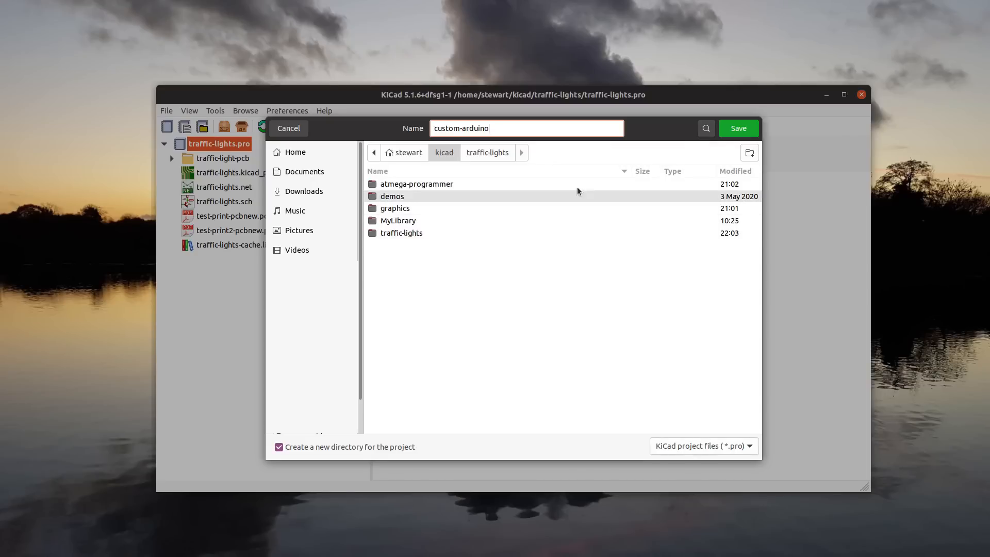
# - Create the new project as custom-arduino.pro in its own directory under the kicad folder and open its schematic
pyautogui.write('.pro')
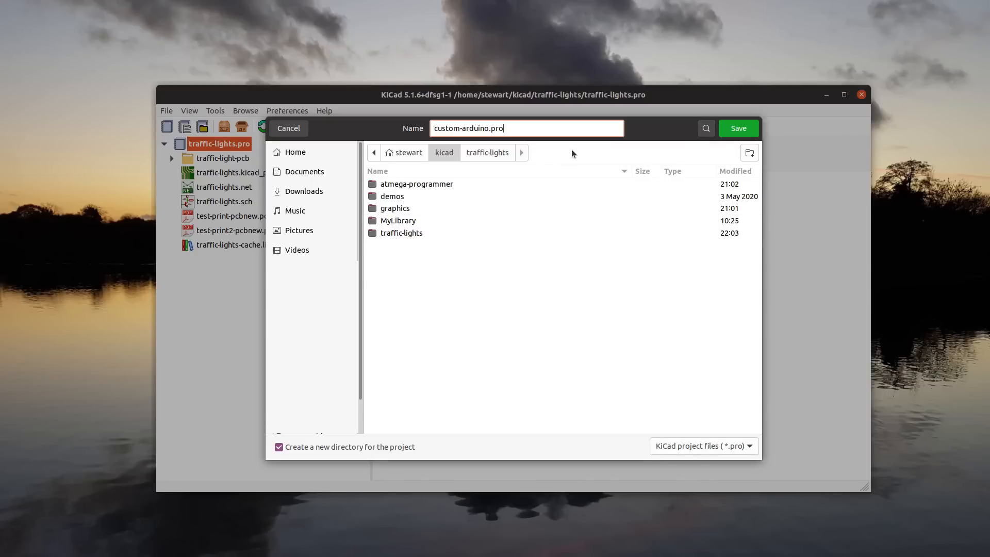
pyautogui.click(733, 125)
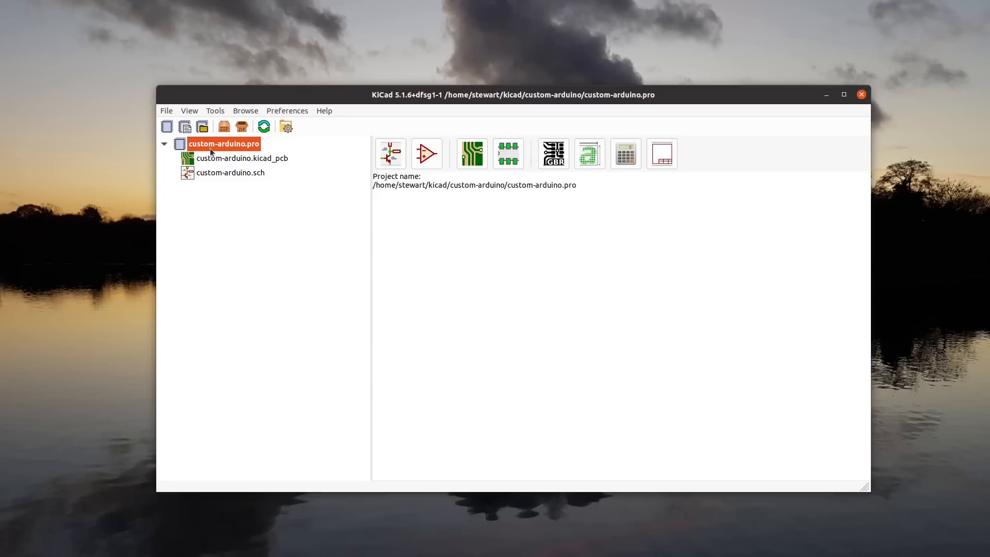
pyautogui.click(238, 175)
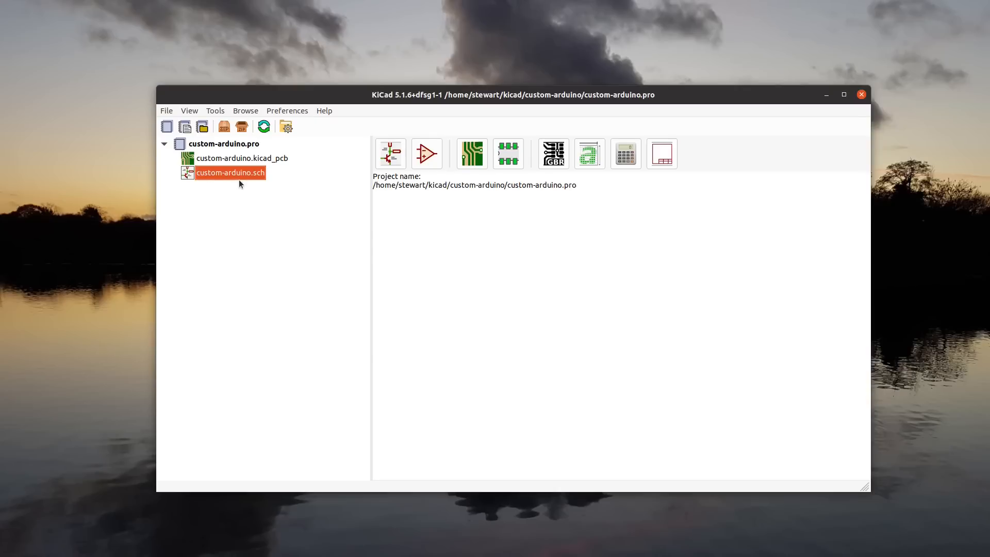
pyautogui.click(229, 161)
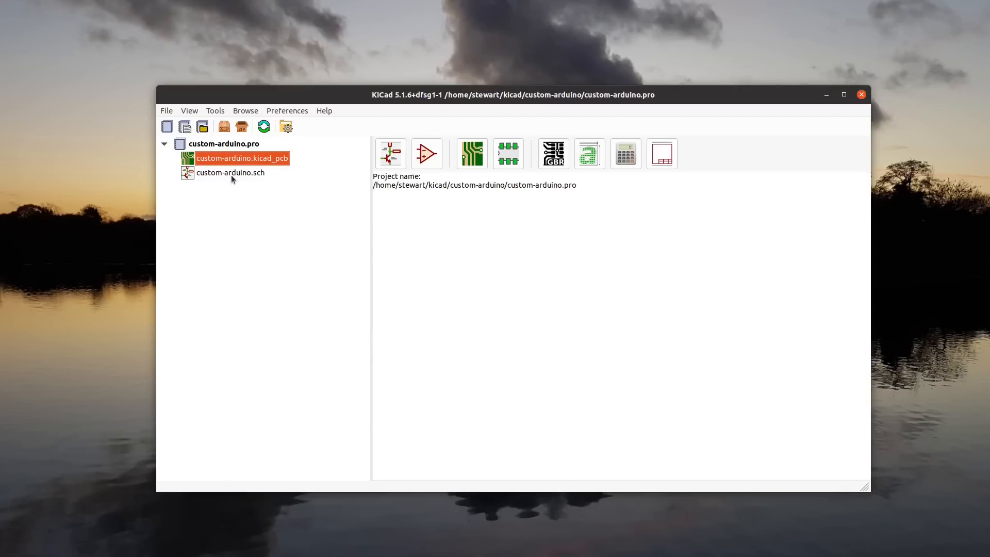
pyautogui.click(391, 154)
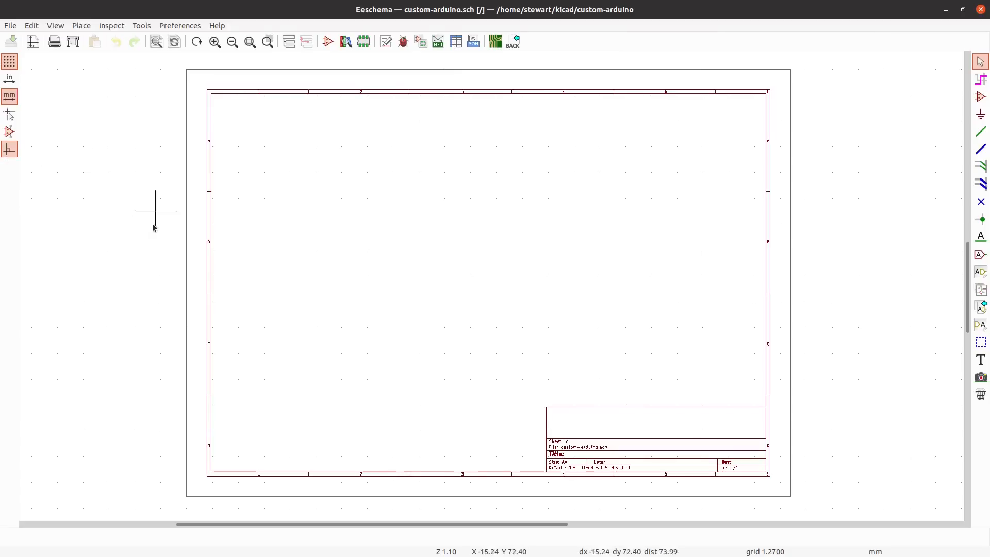
pyautogui.click(7, 28)
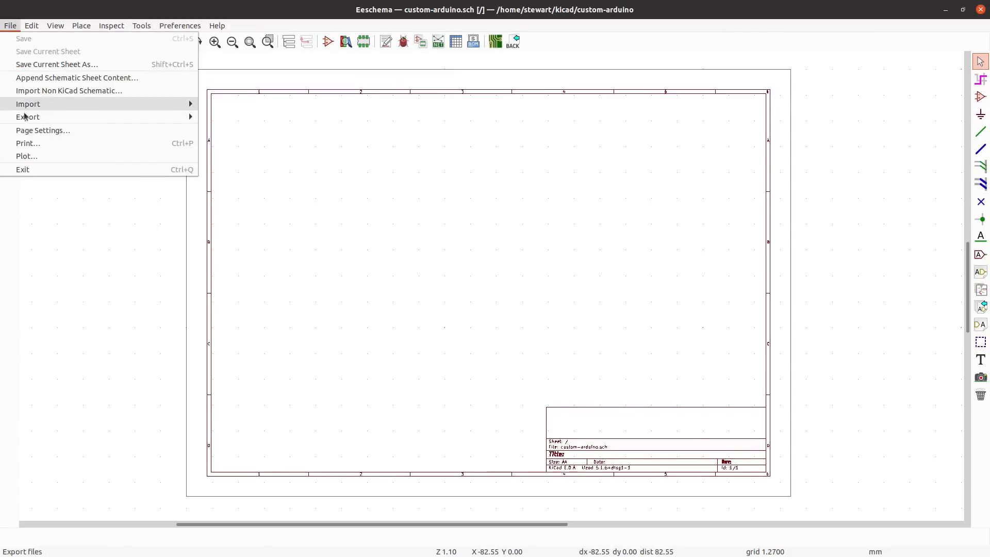
pyautogui.moveTo(44, 123)
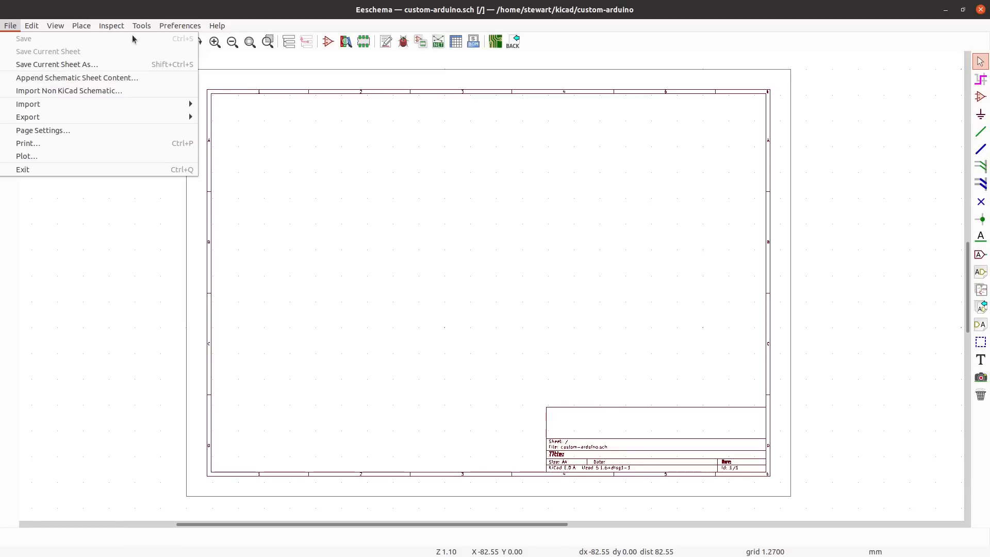
pyautogui.moveTo(180, 26)
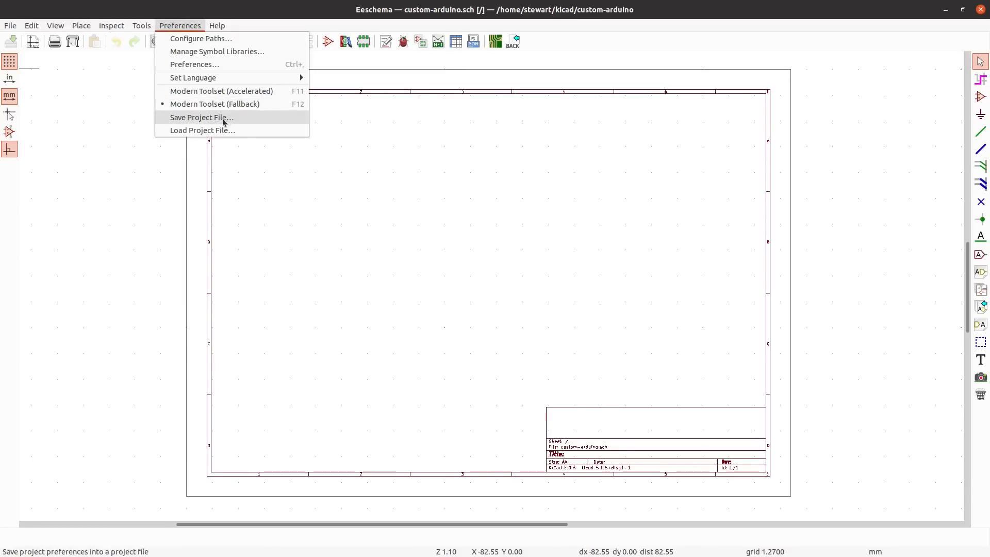
pyautogui.moveTo(259, 81)
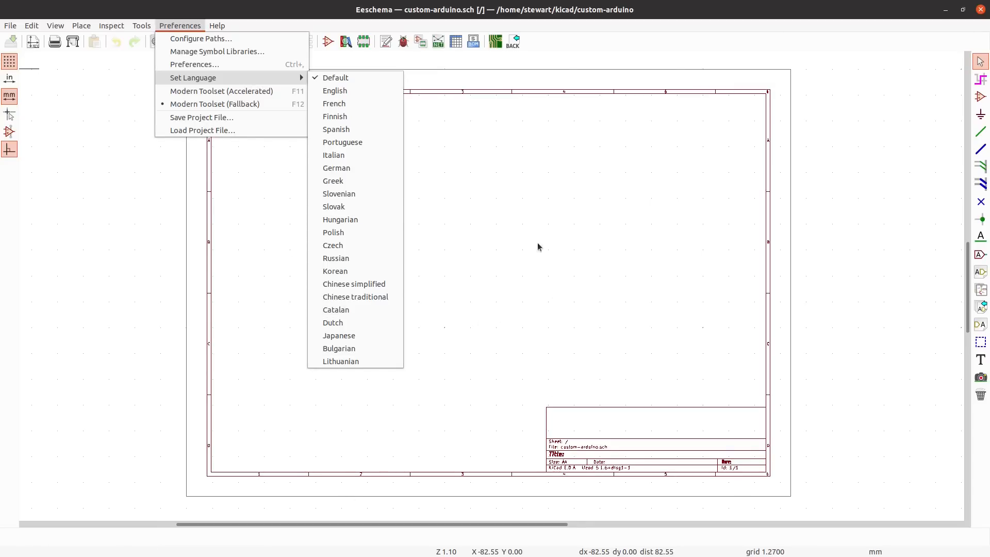
pyautogui.click(237, 228)
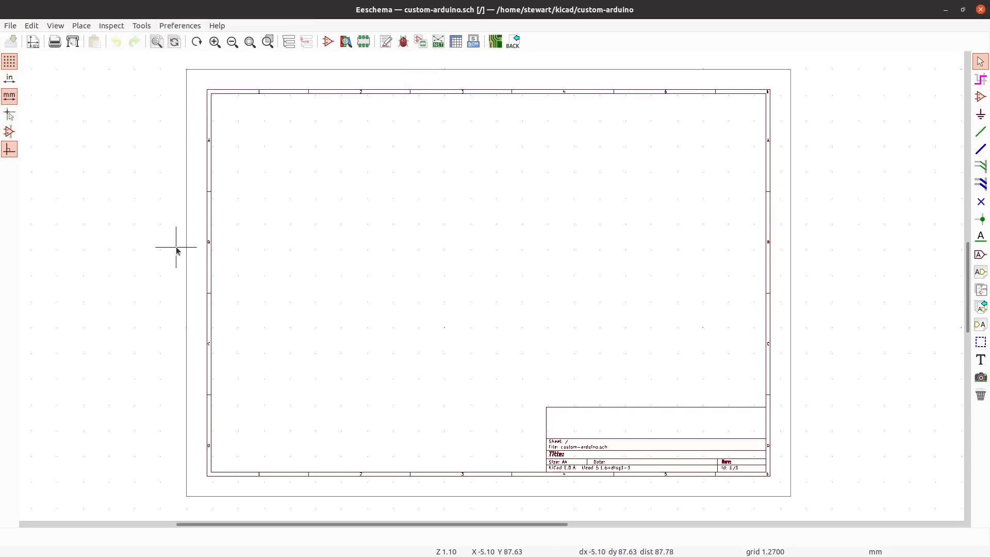
# - In the schematic's page settings, set the issue date to 2021-02-09 and the revision to 1.0
pyautogui.click(9, 25)
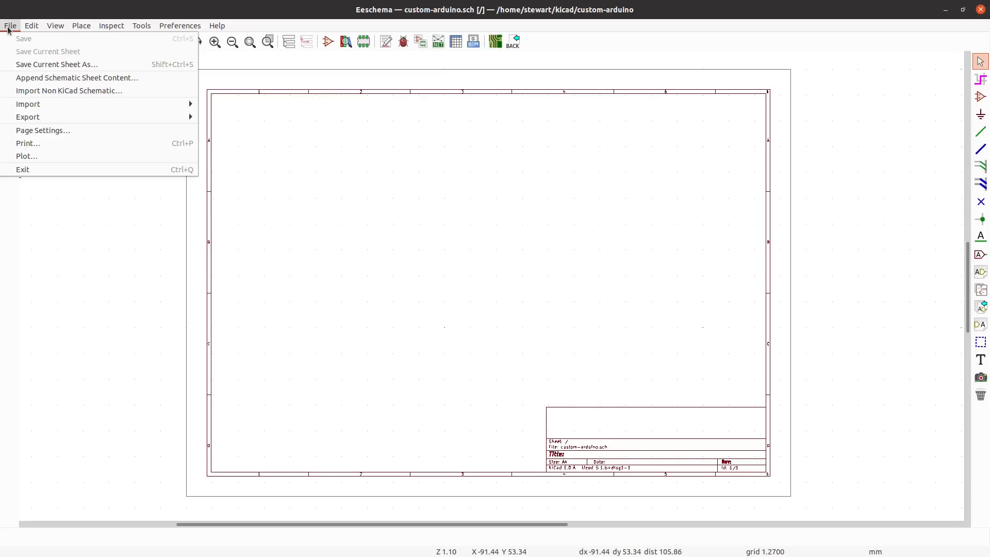
pyautogui.click(31, 130)
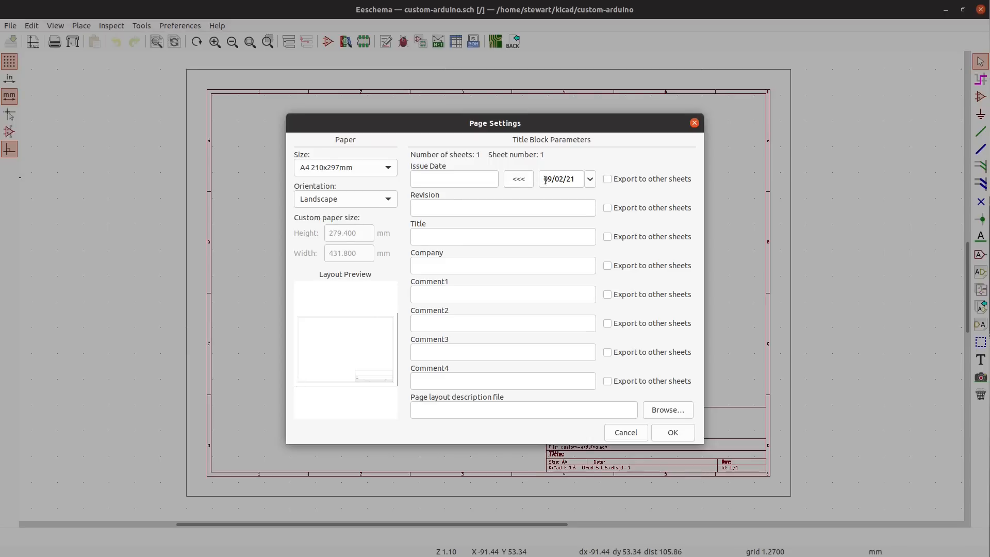
pyautogui.click(525, 184)
pyautogui.click(456, 205)
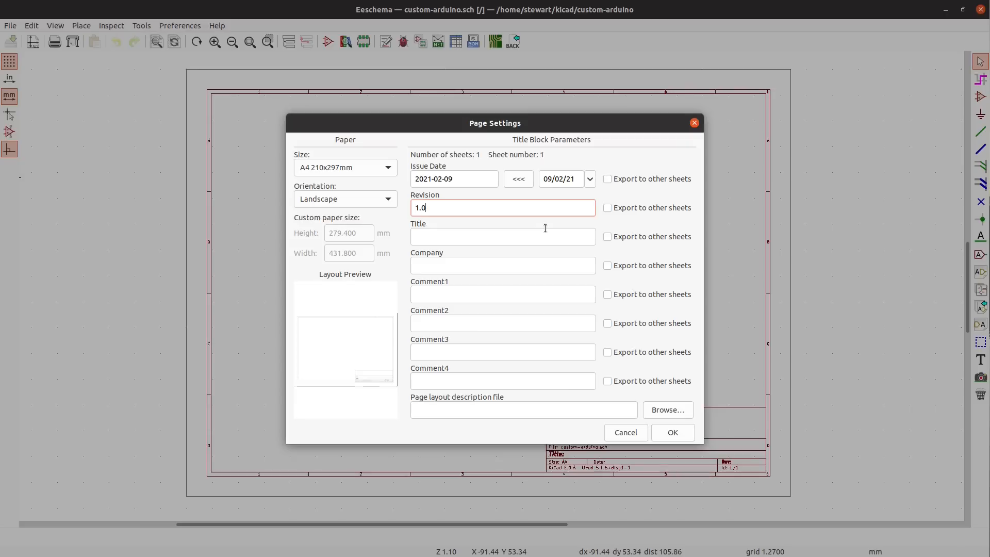
pyautogui.click(546, 236)
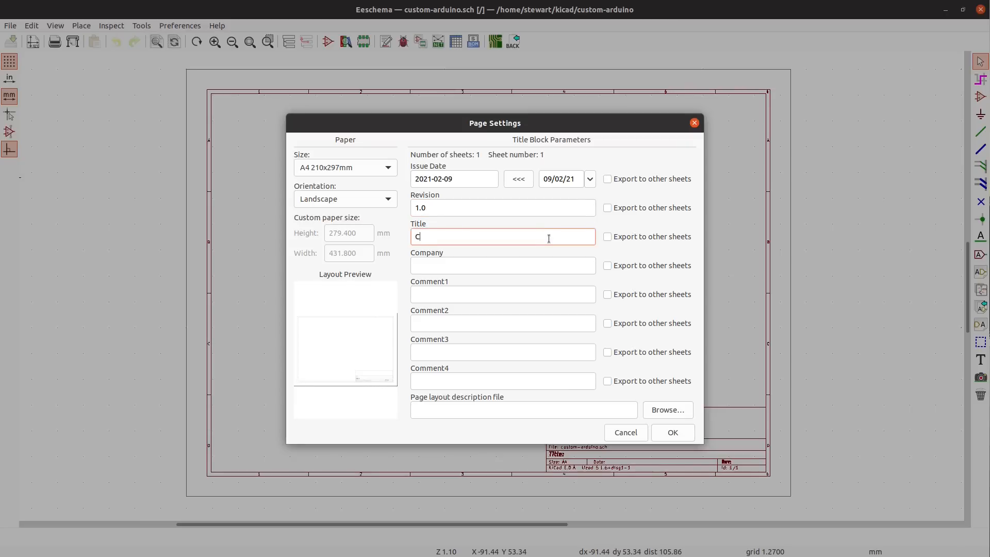
pyautogui.write('Custom Arduino Circ')
pyautogui.write('uit')
pyautogui.press('Tab')
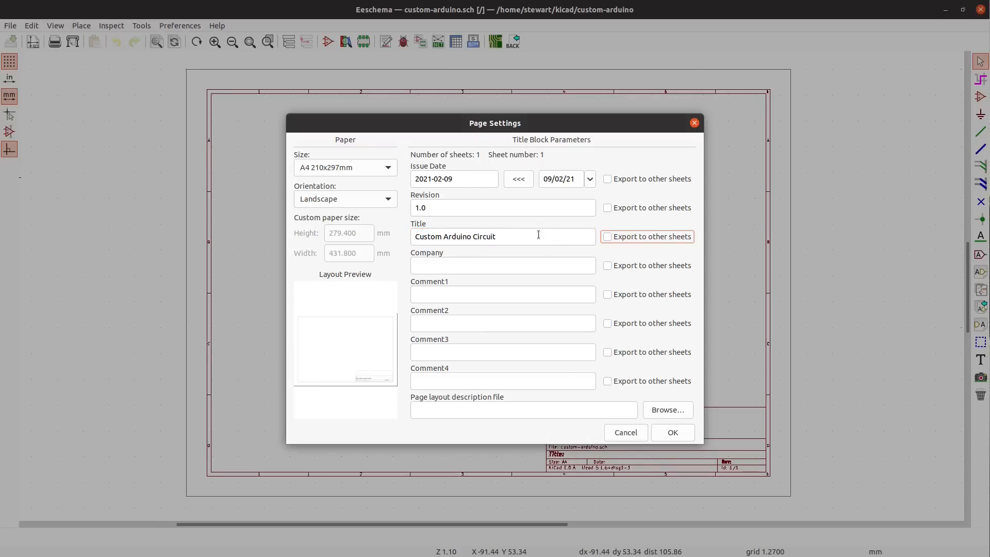
pyautogui.click(435, 261)
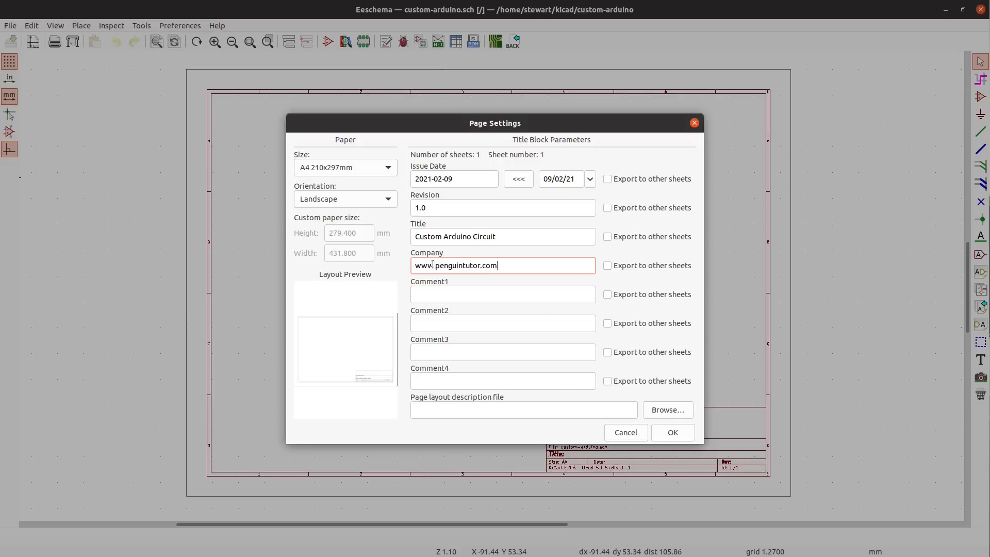
# - Enter "A custom Arduino like circuit" as Comment1 and apply the page settings
pyautogui.click(478, 295)
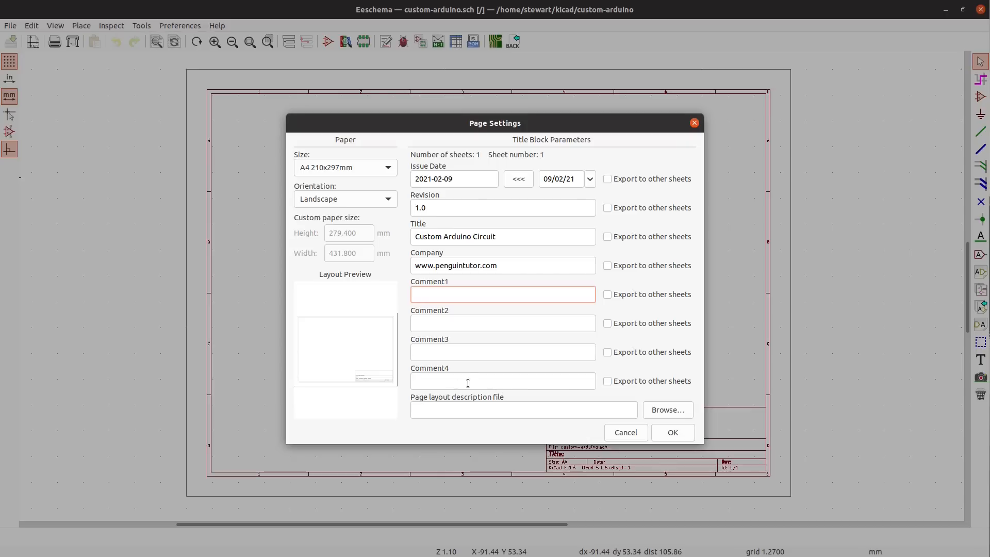
pyautogui.click(439, 378)
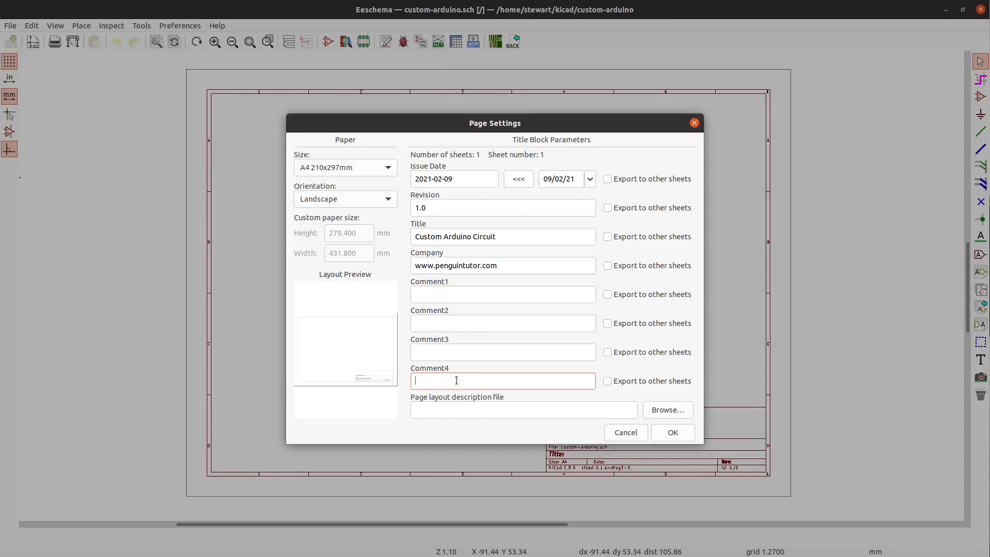
pyautogui.click(452, 295)
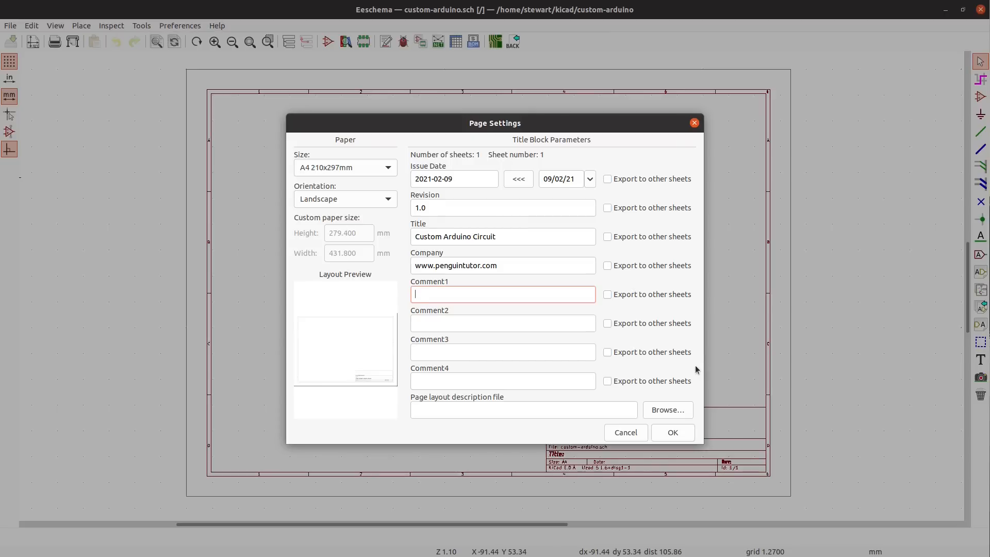
pyautogui.write('A custom arduino like circuit')
pyautogui.click(678, 431)
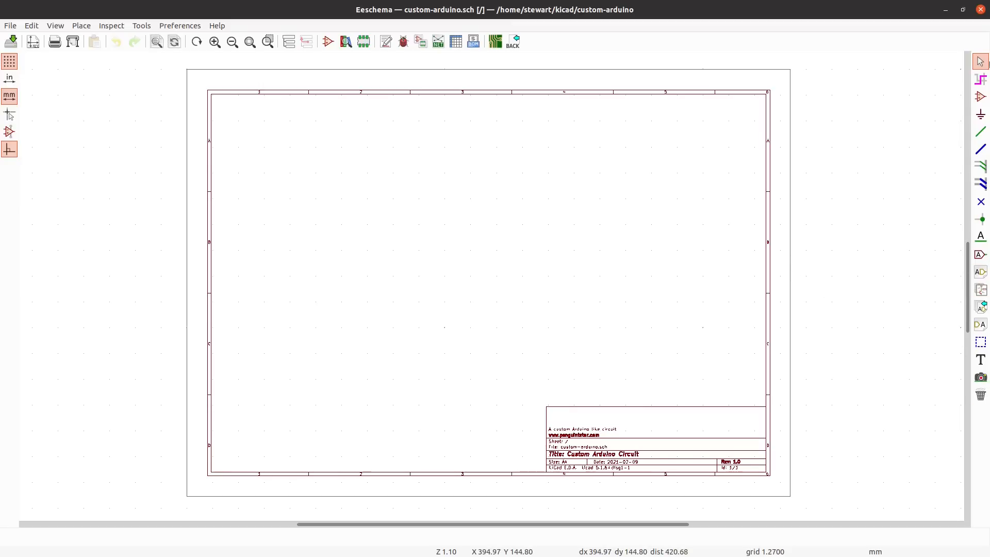
# - Find the DIP-28 ATmega328P-PU microcontroller symbol by searching for atmega328p and place it near the middle of the sheet
pyautogui.click(980, 97)
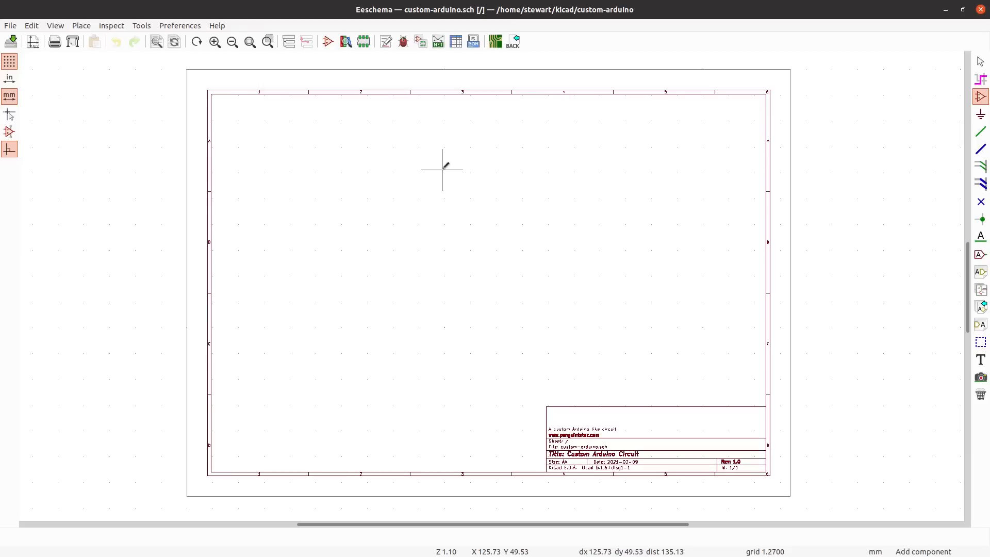
pyautogui.click(445, 226)
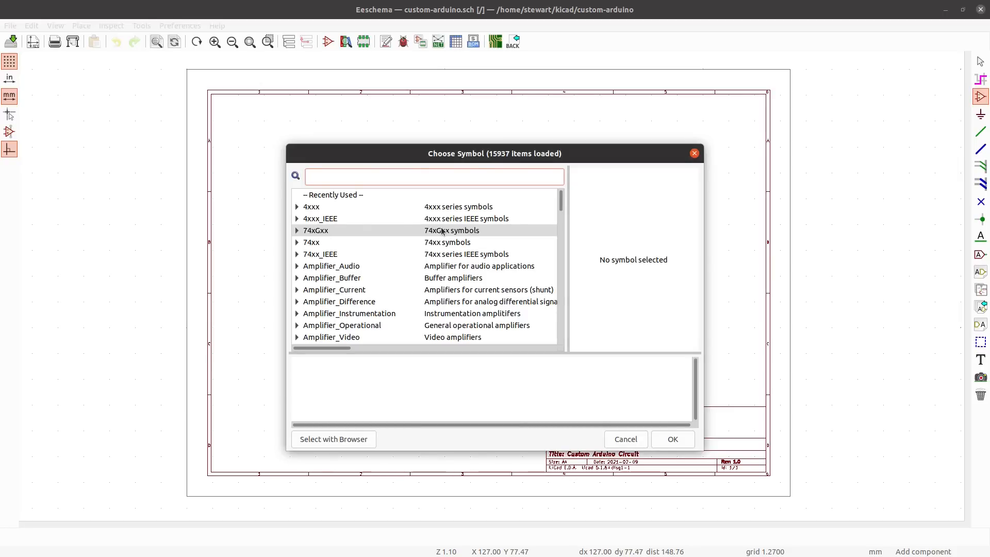
pyautogui.write('atmega')
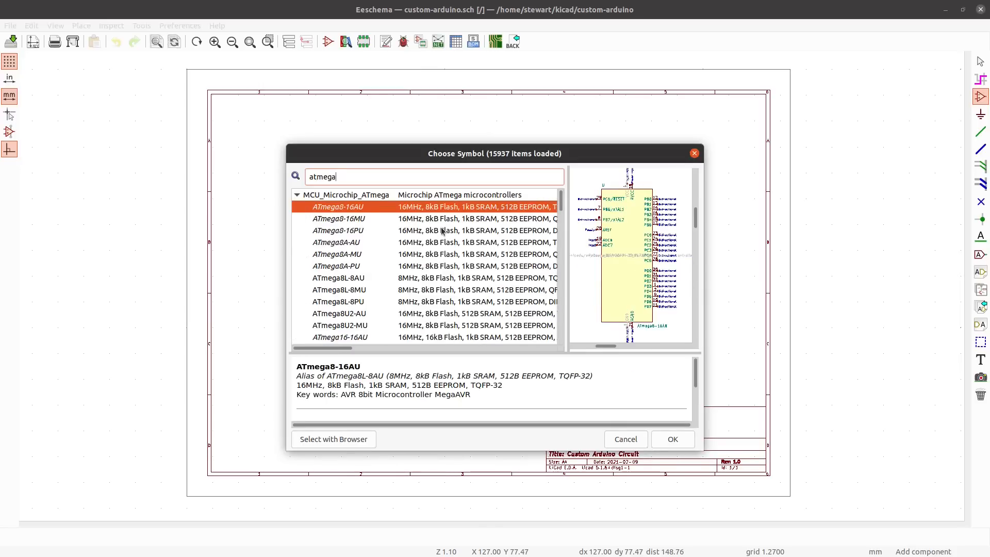
pyautogui.write('328p')
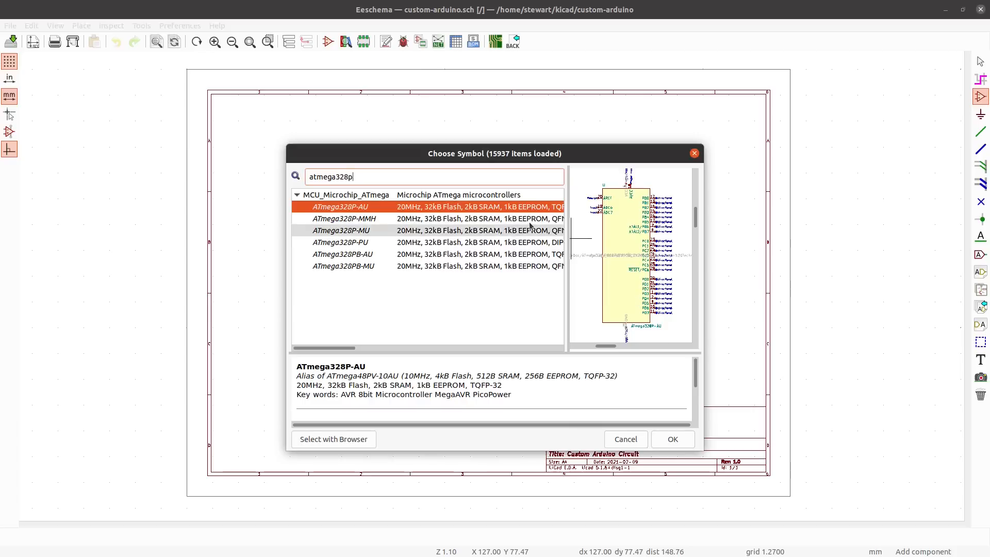
pyautogui.moveTo(700, 266); pyautogui.dragTo(825, 281)
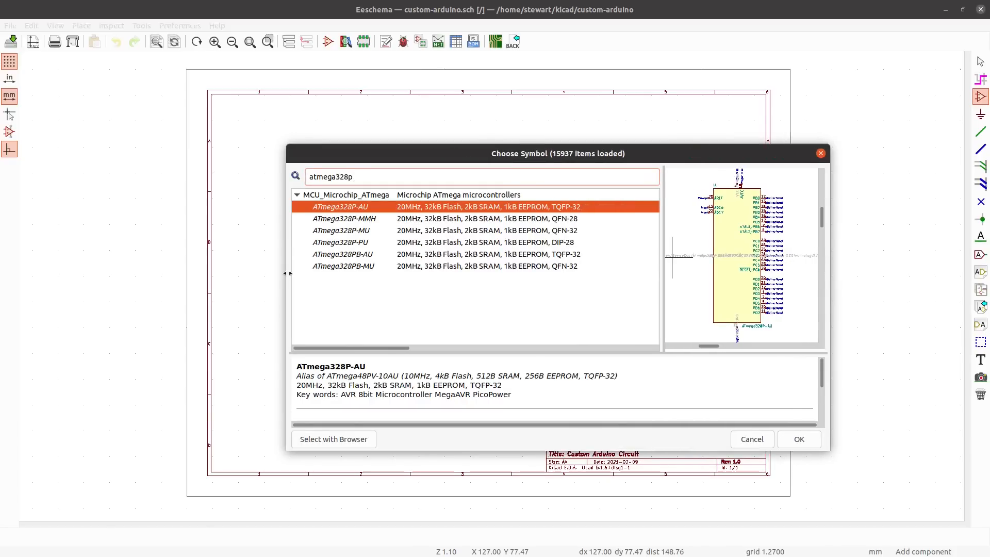
pyautogui.moveTo(288, 278); pyautogui.dragTo(205, 274)
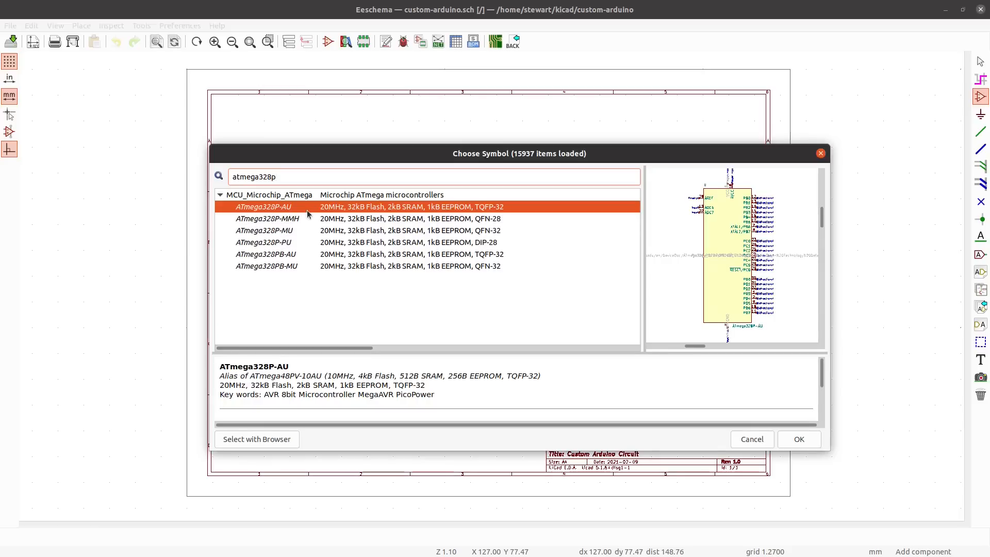
pyautogui.click(484, 246)
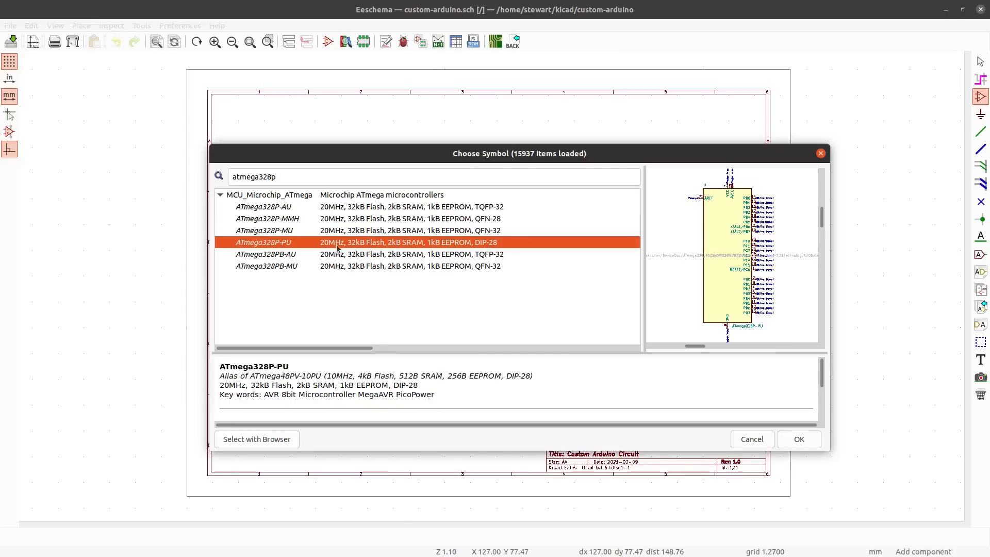
pyautogui.click(799, 439)
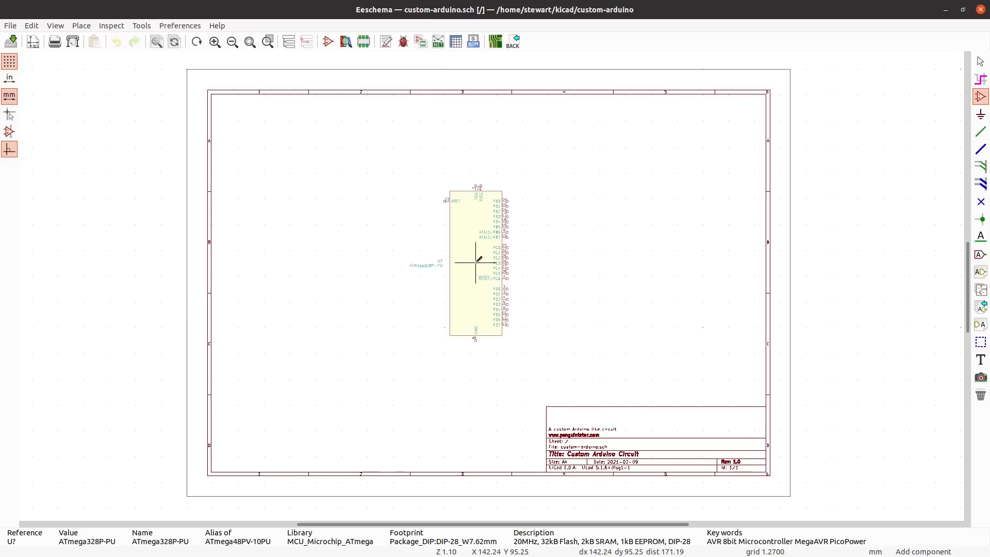
pyautogui.click(475, 262)
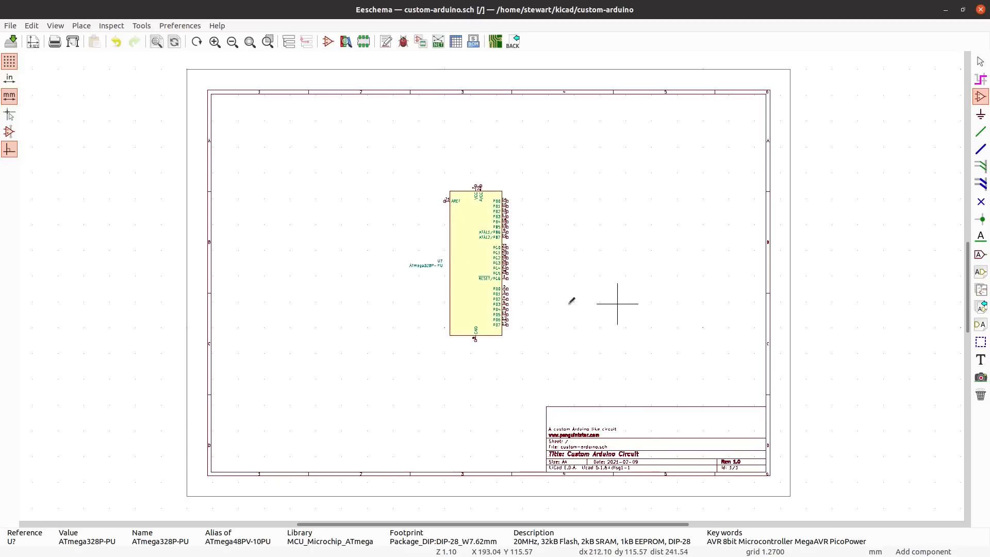
# - Find the Screw_Terminal_01x02 connector by searching for "screw ter" and place it to the lower left of the ATmega328P-PU
pyautogui.scroll(1, 504, 292)
pyautogui.scroll(1, 553, 382)
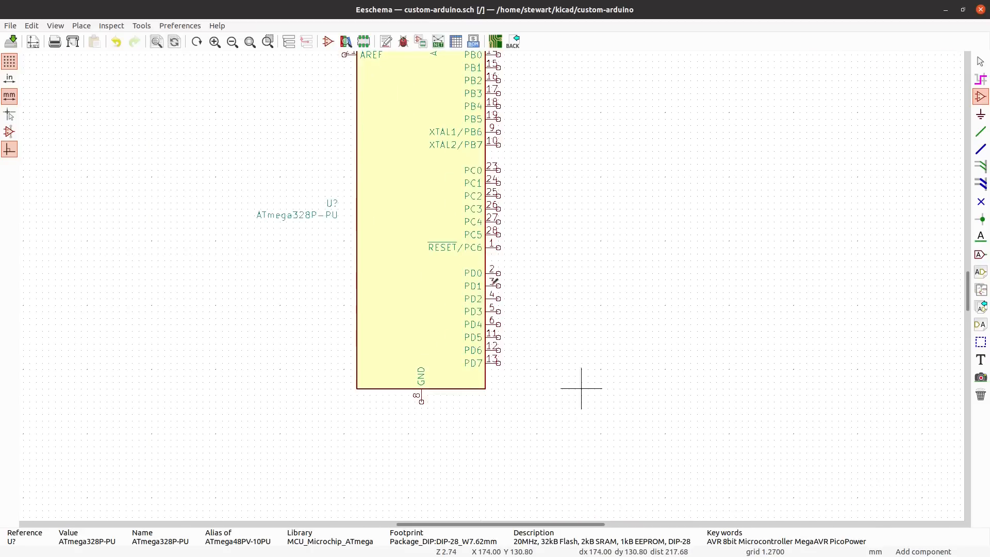
pyautogui.scroll(2, 579, 389)
pyautogui.moveTo(968, 308); pyautogui.dragTo(971, 276)
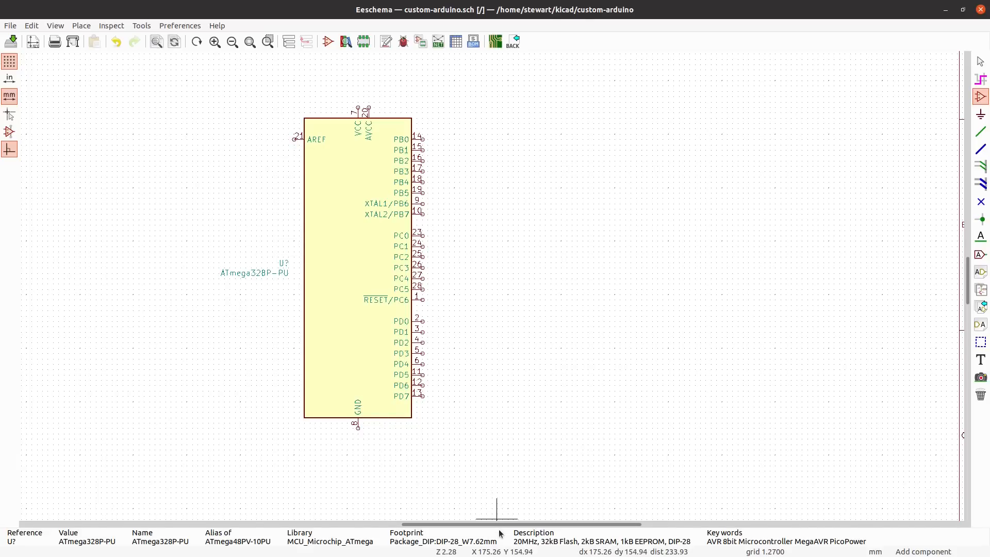
pyautogui.moveTo(499, 524); pyautogui.dragTo(462, 524)
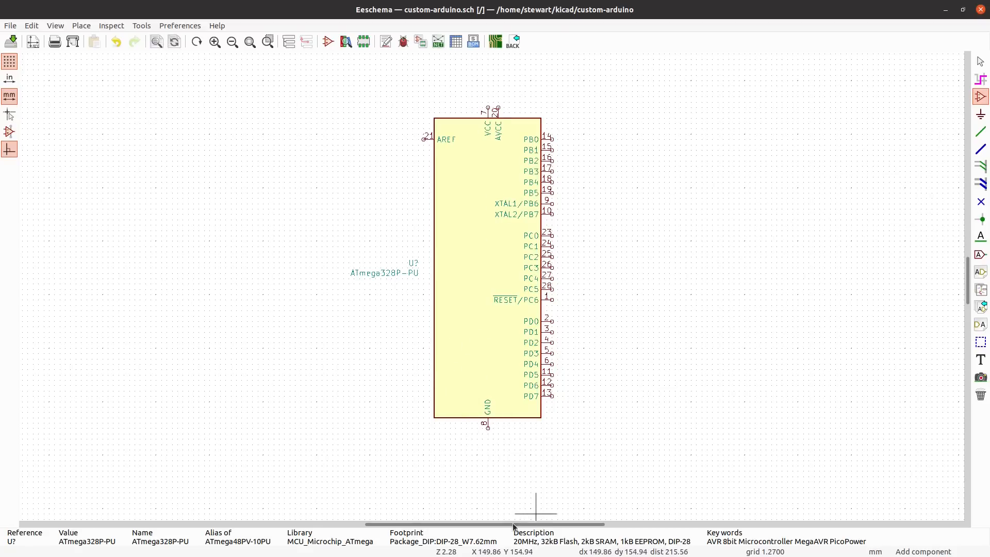
pyautogui.moveTo(503, 524); pyautogui.dragTo(481, 523)
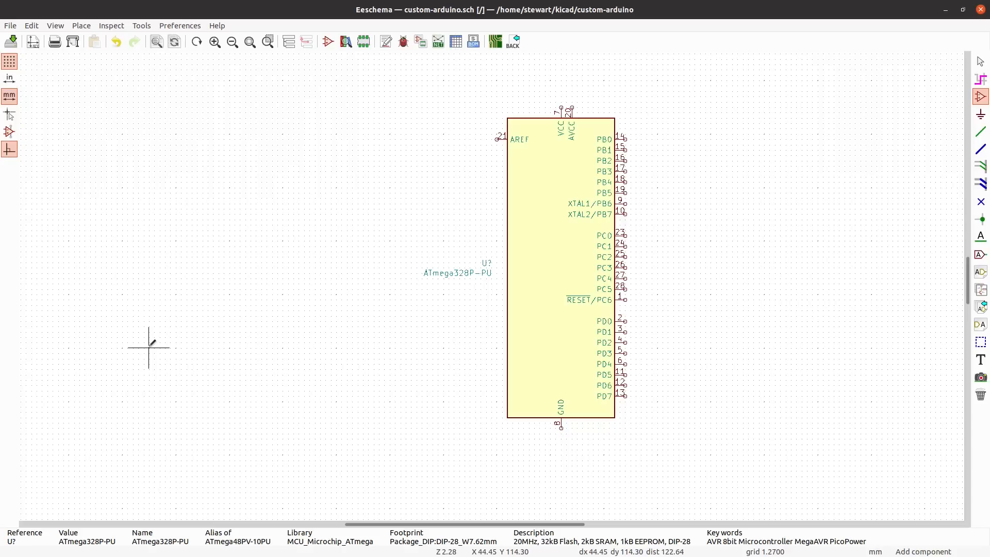
pyautogui.click(149, 347)
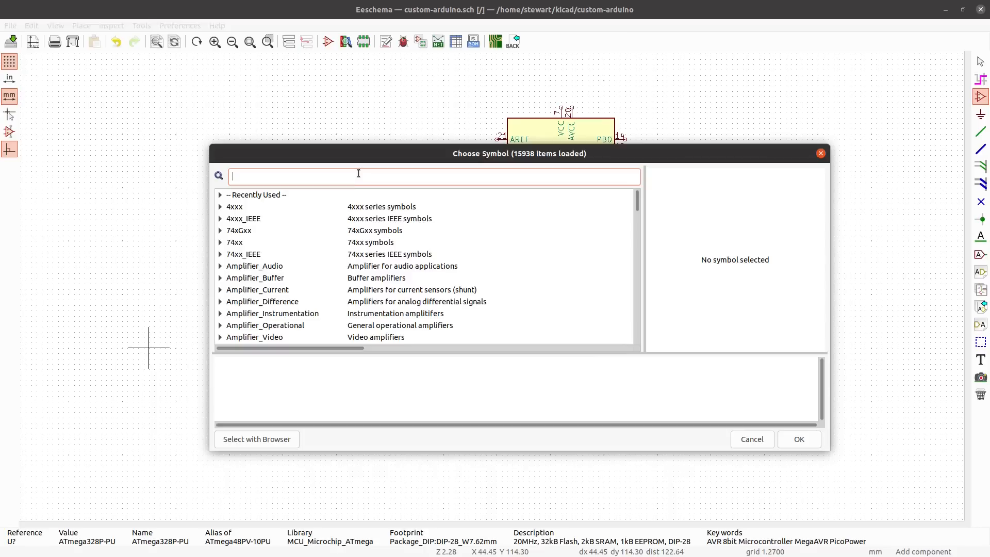
pyautogui.write('screw')
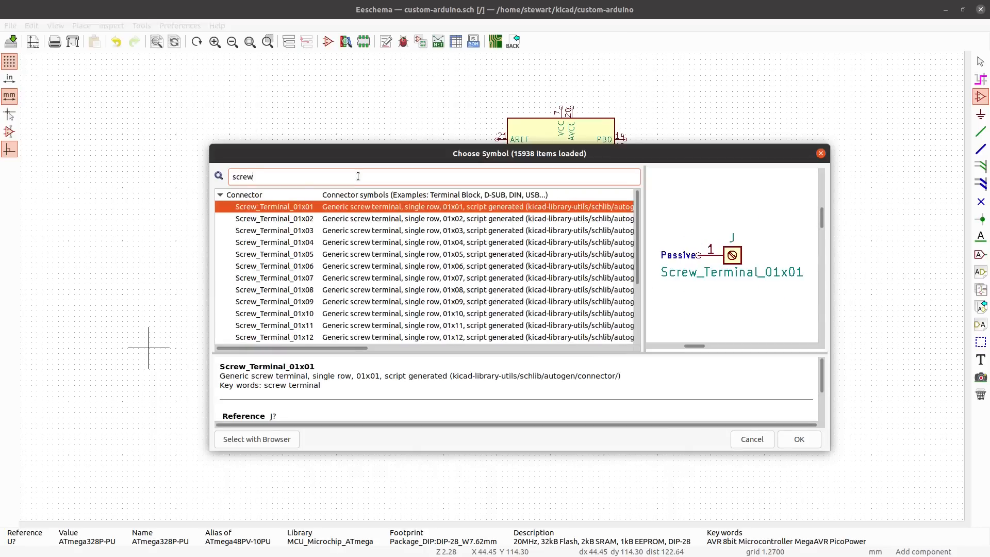
pyautogui.write(' ti')
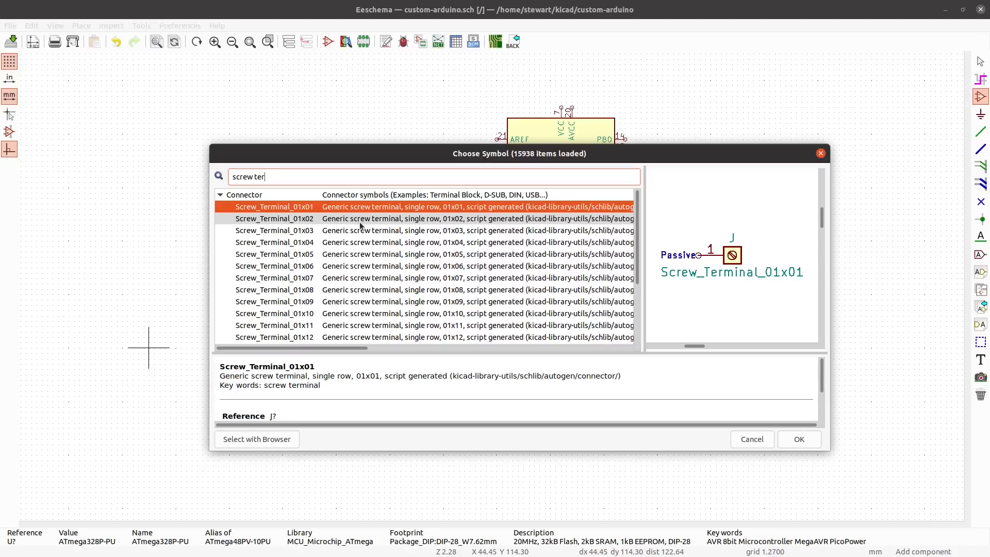
pyautogui.click(375, 222)
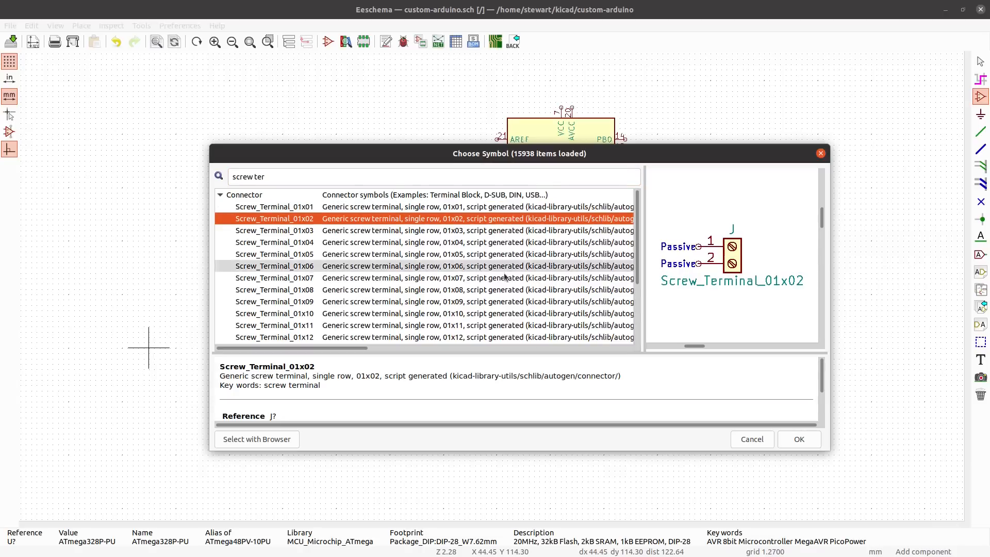
pyautogui.click(800, 439)
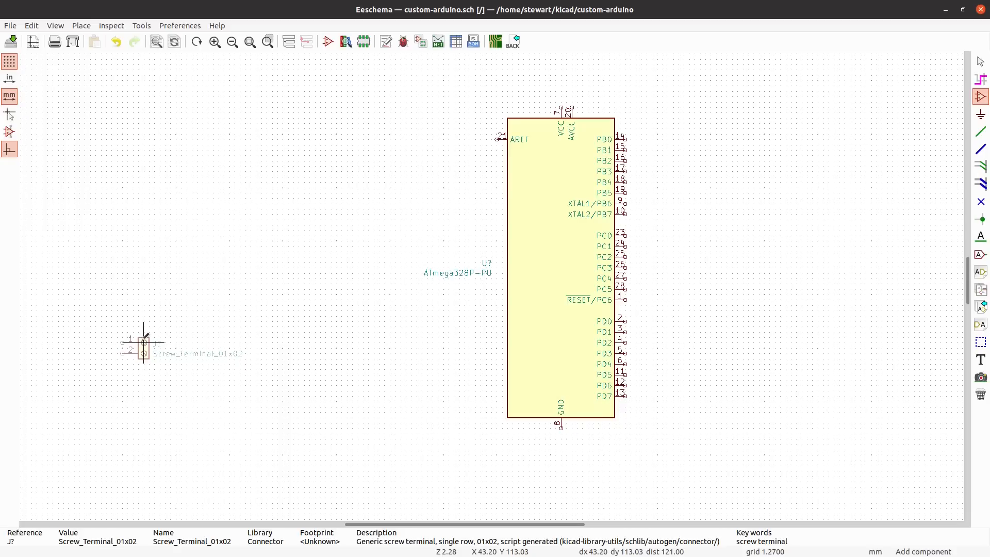
pyautogui.click(144, 343)
pyautogui.click(150, 350)
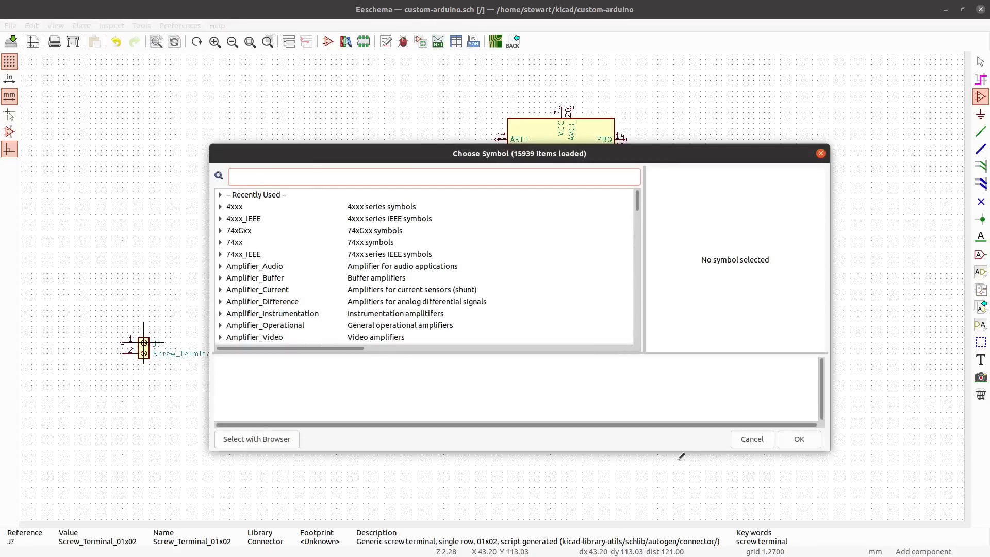
pyautogui.click(732, 442)
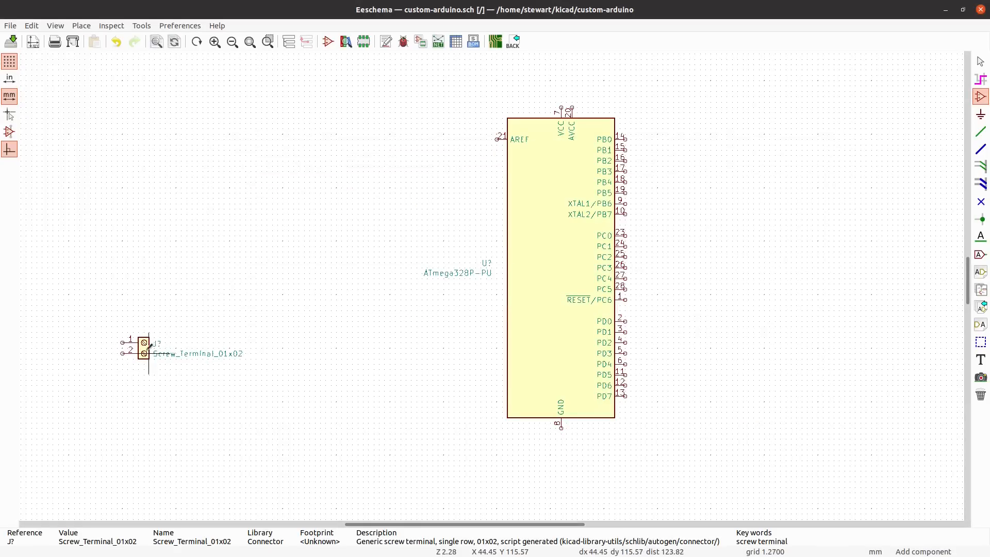
# - Mirror the two-pin screw terminal around its horizontal (X) axis and its vertical (Y) axis
pyautogui.rightClick(148, 344)
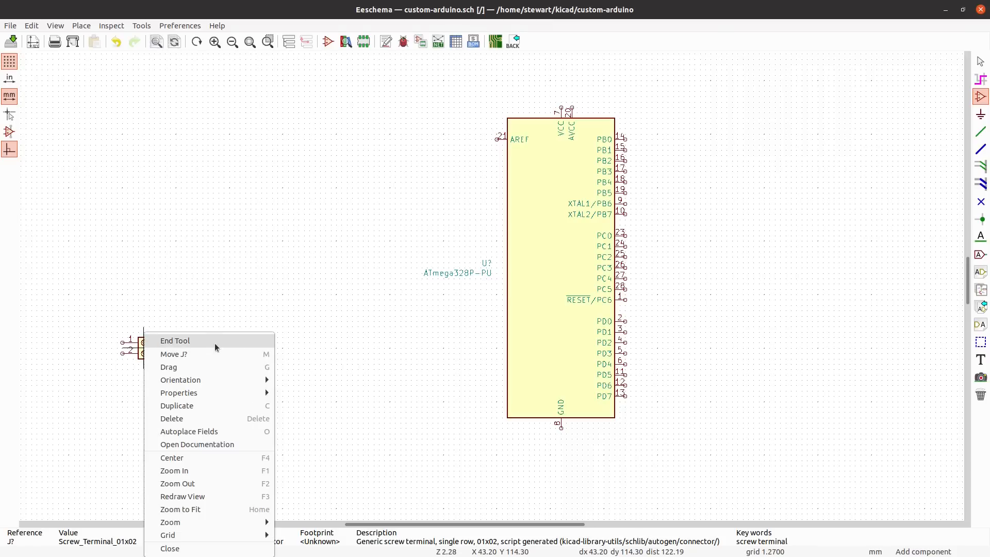
pyautogui.moveTo(218, 379)
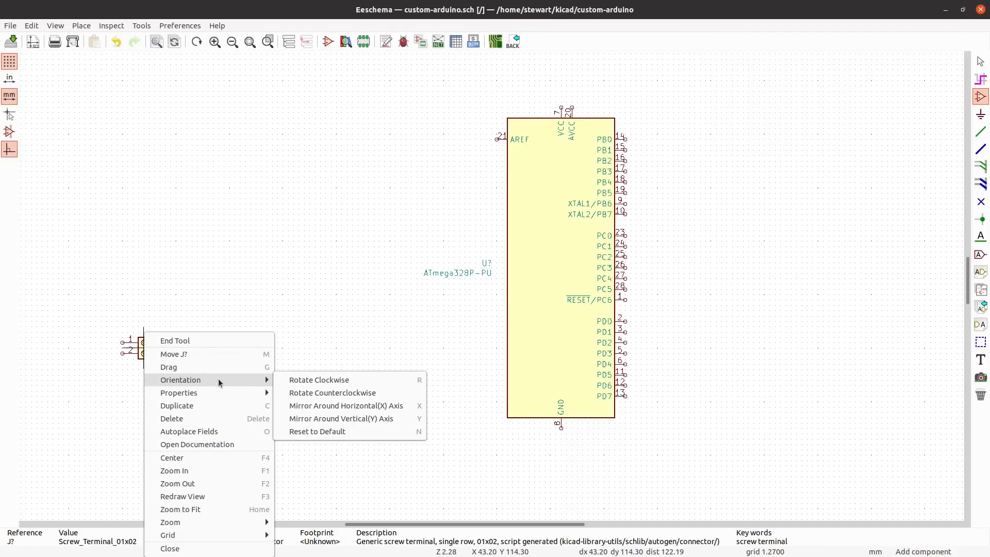
pyautogui.click(330, 406)
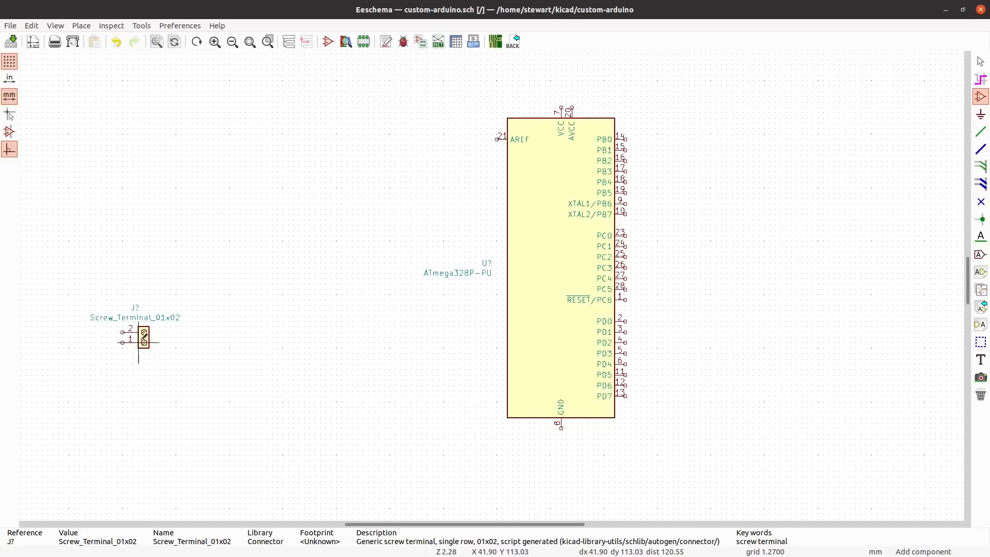
pyautogui.rightClick(139, 342)
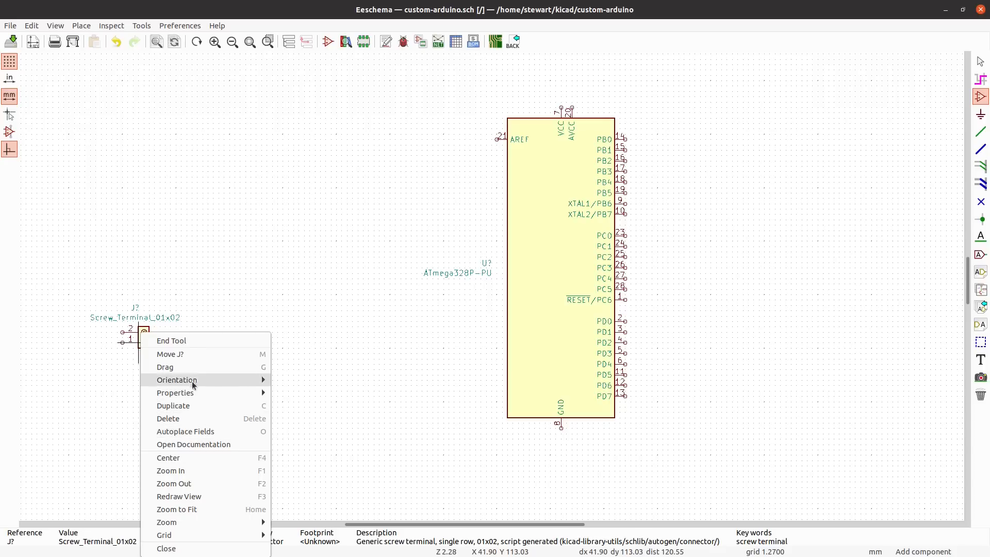
pyautogui.moveTo(215, 380)
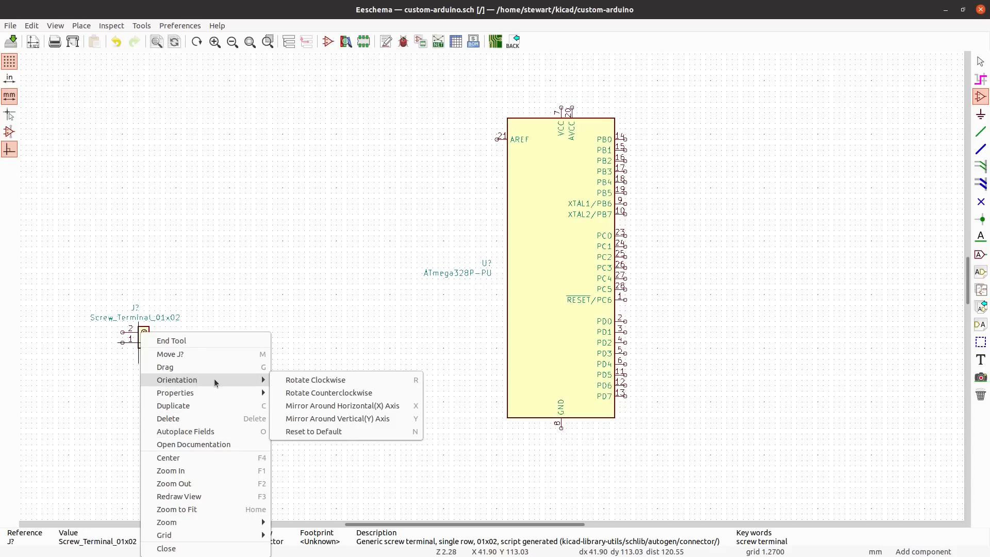
pyautogui.click(283, 419)
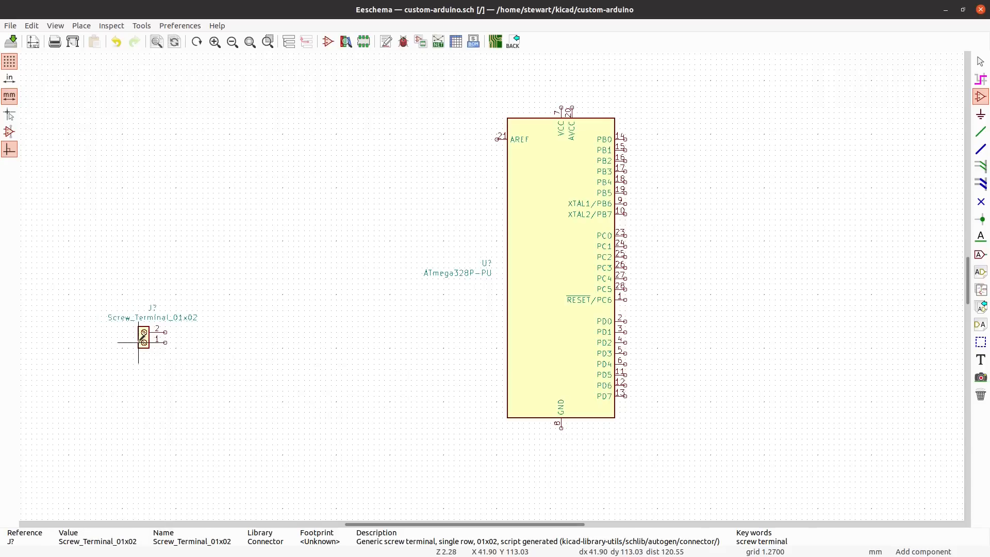
pyautogui.click(138, 343)
# - Add a GND power symbol from the power library below and to the right of the screw terminal
pyautogui.scroll(2, 160, 341)
pyautogui.scroll(1, 521, 285)
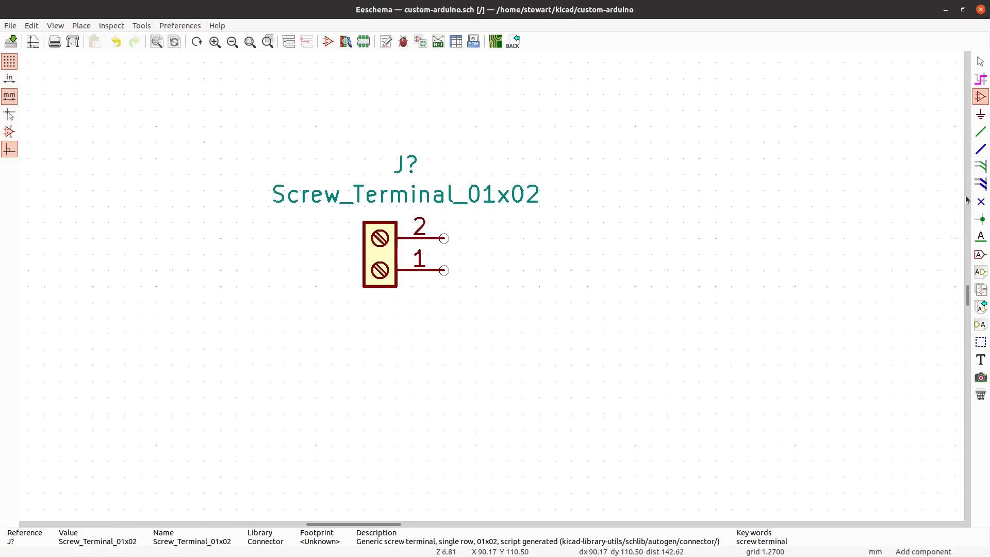
pyautogui.click(981, 114)
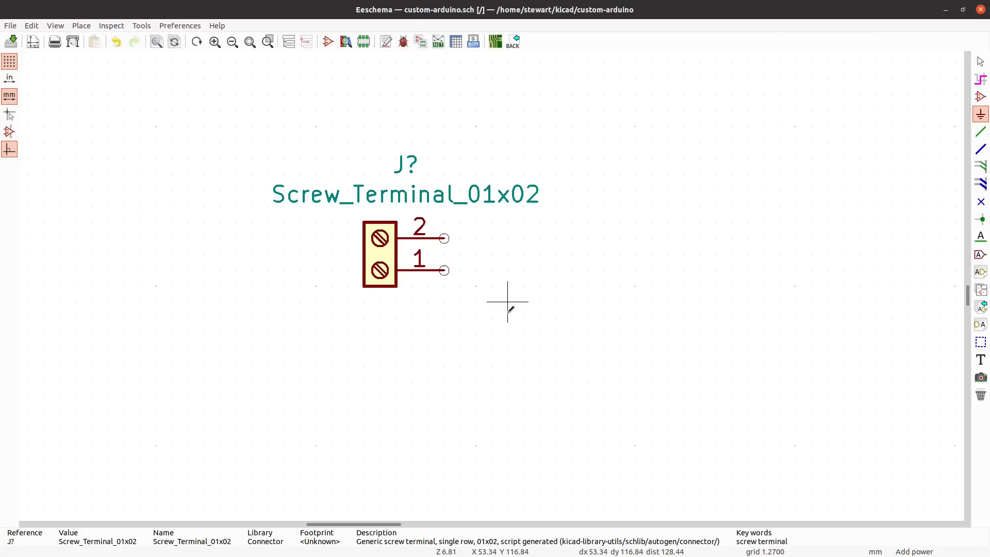
pyautogui.click(524, 318)
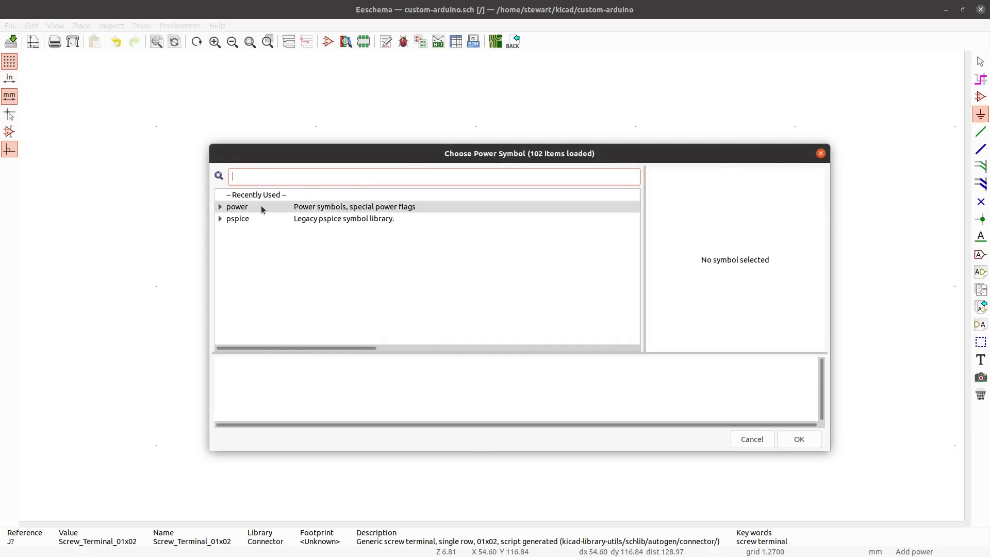
pyautogui.click(220, 207)
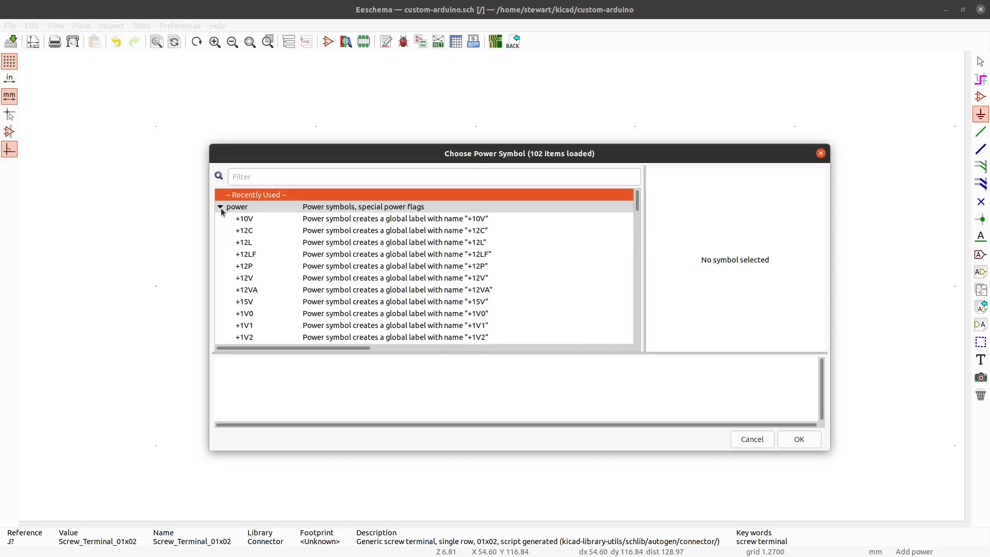
pyautogui.scroll(-10, 350, 276)
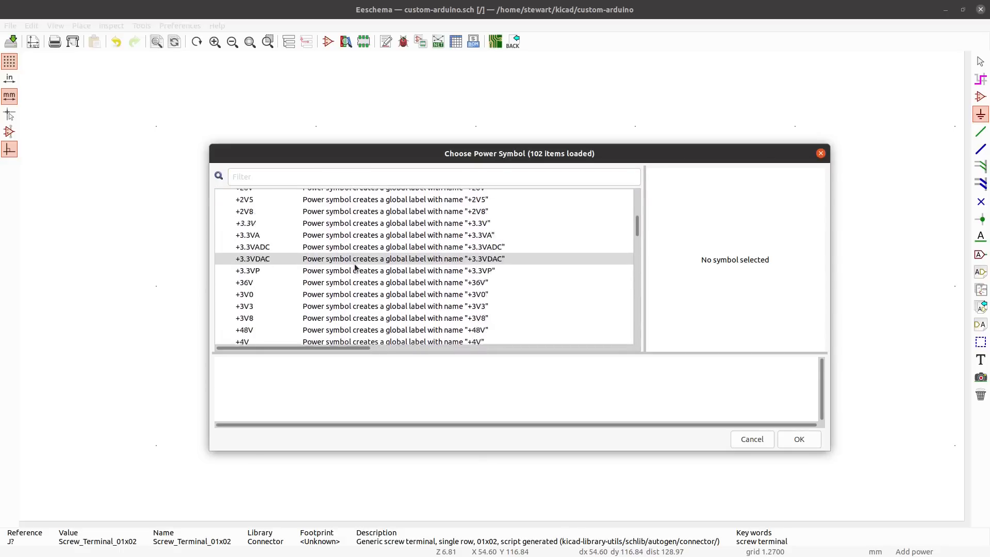
pyautogui.scroll(-10, 355, 267)
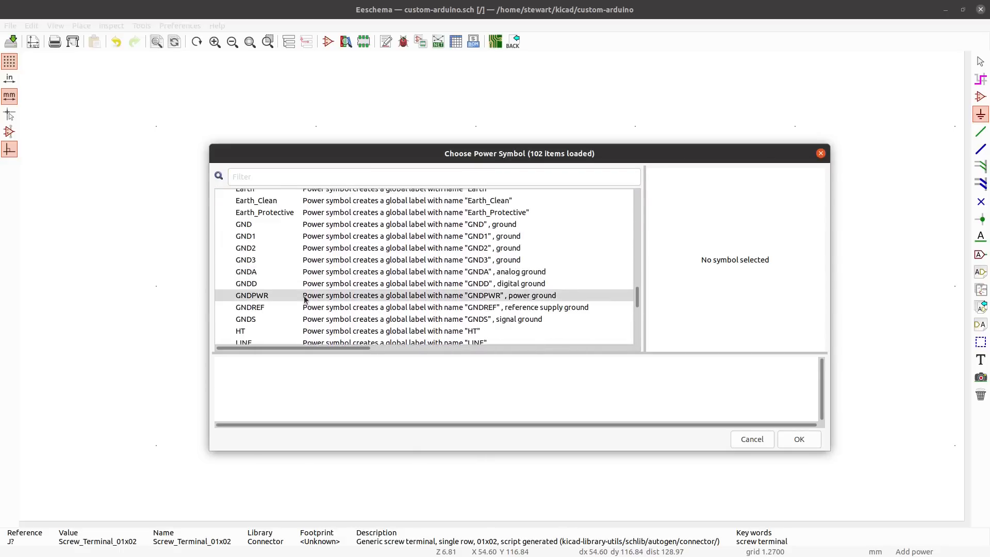
pyautogui.click(304, 224)
pyautogui.click(798, 439)
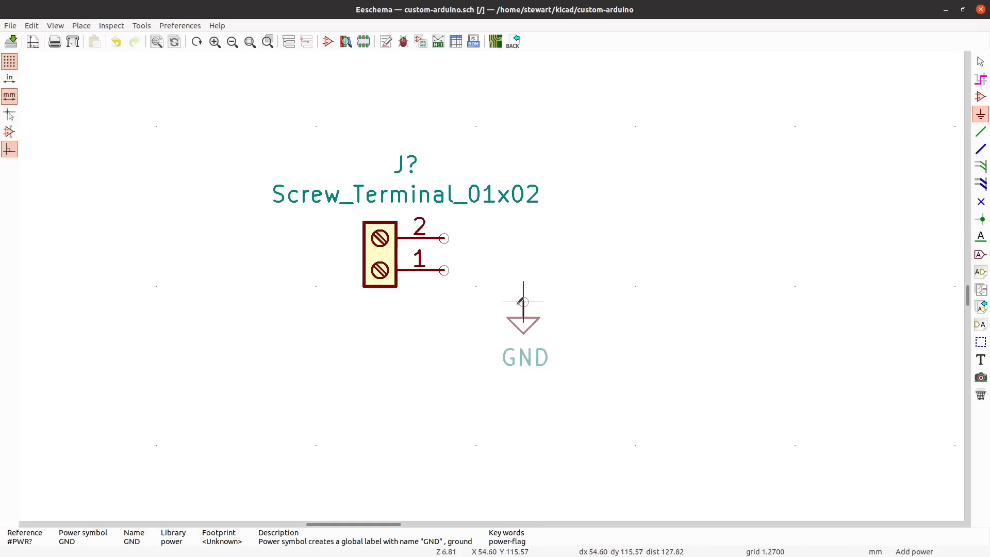
pyautogui.click(524, 318)
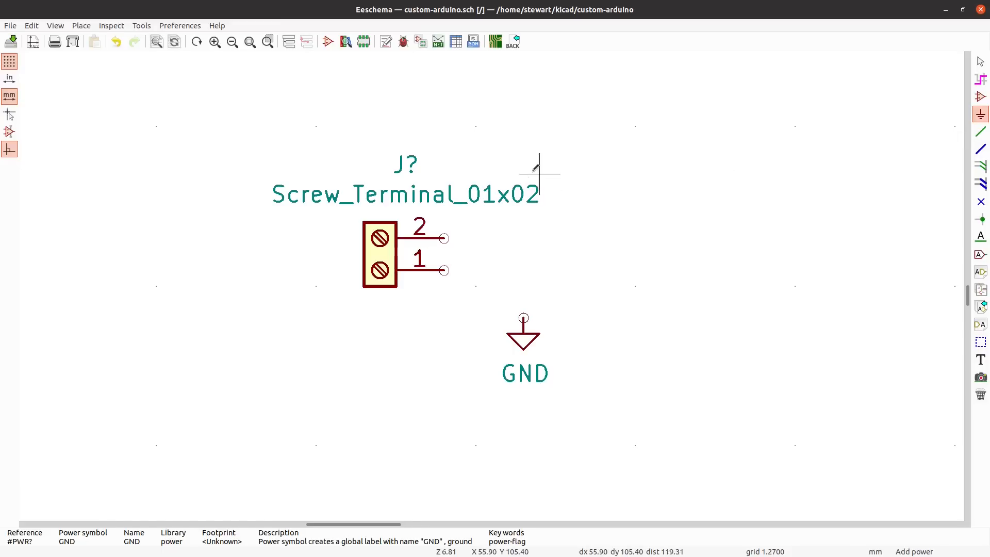
# - Find the +5V power symbol by searching for "+5" and place it above the screw terminal's pins, directly over the GND symbol
pyautogui.click(524, 157)
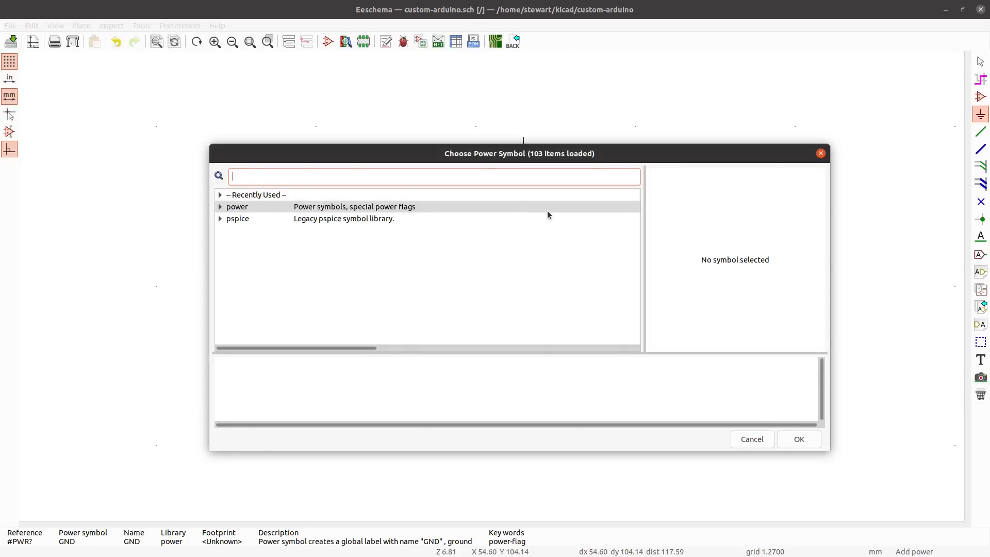
pyautogui.write('+5')
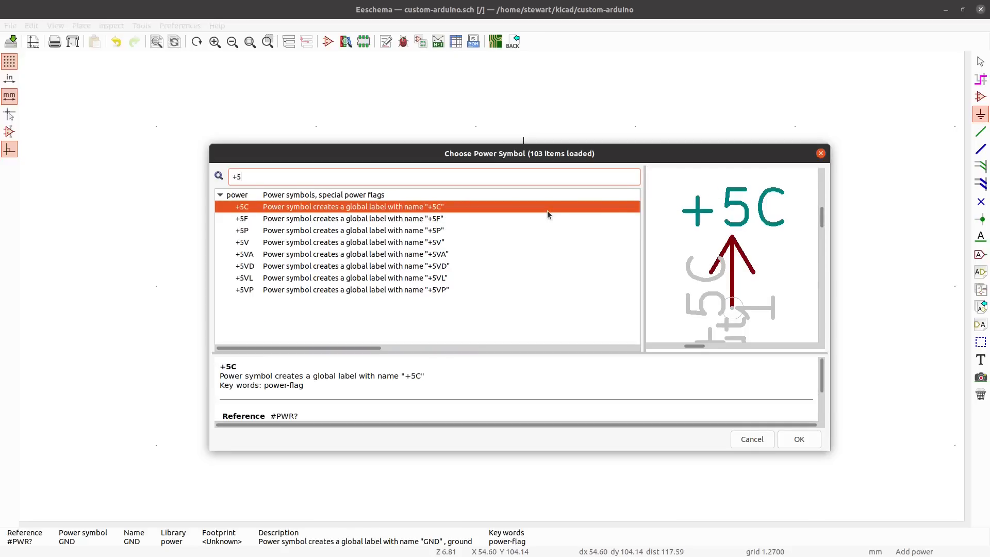
pyautogui.click(298, 242)
pyautogui.click(800, 439)
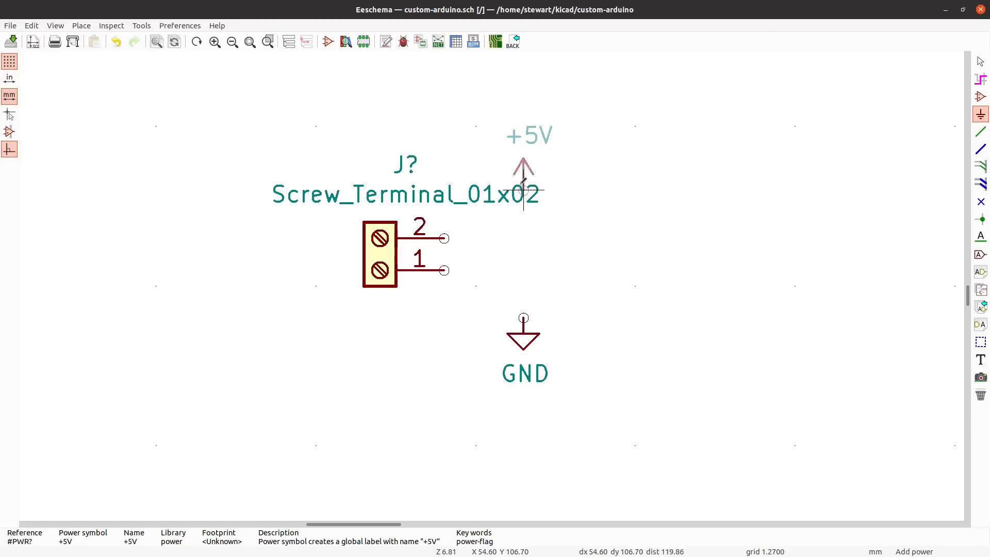
pyautogui.click(523, 158)
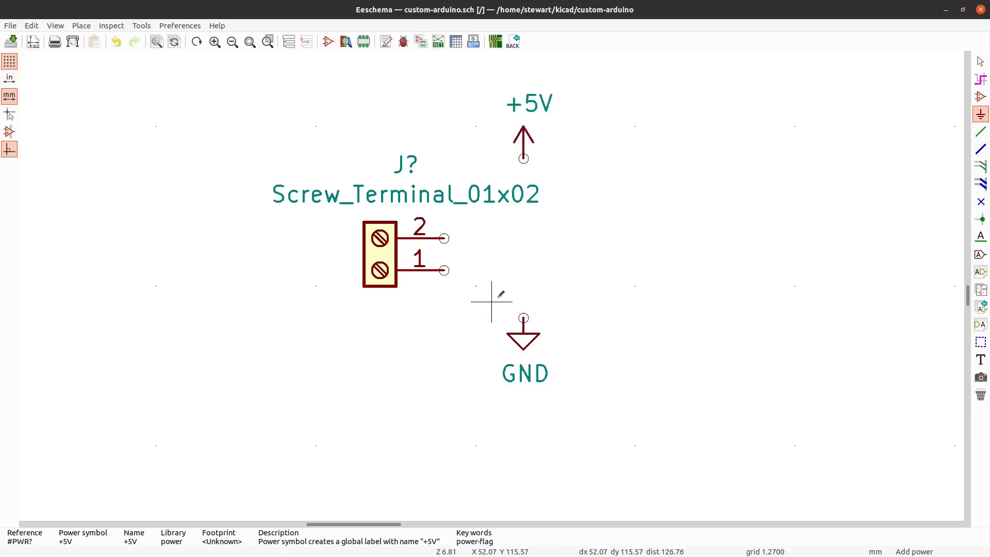
pyautogui.press('w')
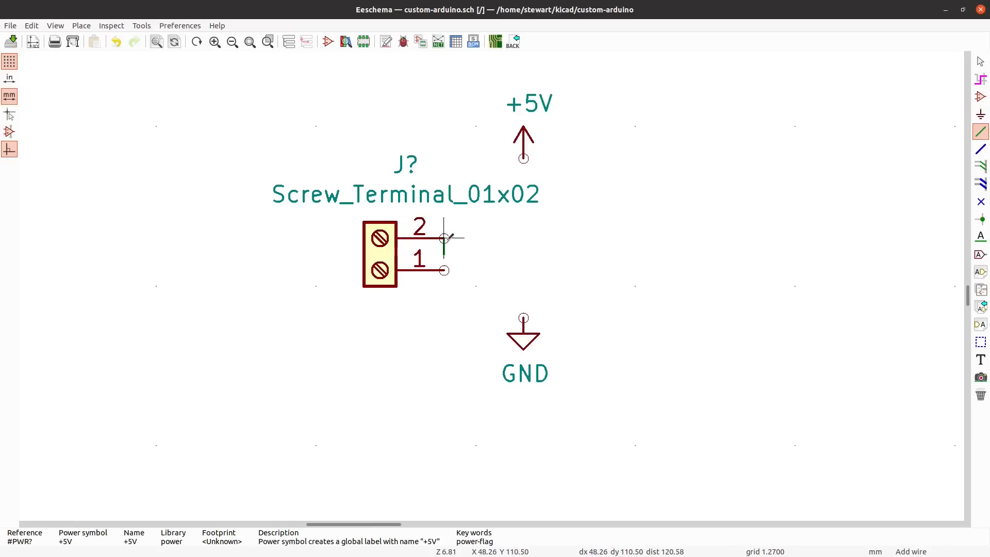
pyautogui.press('Escape')
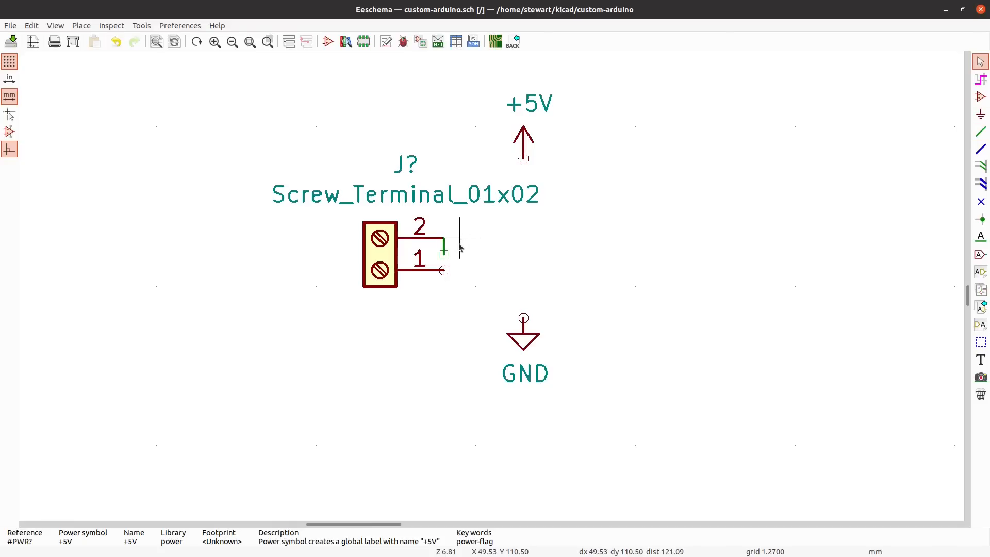
pyautogui.hotkey('ctrl', 'z')
# - Wire the screw terminal's pin 2 to the +5V symbol and its pin 1 to the GND symbol
pyautogui.click(982, 133)
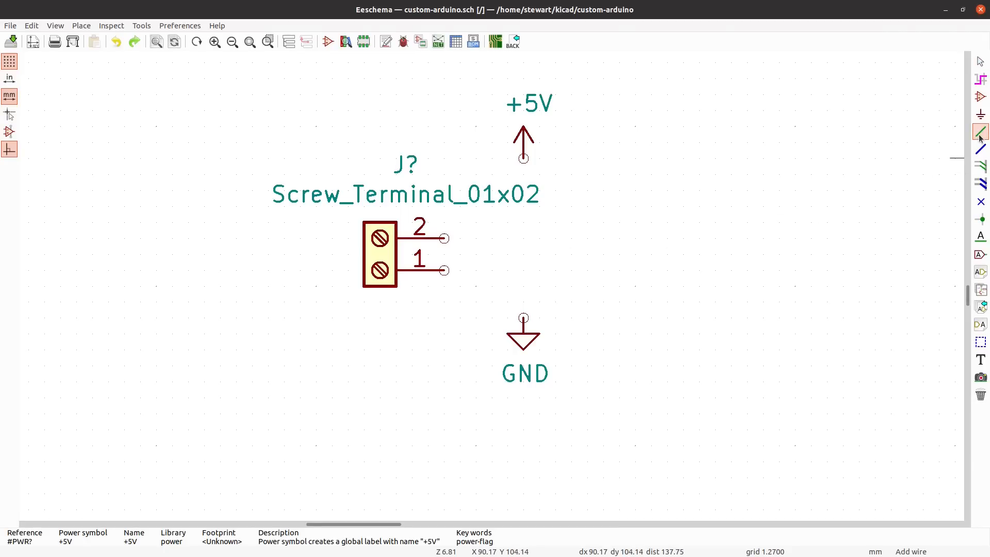
pyautogui.click(444, 238)
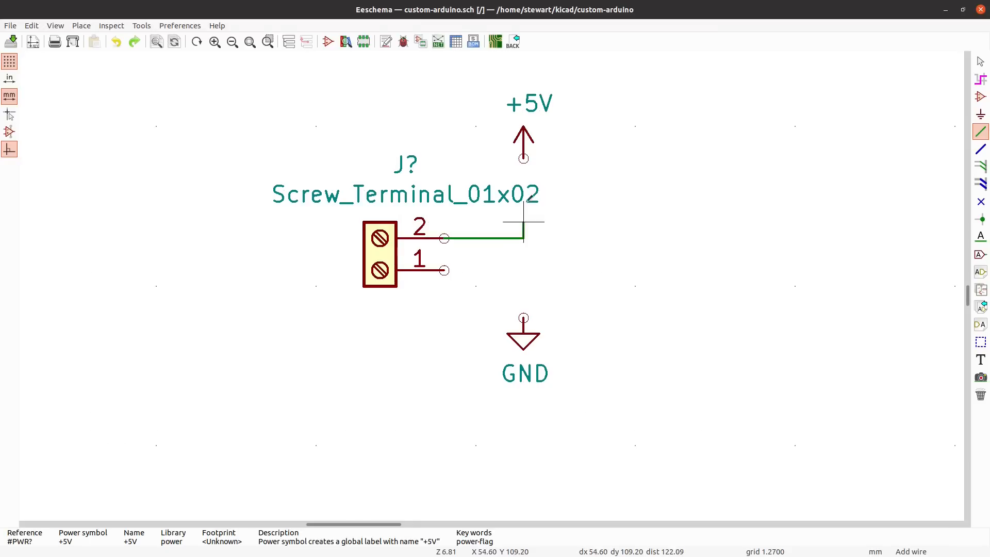
pyautogui.click(524, 159)
pyautogui.click(444, 270)
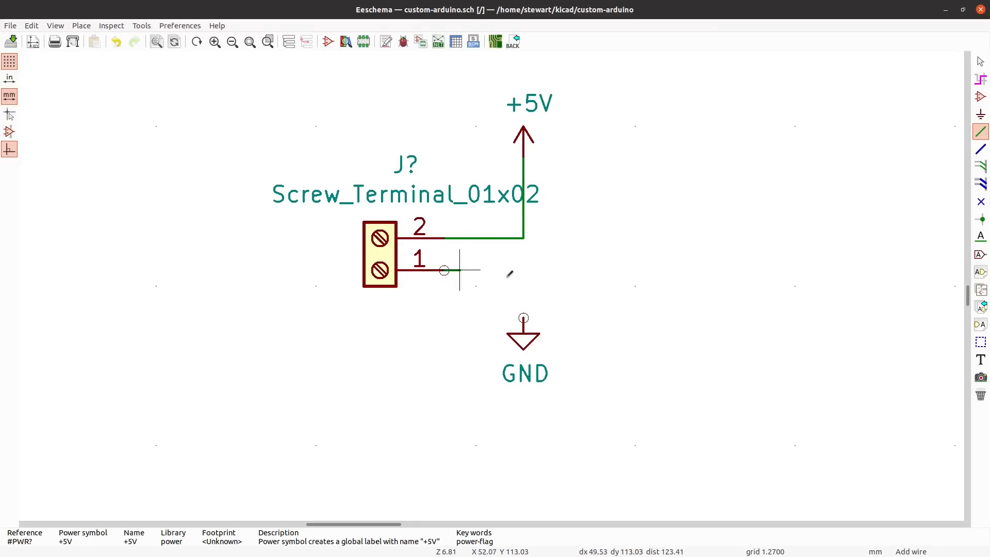
pyautogui.click(524, 318)
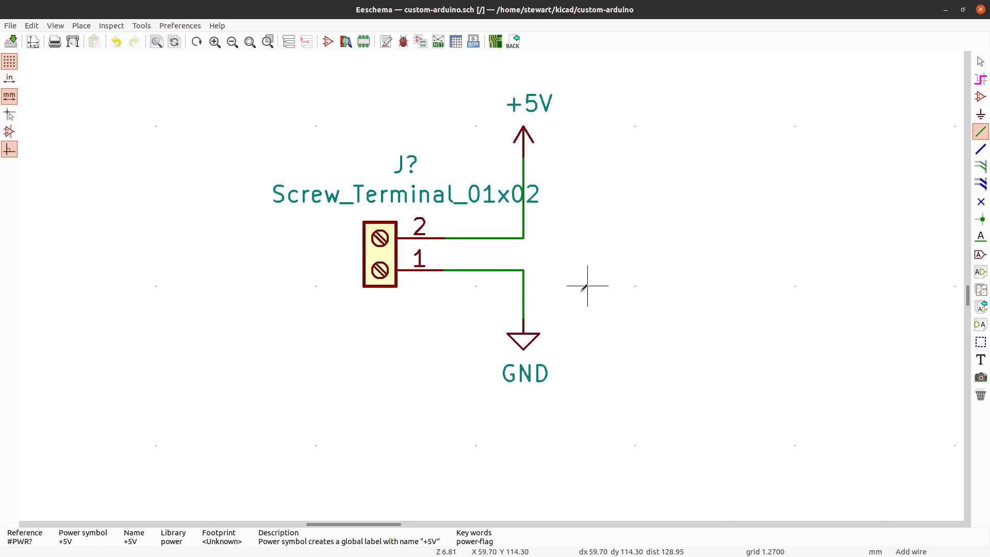
# - Place a copy of the GND symbol just below the ATmega328P-PU and wire it to GND pin 8
pyautogui.scroll(-5, 588, 286)
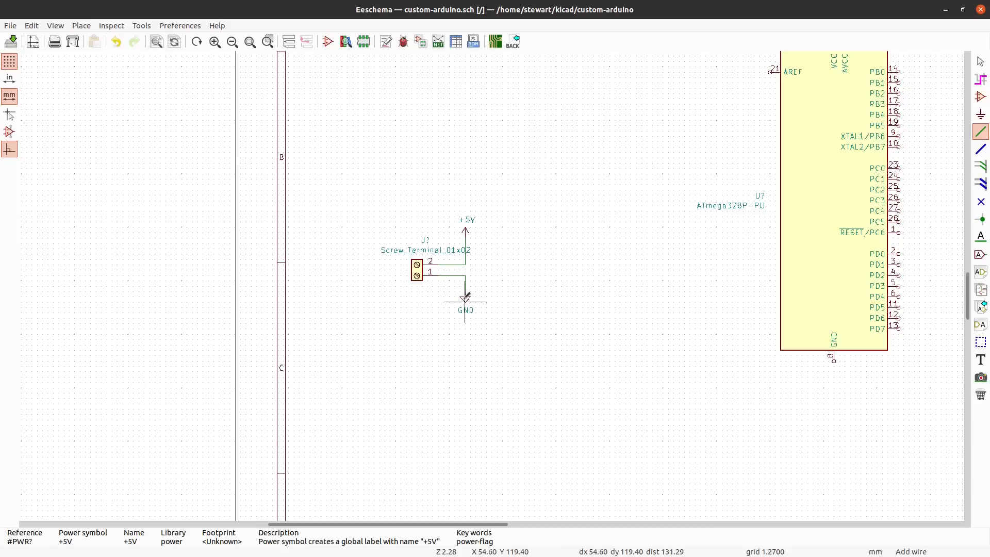
pyautogui.click(466, 298)
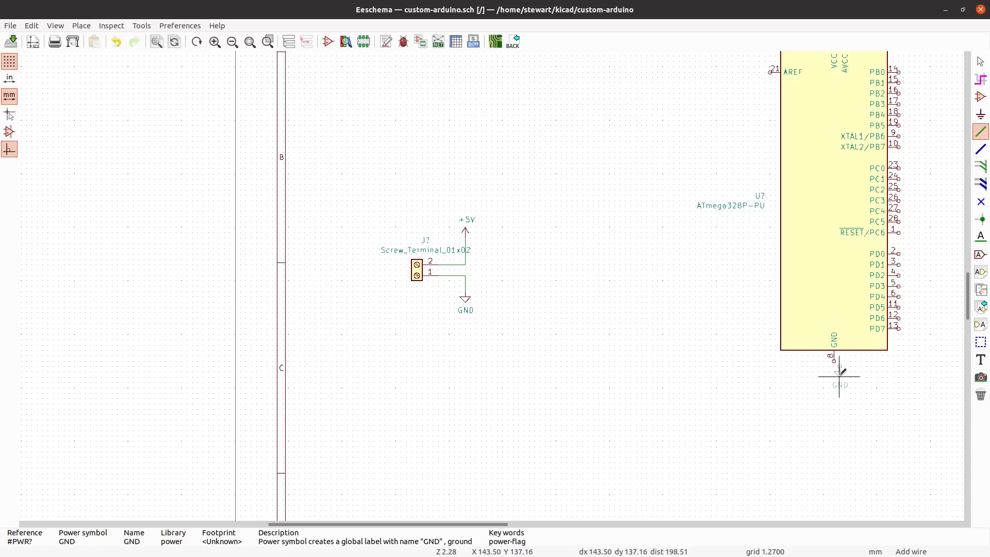
pyautogui.click(834, 359)
pyautogui.click(834, 372)
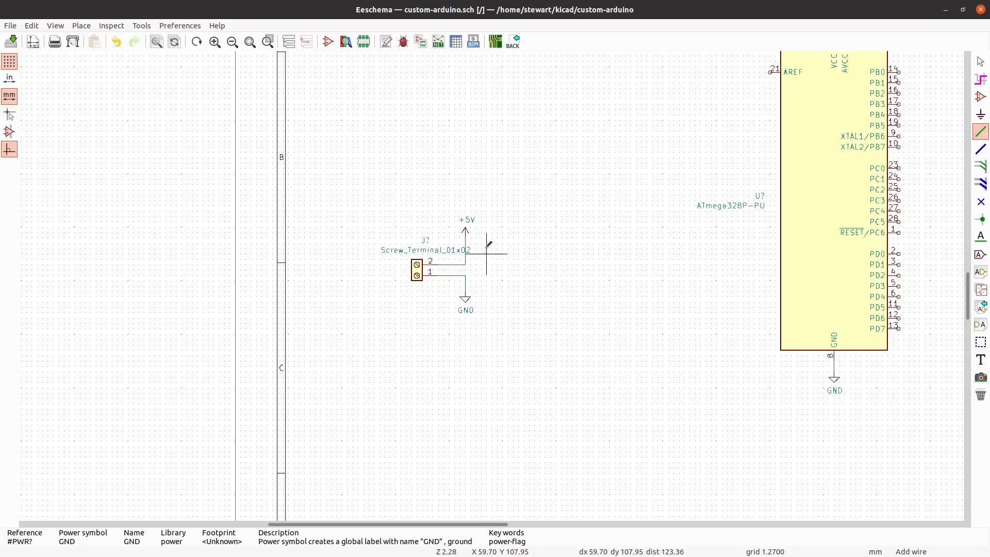
# - Add a 1N4007 diode, rotated 180° to point away from the screw terminal, to the right of the +5V wire
pyautogui.click(466, 230)
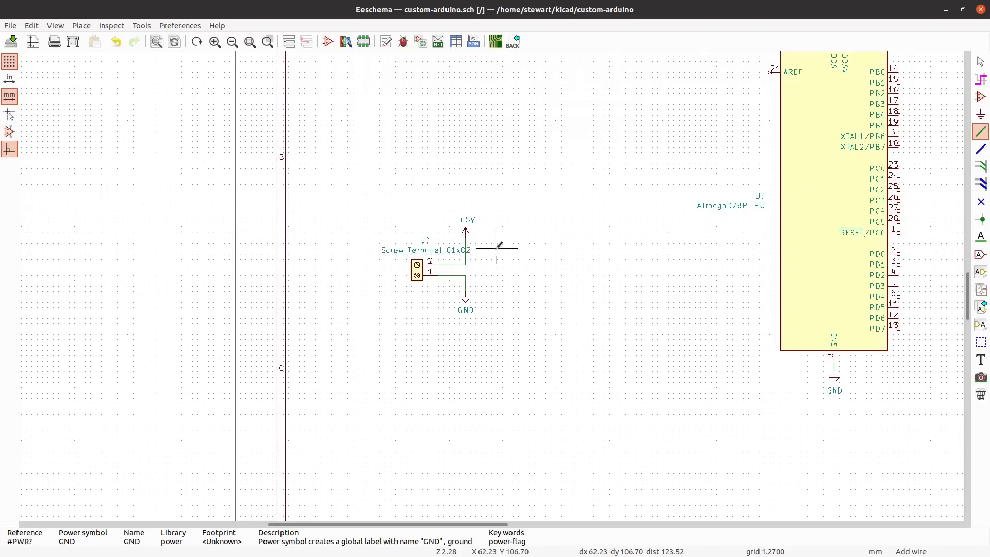
pyautogui.press('a')
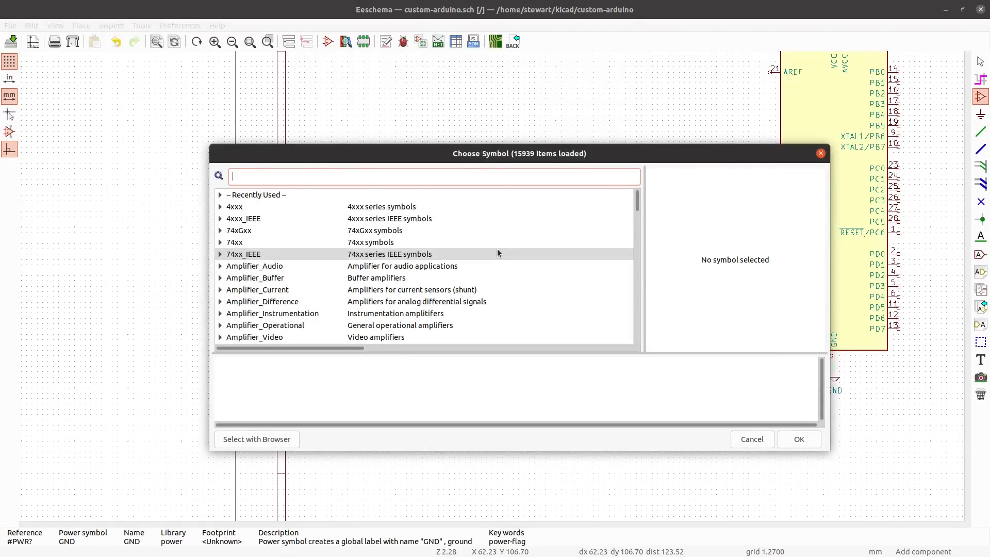
pyautogui.write('1n')
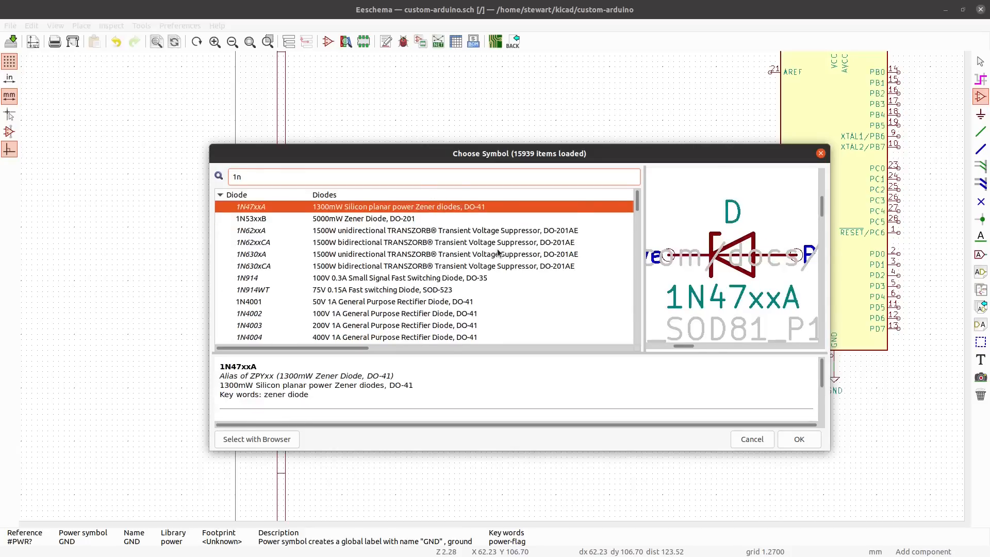
pyautogui.write('4007')
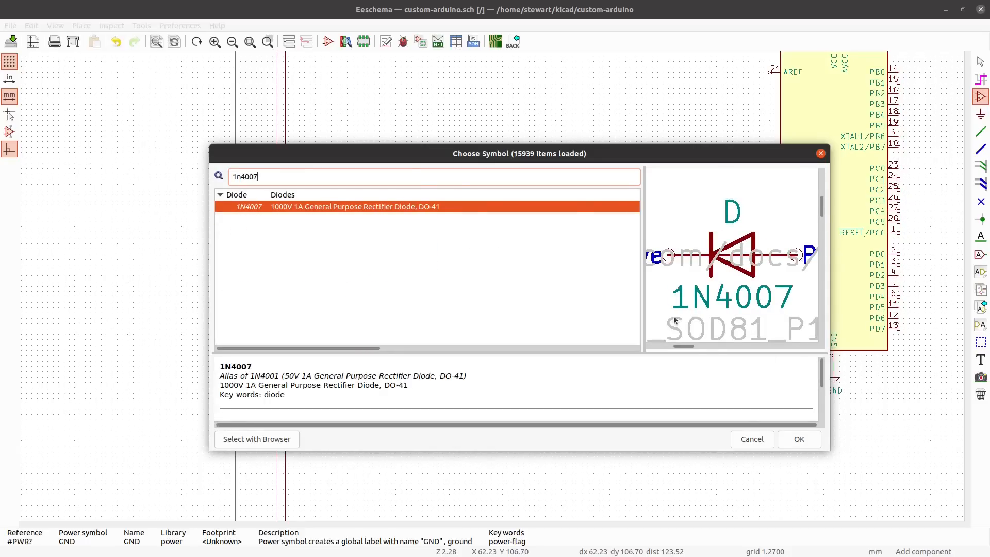
pyautogui.click(798, 440)
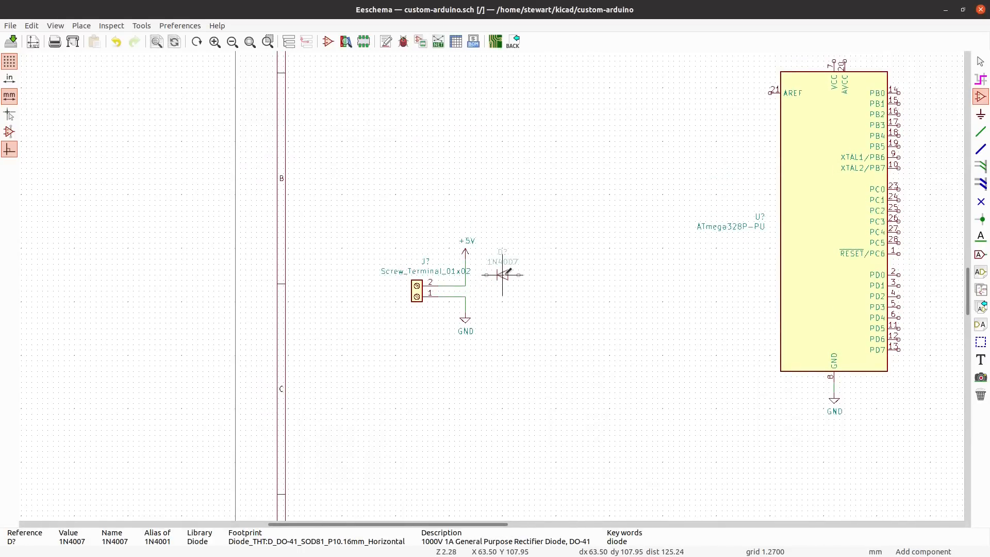
pyautogui.press('r')
pyautogui.press('r')
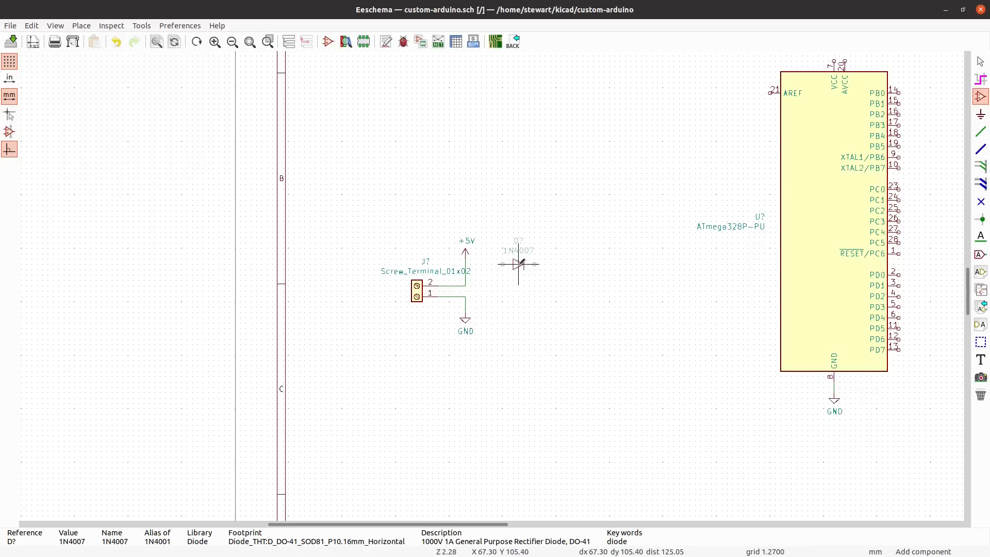
pyautogui.click(523, 264)
# - Wire the diode's anode to the vertical +5V wire above the screw terminal's pin 2
pyautogui.click(508, 264)
pyautogui.press('w')
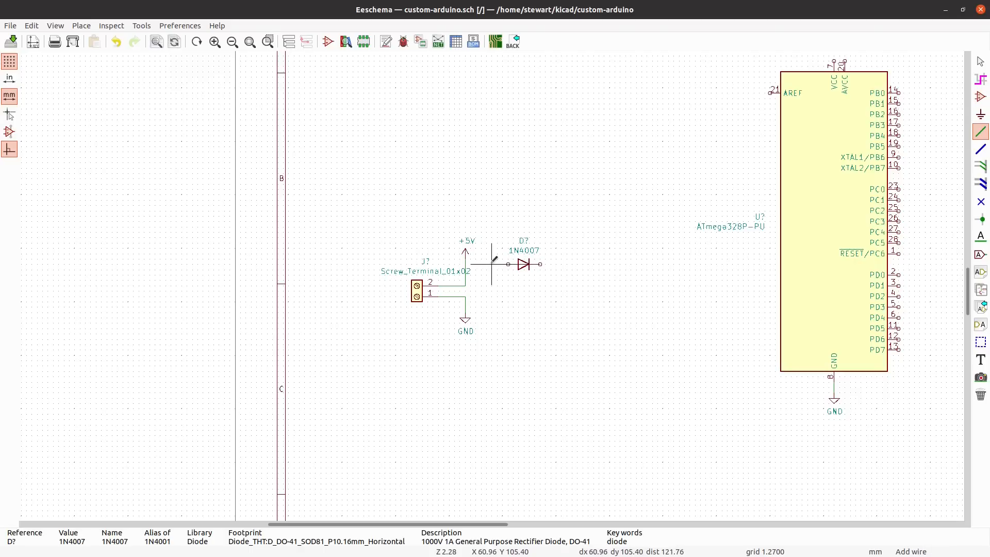
pyautogui.click(465, 264)
# - Find the +5VA power symbol by searching for "+5v" and place it above and to the right of the diode
pyautogui.click(984, 117)
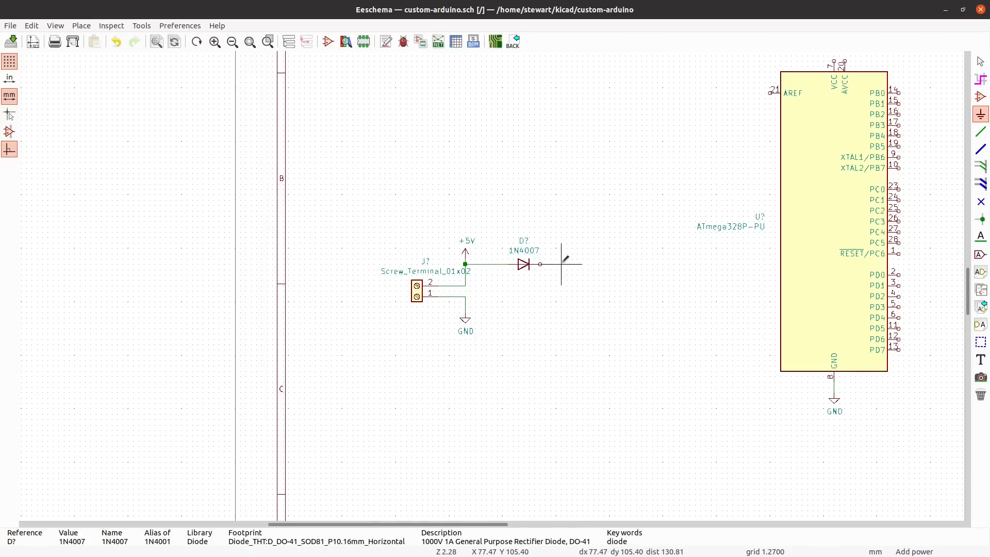
pyautogui.click(562, 264)
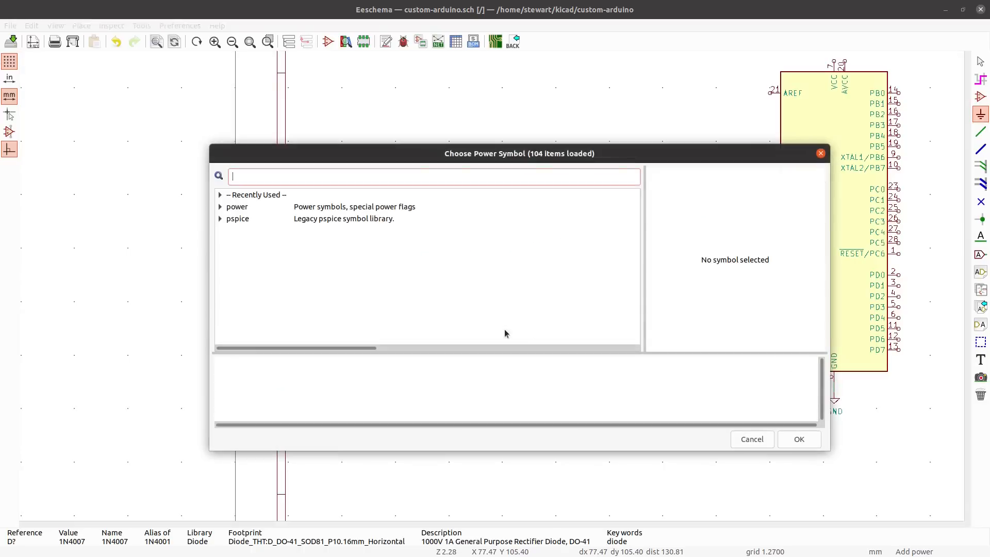
pyautogui.click(220, 207)
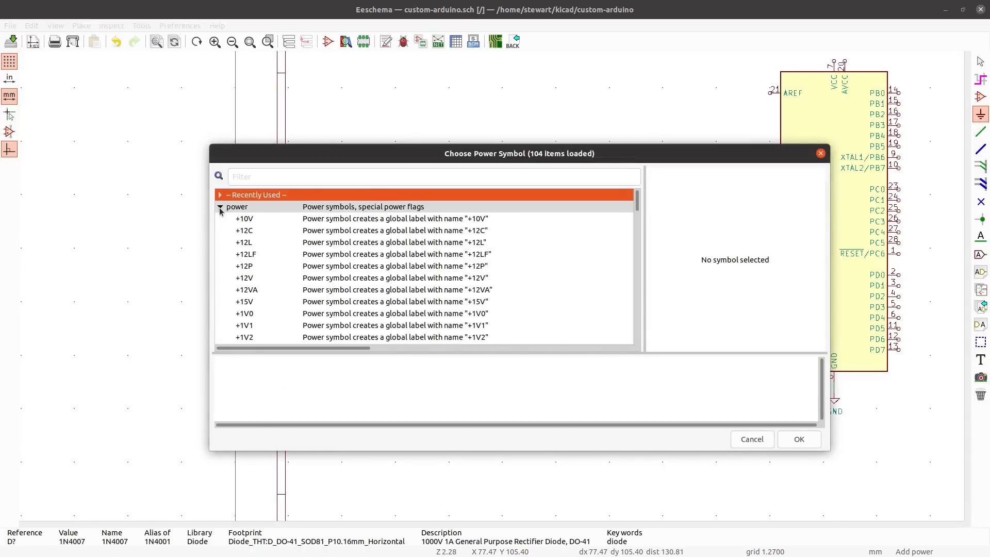
pyautogui.write('+')
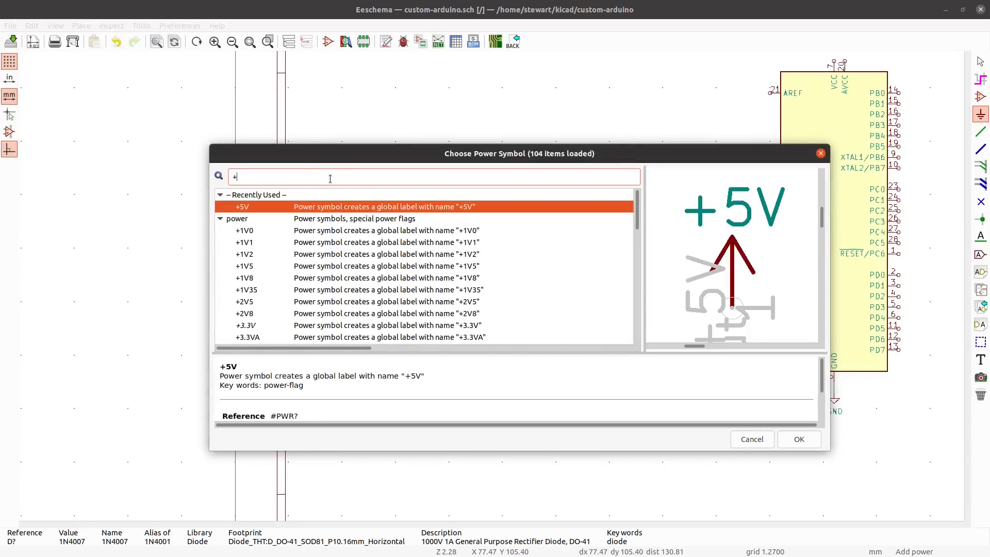
pyautogui.write('5v')
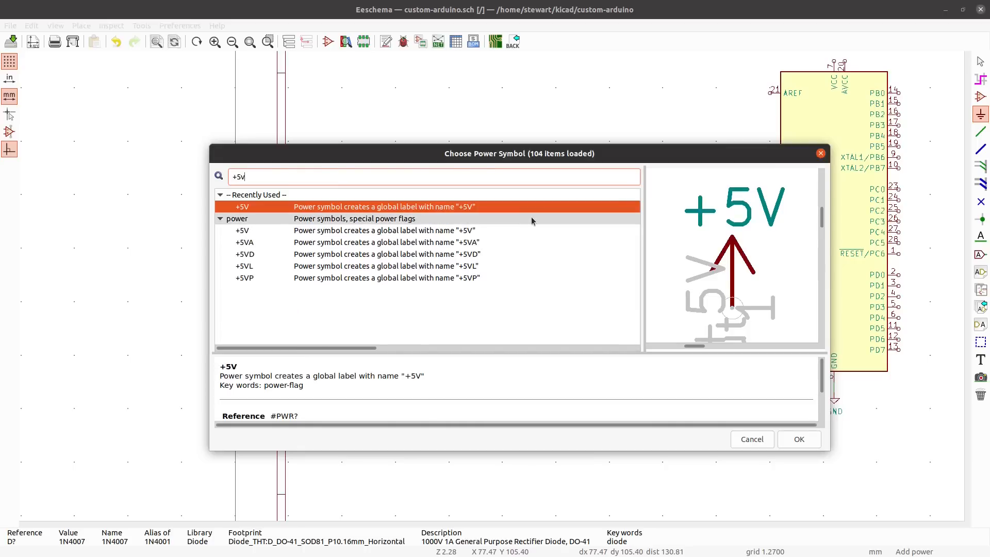
pyautogui.click(447, 243)
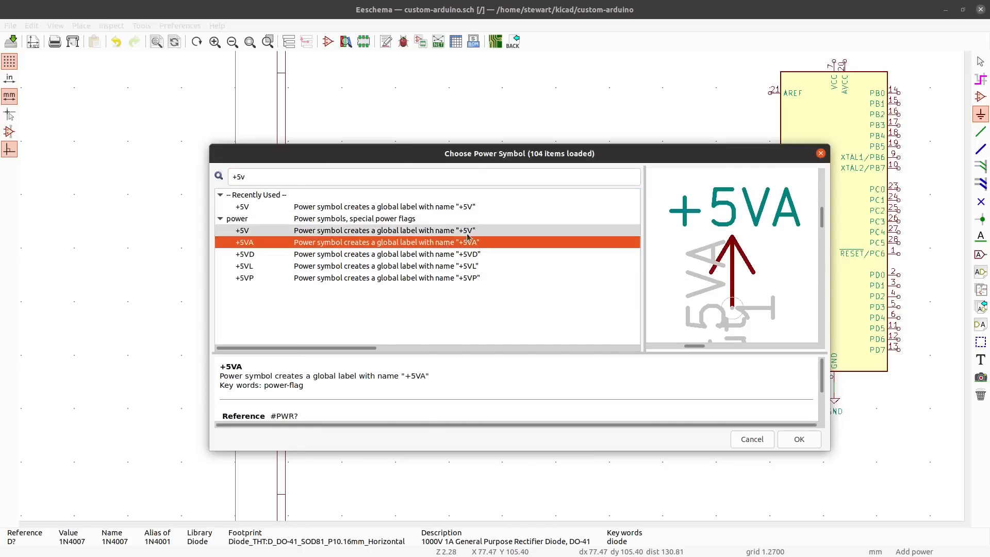
pyautogui.click(800, 439)
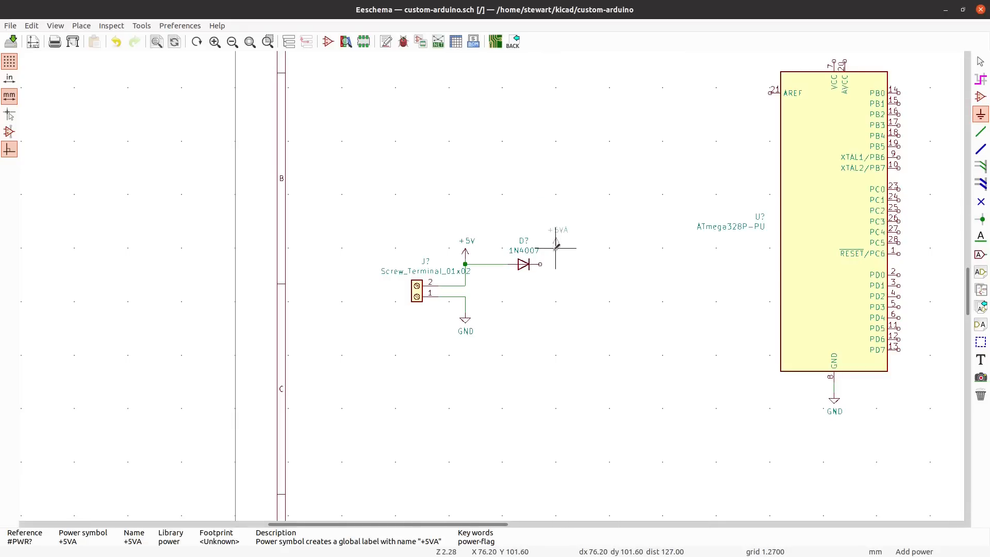
pyautogui.click(556, 248)
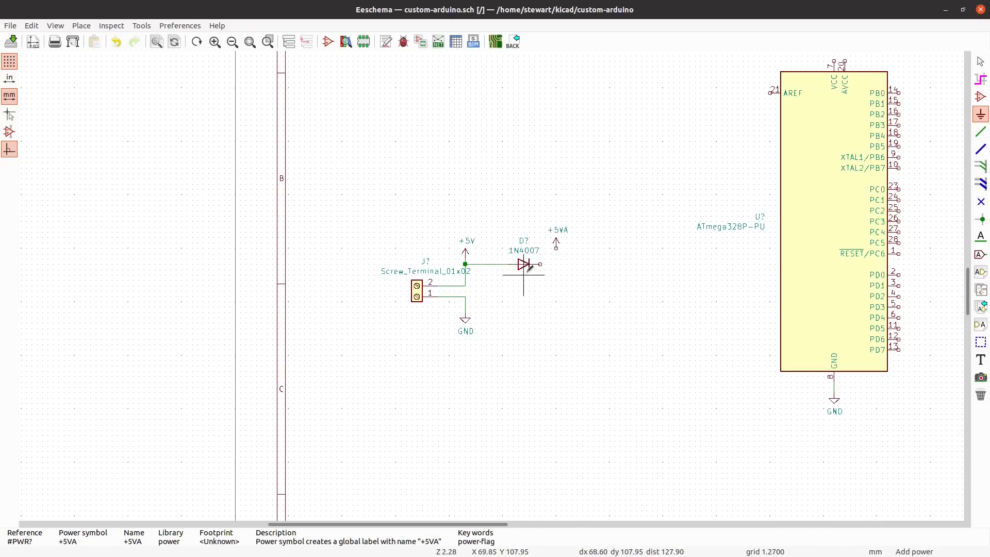
# - Wire the diode's cathode to the +5VA symbol
pyautogui.press('w')
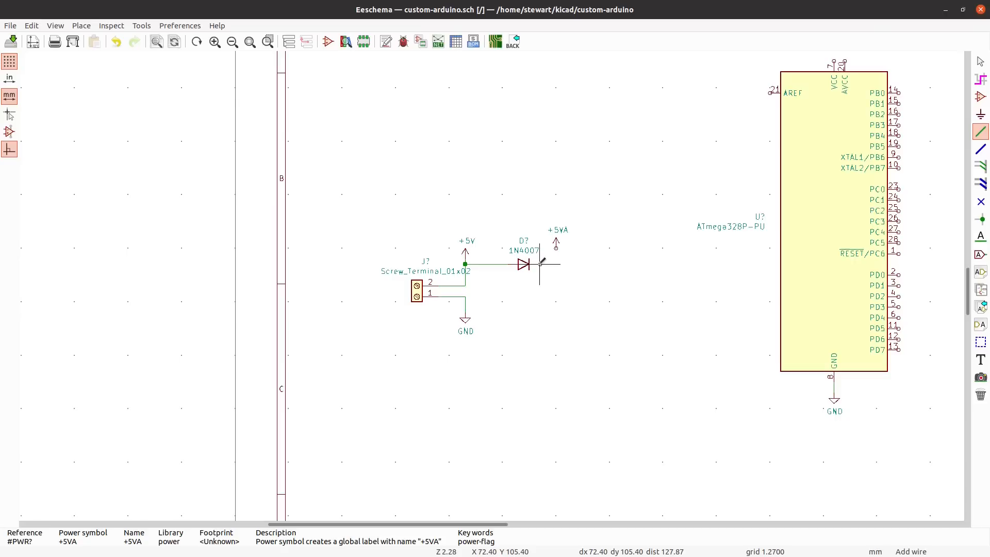
pyautogui.click(540, 264)
pyautogui.click(556, 243)
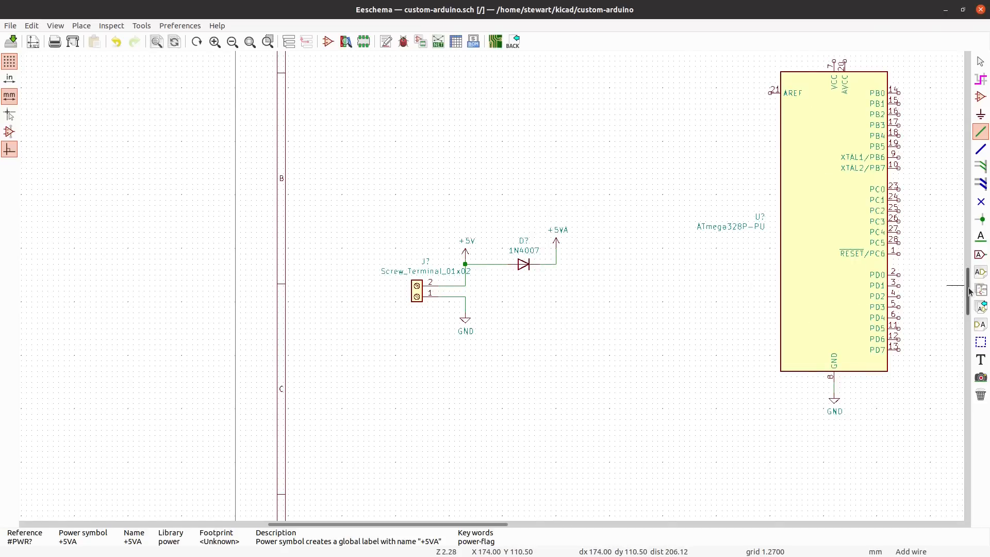
# - Place a copy of the +5VA symbol above the ATmega328P-PU and wire both VCC pin 7 and AVCC pin 20 to it
pyautogui.moveTo(970, 291); pyautogui.dragTo(966, 277)
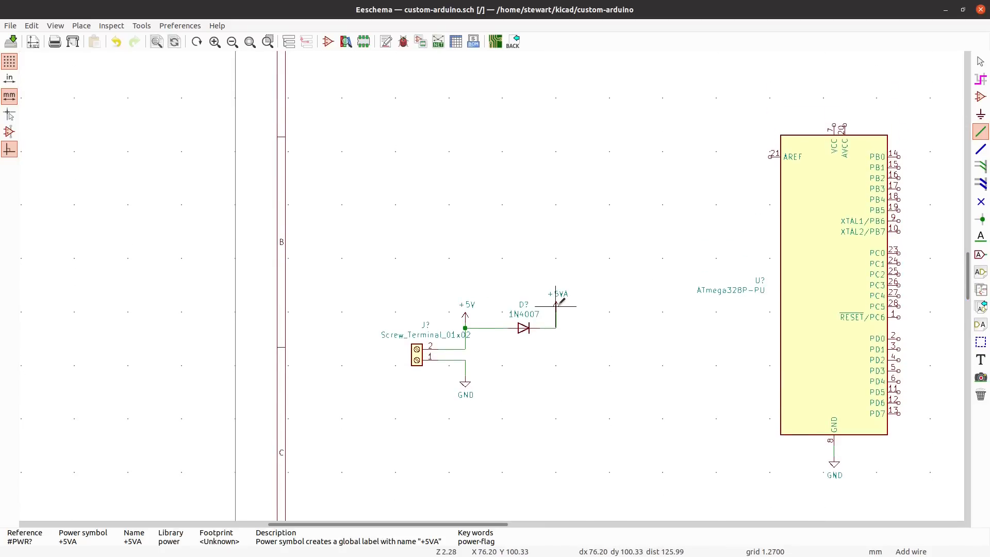
pyautogui.press('c')
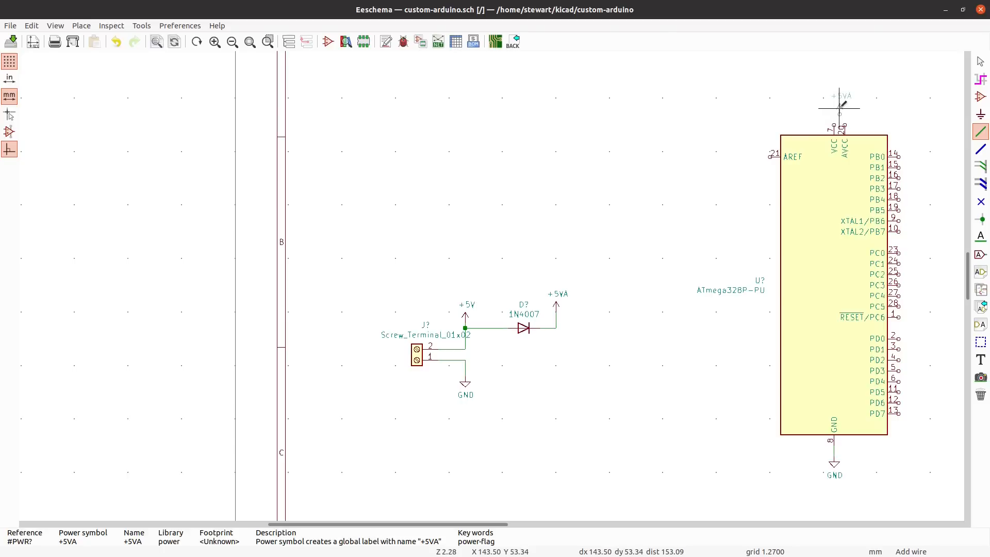
pyautogui.click(839, 108)
pyautogui.click(835, 125)
pyautogui.click(840, 114)
pyautogui.click(845, 124)
pyautogui.click(839, 114)
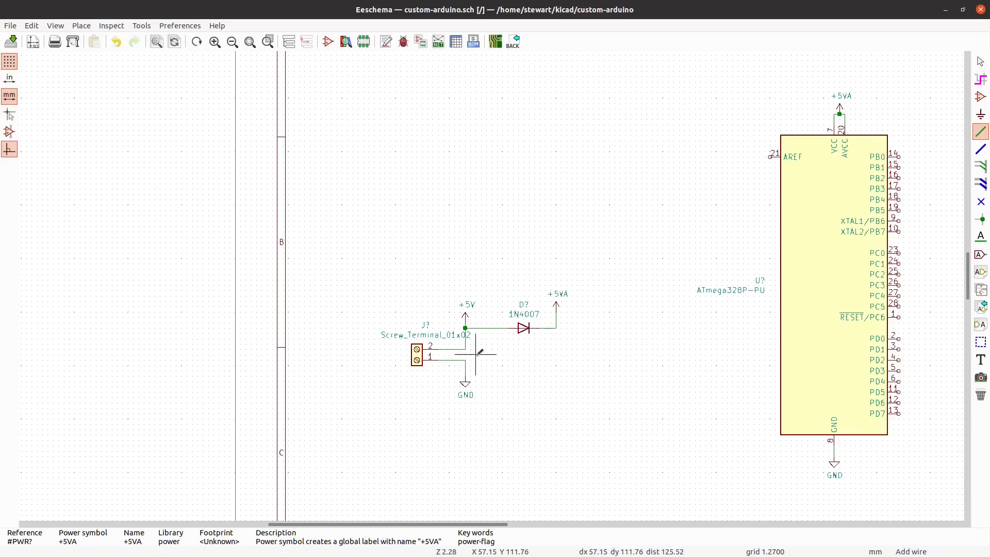
pyautogui.scroll(-1, 479, 340)
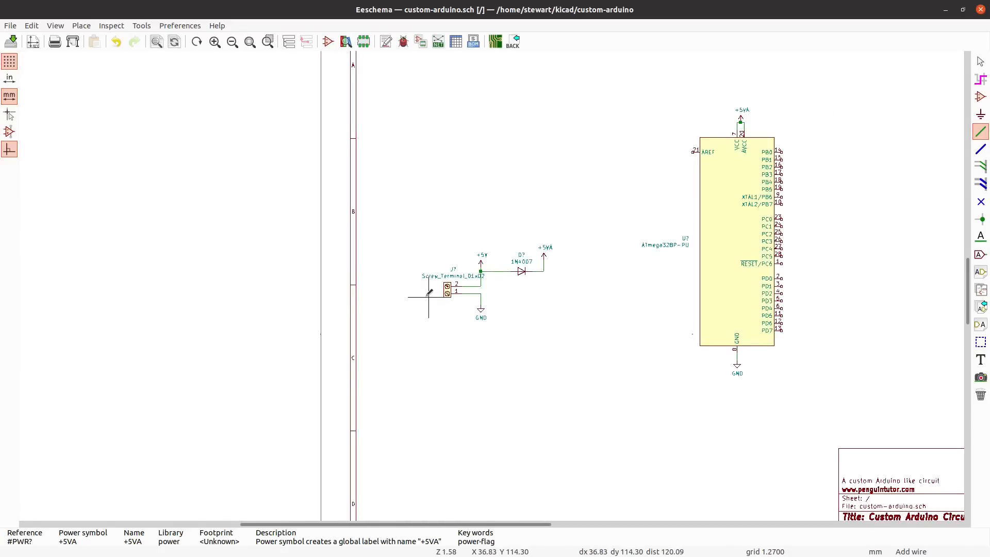
pyautogui.scroll(1, 418, 293)
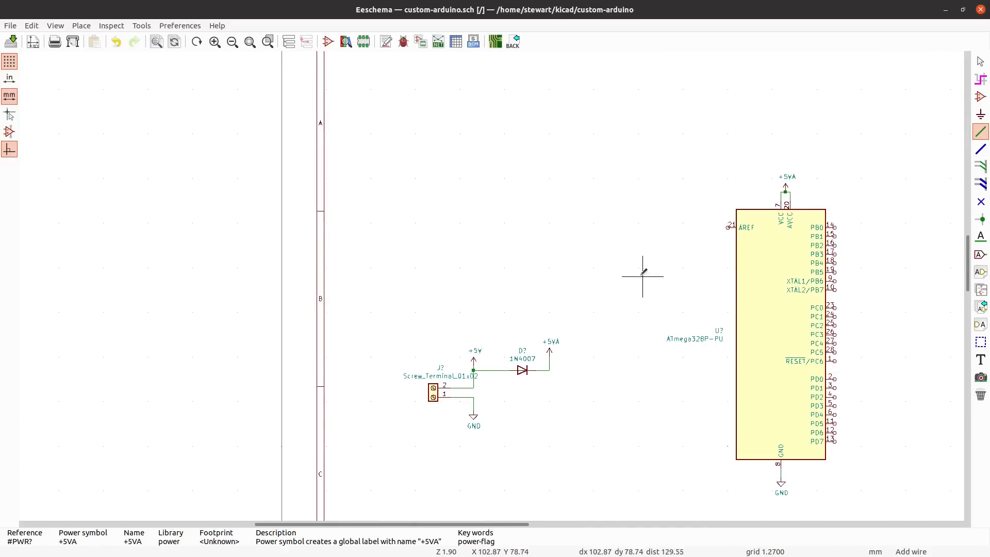
pyautogui.press('Escape')
pyautogui.moveTo(451, 366); pyautogui.dragTo(495, 371)
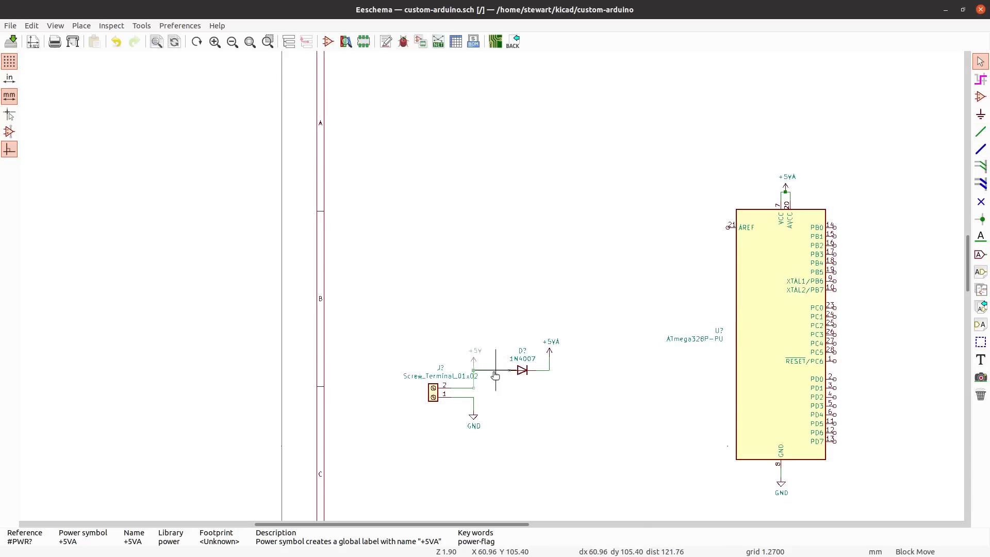
pyautogui.click(492, 372)
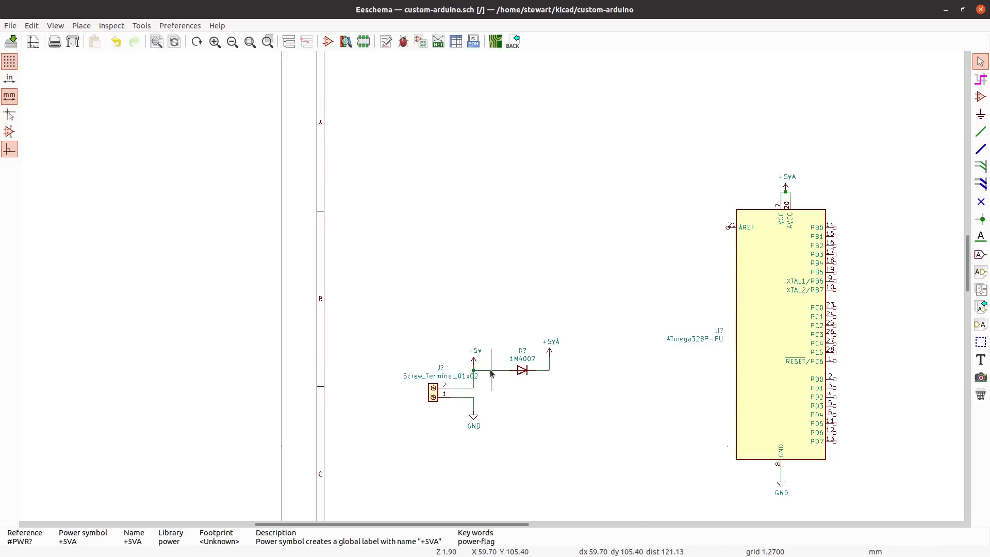
# - Start adding a symbol and filter the symbol library for "cap"
pyautogui.press('a')
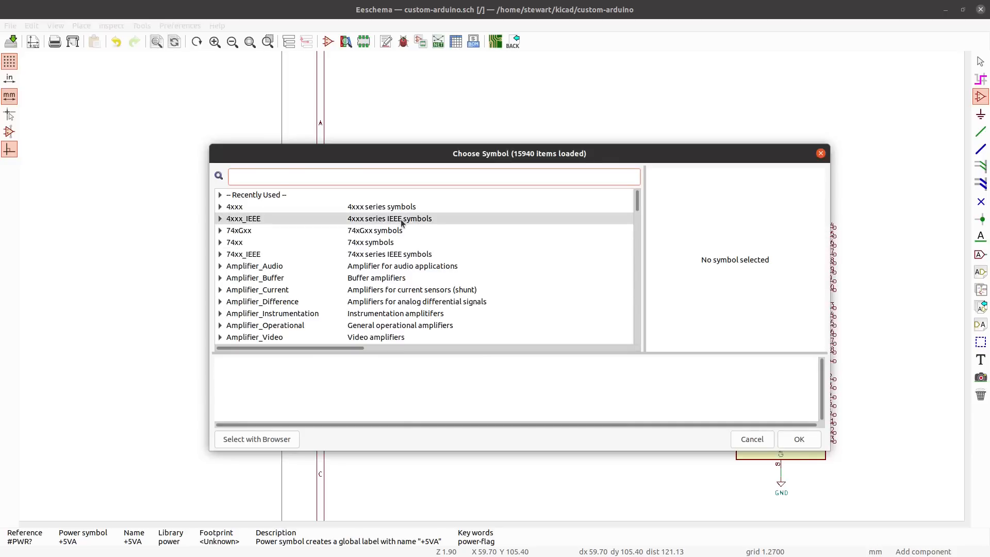
pyautogui.click(400, 209)
pyautogui.write('c')
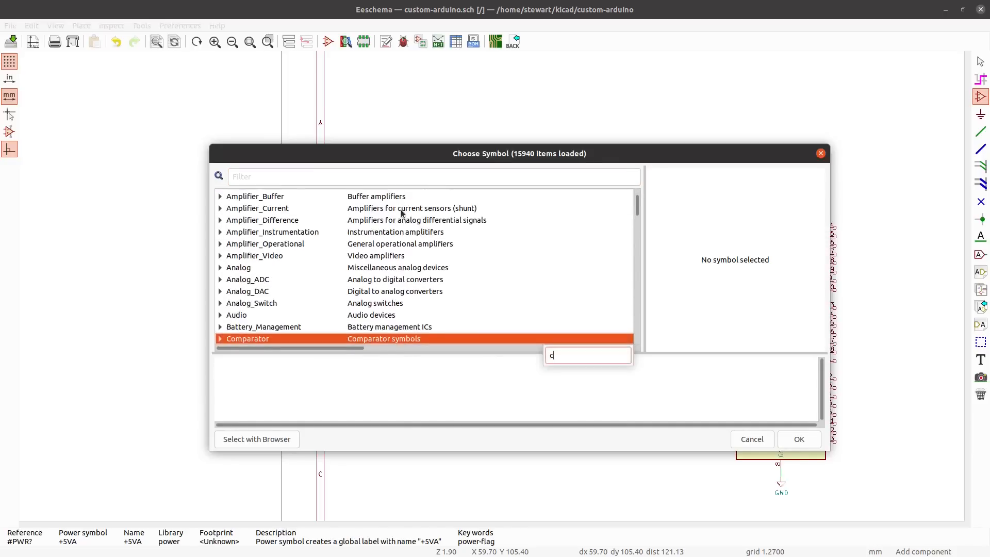
pyautogui.write('a')
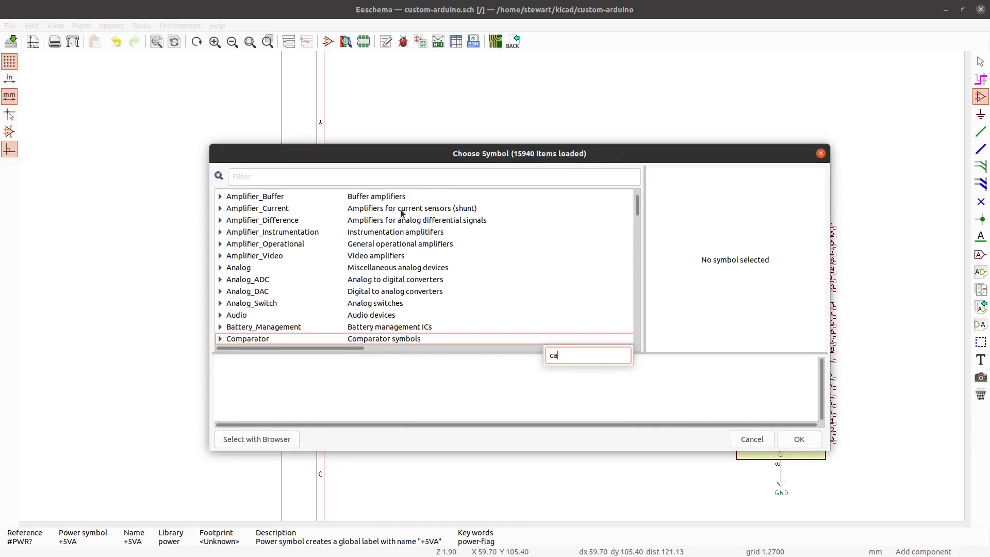
pyautogui.write('p')
pyautogui.press('BackSpace')
pyautogui.press('BackSpace')
pyautogui.press('BackSpace')
pyautogui.click(424, 178)
pyautogui.write('ca')
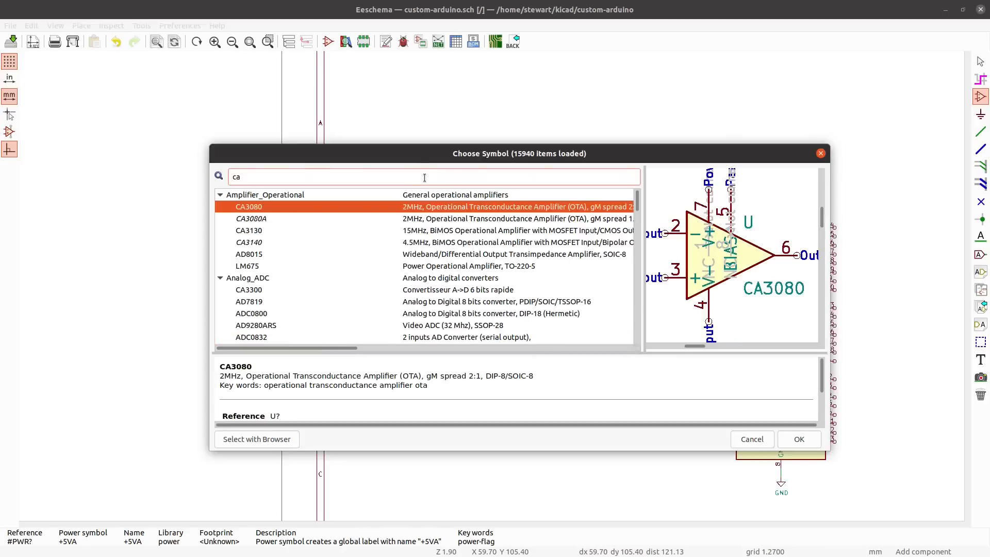
pyautogui.write('p')
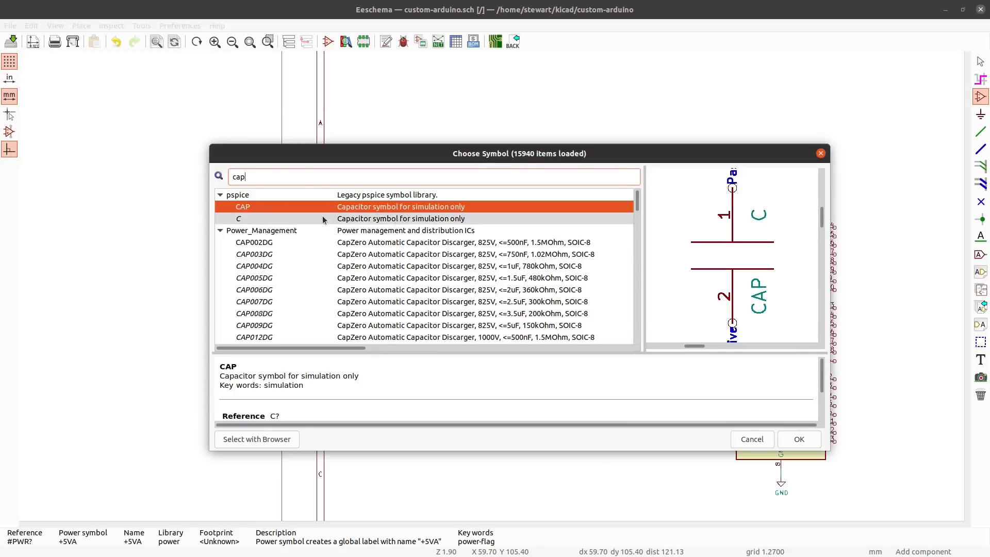
# - Choose the polarized capacitor CP from the Device library and place it below the wire between +5V and the diode
pyautogui.scroll(-10, 331, 227)
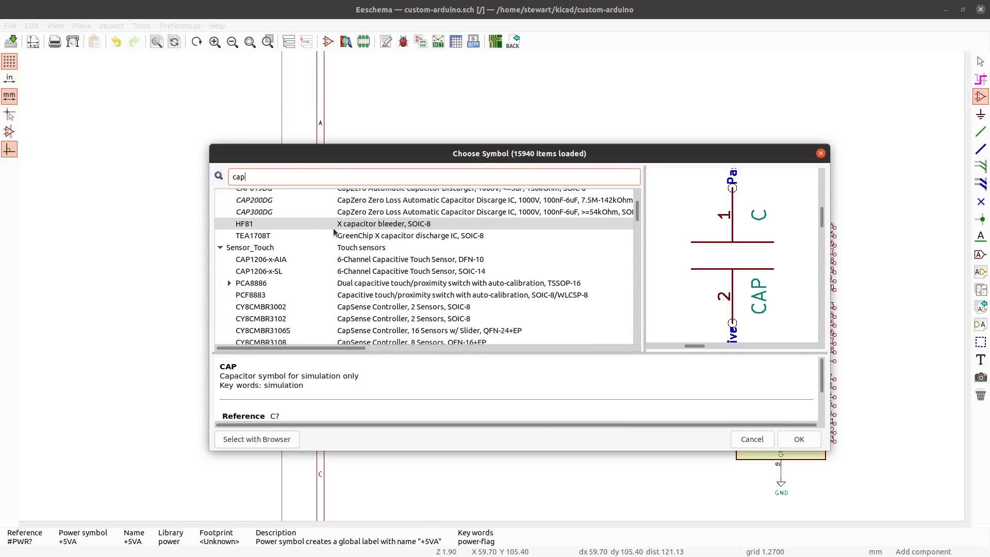
pyautogui.scroll(-2, 334, 233)
pyautogui.scroll(-3, 334, 232)
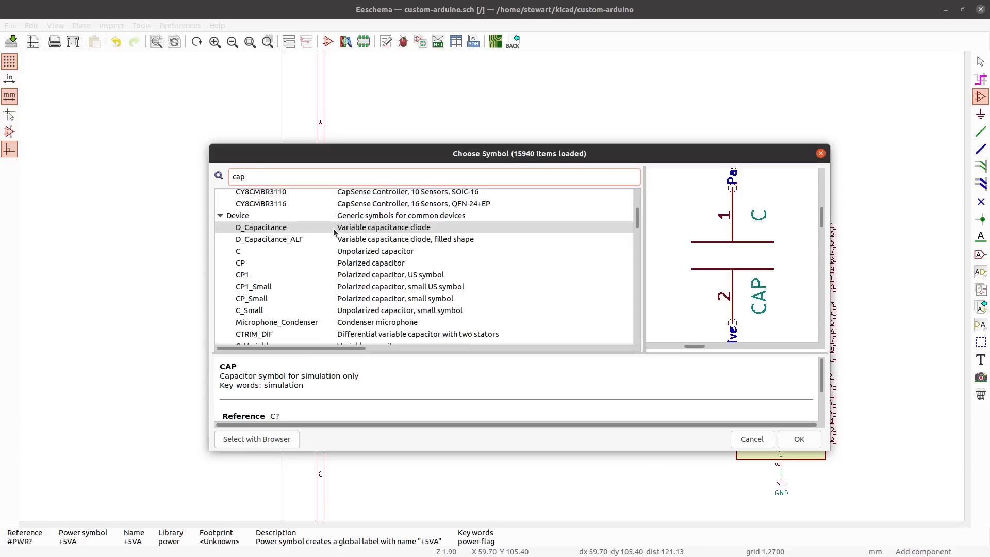
pyautogui.scroll(-1, 392, 232)
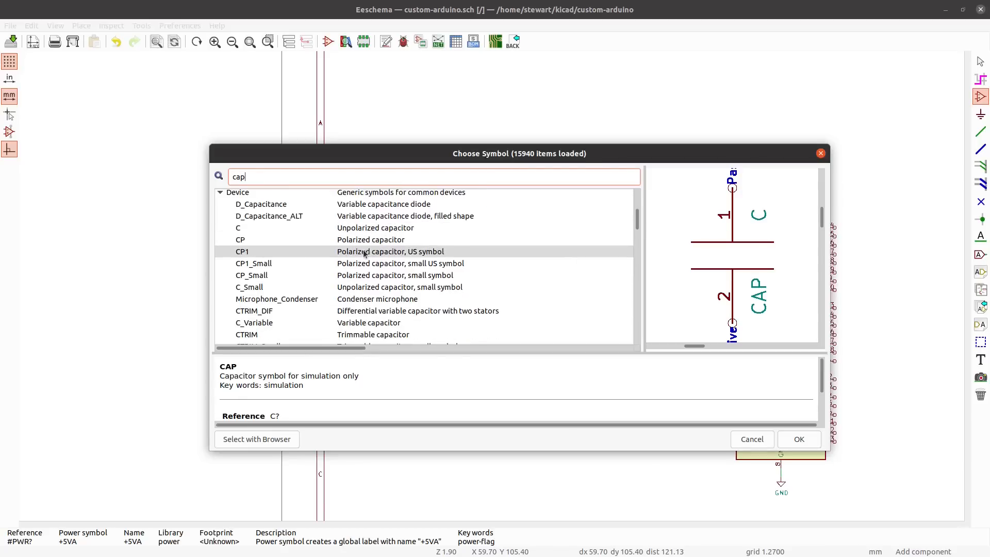
pyautogui.click(350, 231)
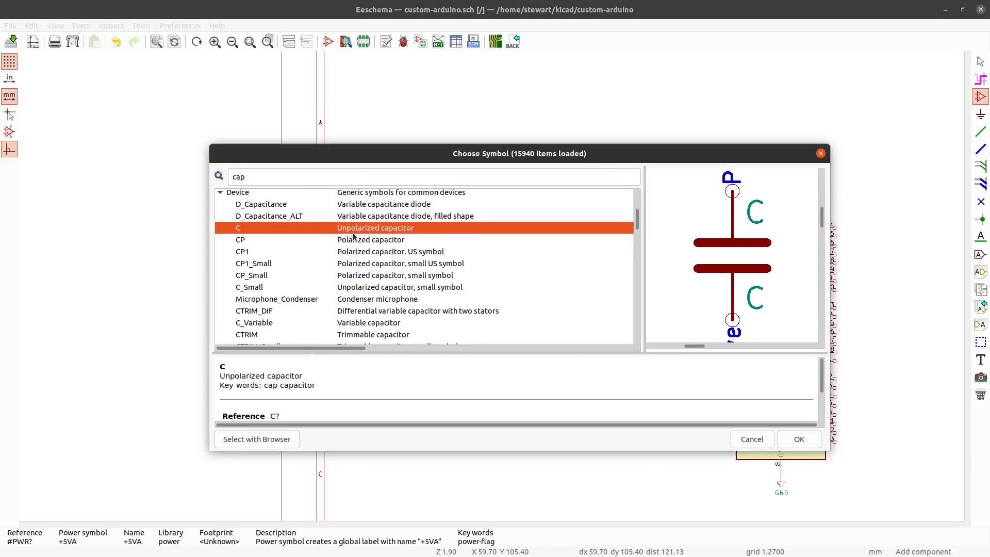
pyautogui.click(354, 240)
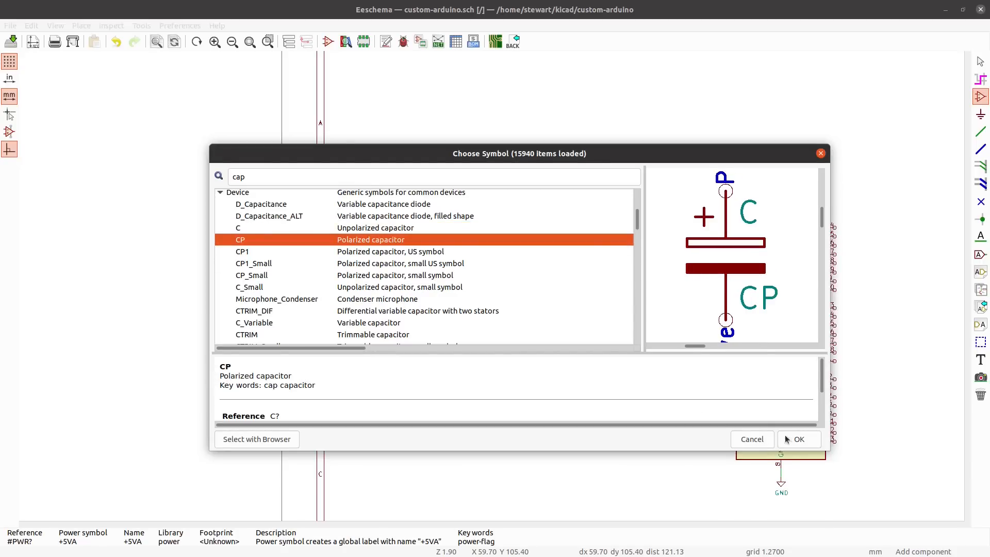
pyautogui.click(799, 439)
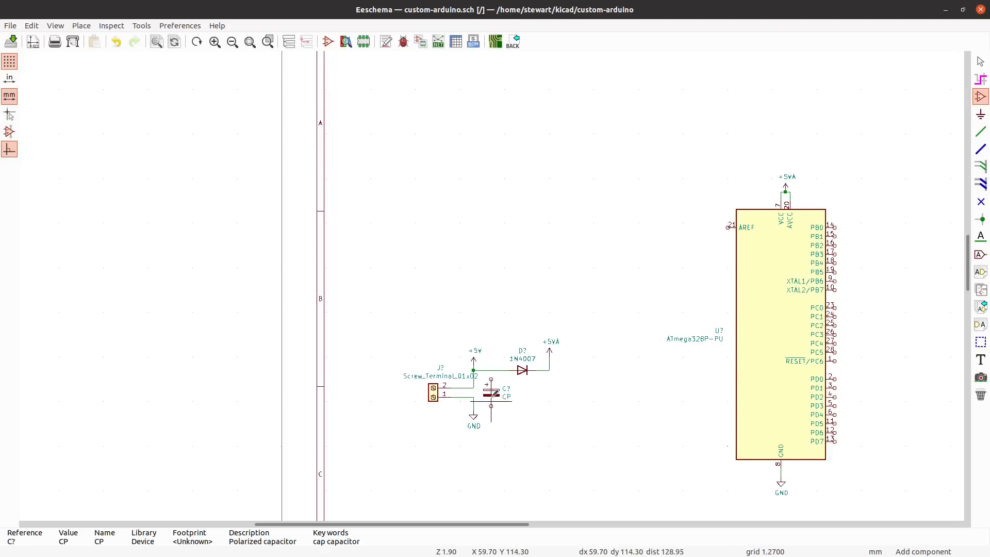
pyautogui.click(491, 380)
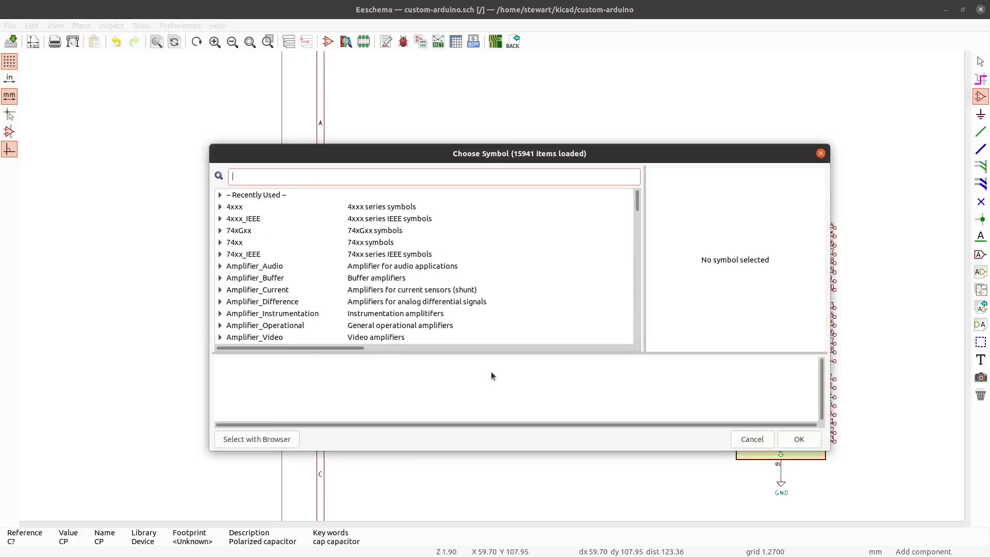
pyautogui.click(749, 440)
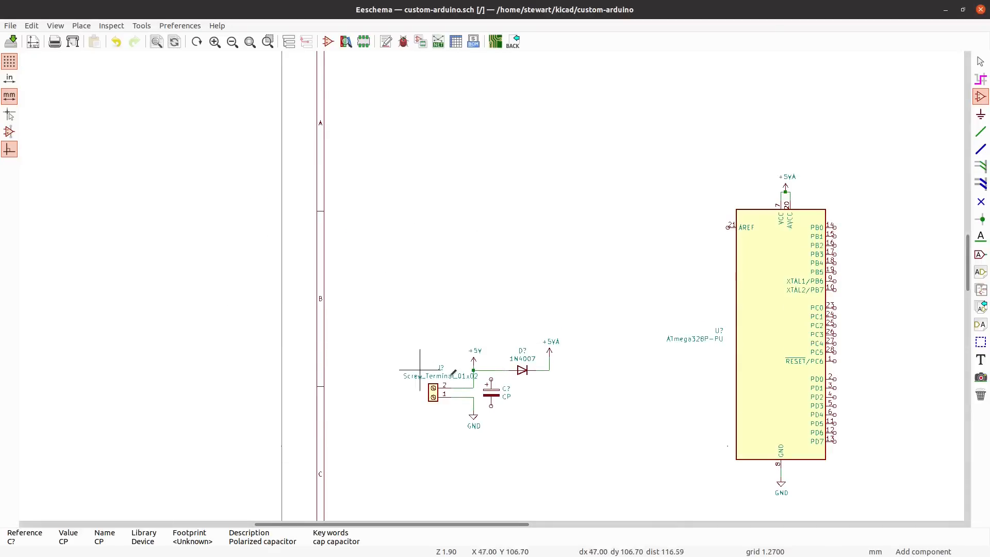
# - Wire the polarized capacitor's positive pin to the wire between +5V and the diode's anode
pyautogui.press('w')
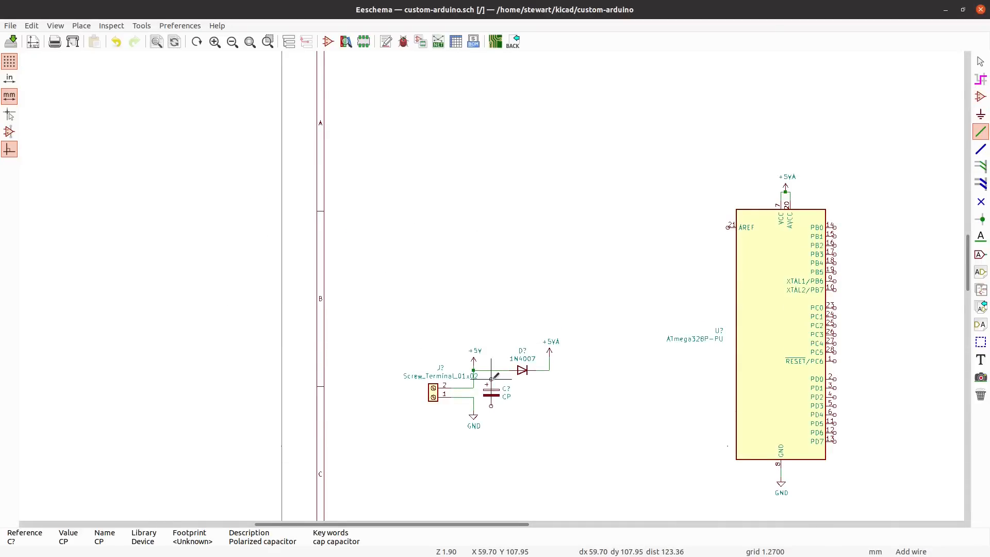
pyautogui.click(491, 379)
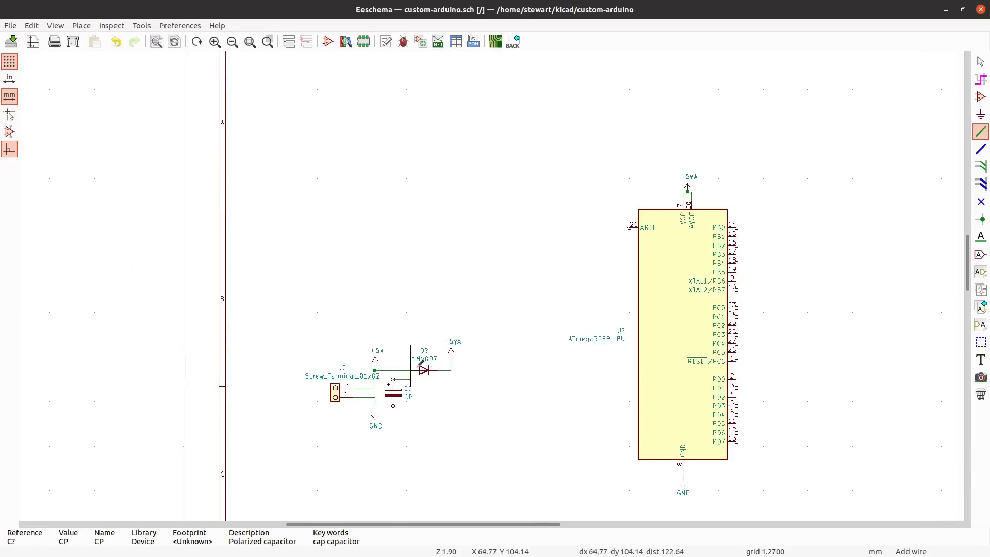
pyautogui.click(393, 371)
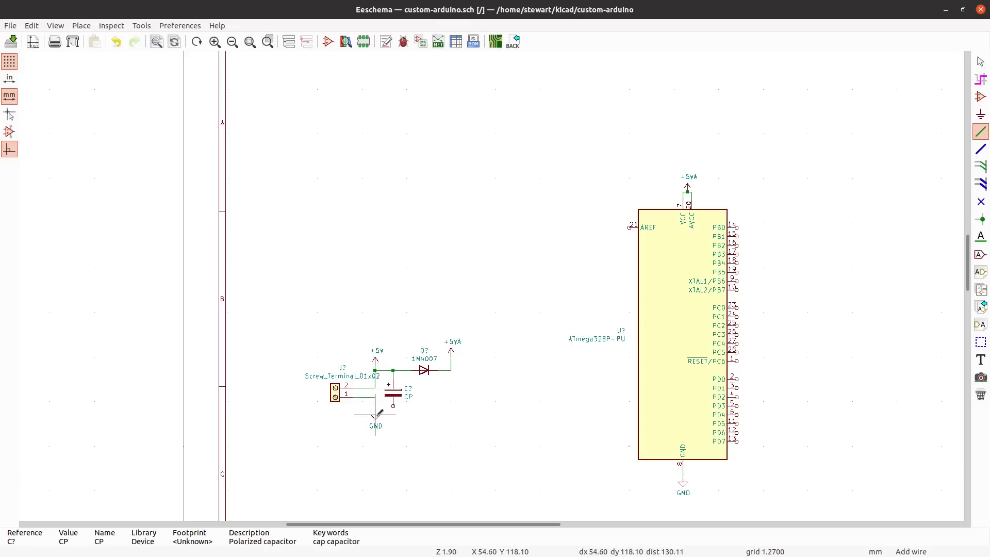
# - Move the screw terminal's GND symbol slightly lower and rewire it to terminal pin 1 and the polarized capacitor's negative pin
pyautogui.press('m')
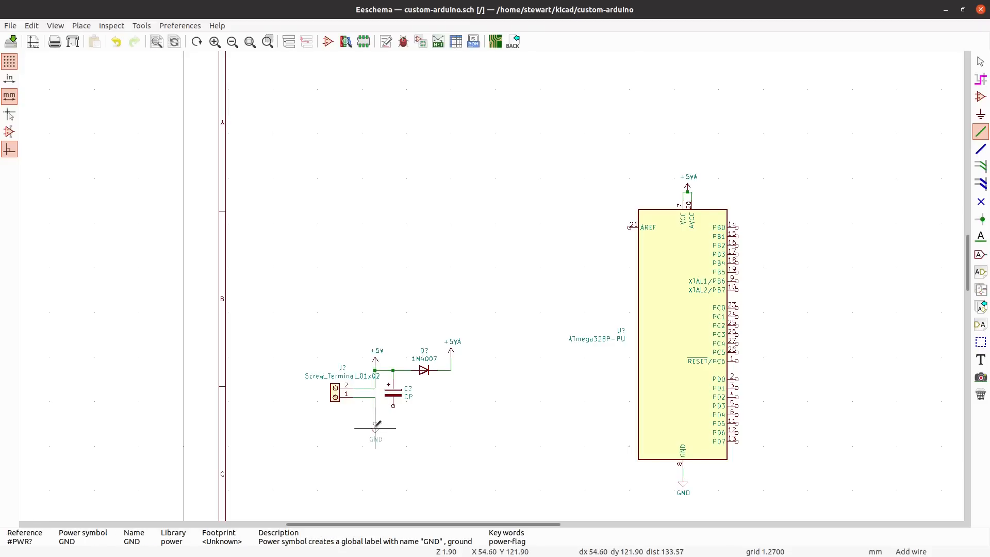
pyautogui.click(376, 424)
pyautogui.click(375, 397)
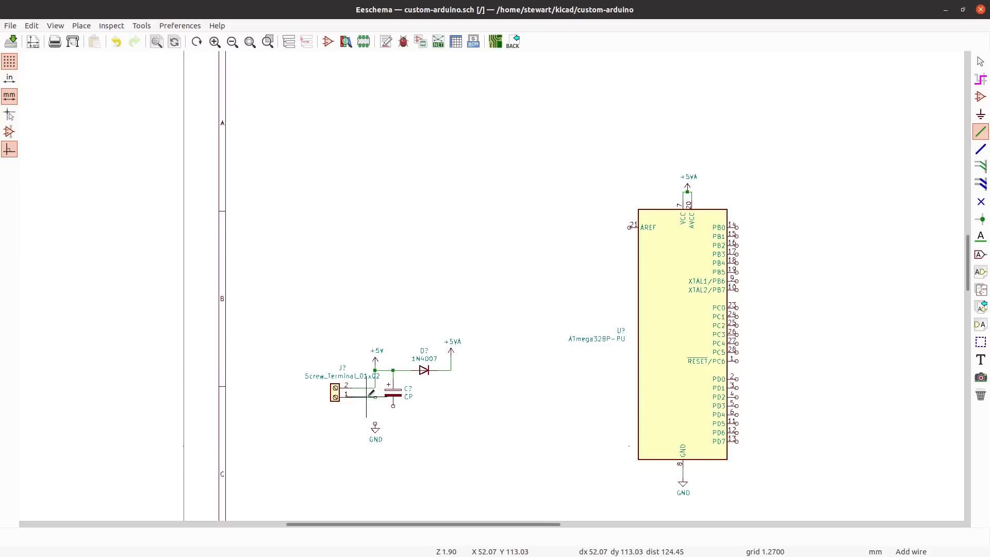
pyautogui.press('Escape')
pyautogui.click(375, 424)
pyautogui.click(375, 414)
pyautogui.click(353, 397)
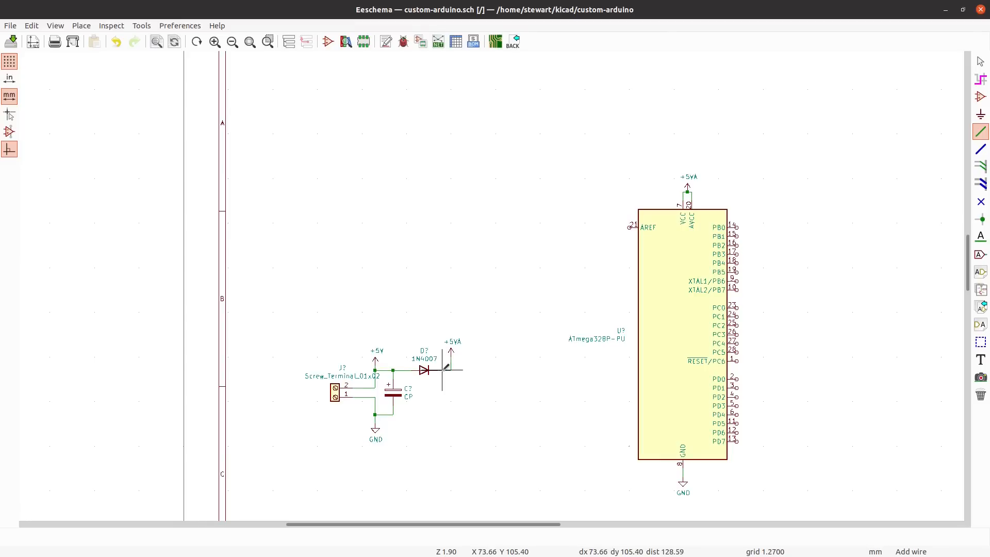
# - Find the unpolarized capacitor C in the Device library by searching for "cap" and place it below the wire between the diode and +5VA
pyautogui.press('a')
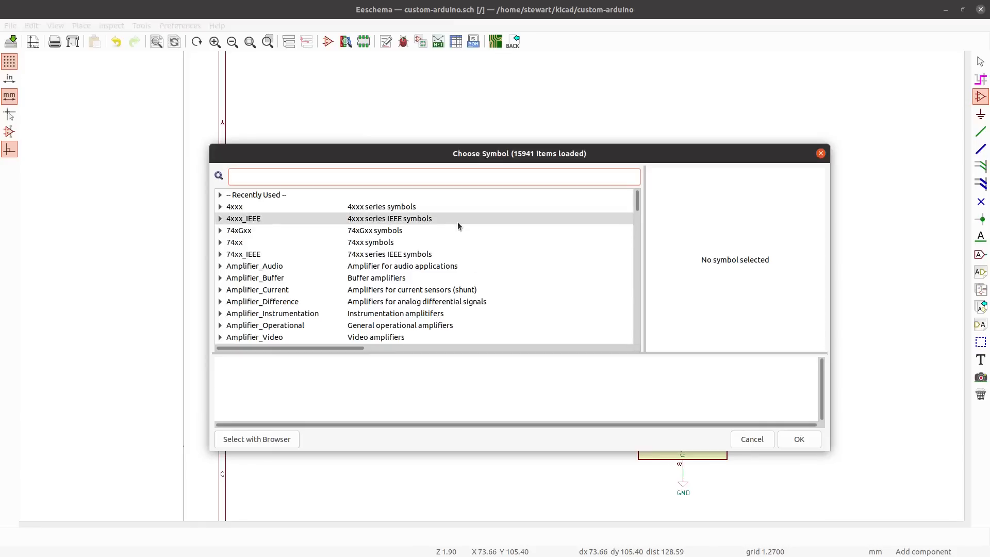
pyautogui.write('ca')
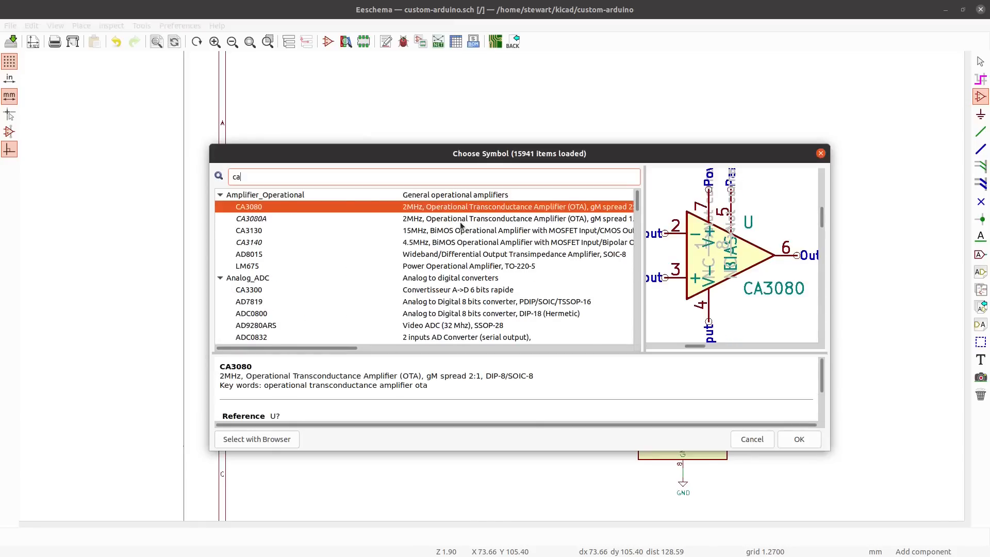
pyautogui.write('p')
pyautogui.scroll(-2, 356, 287)
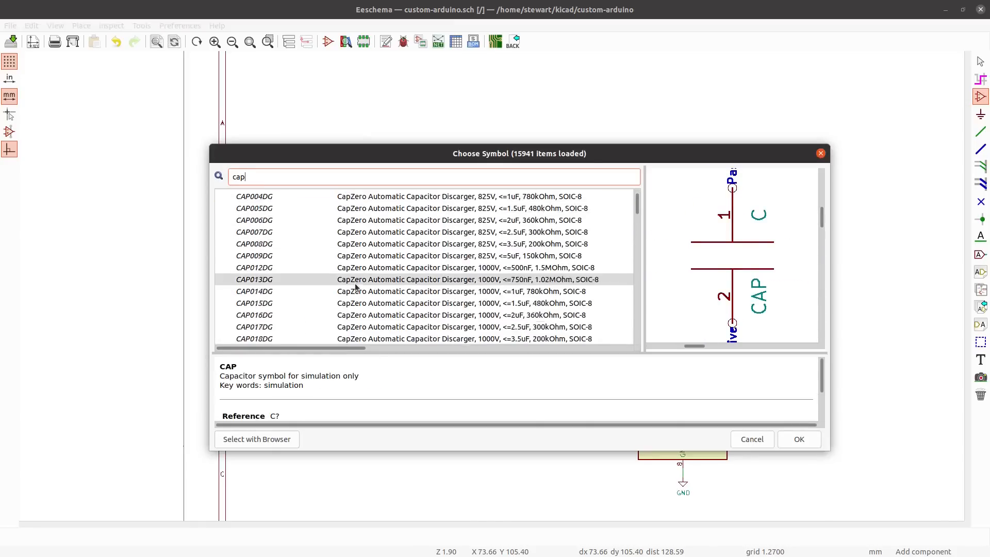
pyautogui.scroll(-10, 356, 287)
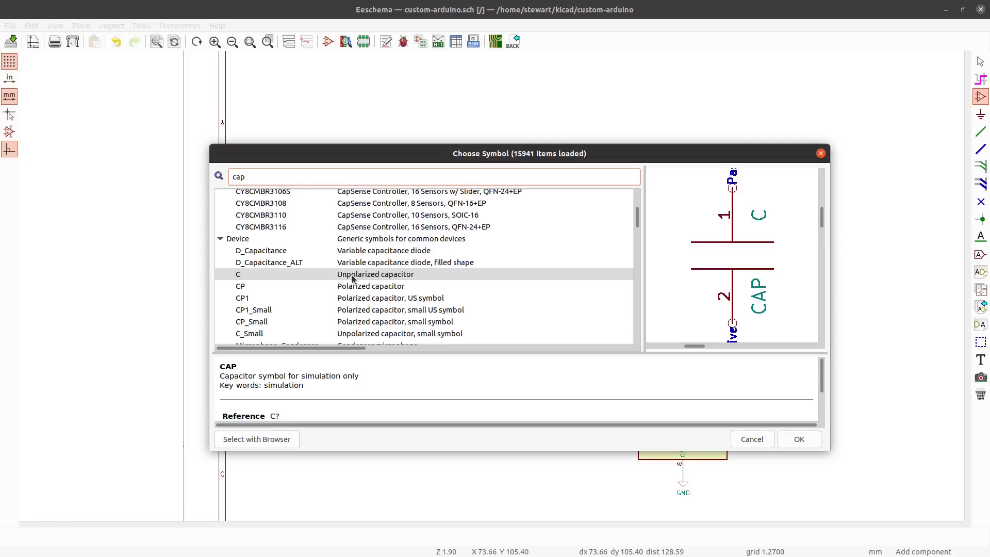
pyautogui.click(354, 274)
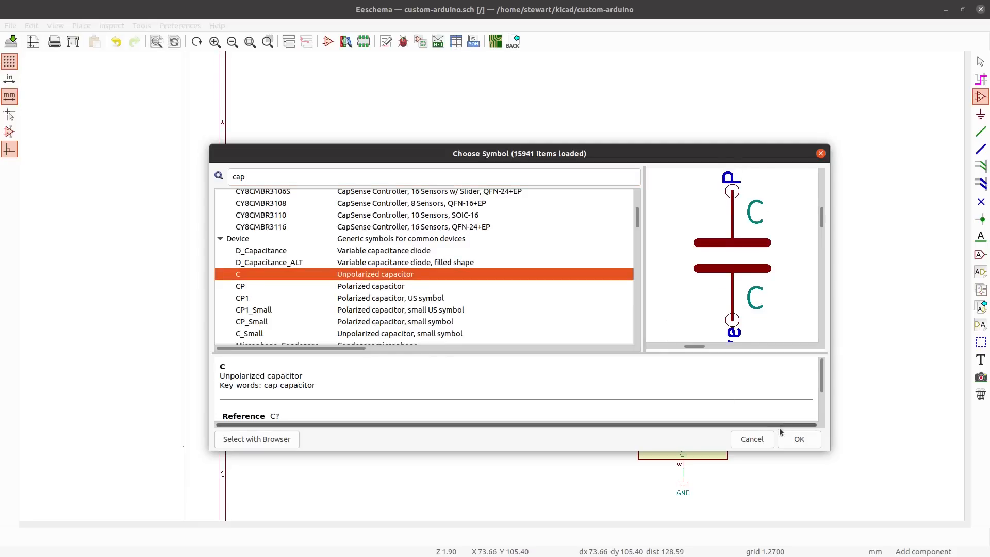
pyautogui.click(799, 439)
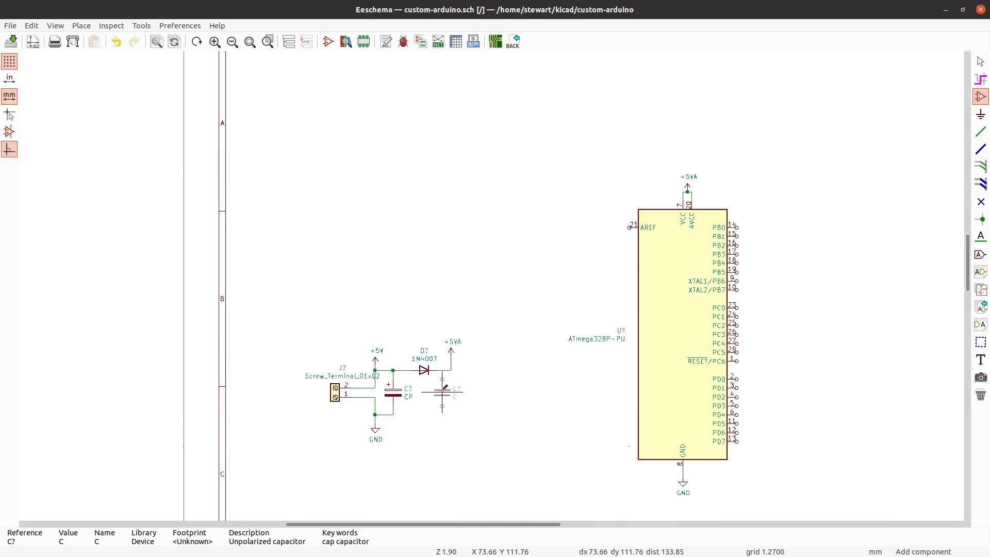
pyautogui.click(438, 392)
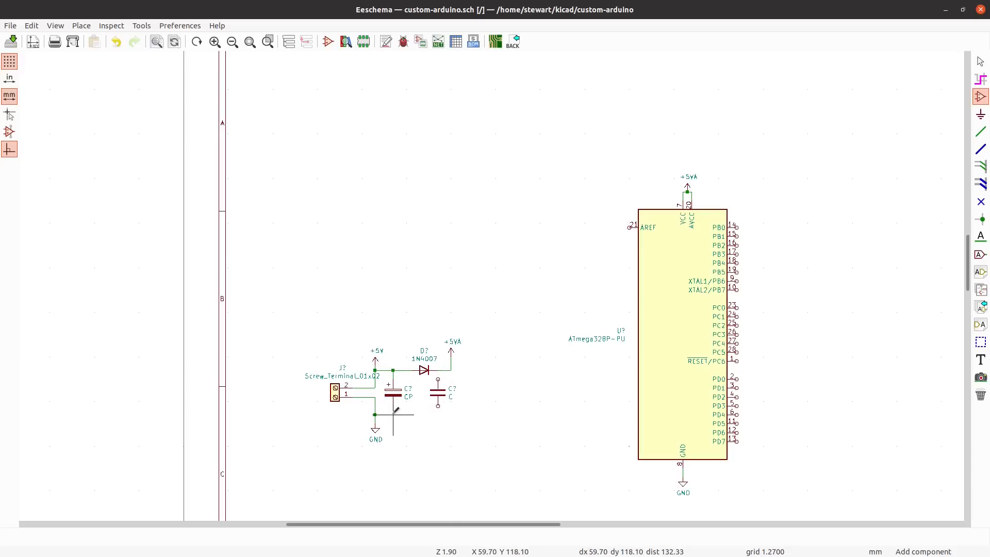
pyautogui.click(441, 419)
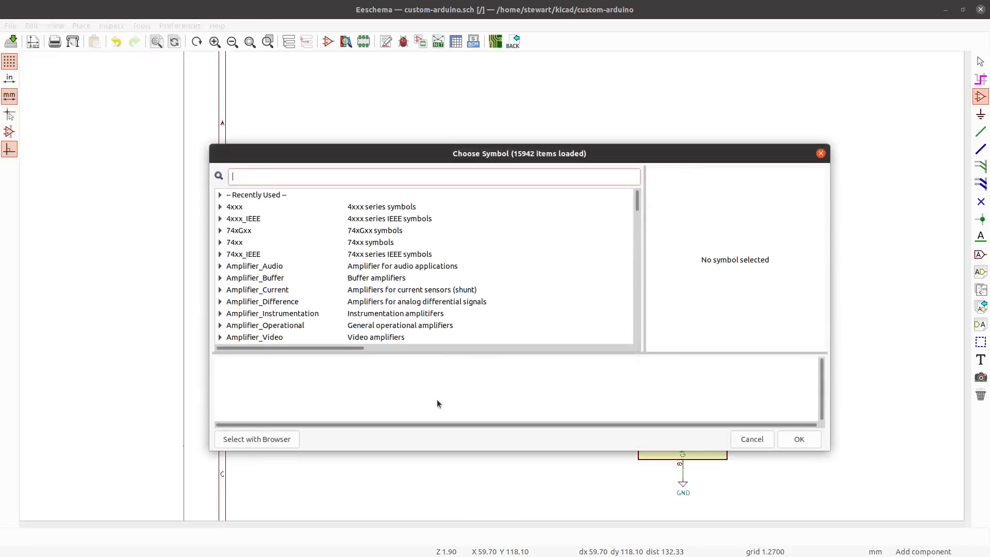
pyautogui.click(751, 440)
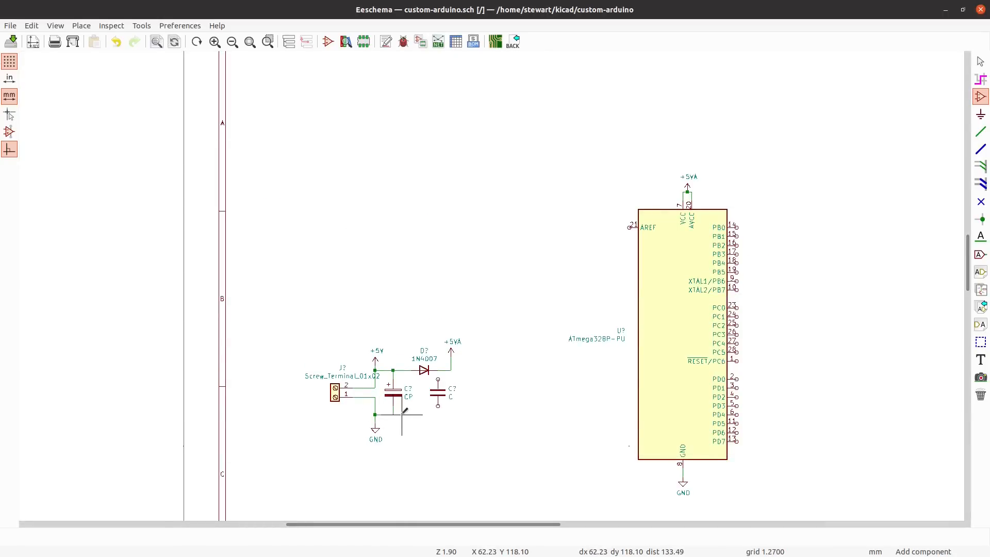
# - Wire the unpolarized capacitor's lower pin to the GND wire and its upper pin to the wire between the diode's cathode and +5VA
pyautogui.press('w')
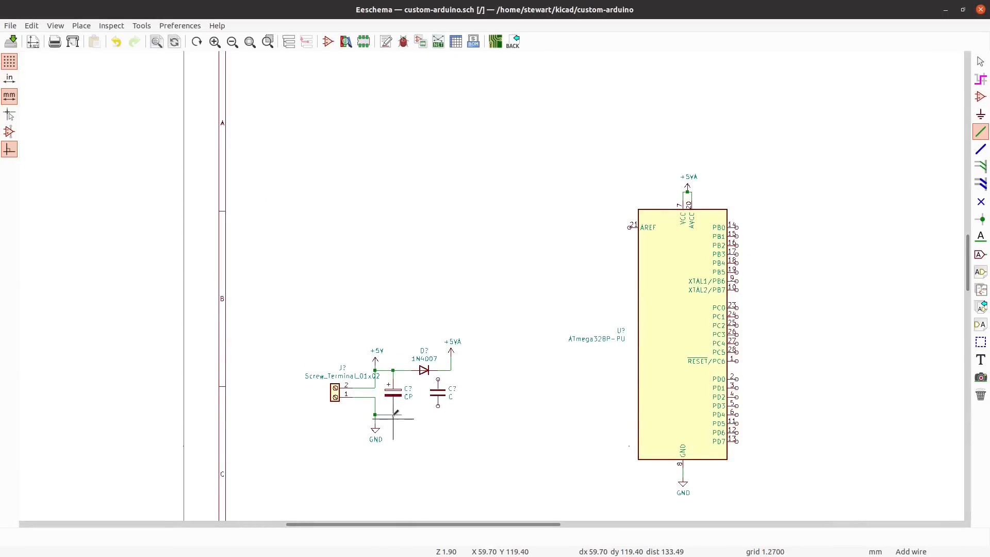
pyautogui.click(393, 414)
pyautogui.hotkey('ctrl', 'z')
pyautogui.hotkey('ctrl', 'y')
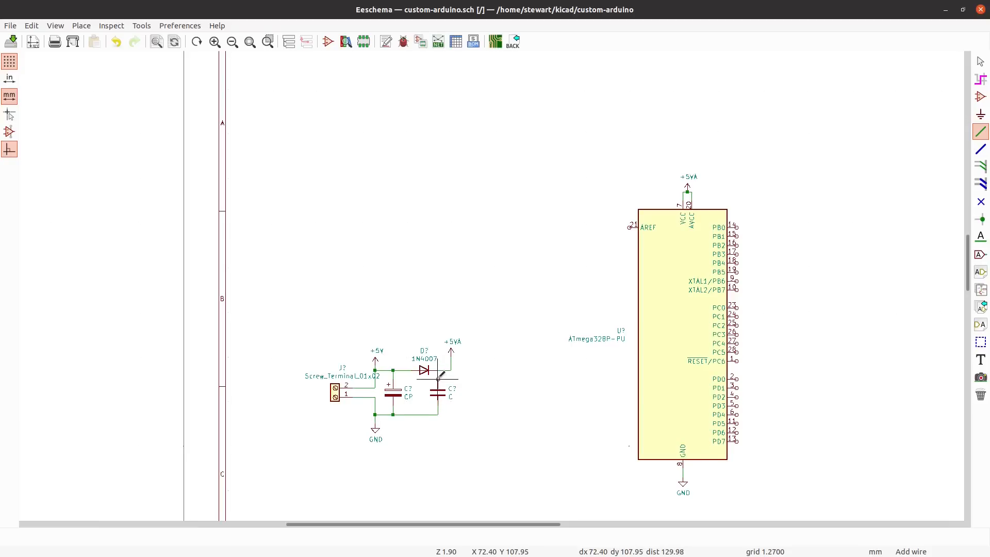
pyautogui.click(438, 379)
pyautogui.click(438, 370)
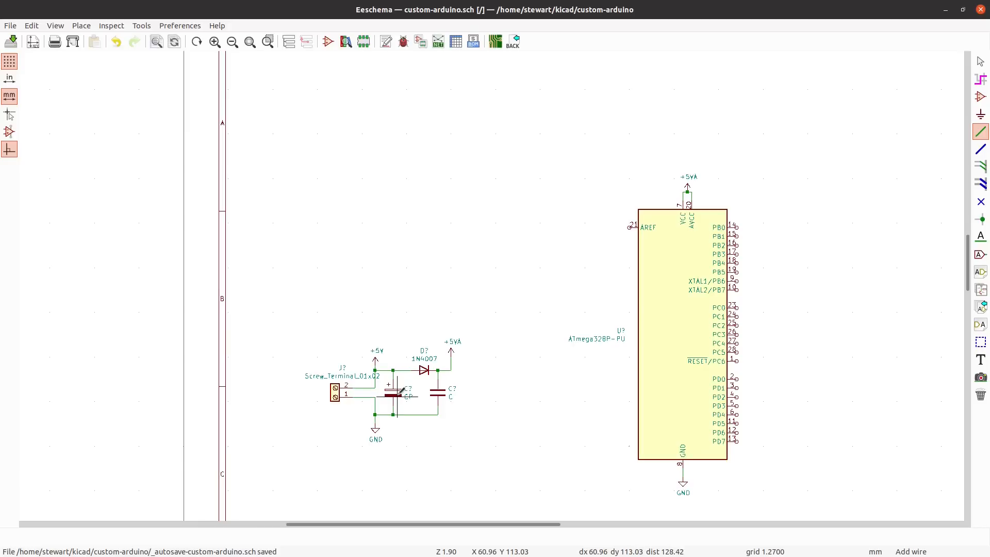
# - Set the polarized capacitor's value to 10uF
pyautogui.doubleClick(400, 392)
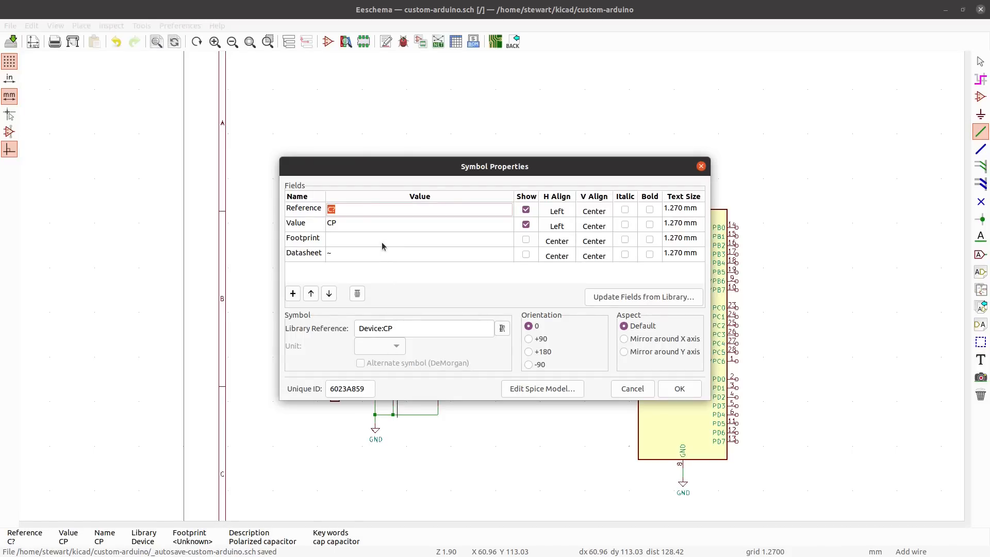
pyautogui.click(359, 224)
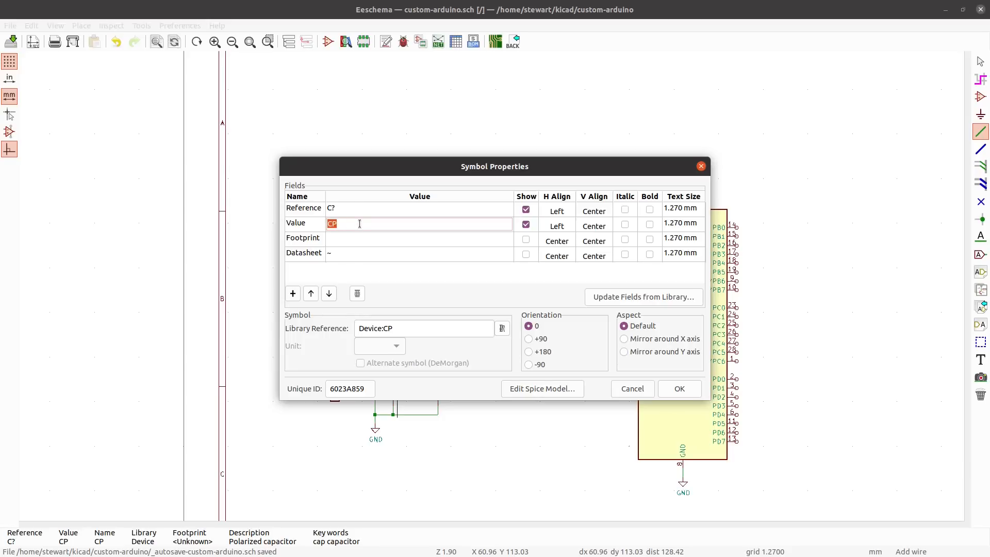
pyautogui.write('10uF')
pyautogui.click(680, 389)
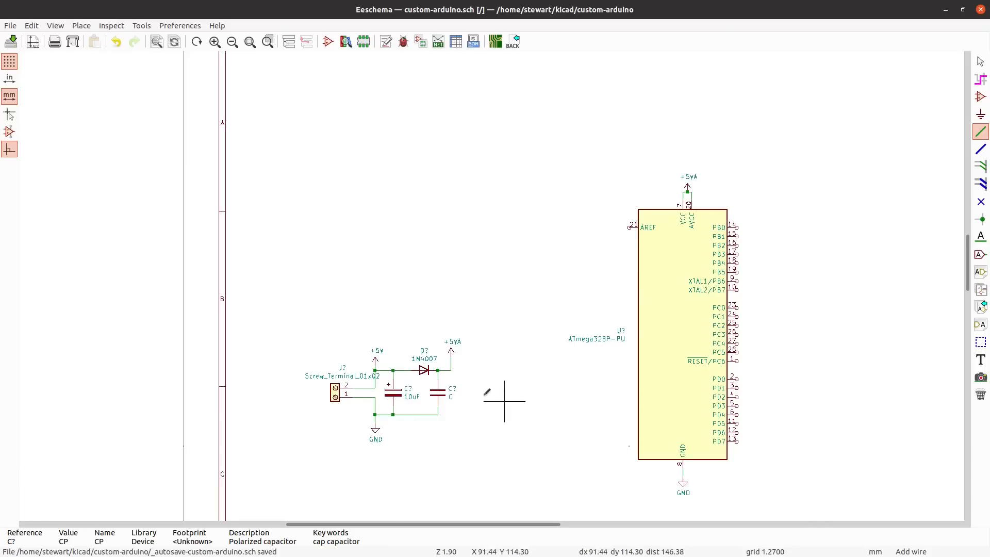
# - Set the unpolarized capacitor's value to 100nF
pyautogui.doubleClick(441, 391)
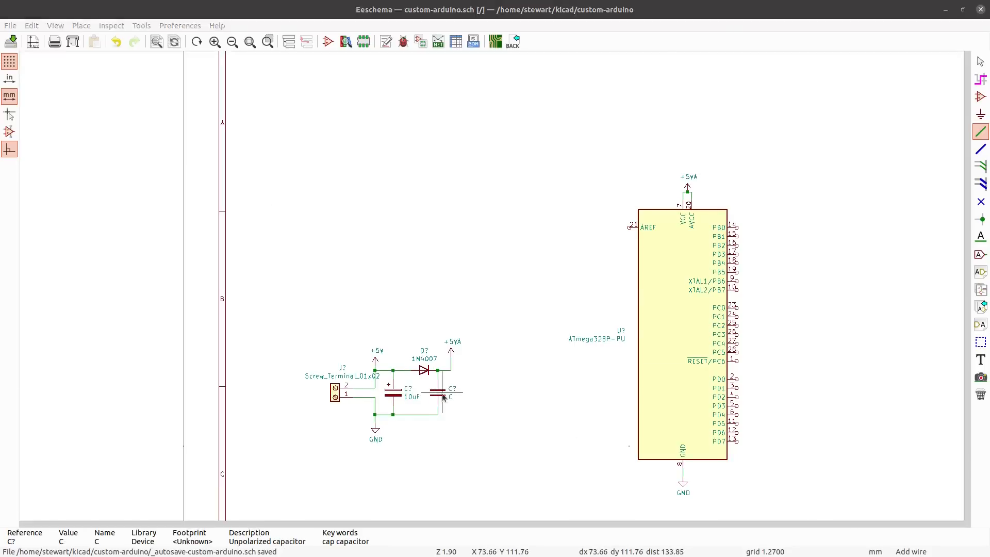
pyautogui.click(368, 228)
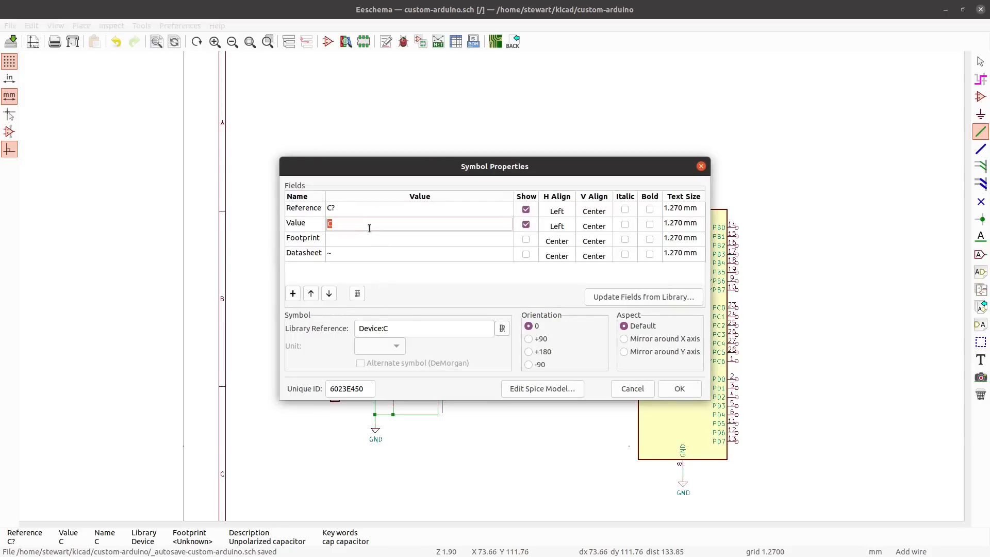
pyautogui.write('100nF')
pyautogui.click(679, 388)
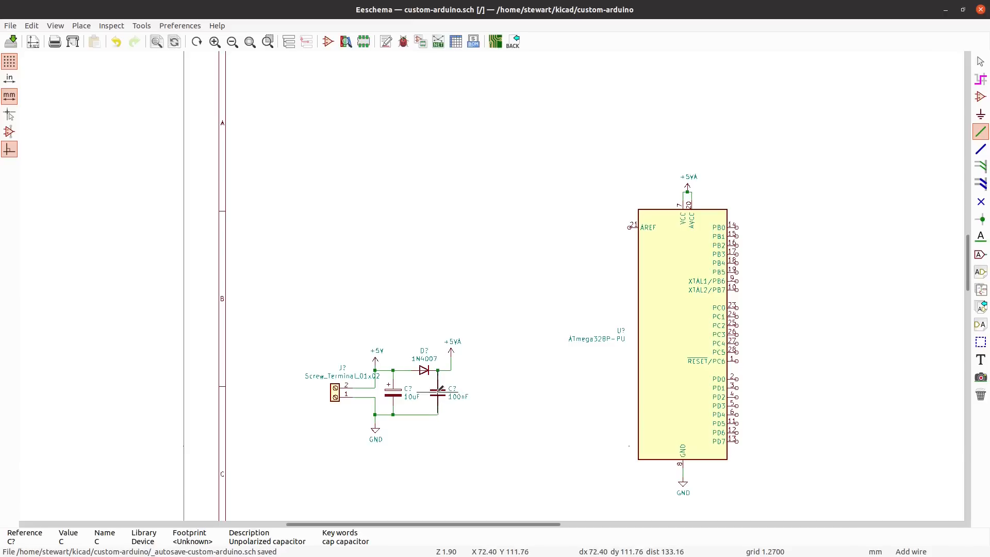
# - Place a copy of the 100nF capacitor to its right and wire it between the GND wire and the +5VA wire
pyautogui.press('c')
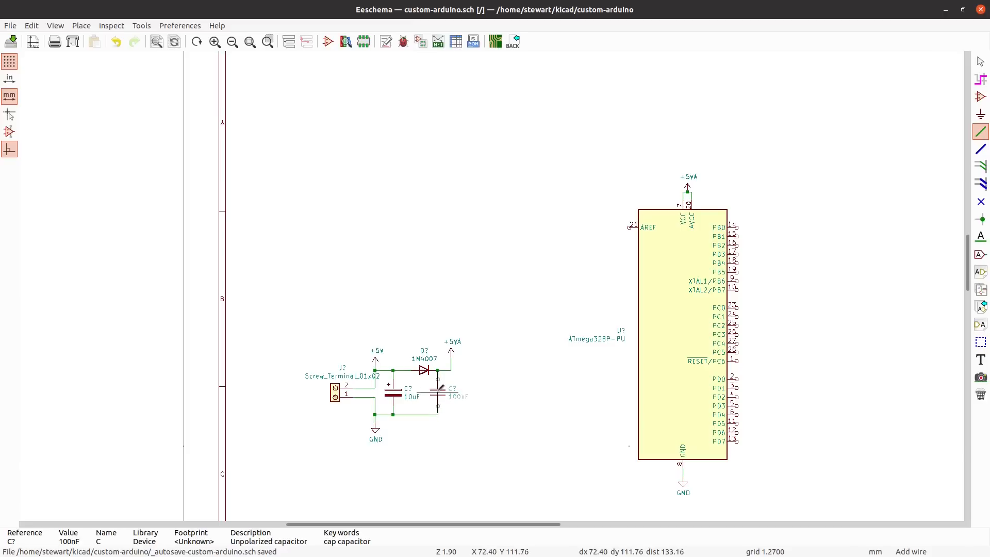
pyautogui.click(478, 392)
pyautogui.click(439, 413)
pyautogui.click(478, 405)
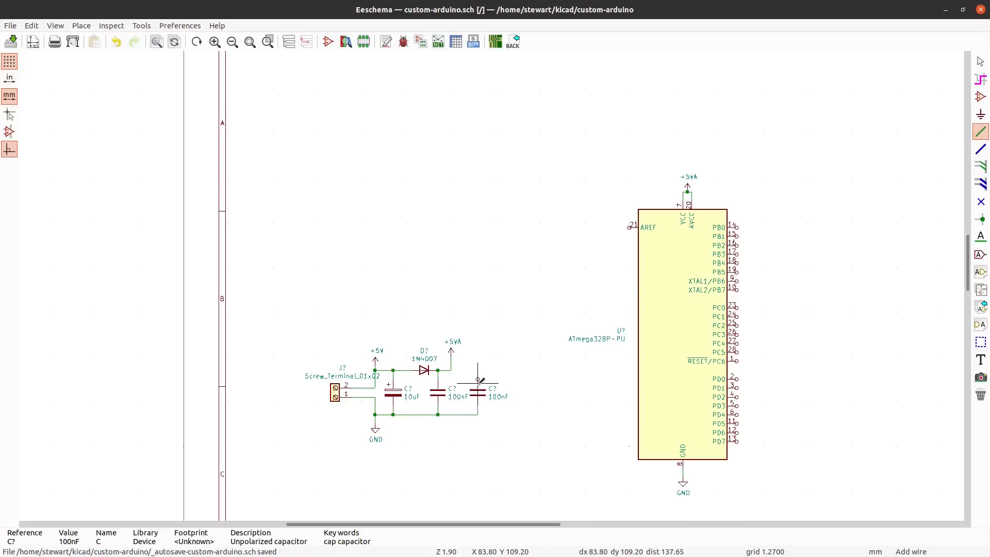
pyautogui.click(479, 379)
pyautogui.click(452, 370)
# - Find the R_Small resistor in the Device library by searching for "r" and place it to the right of the second 100nF capacitor
pyautogui.press('a')
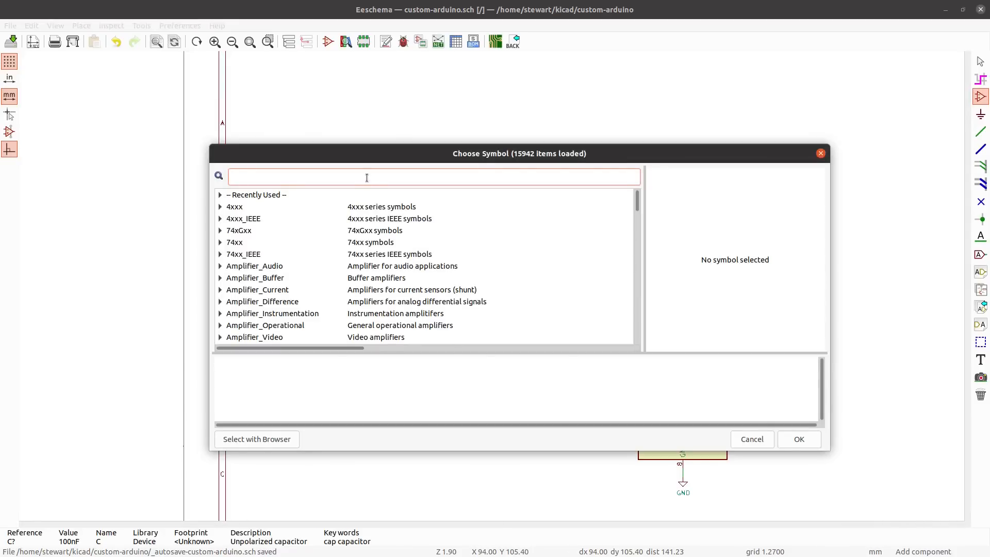
pyautogui.write('r')
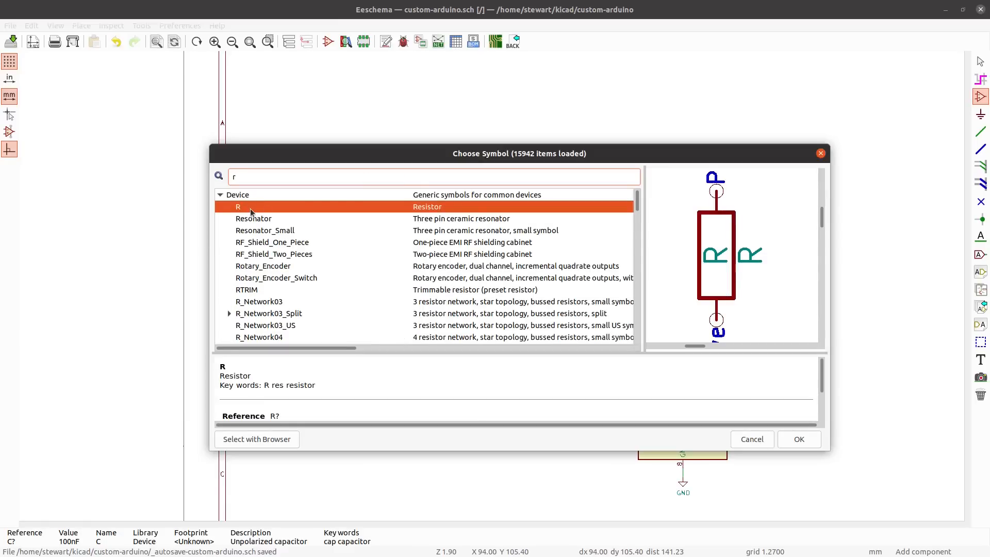
pyautogui.scroll(-4, 338, 271)
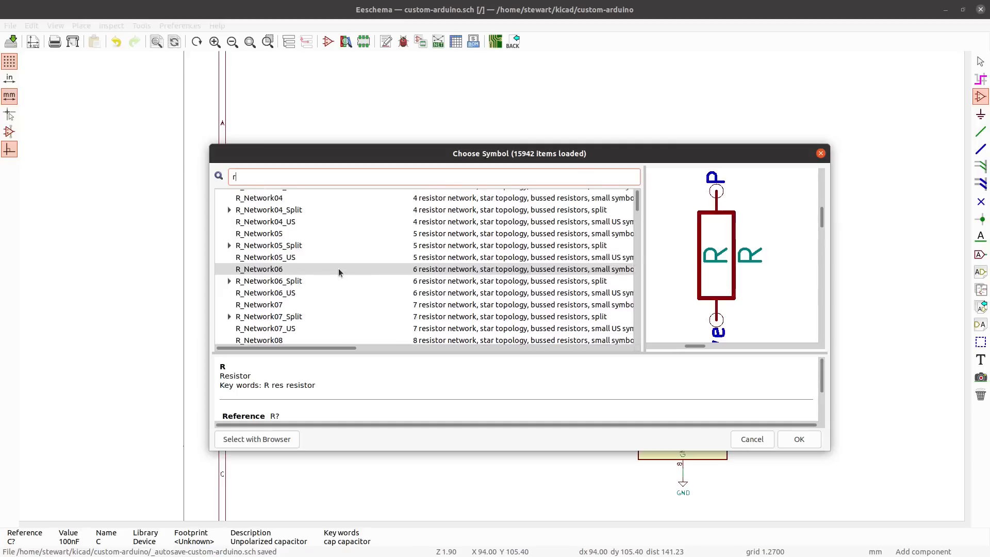
pyautogui.scroll(-9, 338, 268)
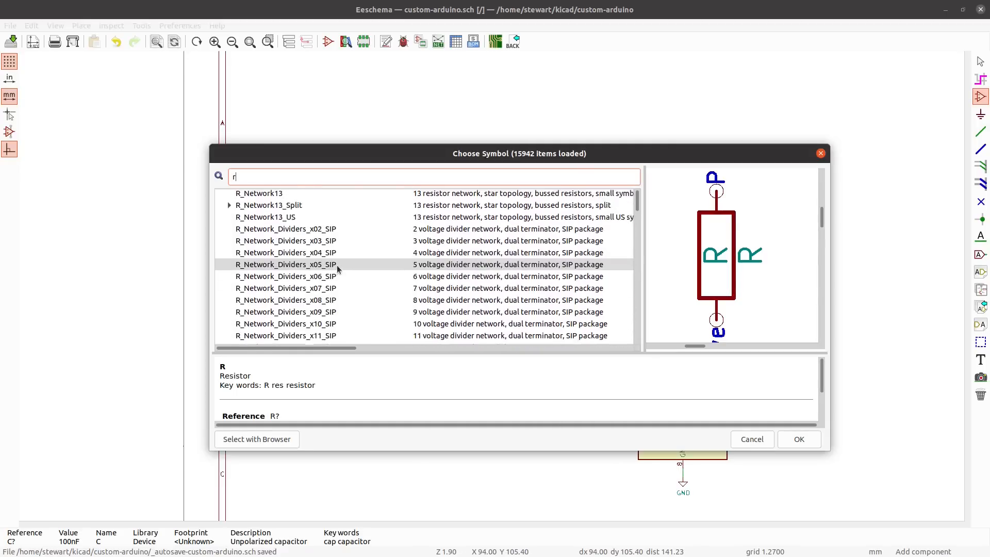
pyautogui.scroll(-3, 338, 268)
pyautogui.scroll(-3, 337, 268)
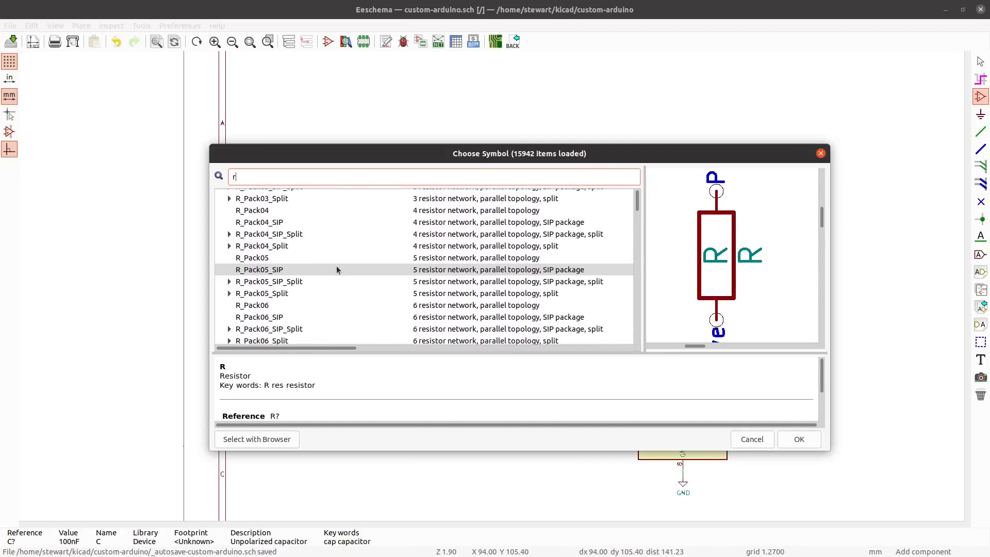
pyautogui.scroll(-10, 338, 270)
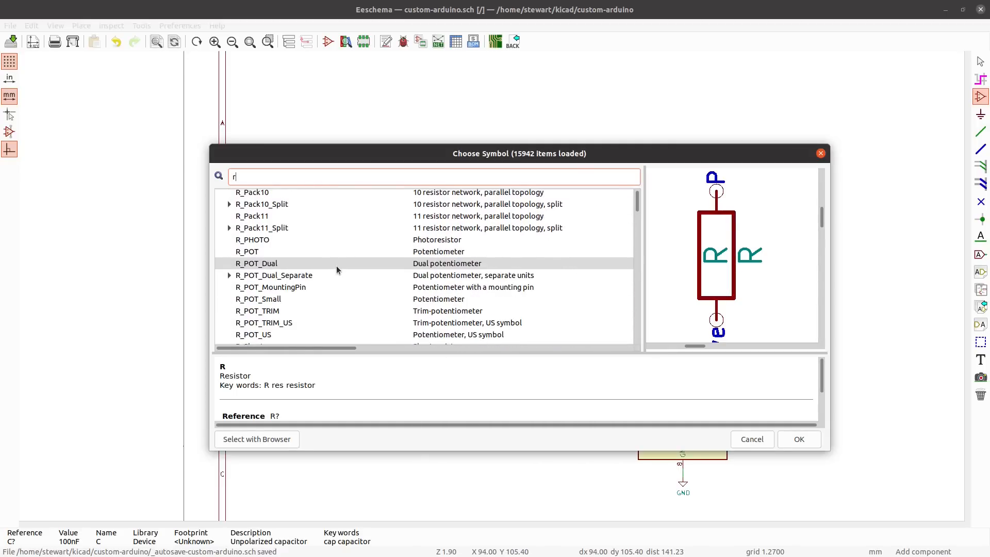
pyautogui.scroll(-2, 336, 265)
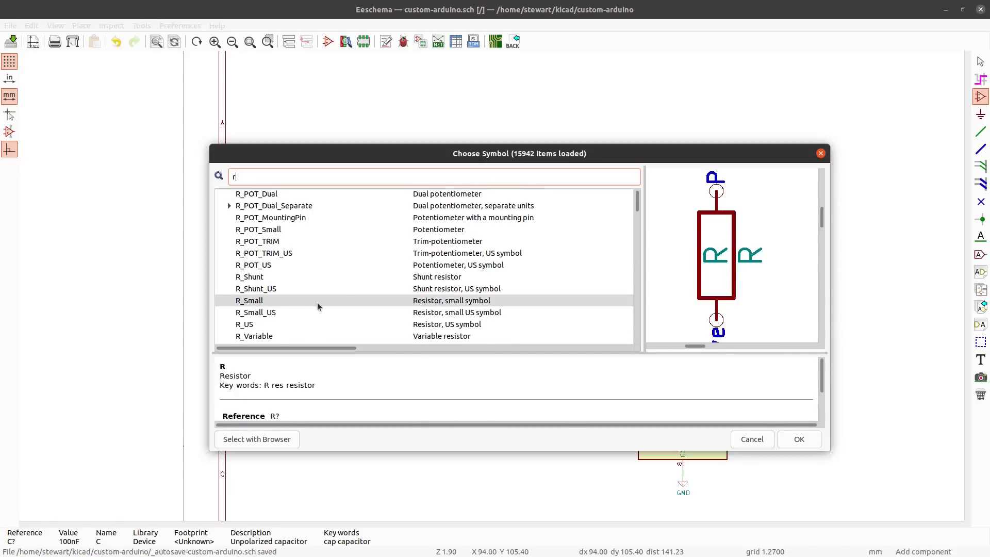
pyautogui.click(247, 304)
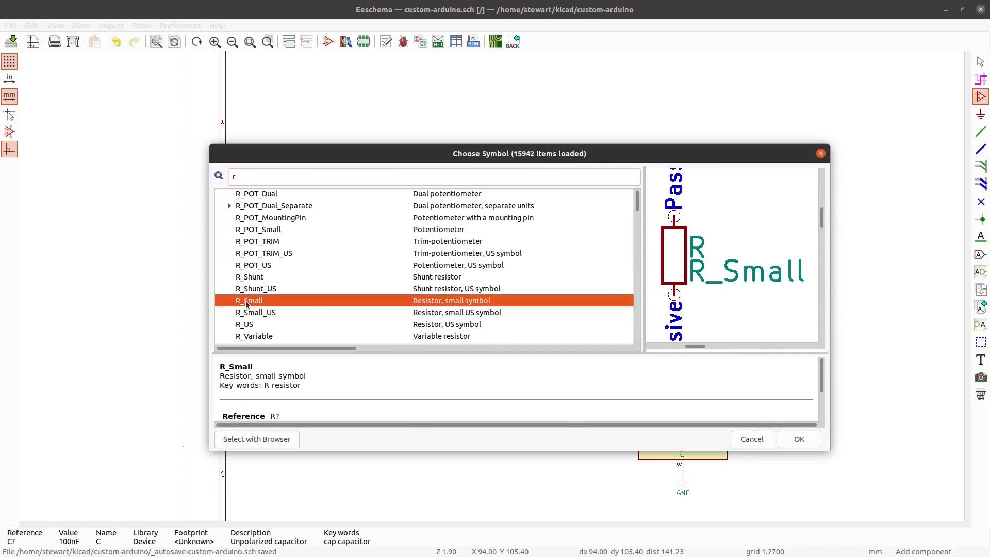
pyautogui.click(806, 444)
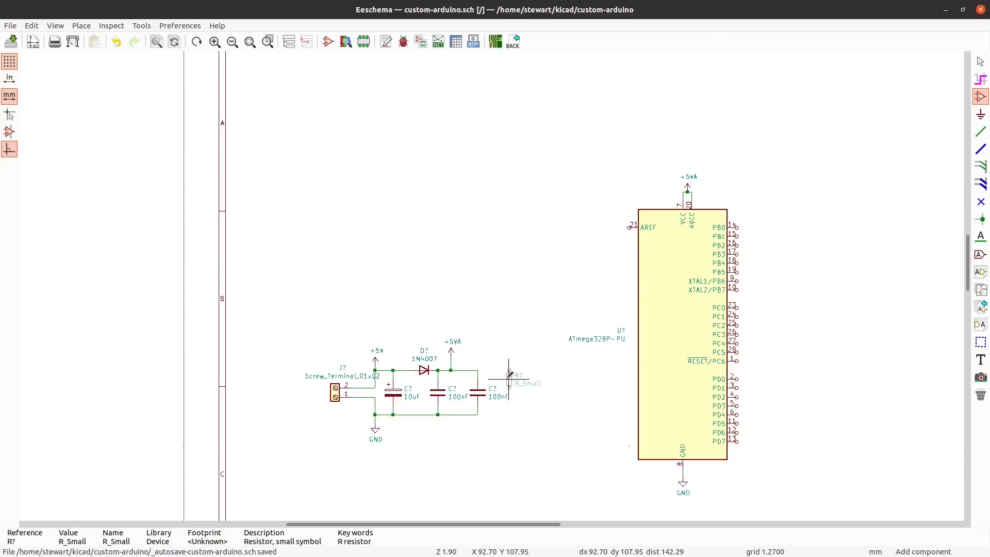
pyautogui.click(504, 379)
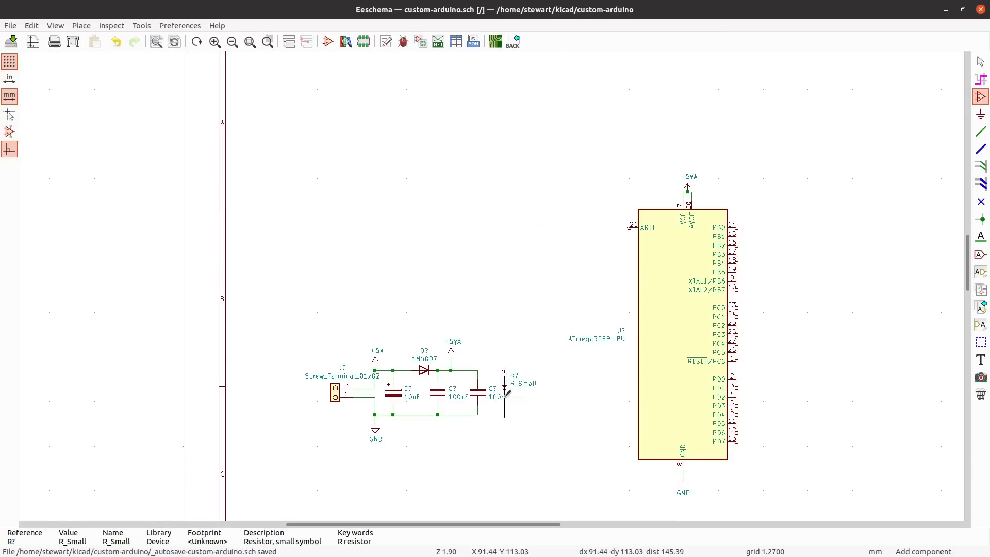
# - Find LED_Small by searching for "led", rotate it vertical and place it directly below the small resistor, touching its lower pin
pyautogui.click(505, 396)
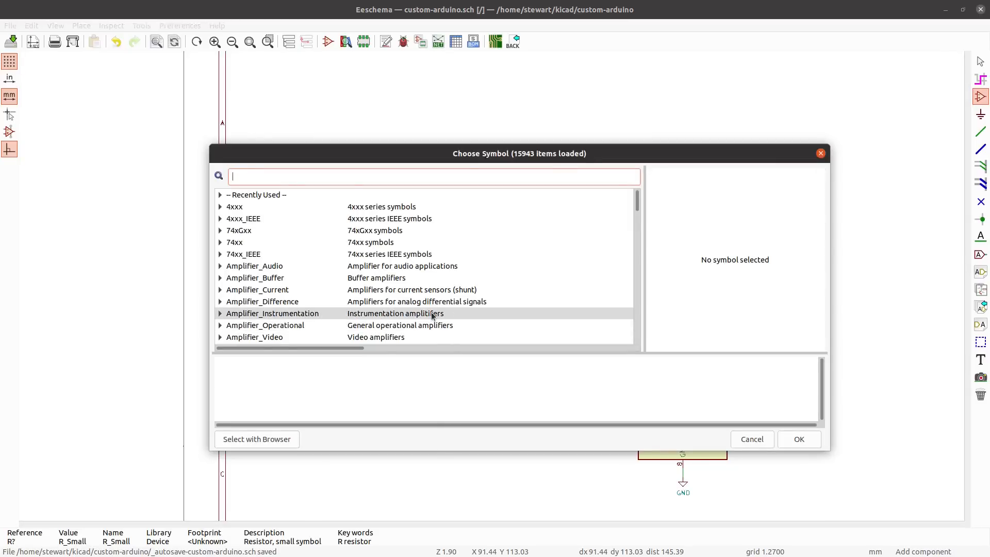
pyautogui.write('led')
pyautogui.scroll(-5, 400, 292)
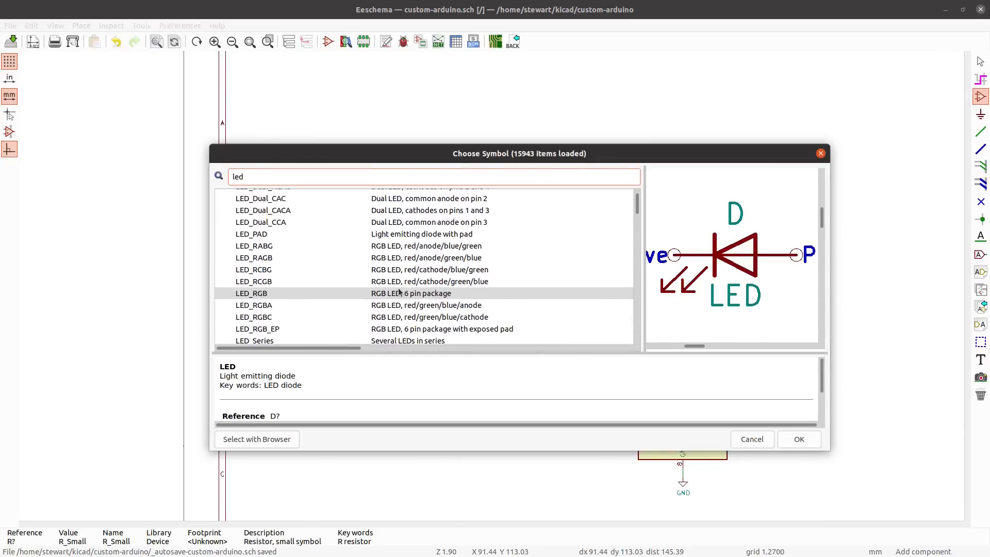
pyautogui.scroll(-4, 400, 292)
pyautogui.click(302, 226)
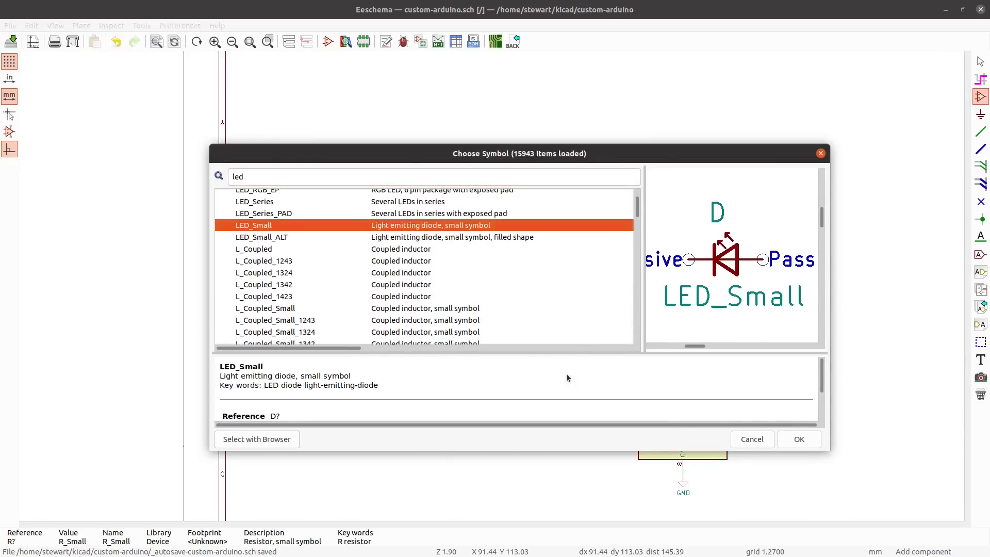
pyautogui.click(800, 440)
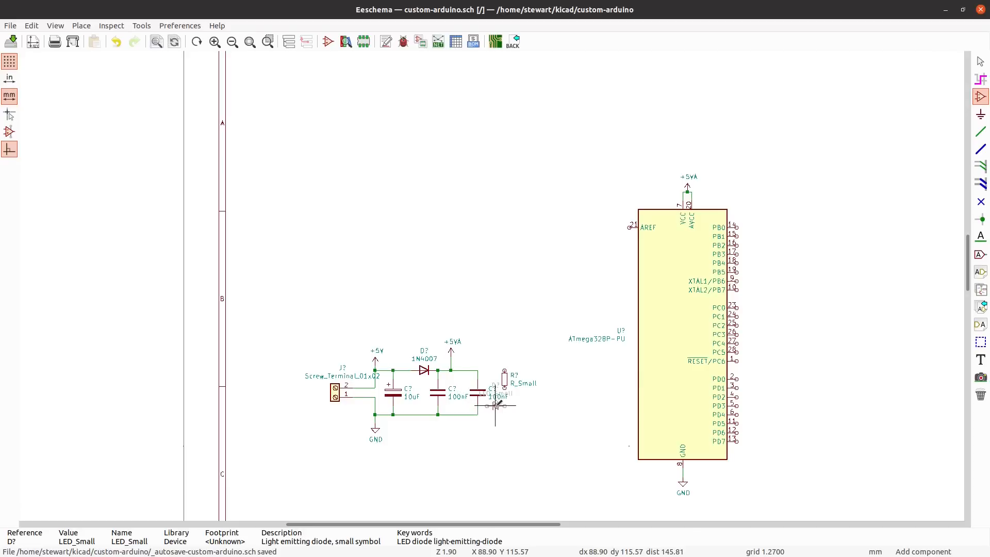
pyautogui.press('r')
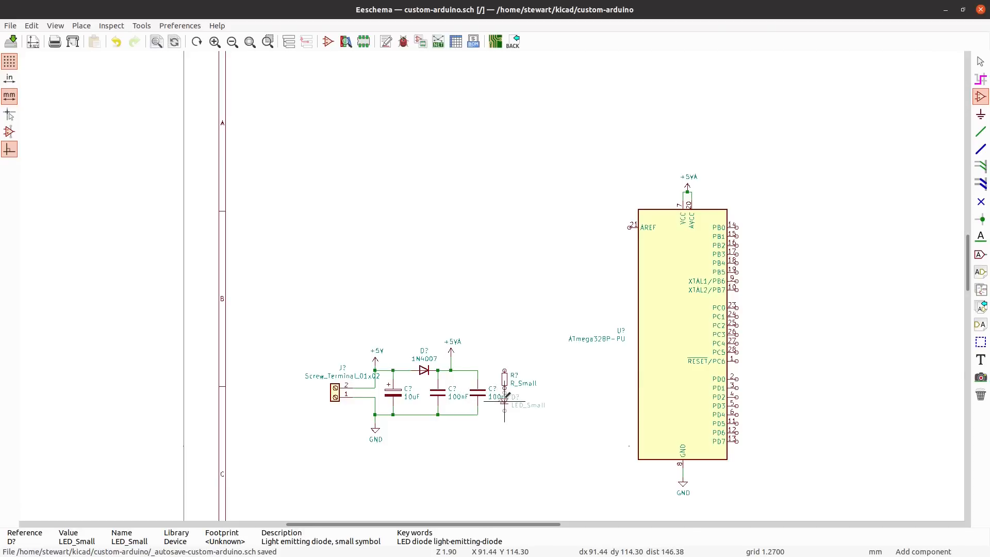
pyautogui.click(505, 400)
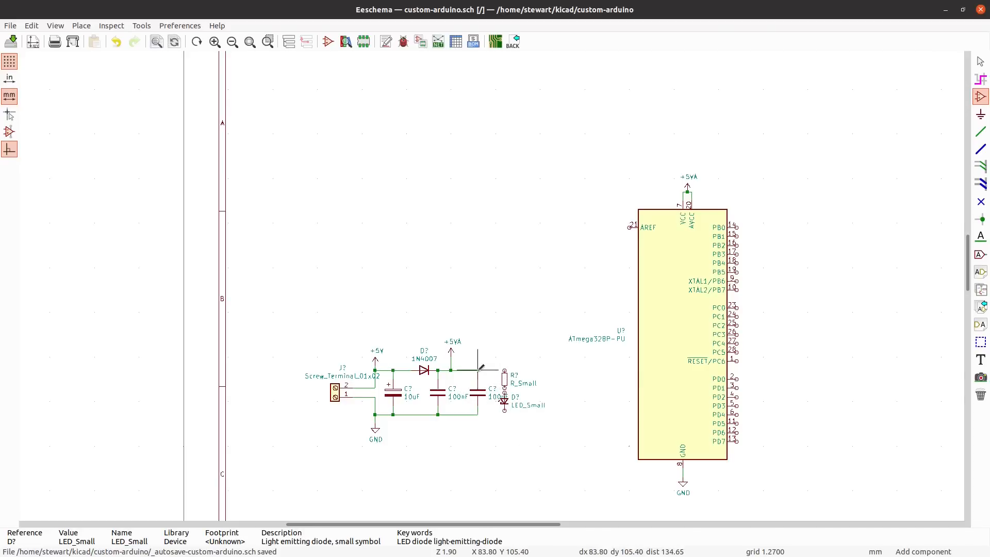
# - Wire the small resistor's upper pin to the +5VA wire and the LED's lower pin to the GND wire
pyautogui.press('w')
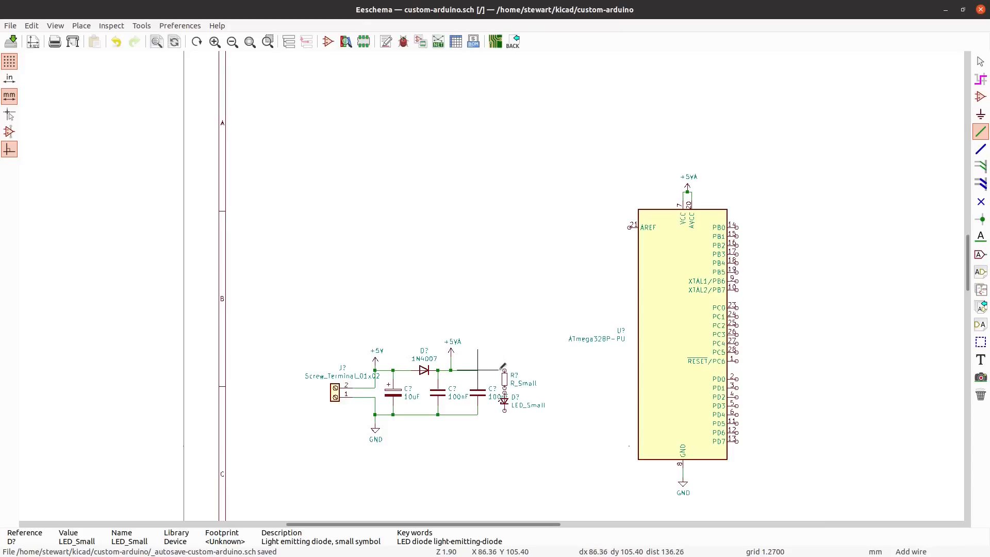
pyautogui.click(505, 370)
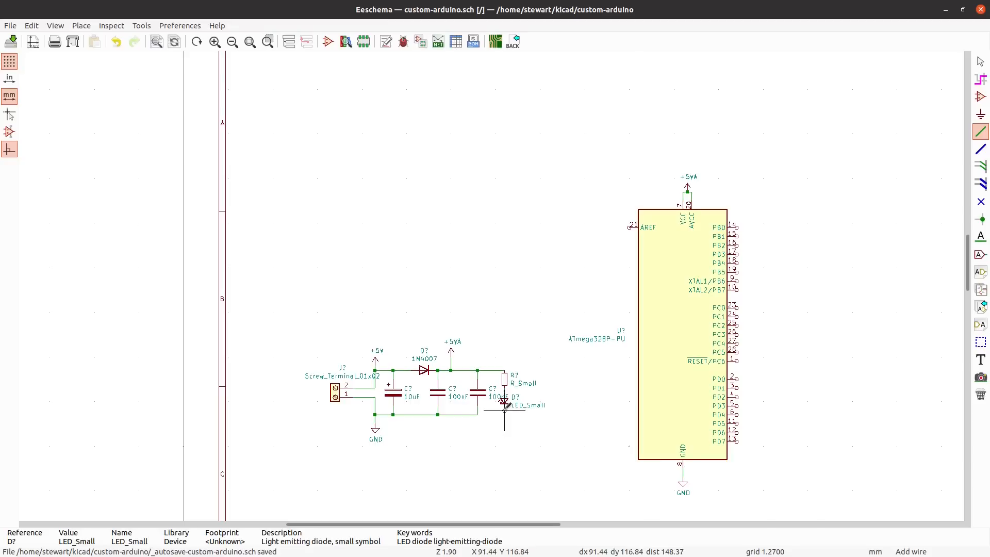
pyautogui.click(505, 411)
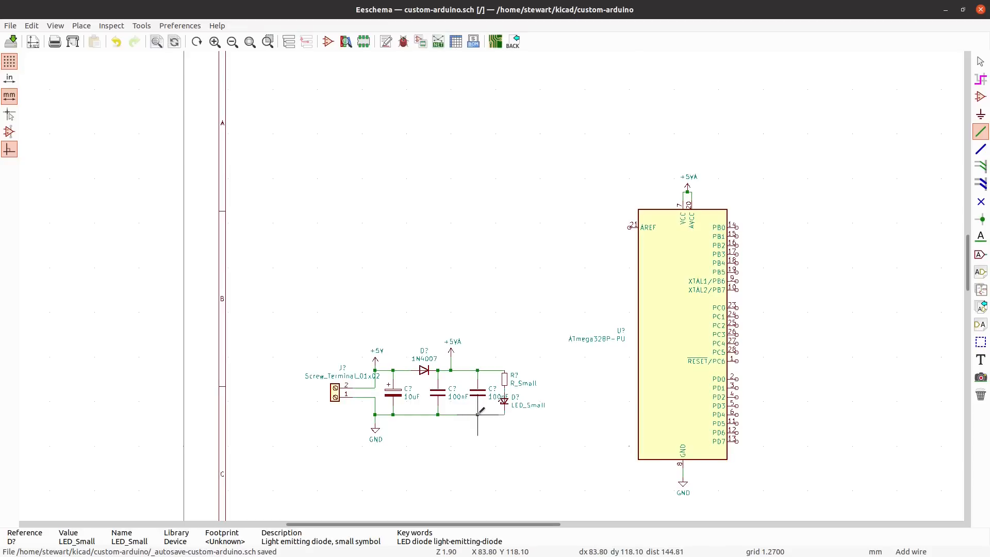
pyautogui.click(478, 414)
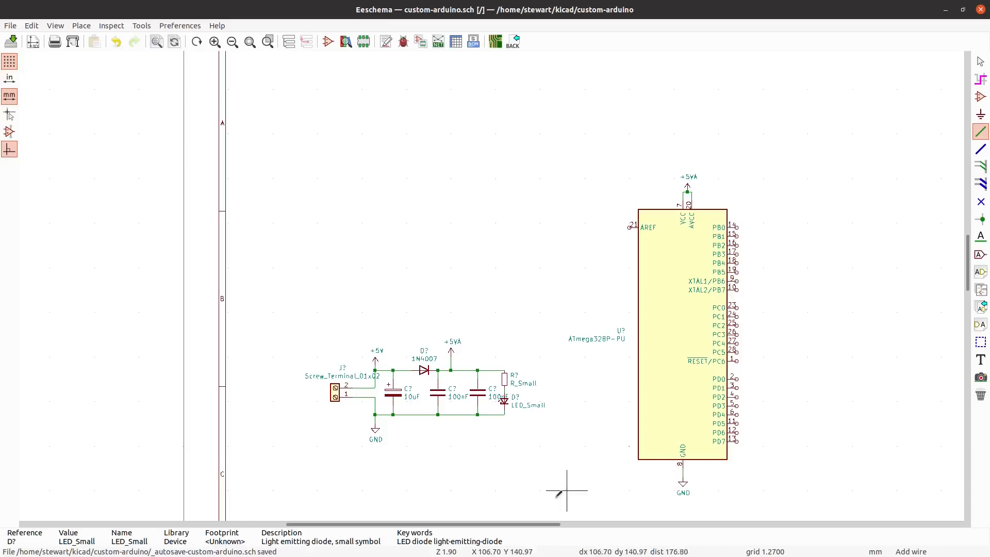
# - Add a global label named Crystal1, rotate it to point toward the microcontroller, and place it just right of the XTAL1/PB6 pin
pyautogui.moveTo(544, 524); pyautogui.dragTo(623, 523)
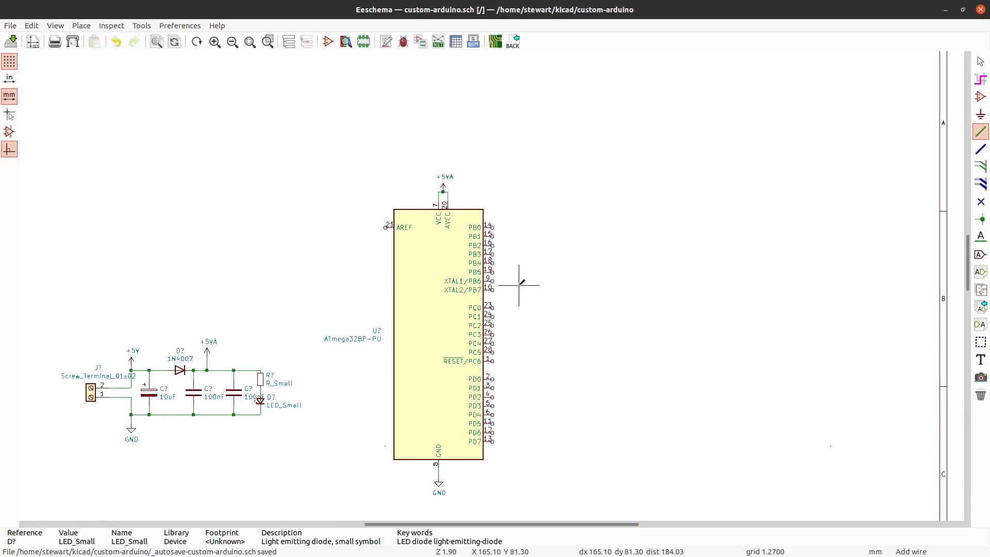
pyautogui.click(980, 256)
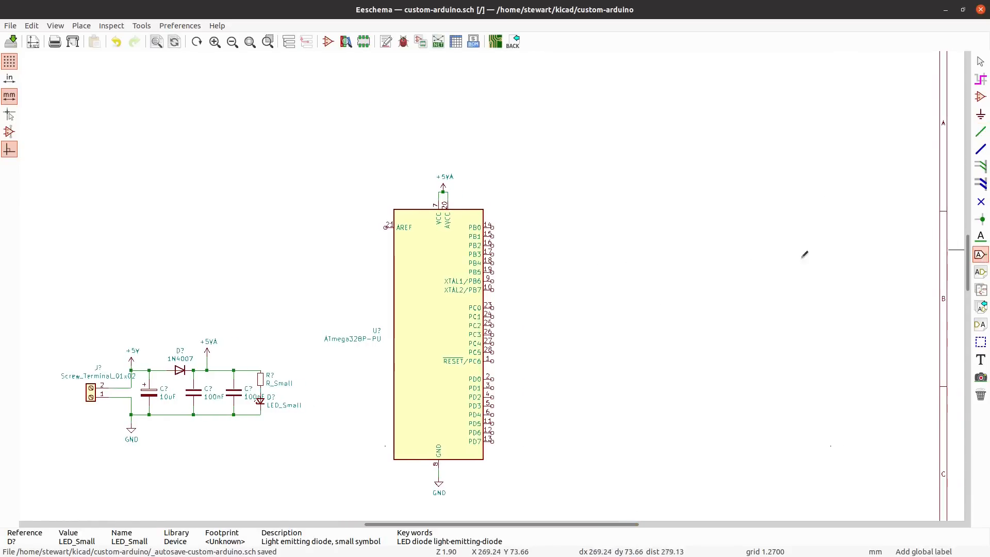
pyautogui.click(505, 281)
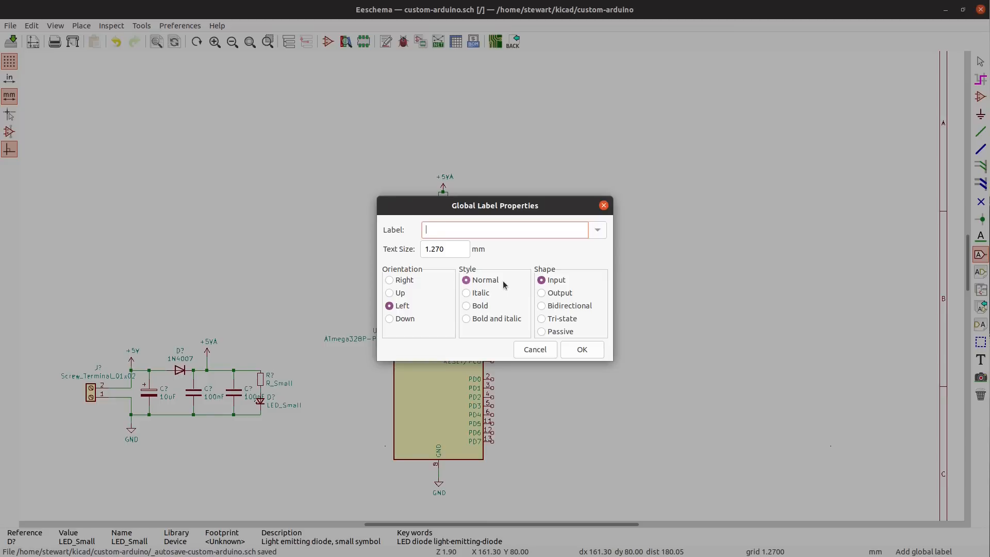
pyautogui.write('Crystal1')
pyautogui.click(584, 350)
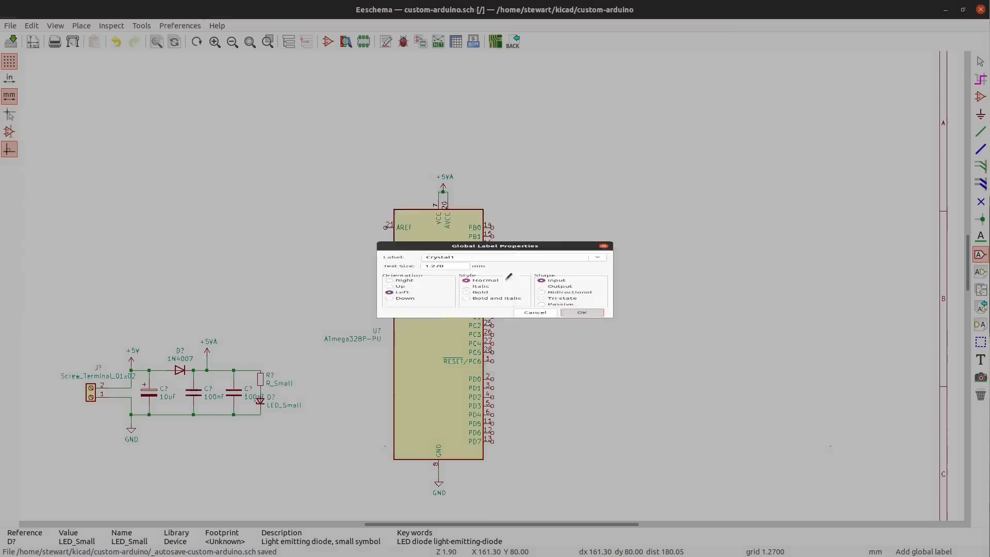
pyautogui.press('r')
pyautogui.press('r')
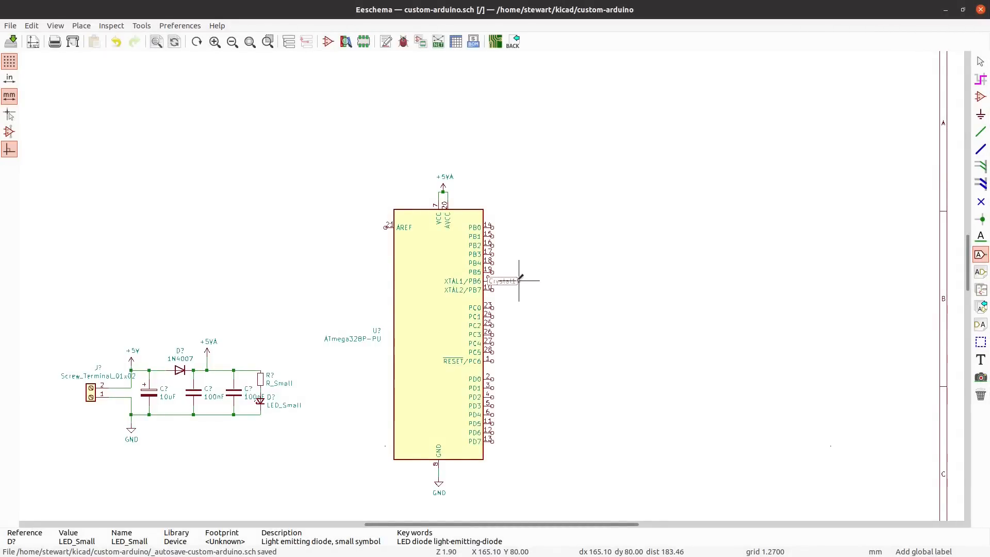
pyautogui.click(506, 281)
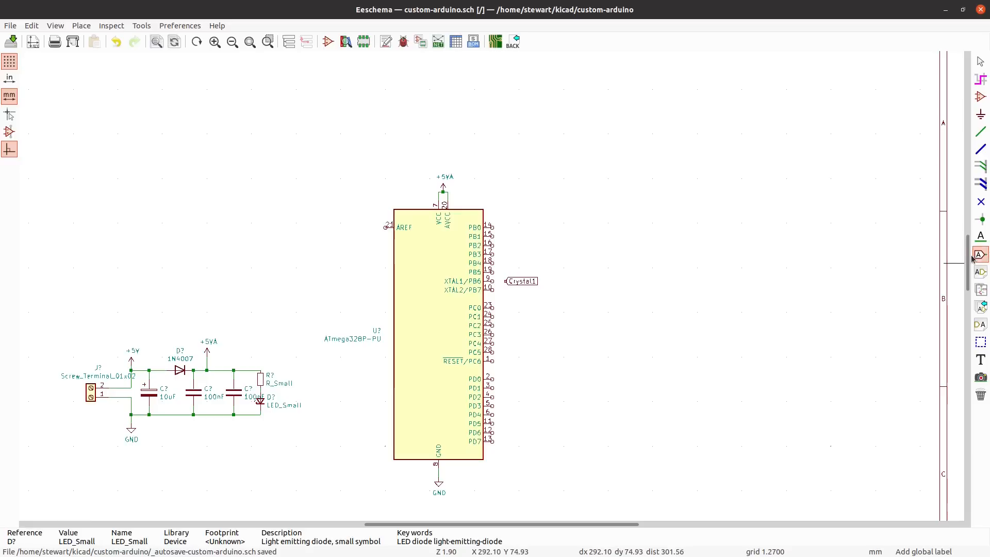
# - Add a global label named Crystal2 directly below Crystal1, beside the XTAL2/PB7 pin
pyautogui.click(505, 290)
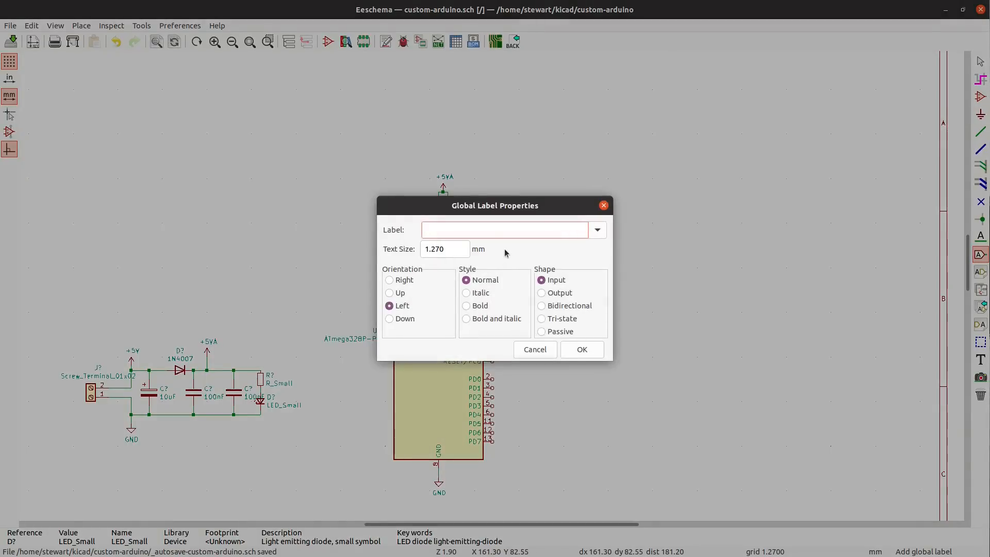
pyautogui.write('Crystal2')
pyautogui.click(582, 350)
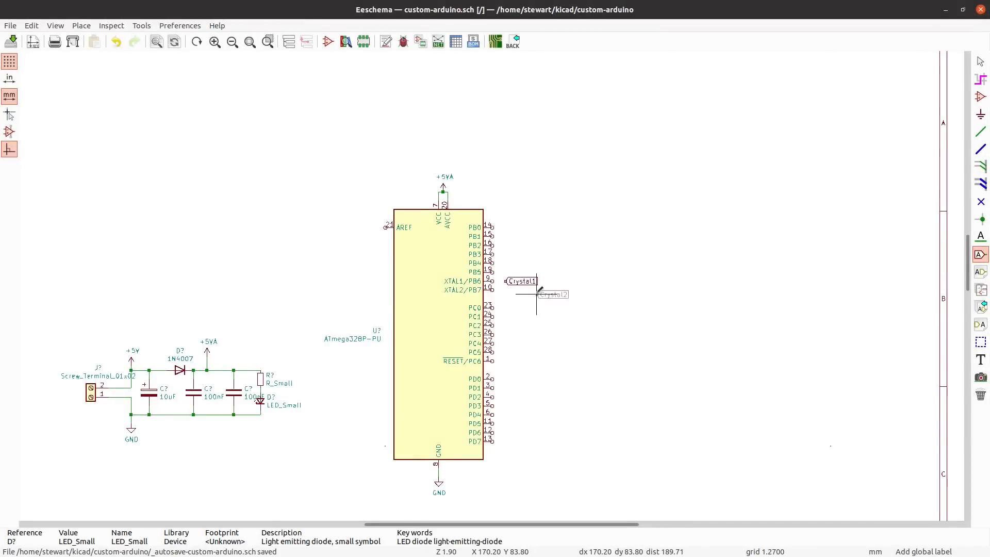
pyautogui.click(505, 290)
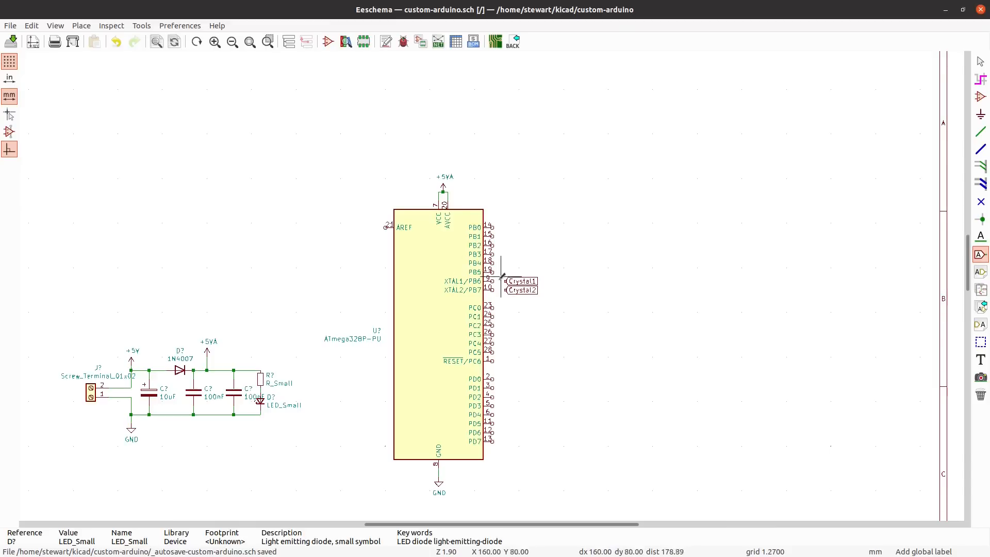
# - Wire the XTAL1/PB6 pin to the Crystal1 label and the XTAL2/PB7 pin to the Crystal2 label
pyautogui.press('w')
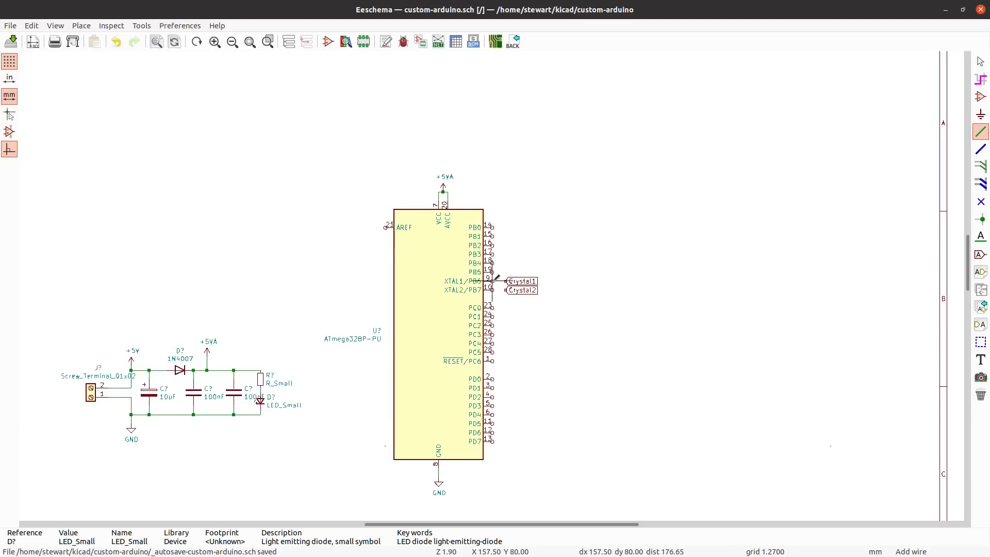
pyautogui.click(493, 281)
pyautogui.click(506, 282)
pyautogui.click(493, 290)
pyautogui.click(506, 290)
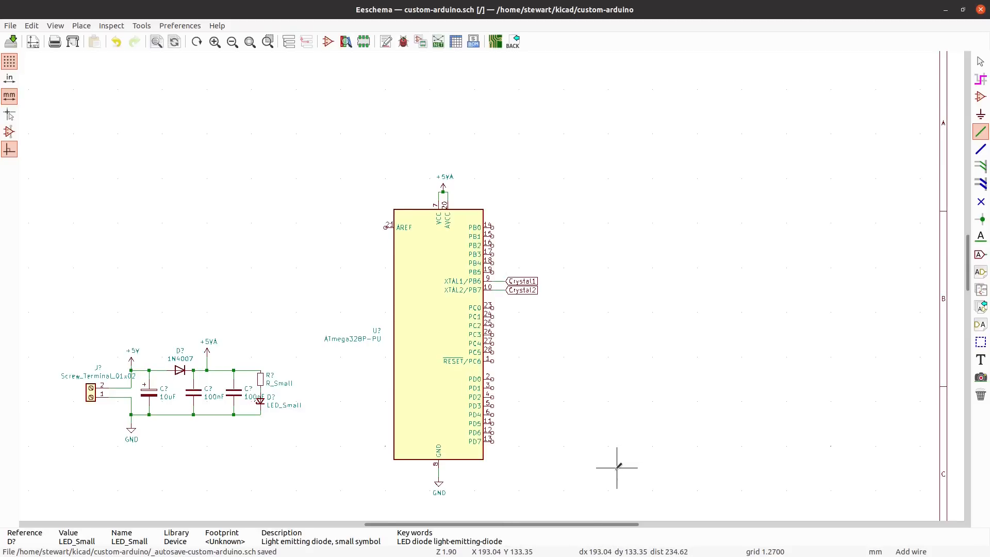
# - Find the two-pin Crystal symbol by searching for "cry" and place it to the lower right of the microcontroller
pyautogui.write('a')
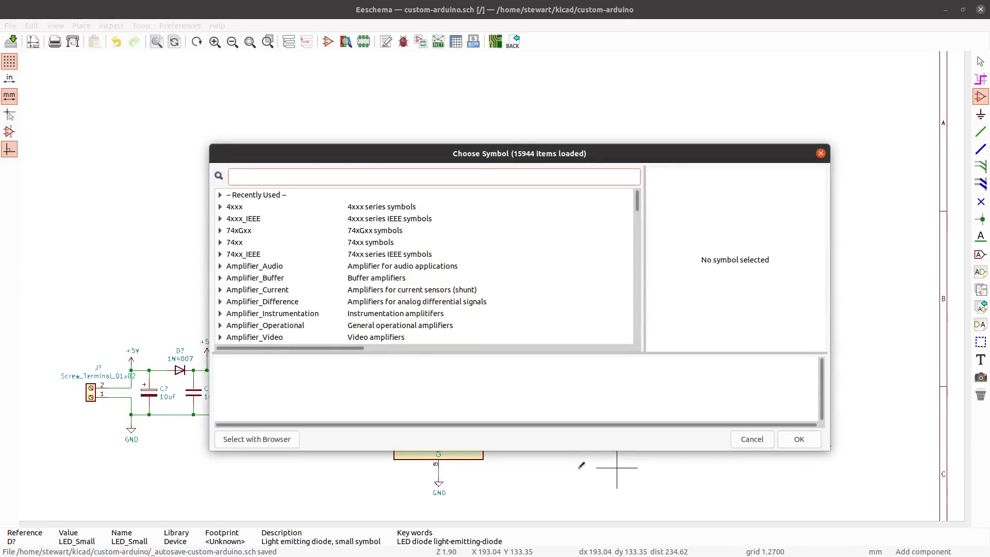
pyautogui.write('cry')
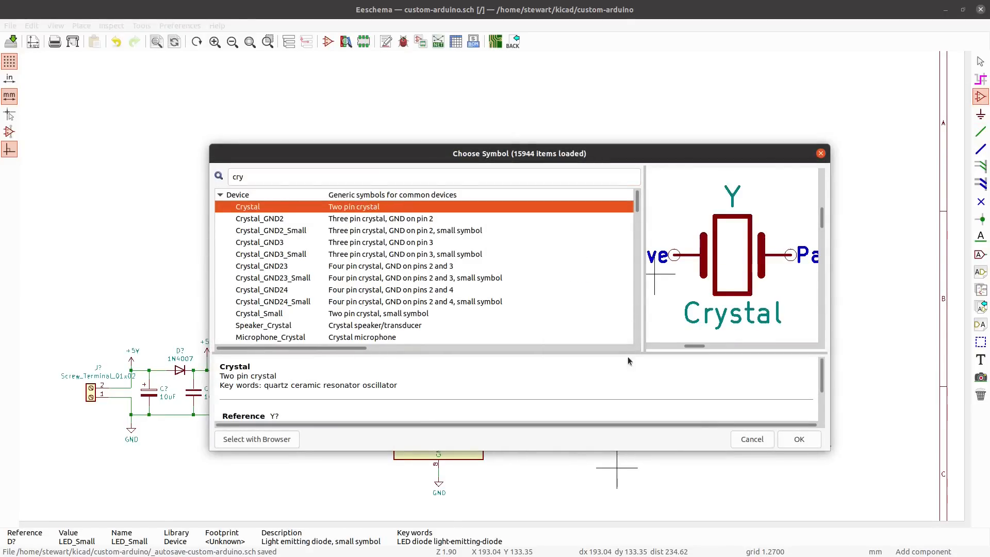
pyautogui.click(801, 441)
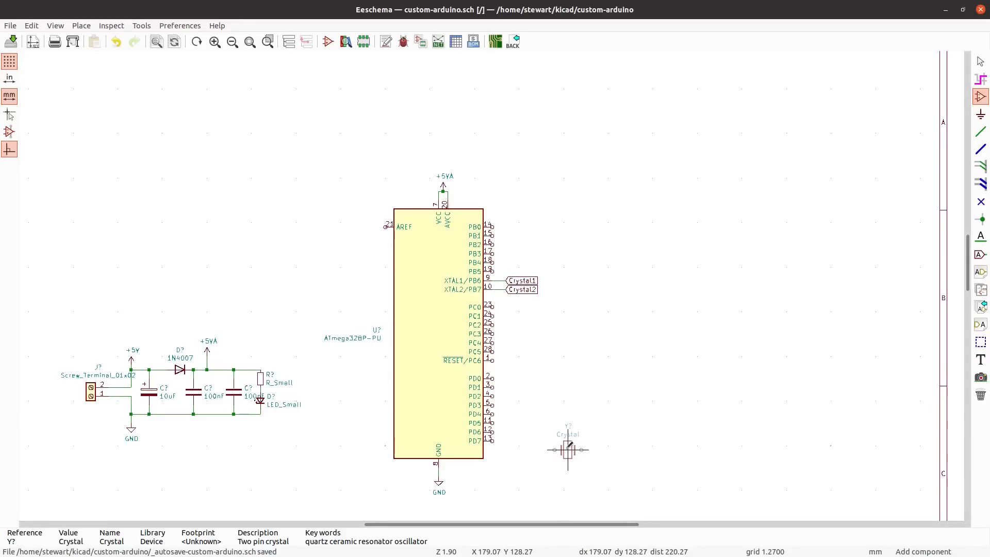
pyautogui.click(568, 454)
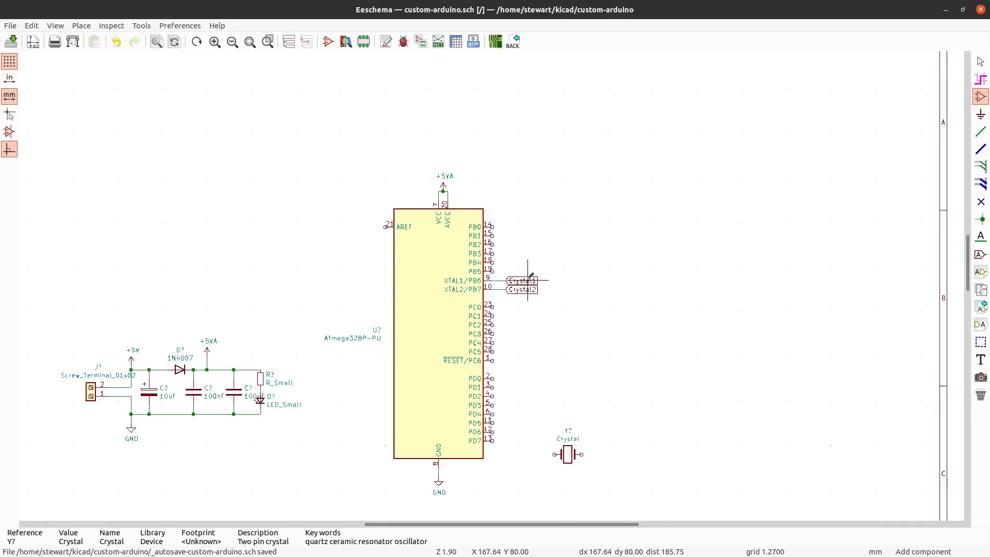
# - Copy the Crystal1 label, flipped to point right, to the crystal's left side and the Crystal2 label to its right side
pyautogui.press('c')
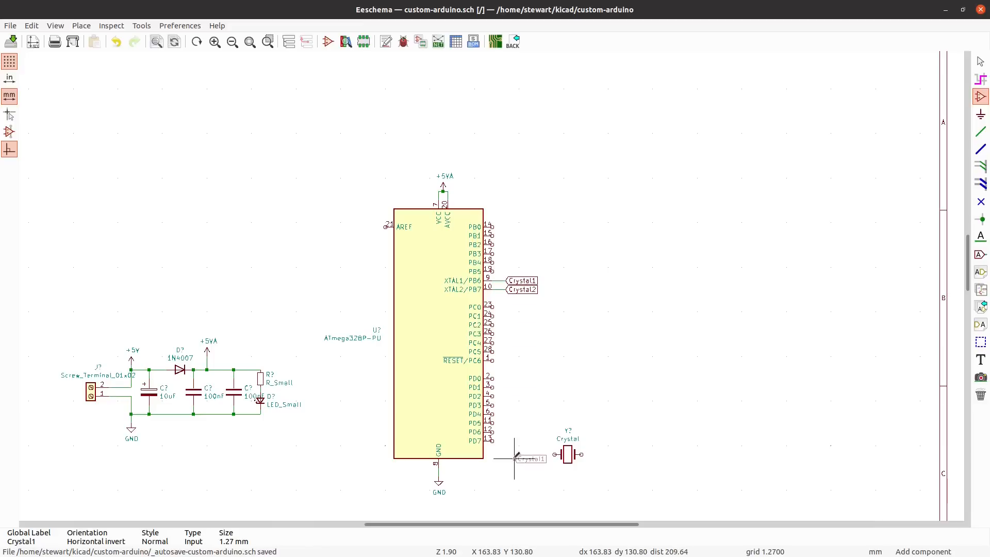
pyautogui.press('r')
pyautogui.press('r')
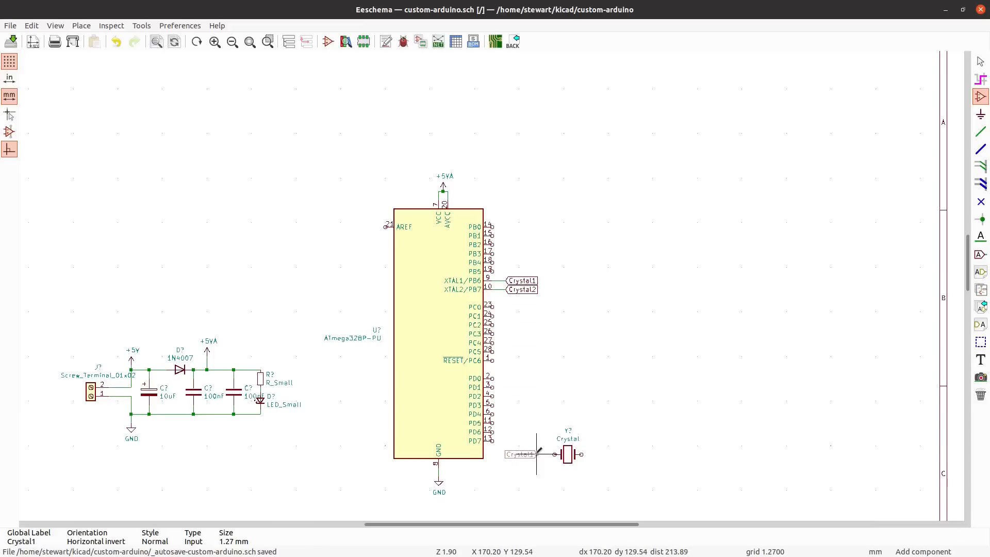
pyautogui.click(536, 454)
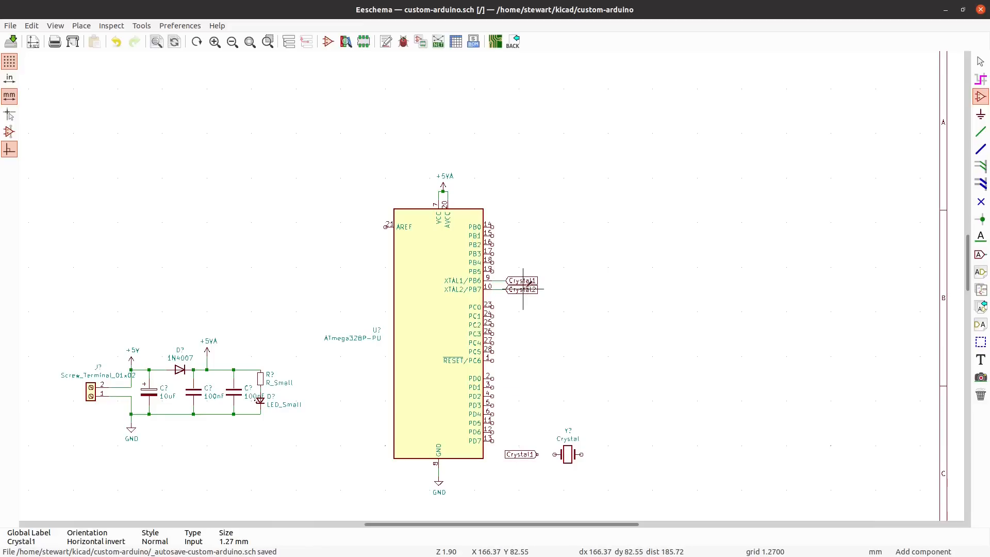
pyautogui.press('c')
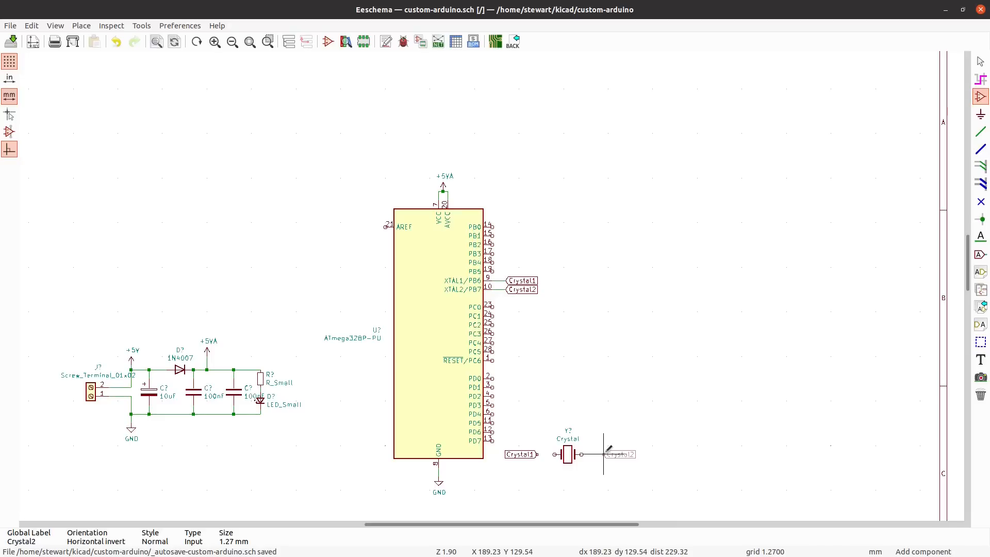
pyautogui.click(604, 454)
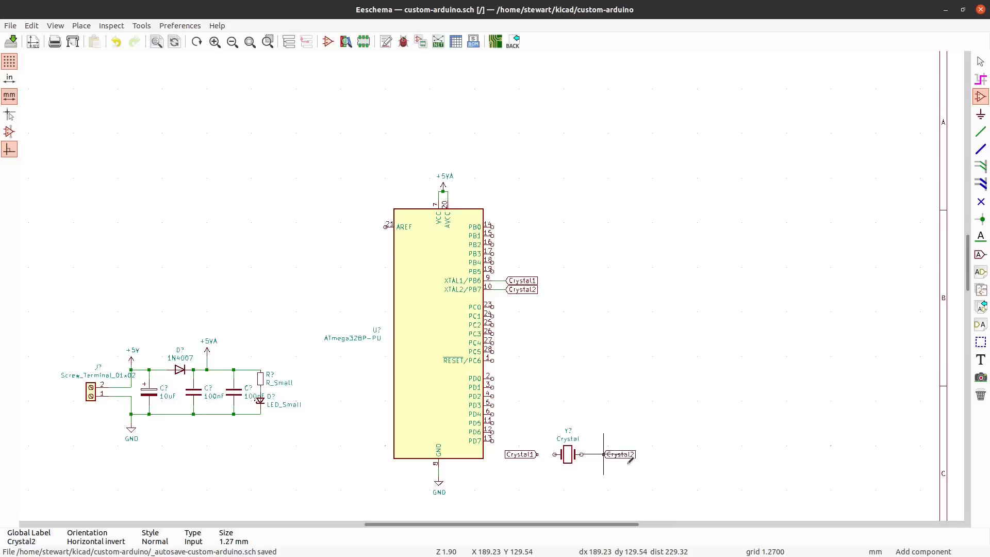
# - Wire the copied Crystal1 label to the crystal's left pin and the copied Crystal2 label to its right pin
pyautogui.click(540, 453)
pyautogui.click(749, 438)
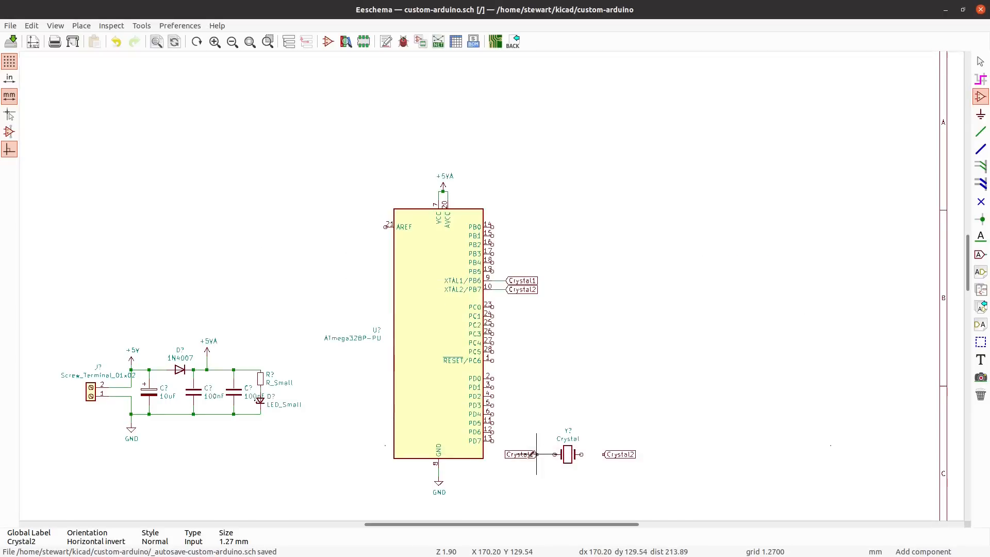
pyautogui.press('w')
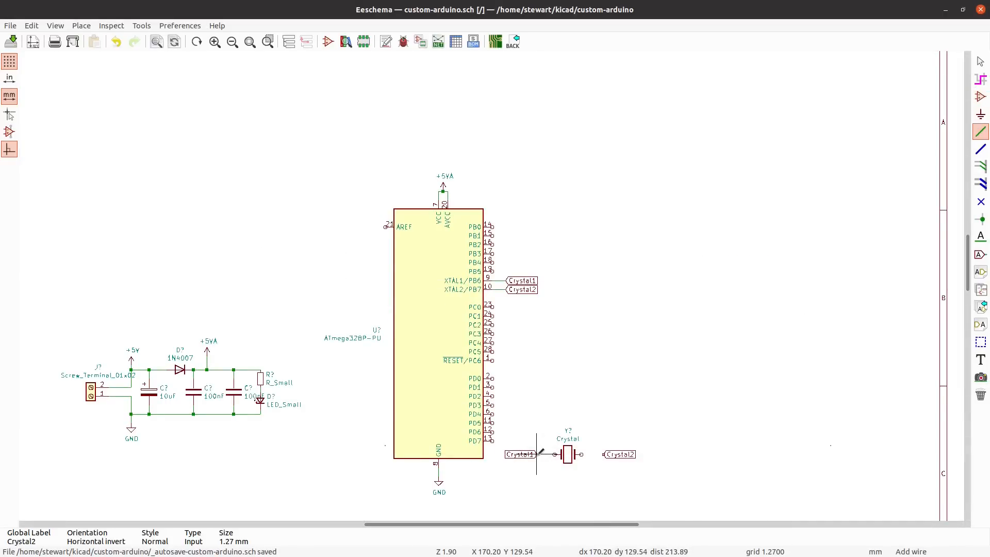
pyautogui.click(539, 454)
pyautogui.click(554, 453)
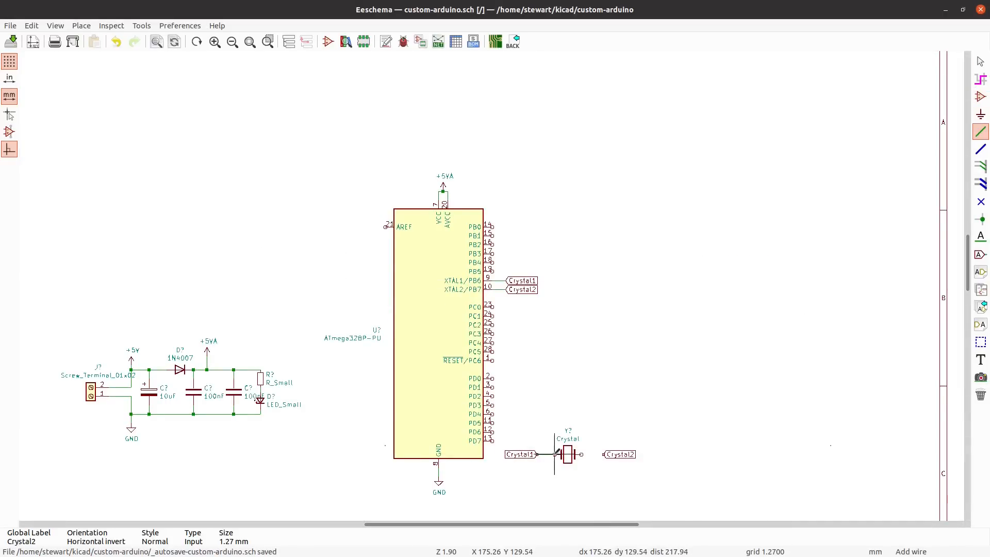
pyautogui.click(582, 454)
pyautogui.click(604, 453)
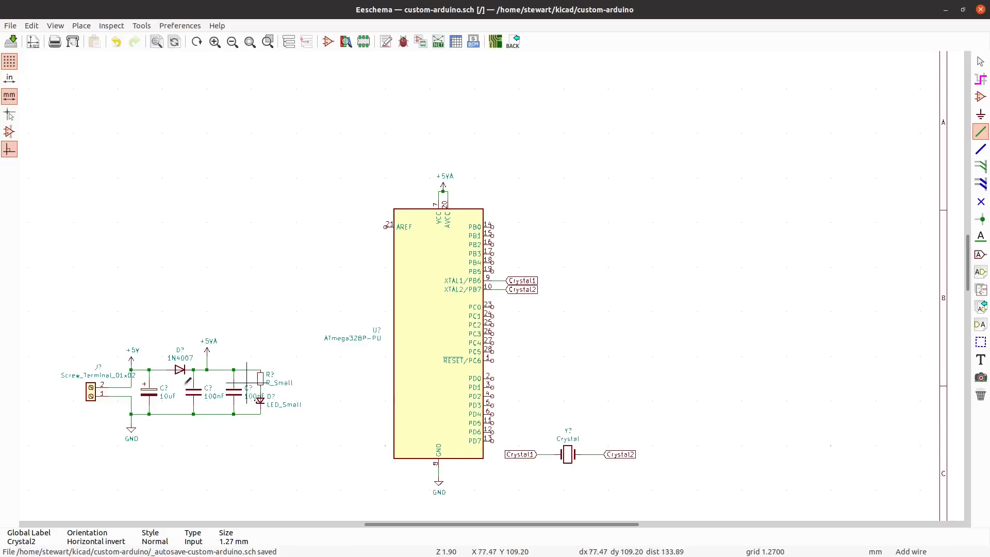
# - Copy a 100nF capacitor to just below the crystal's left pin and set the copy's value to 22pF
pyautogui.press('c')
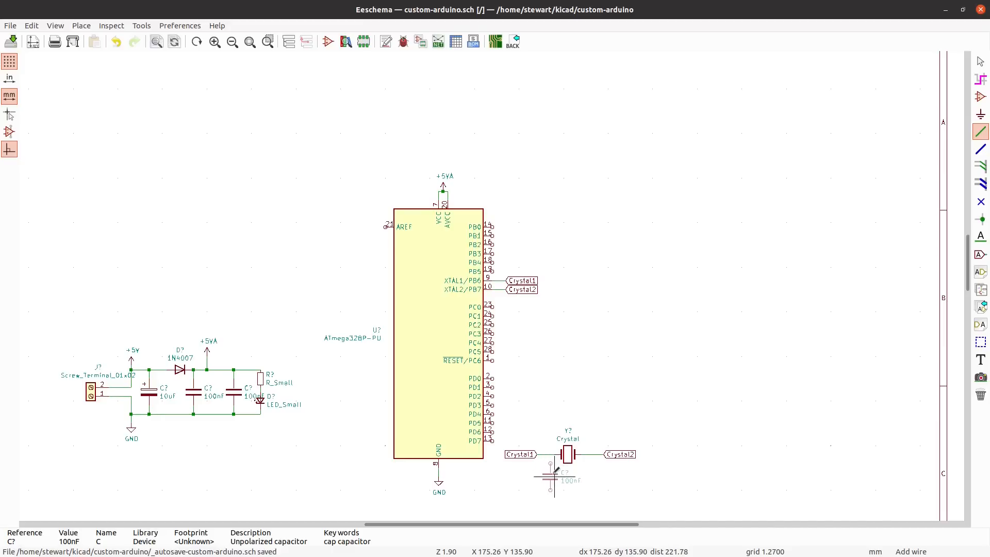
pyautogui.click(554, 475)
pyautogui.doubleClick(552, 472)
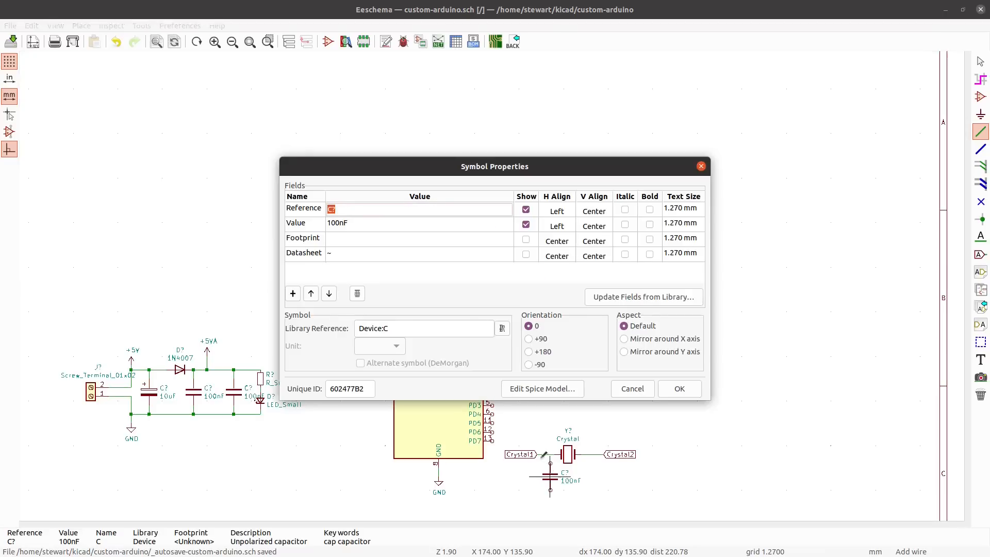
pyautogui.click(349, 226)
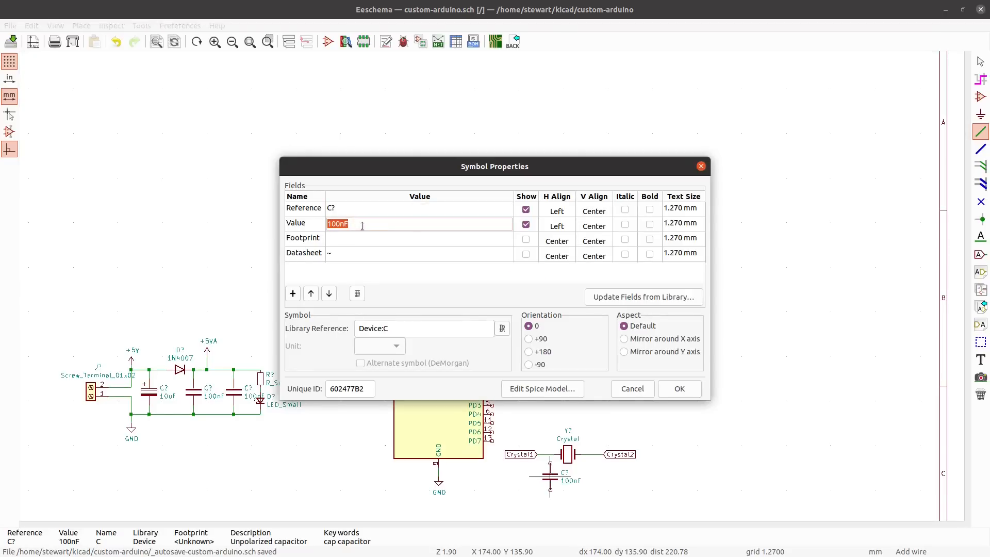
pyautogui.write('22pF')
pyautogui.press('Return')
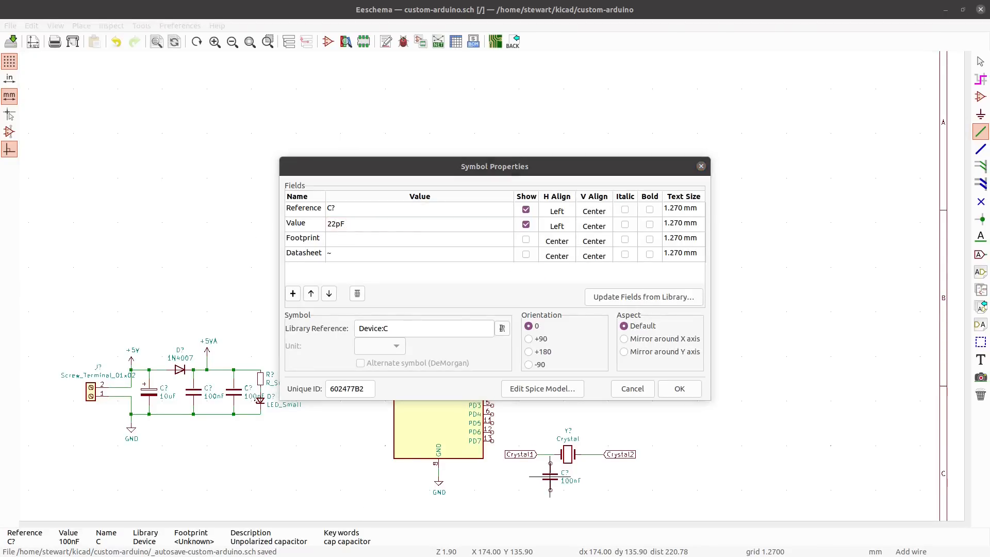
pyautogui.click(673, 388)
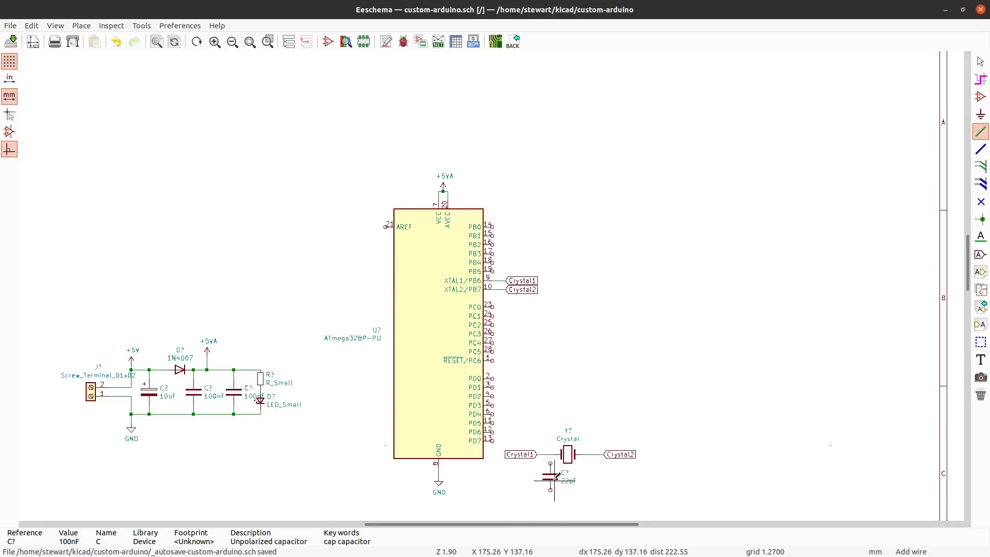
# - Duplicate the 22pF capacitor below the crystal's right pin and place a copied GND symbol centred below both capacitors
pyautogui.click(554, 480)
pyautogui.press('c')
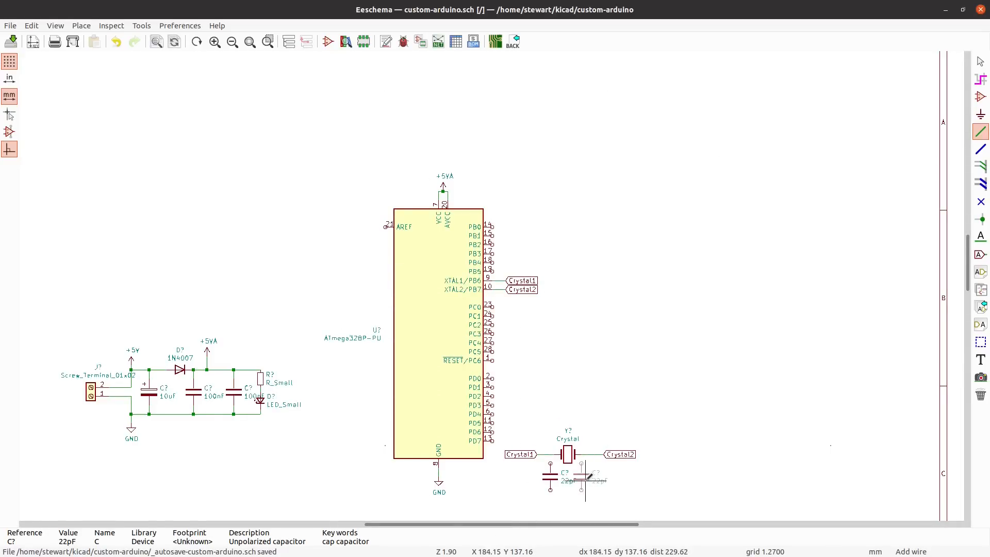
pyautogui.click(591, 477)
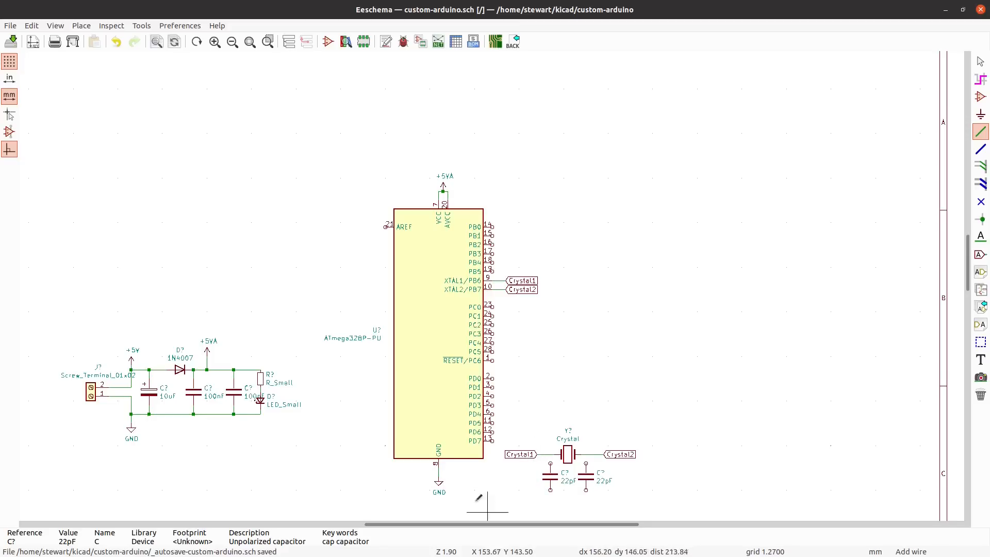
pyautogui.press('c')
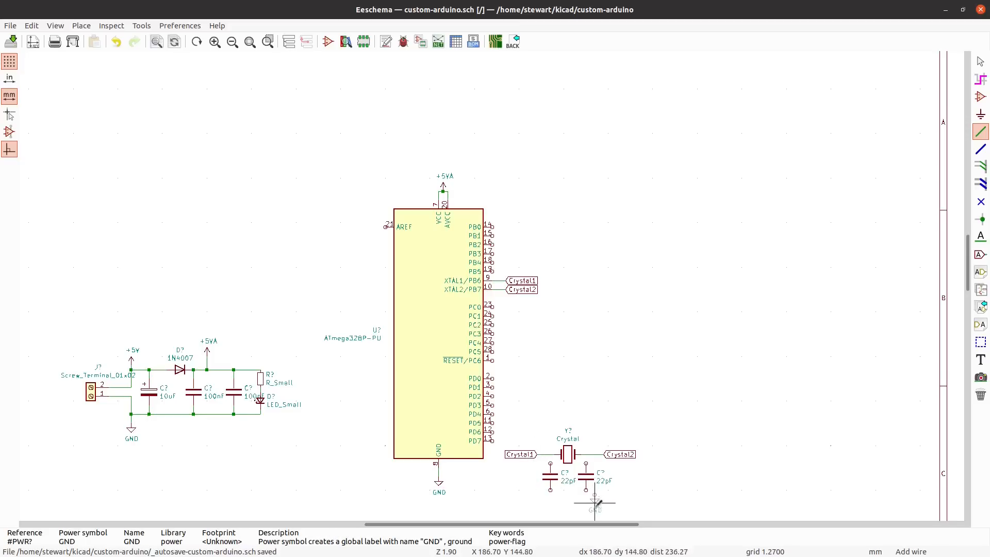
pyautogui.click(569, 500)
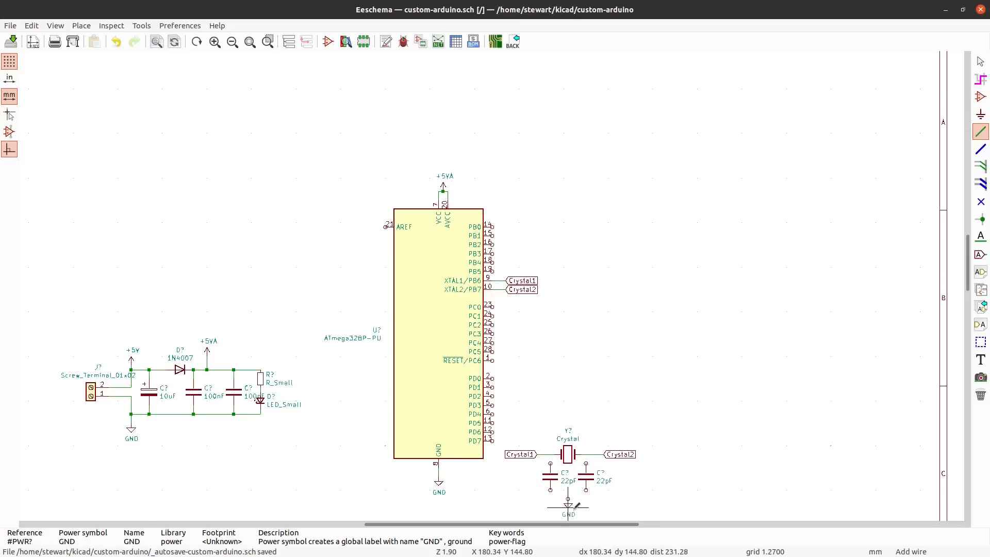
# - Wire each 22pF capacitor's upper pin to the crystal wire above it and both lower pins to the GND symbol
pyautogui.click(550, 454)
pyautogui.click(586, 467)
pyautogui.click(586, 454)
pyautogui.scroll(-3, 550, 490)
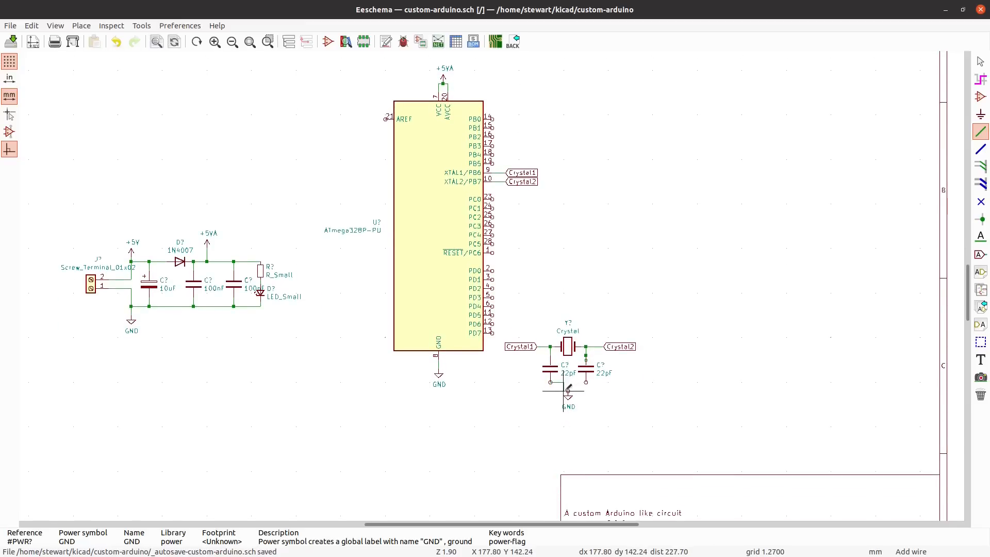
pyautogui.click(551, 382)
pyautogui.click(568, 391)
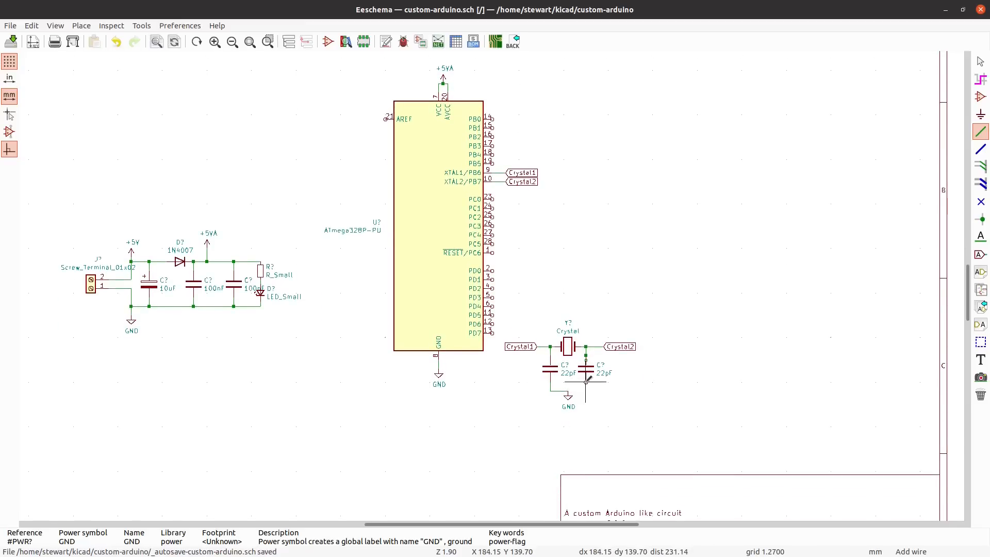
pyautogui.click(586, 382)
pyautogui.click(568, 391)
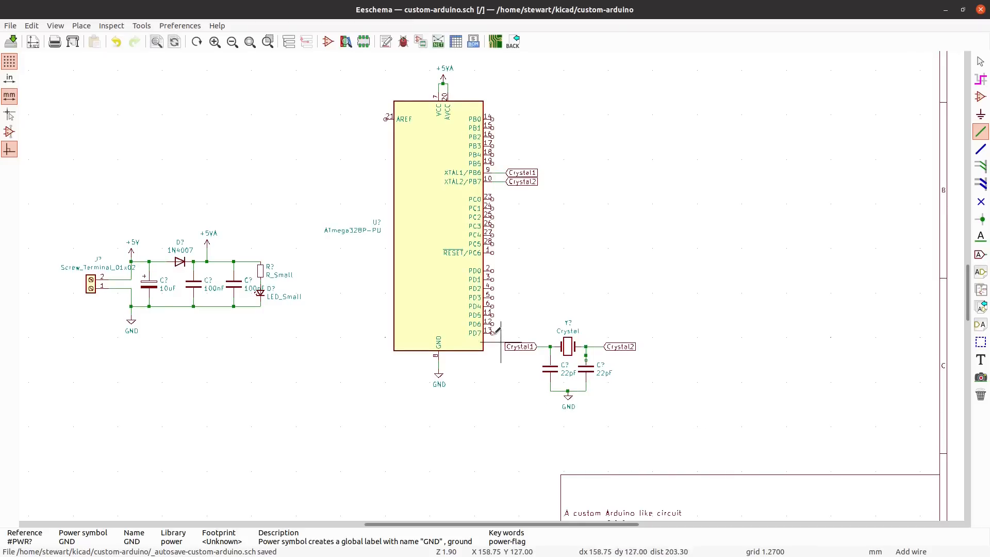
# - Place a Conn_01x05_Male connector symbol in the empty area above the power input circuit
pyautogui.scroll(-2, 492, 334)
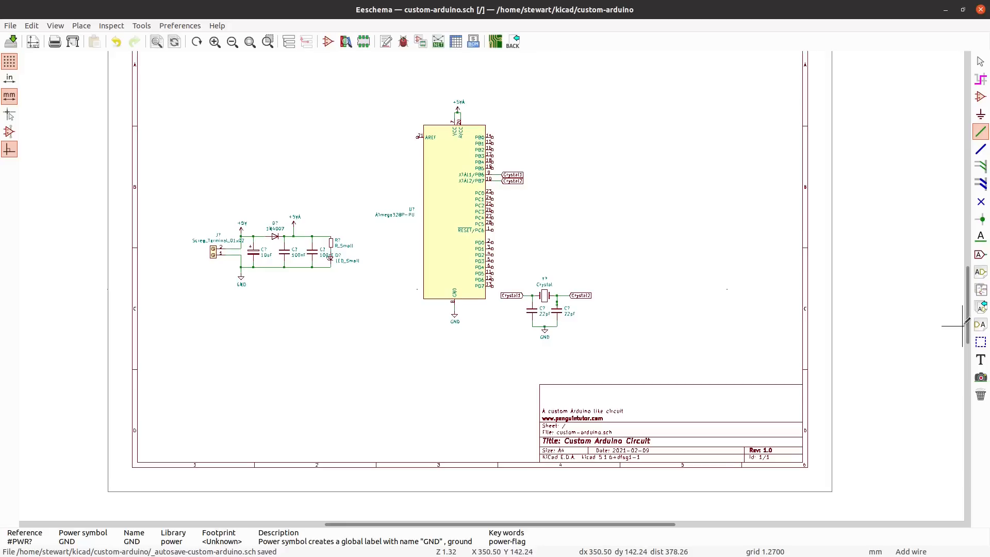
pyautogui.moveTo(967, 327); pyautogui.dragTo(970, 303)
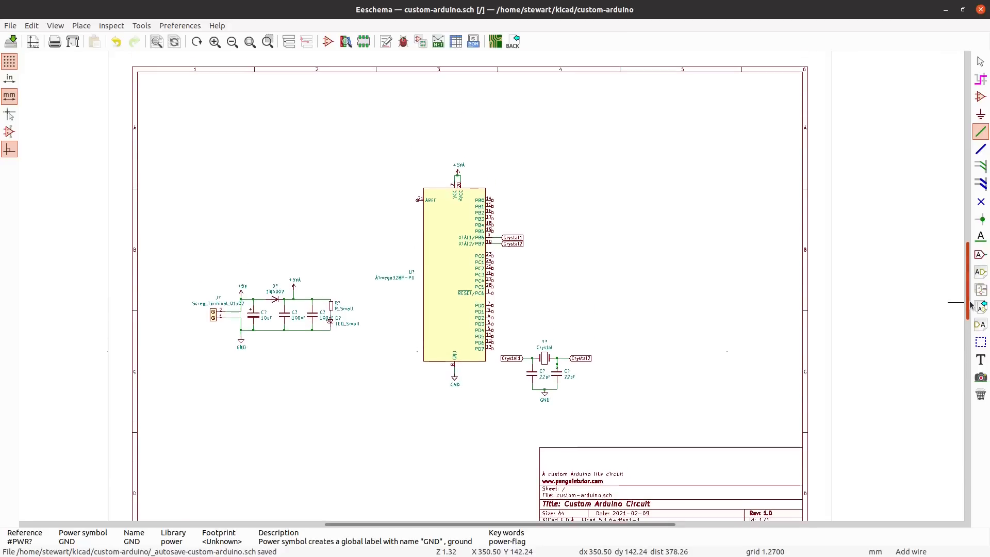
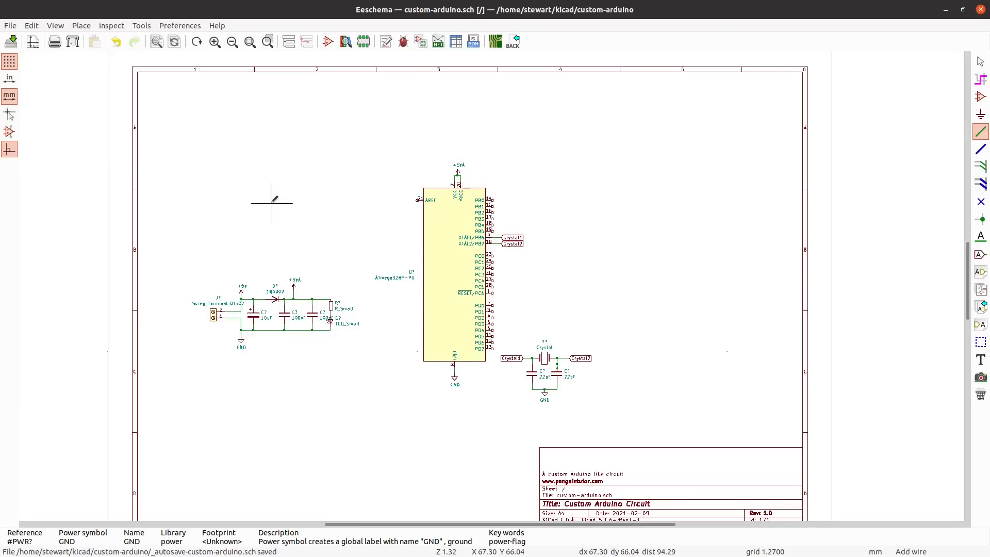
pyautogui.press('a')
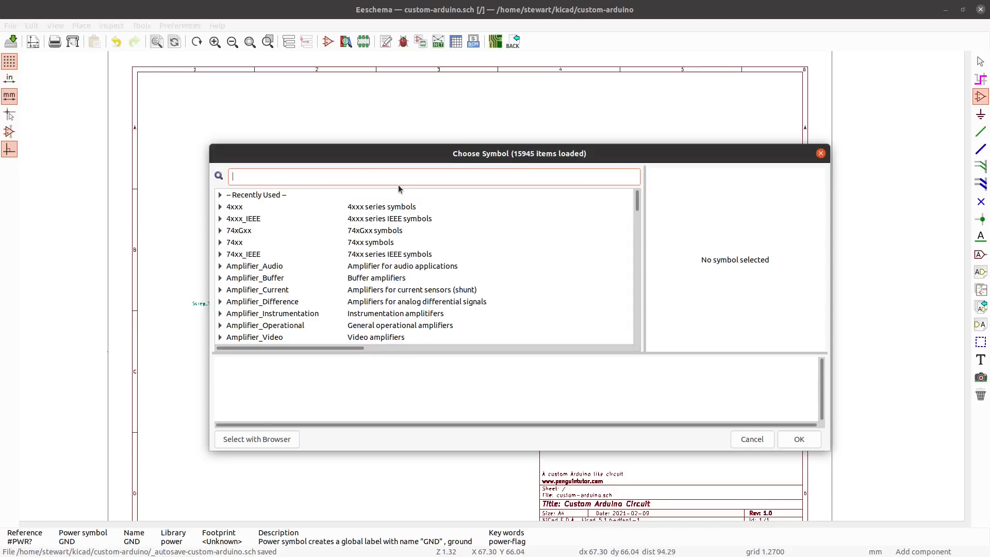
pyautogui.write('conn')
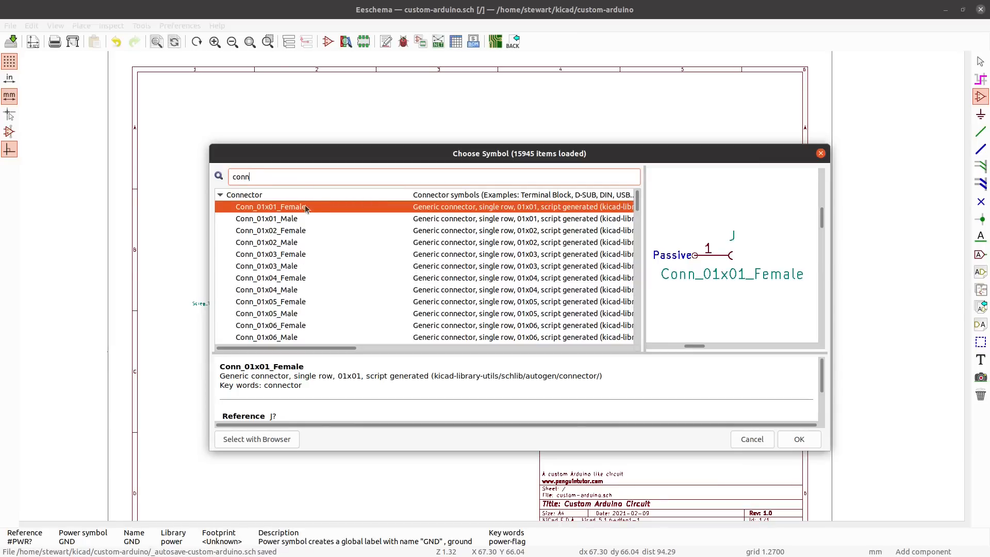
pyautogui.write('_0')
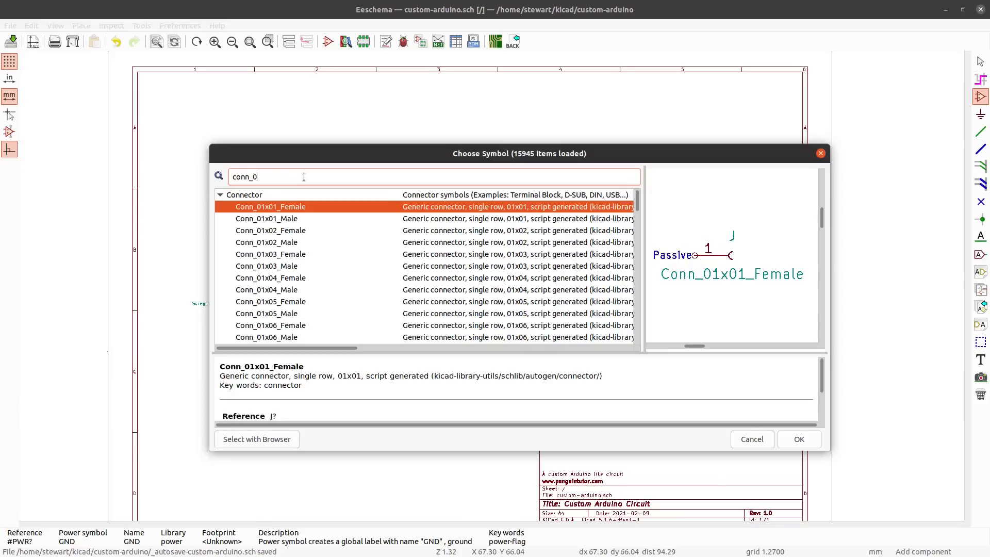
pyautogui.write('1x0')
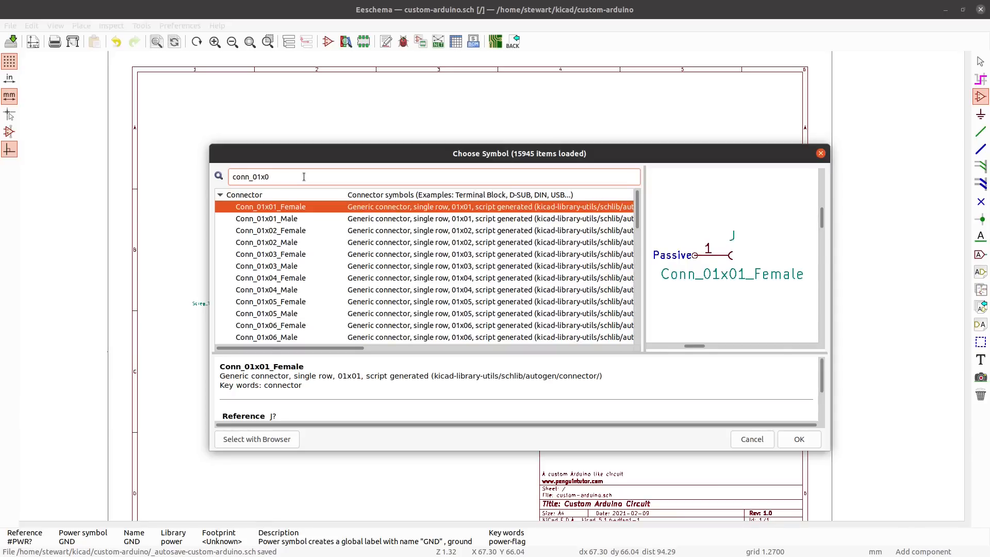
pyautogui.write('5')
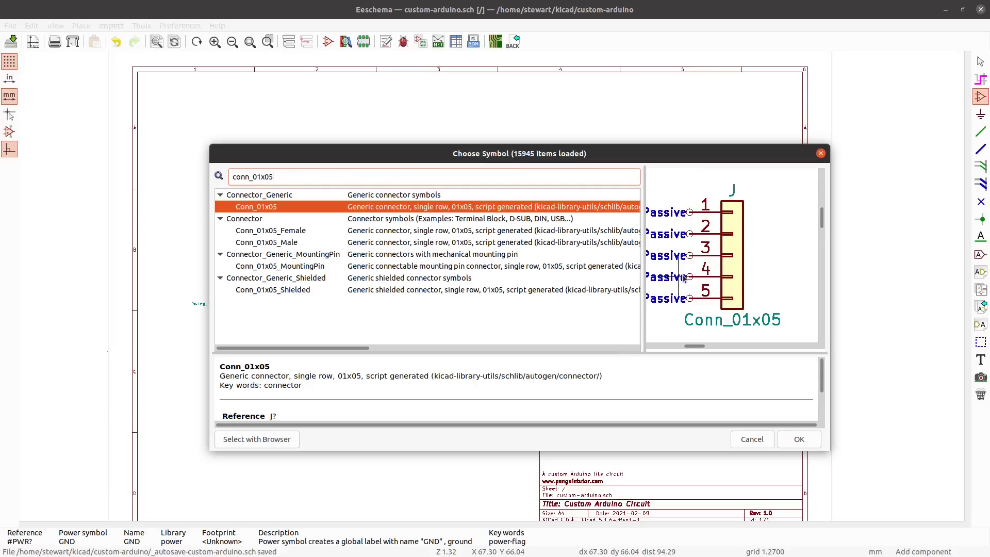
pyautogui.click(799, 439)
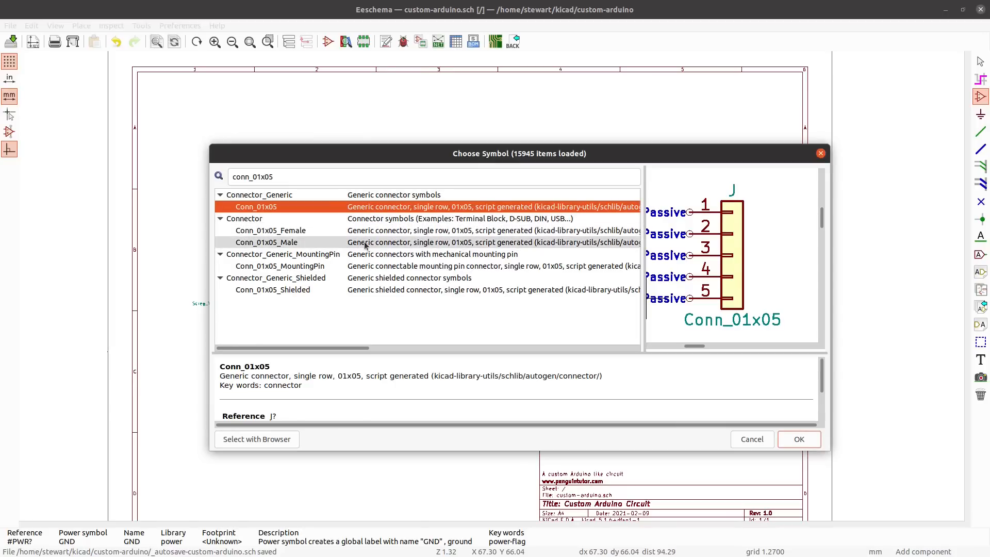
pyautogui.moveTo(347, 344); pyautogui.dragTo(305, 339)
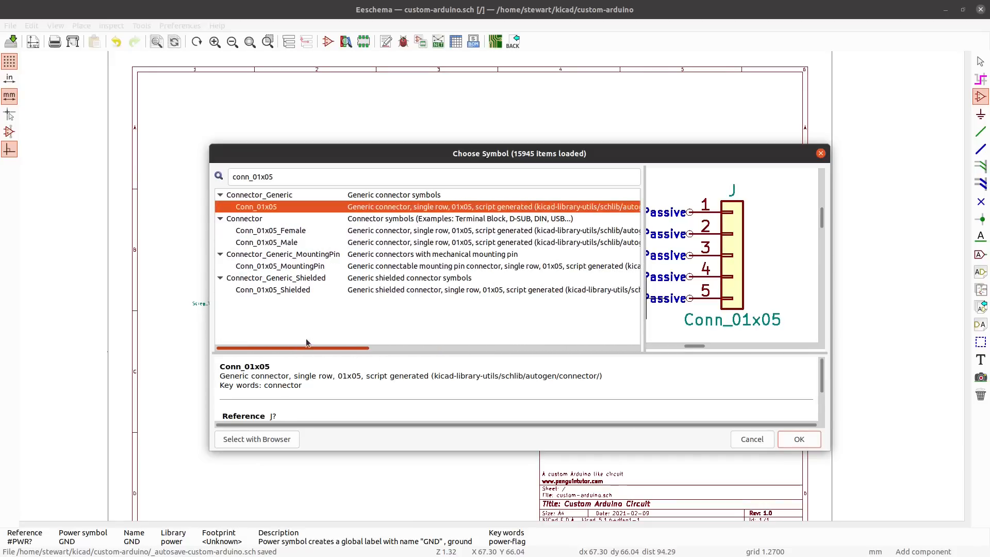
pyautogui.click(387, 242)
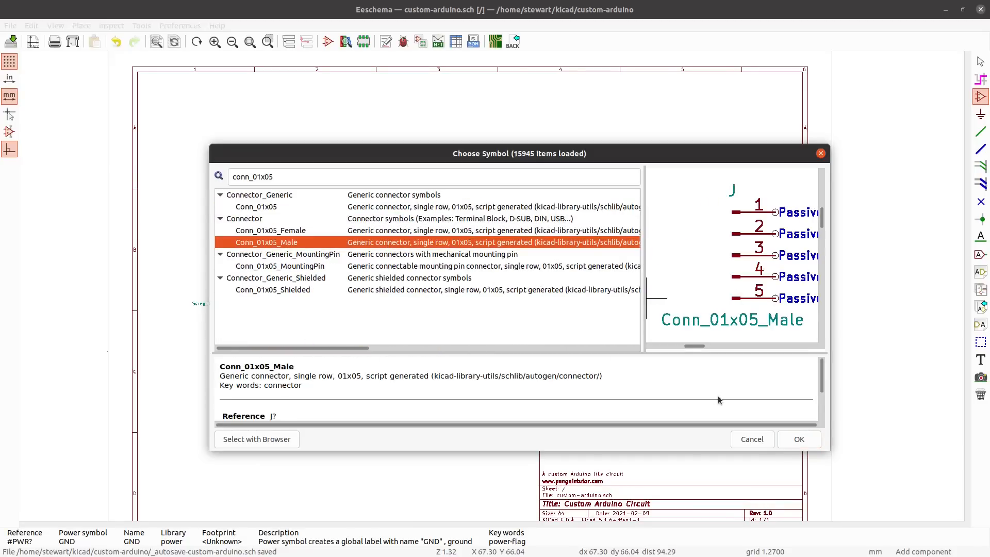
pyautogui.click(792, 436)
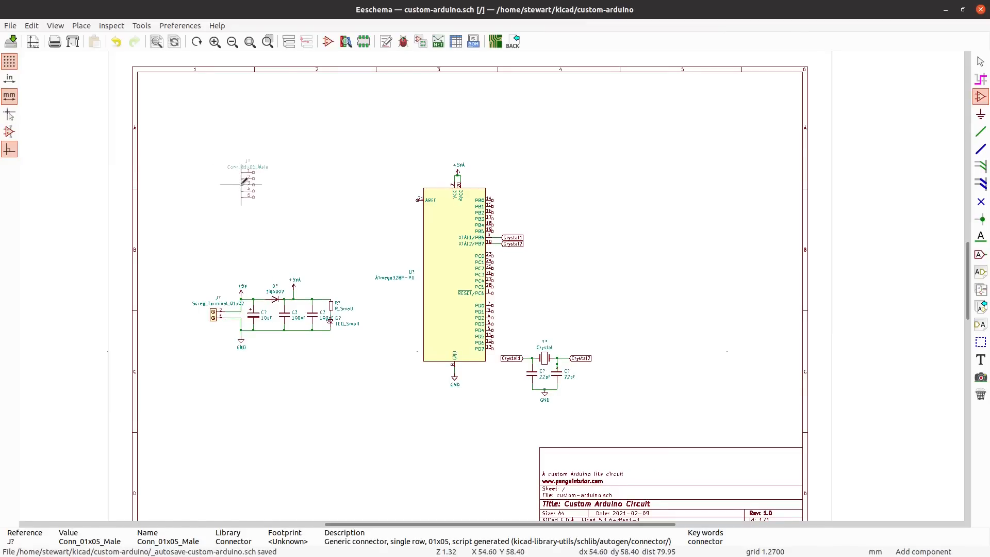
pyautogui.click(243, 181)
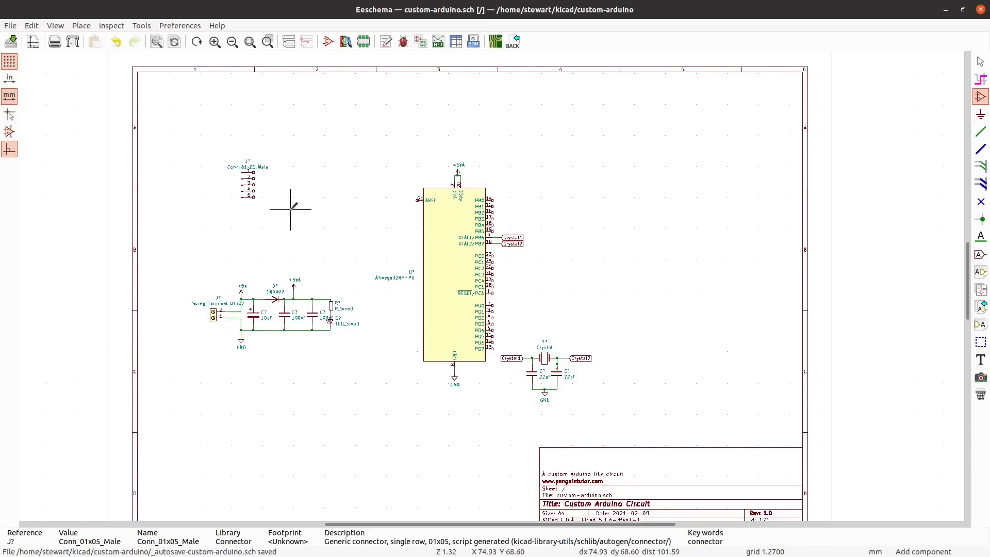
# - Add a text note beside the five-pin connector listing DTR, Tx, Rx, +5V and Gnd on separate lines
pyautogui.scroll(1, 248, 197)
pyautogui.scroll(4, 491, 286)
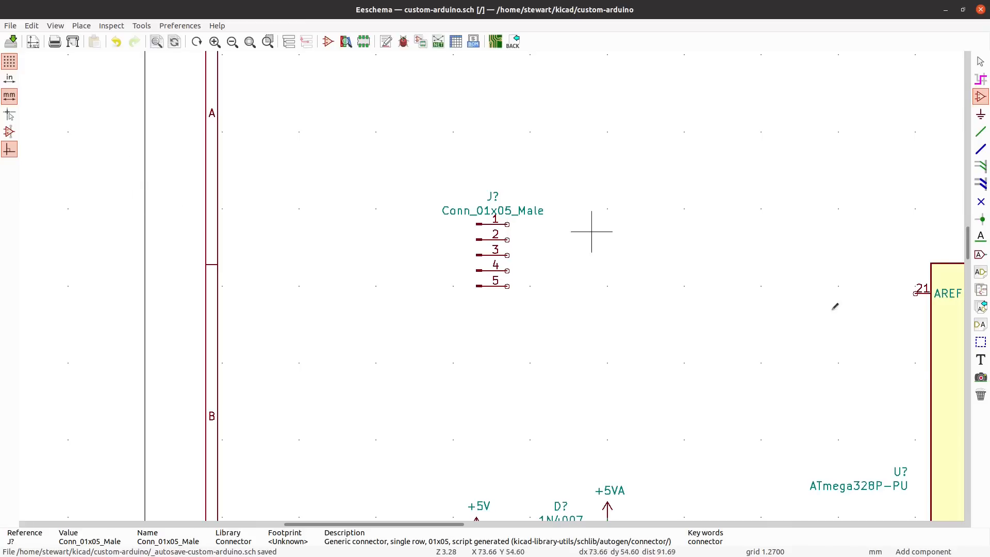
pyautogui.click(980, 361)
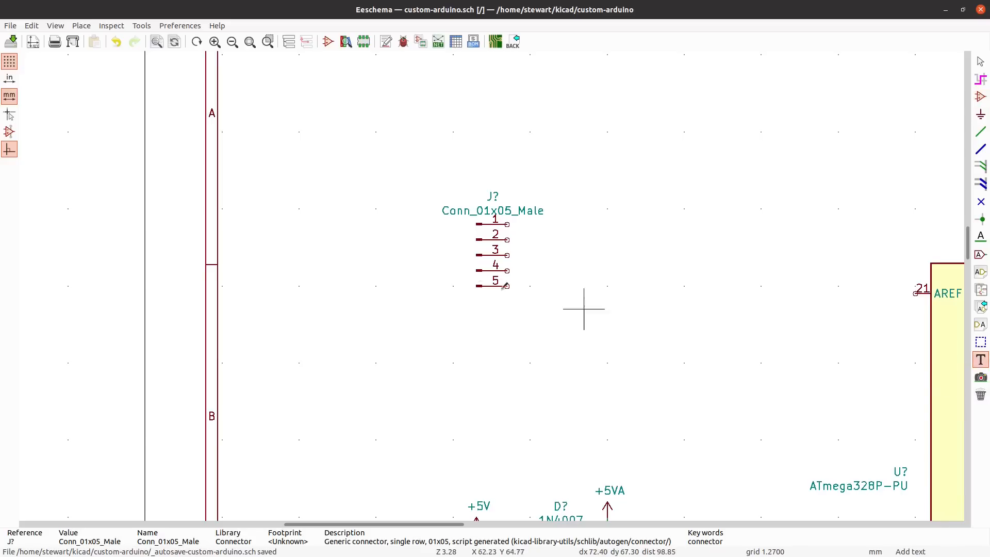
pyautogui.click(445, 224)
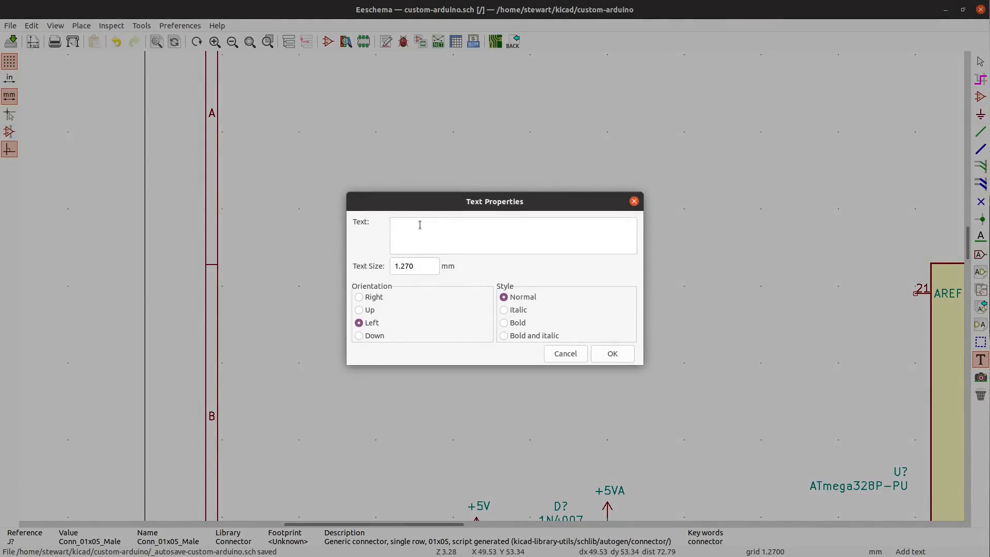
pyautogui.write('DTR')
pyautogui.press('Return')
pyautogui.write('x')
pyautogui.write('V')
pyautogui.press('Return')
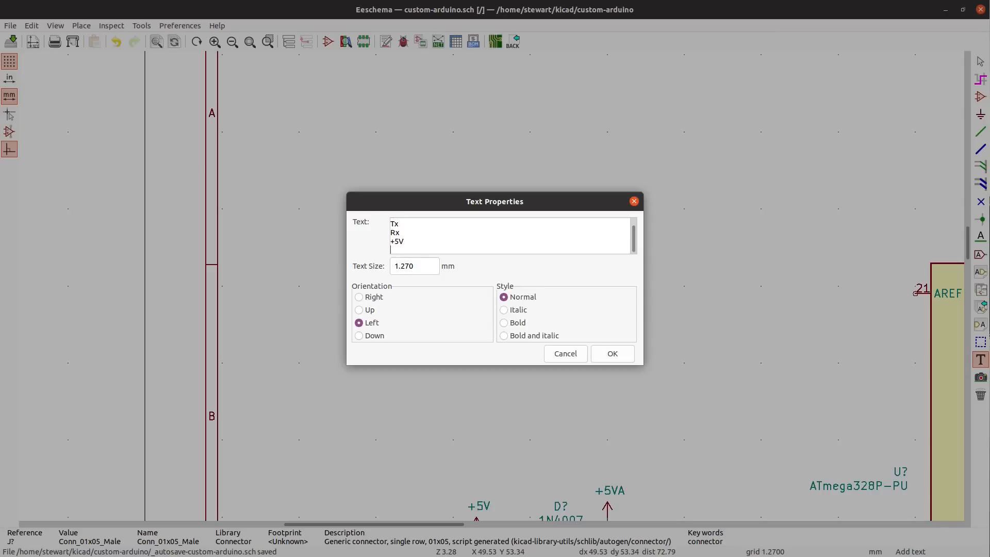
pyautogui.write('Gnd')
pyautogui.click(604, 356)
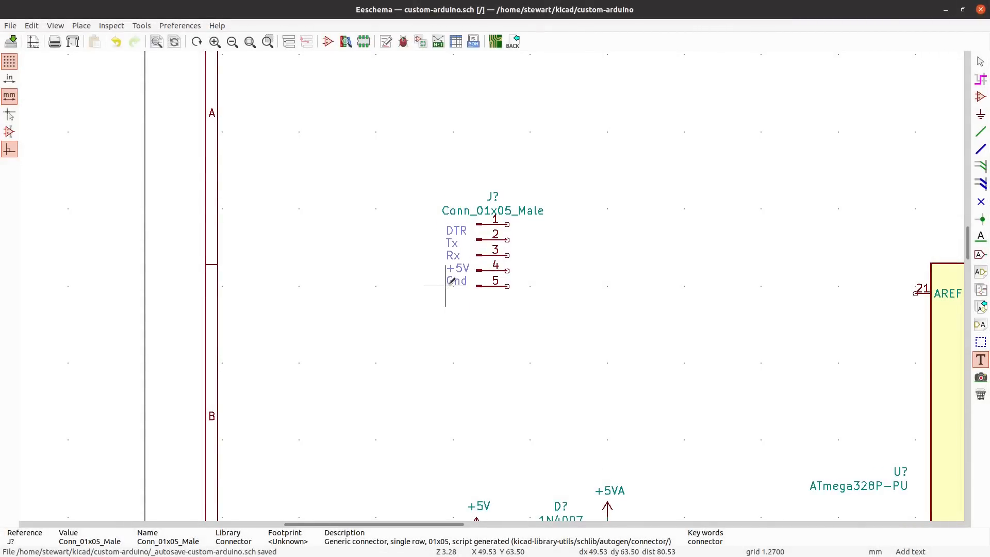
pyautogui.click(445, 286)
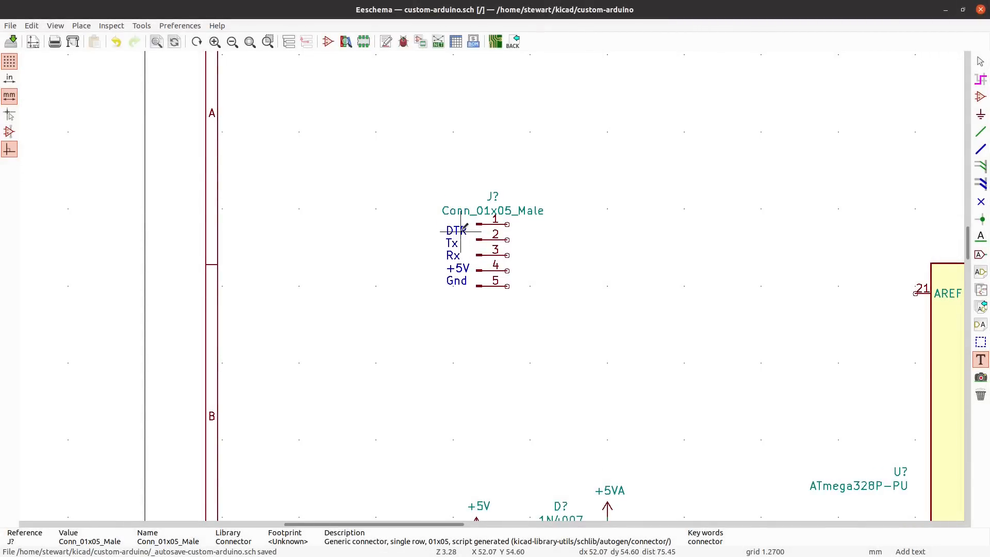
# - Increase the connector pin note's text size slightly so its lines align better with the five pins
pyautogui.doubleClick(453, 268)
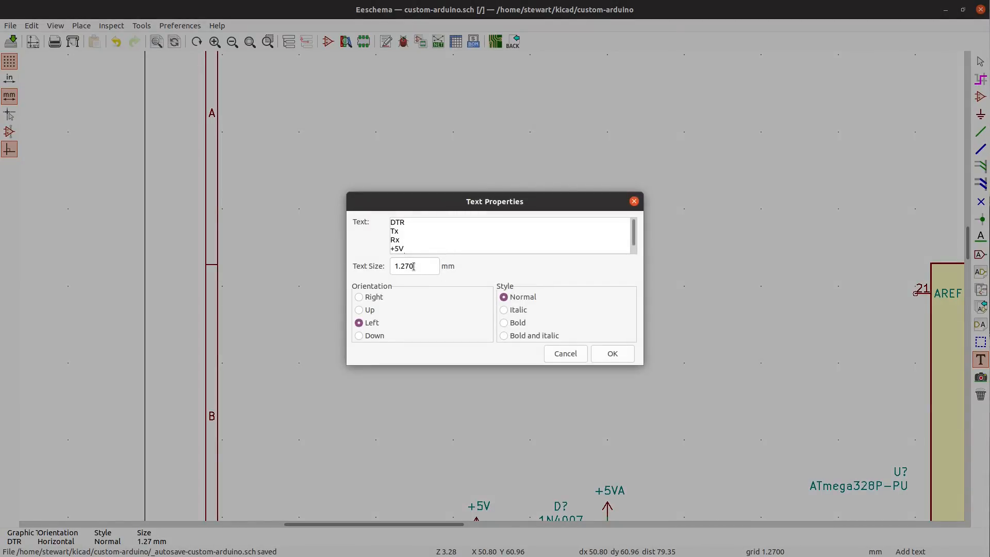
pyautogui.moveTo(415, 266); pyautogui.dragTo(400, 266)
pyautogui.write('5')
pyautogui.click(599, 360)
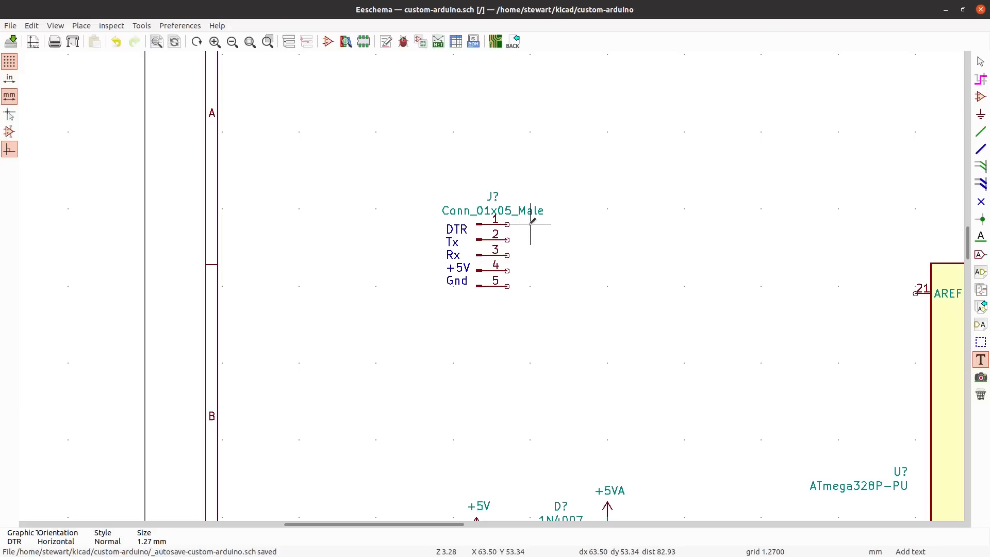
# - Place an unpolarized capacitor (Device C), rotated to horizontal, to the right of the connector and level with its pin 1
pyautogui.write('a')
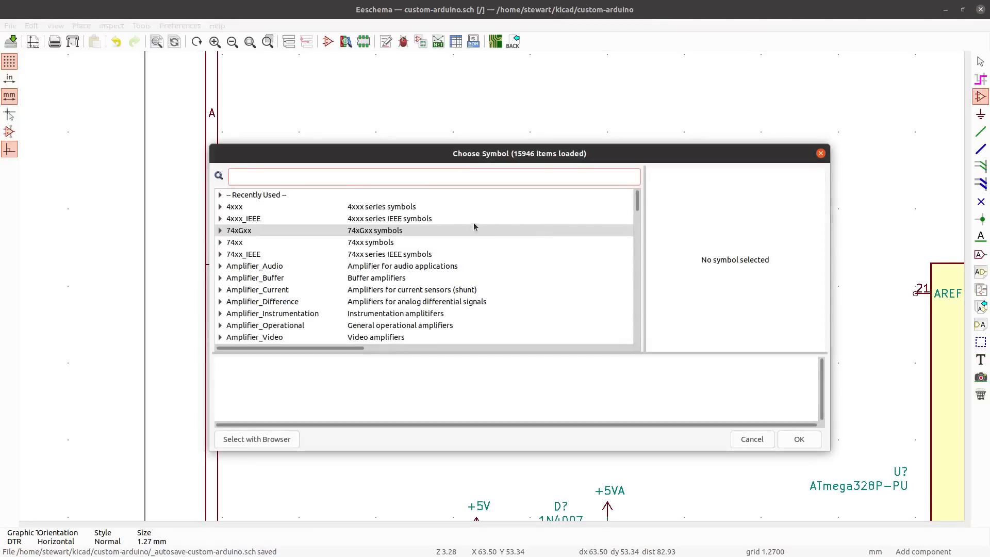
pyautogui.write('cap')
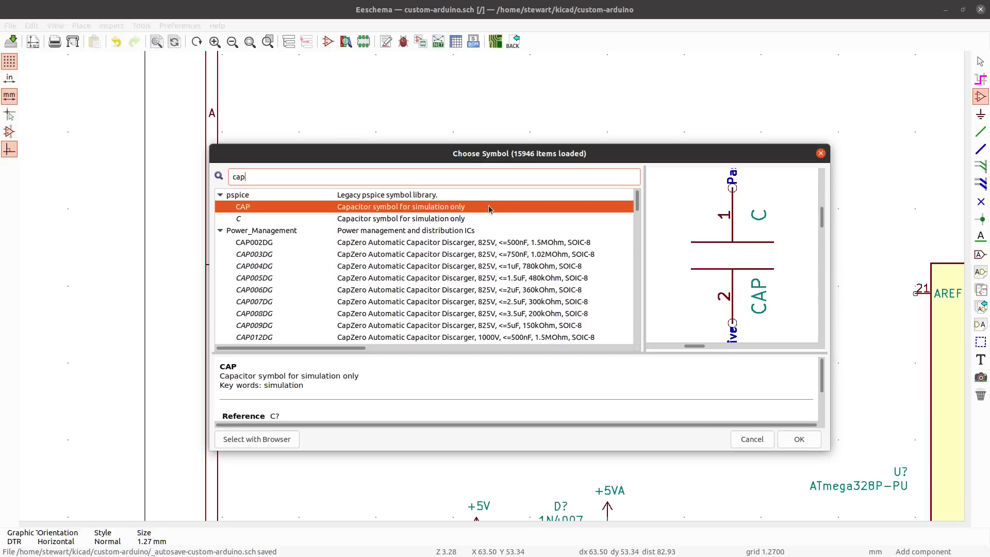
pyautogui.scroll(-3, 393, 268)
pyautogui.scroll(-3, 393, 268)
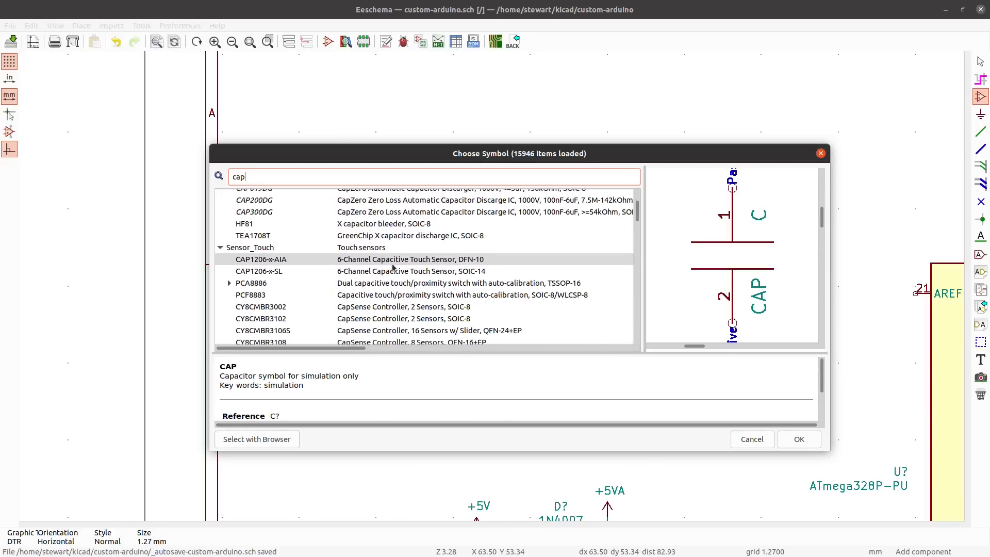
pyautogui.scroll(-5, 393, 269)
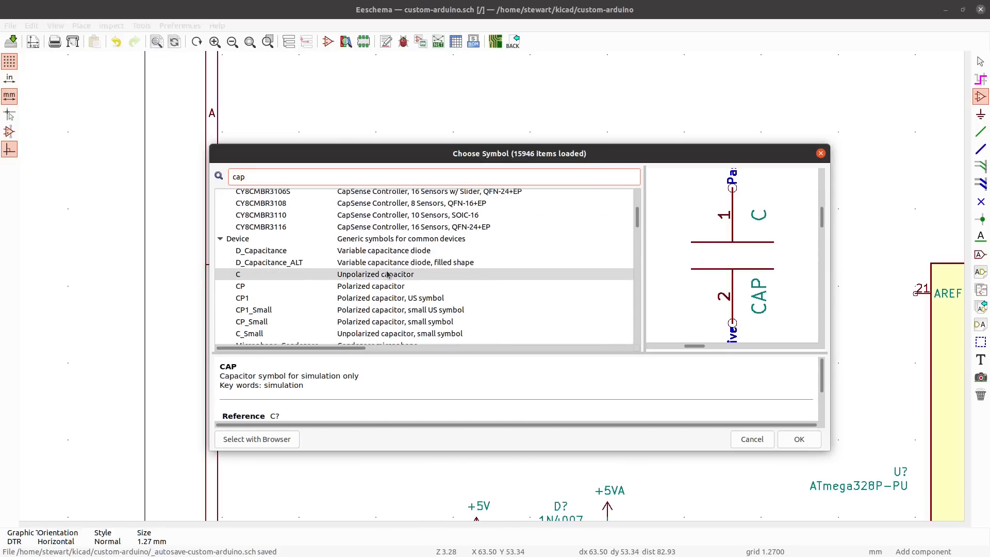
pyautogui.click(388, 275)
pyautogui.click(800, 439)
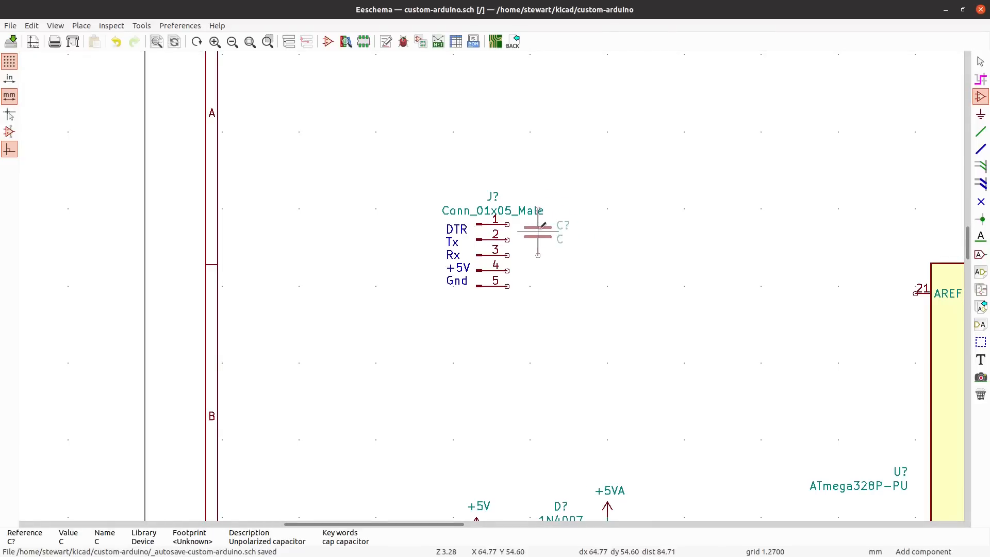
pyautogui.press('r')
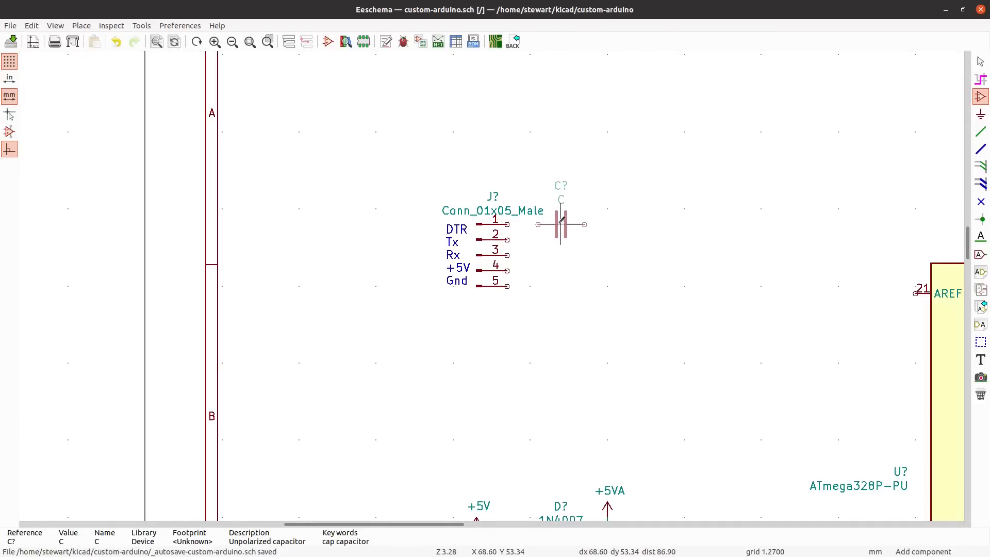
pyautogui.click(562, 219)
# - Open the value of the new horizontal capacitor for editing
pyautogui.doubleClick(563, 221)
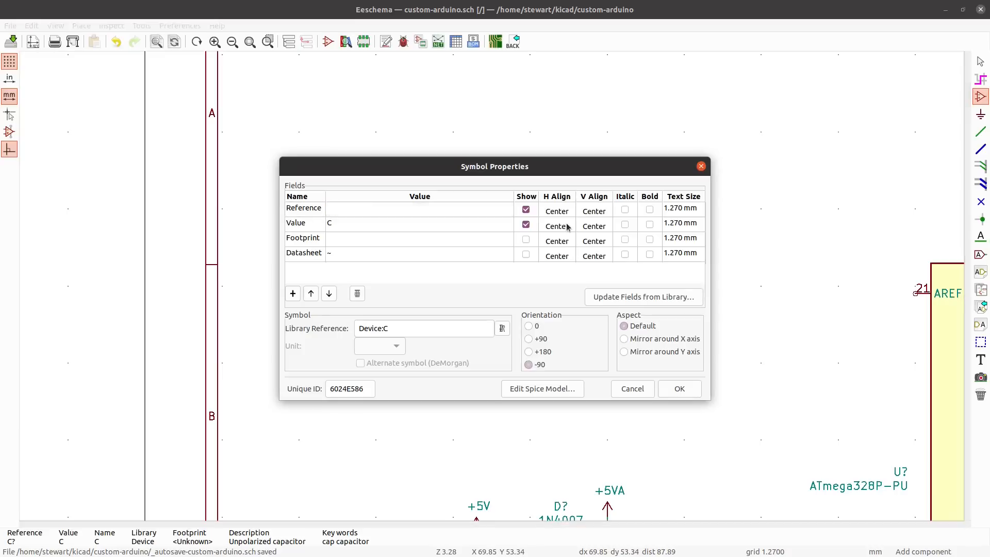
pyautogui.click(376, 225)
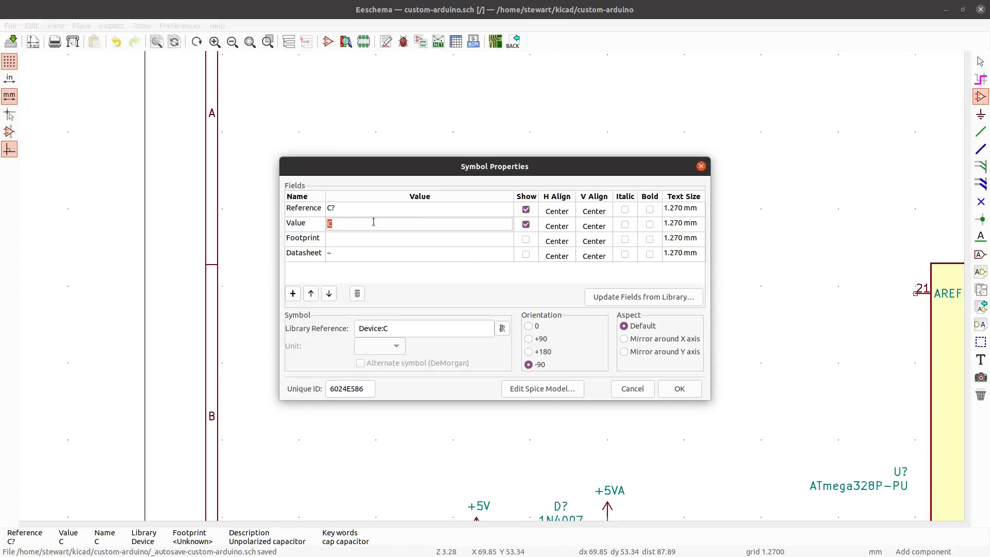
# - Set the connector-side capacitor's value to 100nF and place a resistor R beside its free pin
pyautogui.write('100nF')
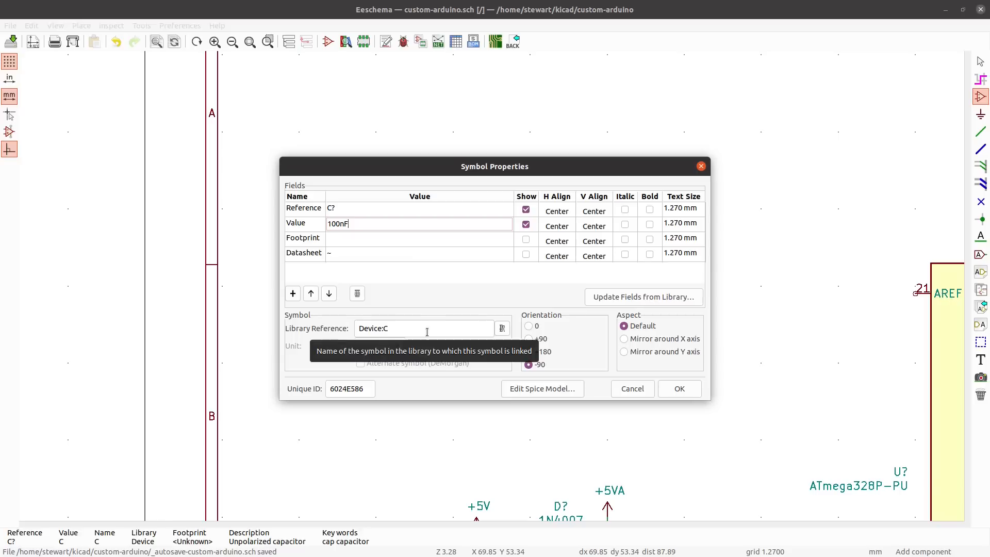
pyautogui.click(694, 390)
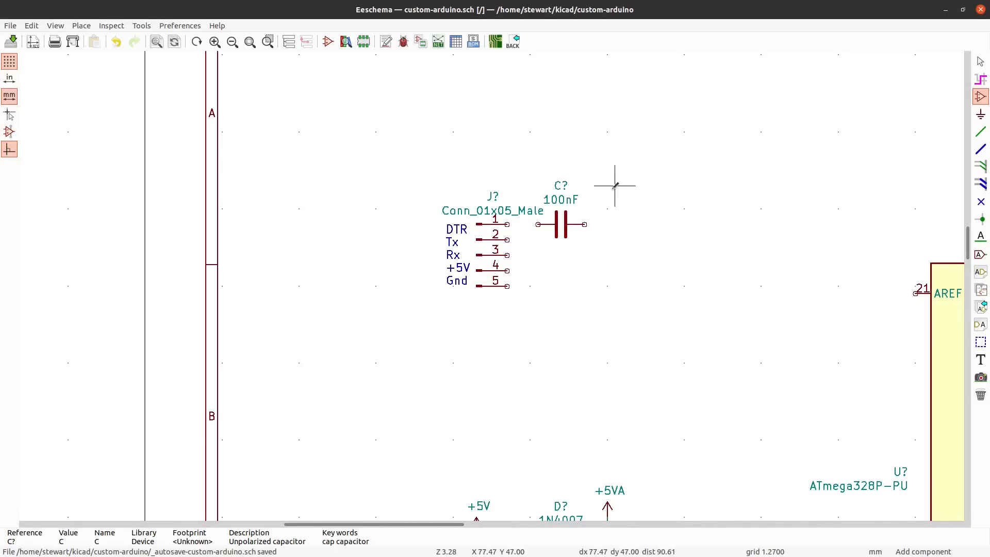
pyautogui.click(623, 224)
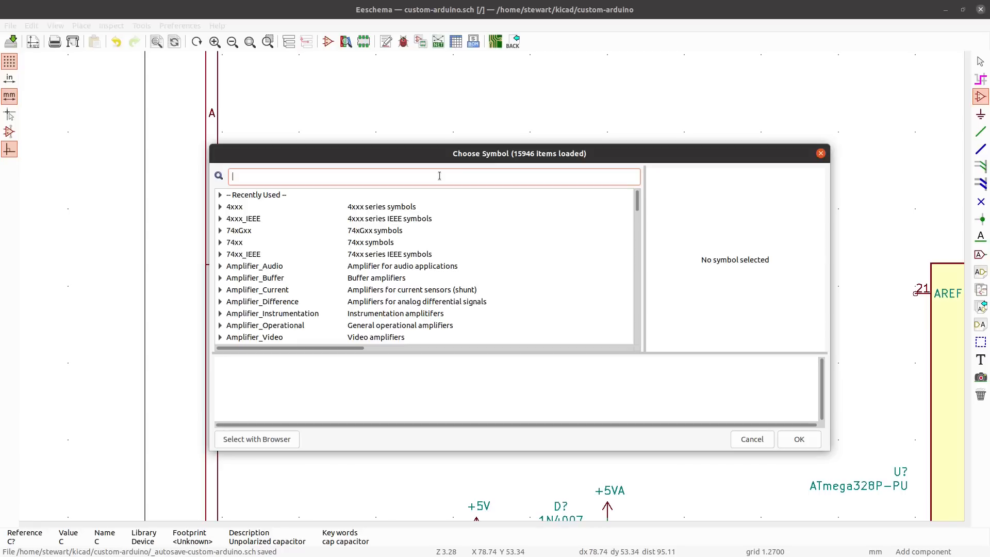
pyautogui.write('r')
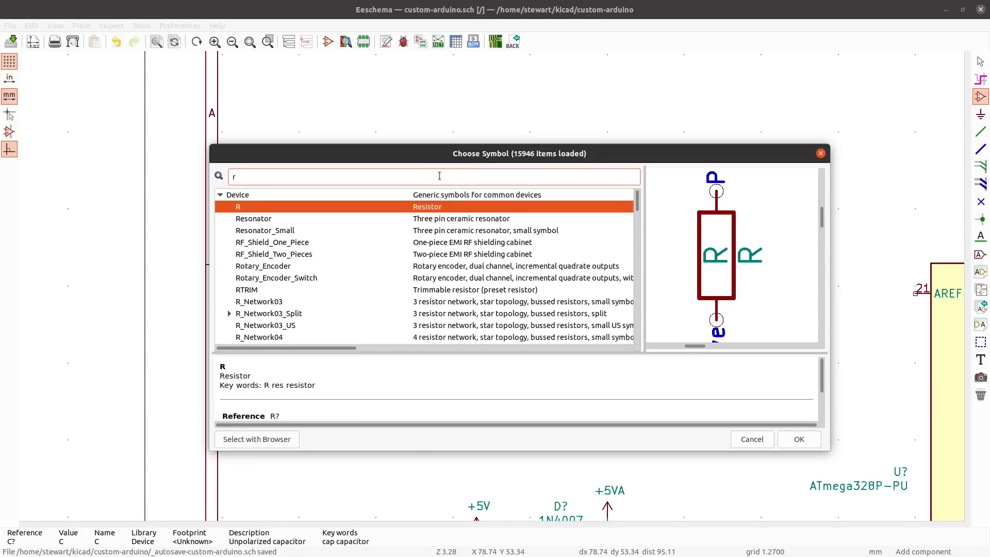
pyautogui.click(795, 446)
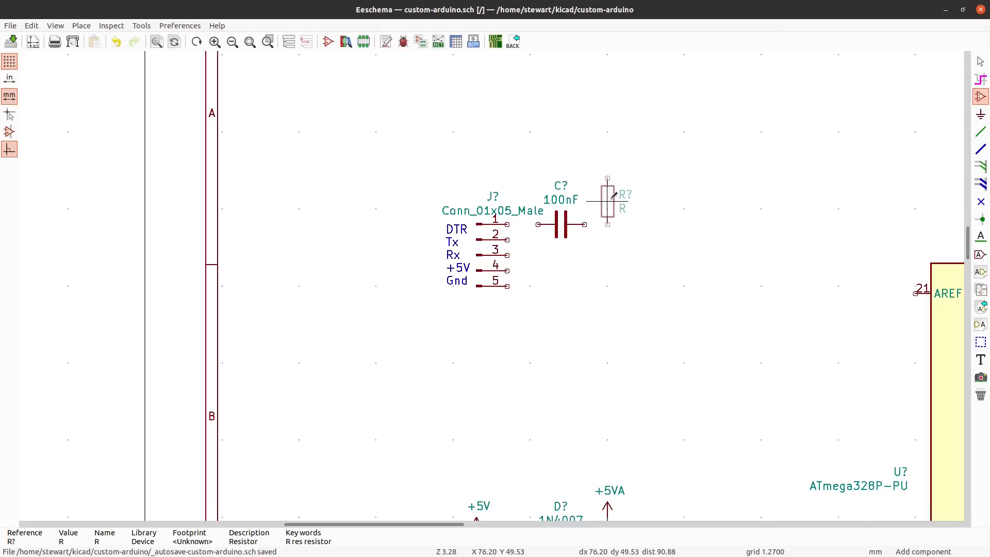
pyautogui.click(613, 196)
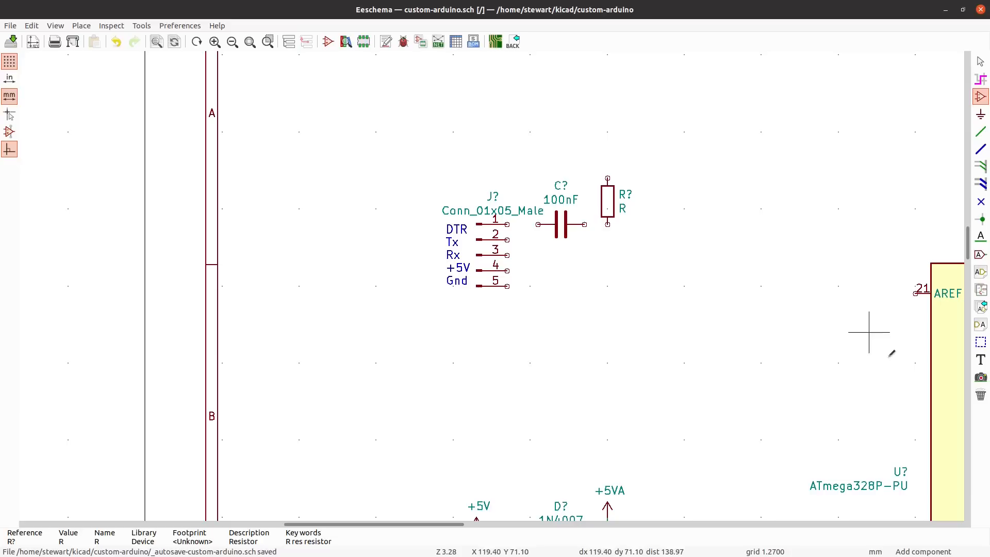
# - Place a global label named Reset beside the new resistor and a copy of it beside the ATmega328P's RESET/PC6 pin
pyautogui.moveTo(458, 524); pyautogui.dragTo(506, 524)
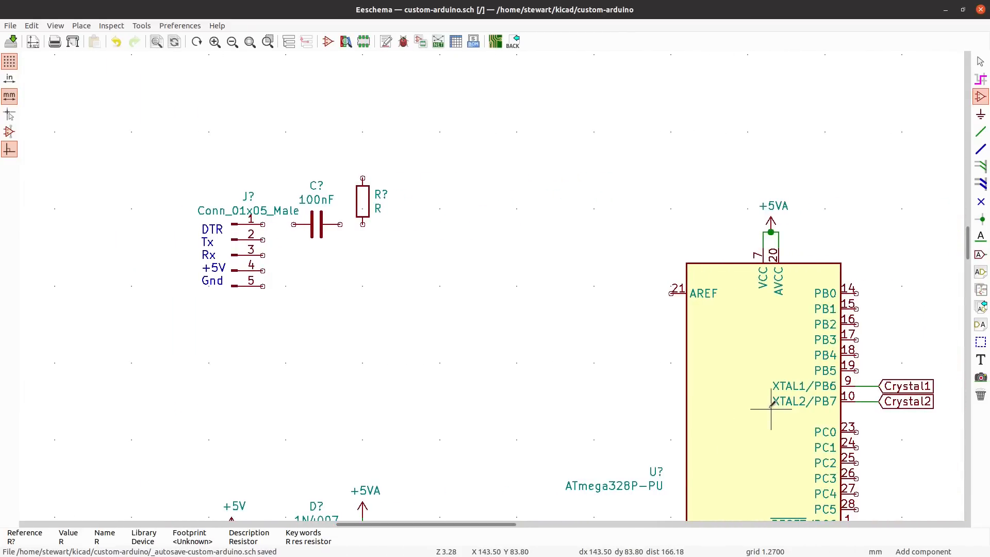
pyautogui.scroll(-2, 496, 280)
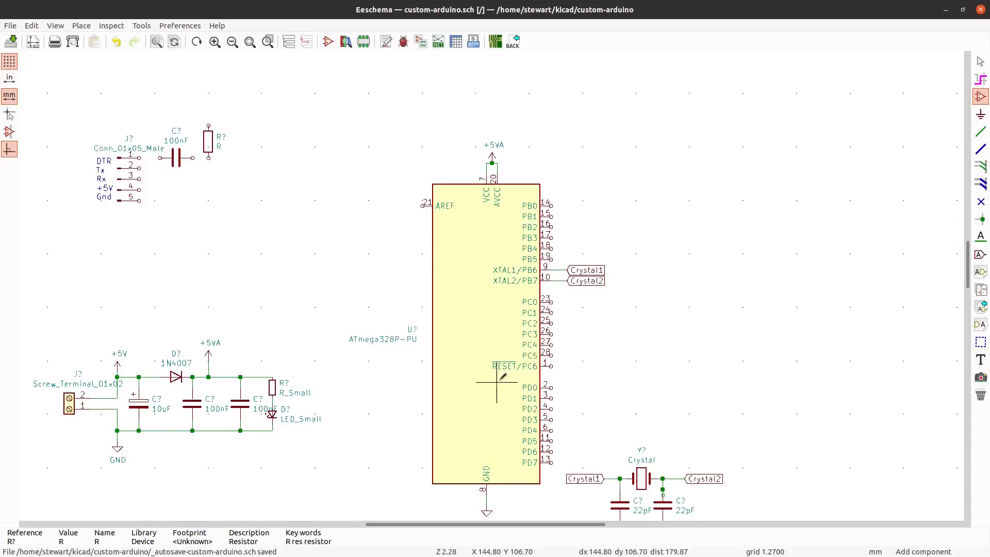
pyautogui.click(981, 258)
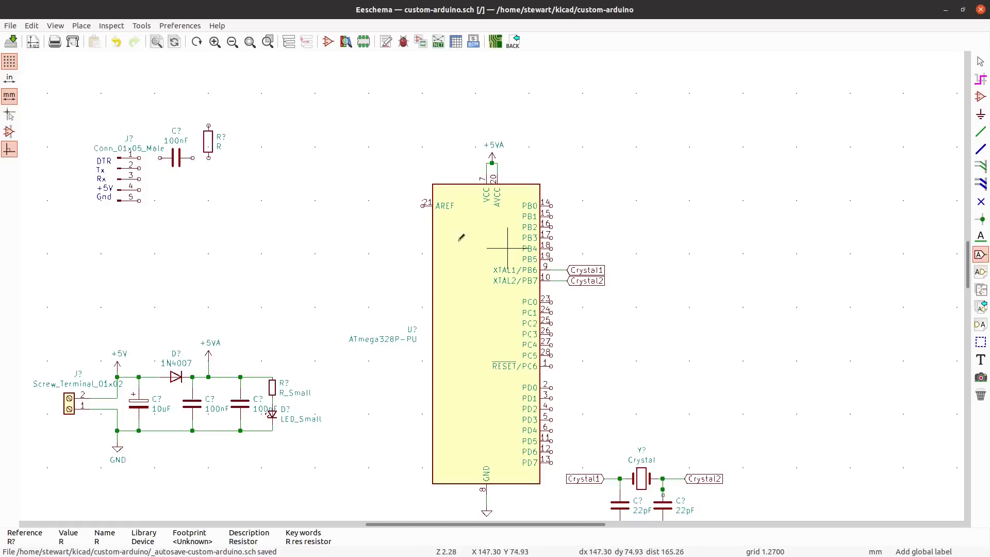
pyautogui.click(224, 158)
pyautogui.write('Res')
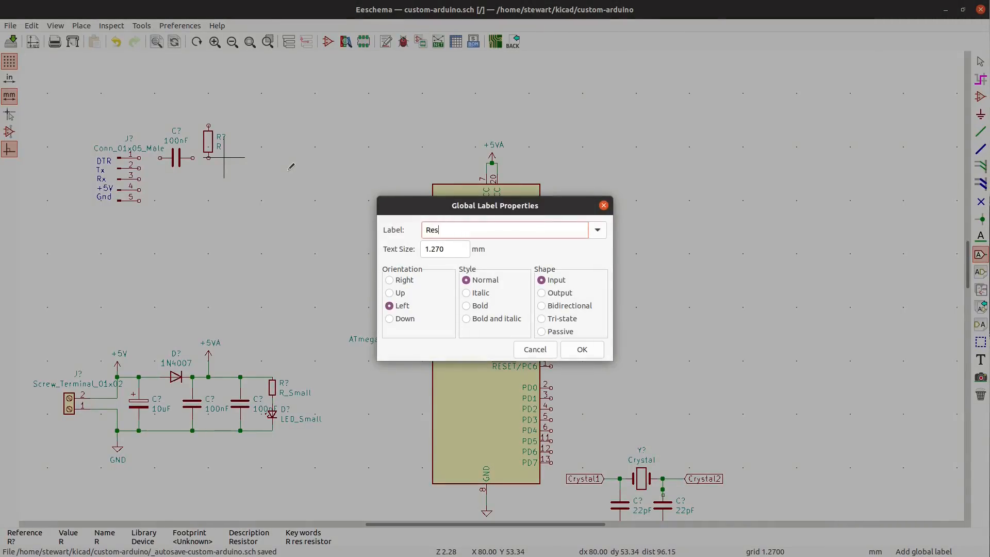
pyautogui.write('et')
pyautogui.click(581, 350)
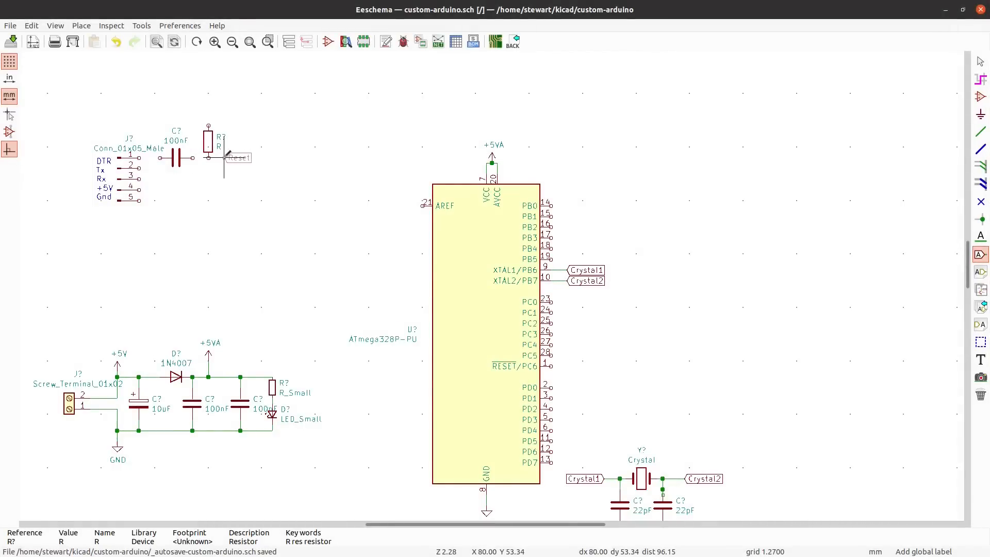
pyautogui.click(226, 157)
pyautogui.hotkey('ctrl', 'd')
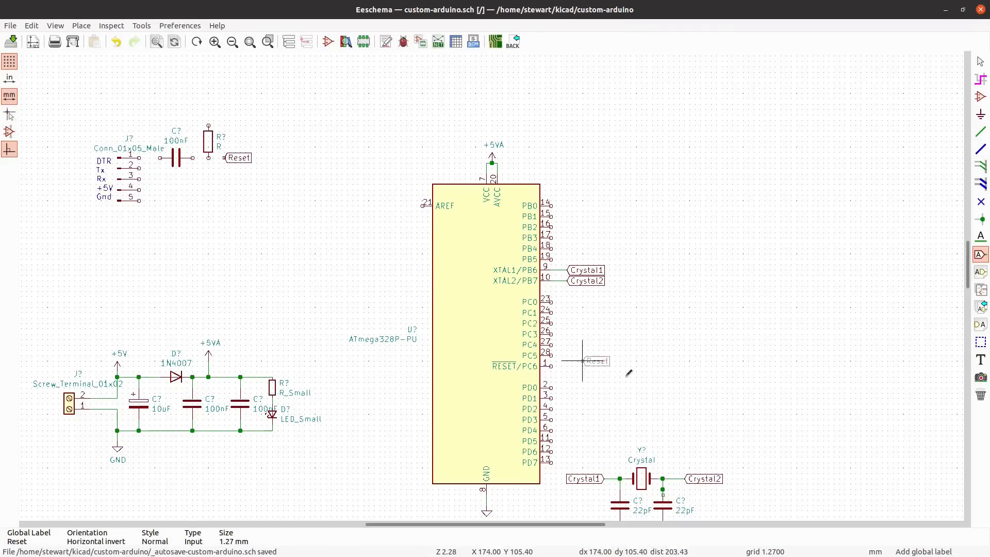
pyautogui.click(566, 364)
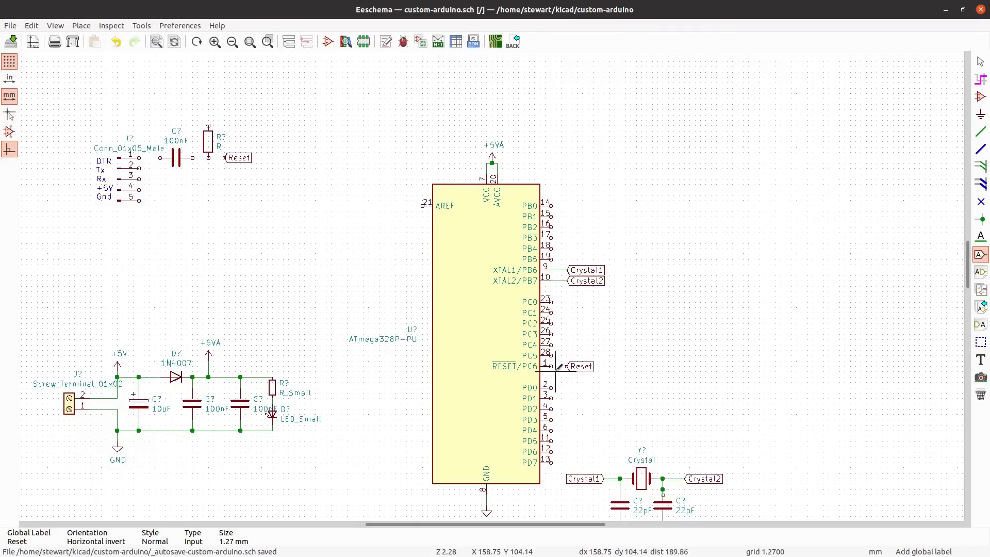
# - Wire the Reset labels to the RESET/PC6 pin and the resistor–capacitor junction, and the capacitor to the connector's DTR pin
pyautogui.press('w')
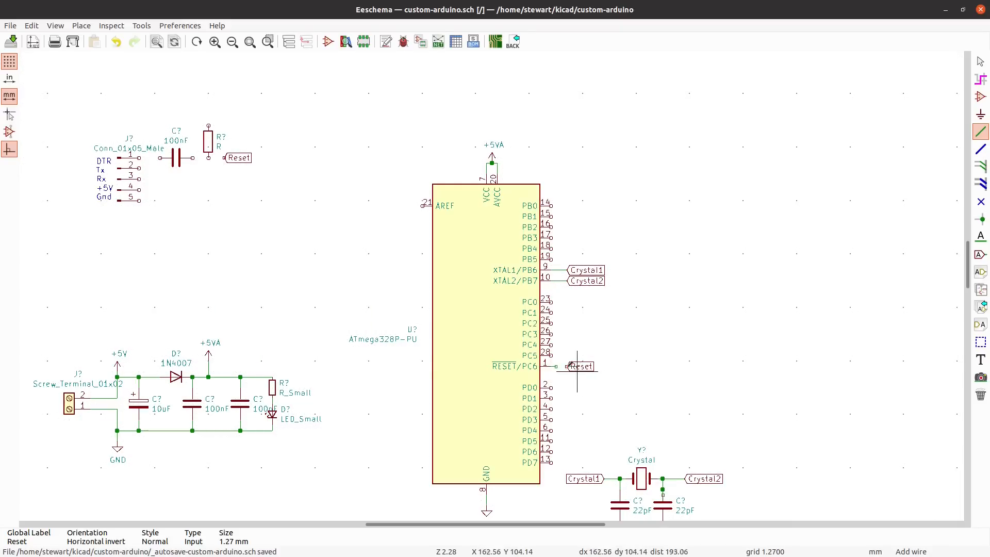
pyautogui.click(208, 158)
pyautogui.click(208, 158)
pyautogui.click(165, 158)
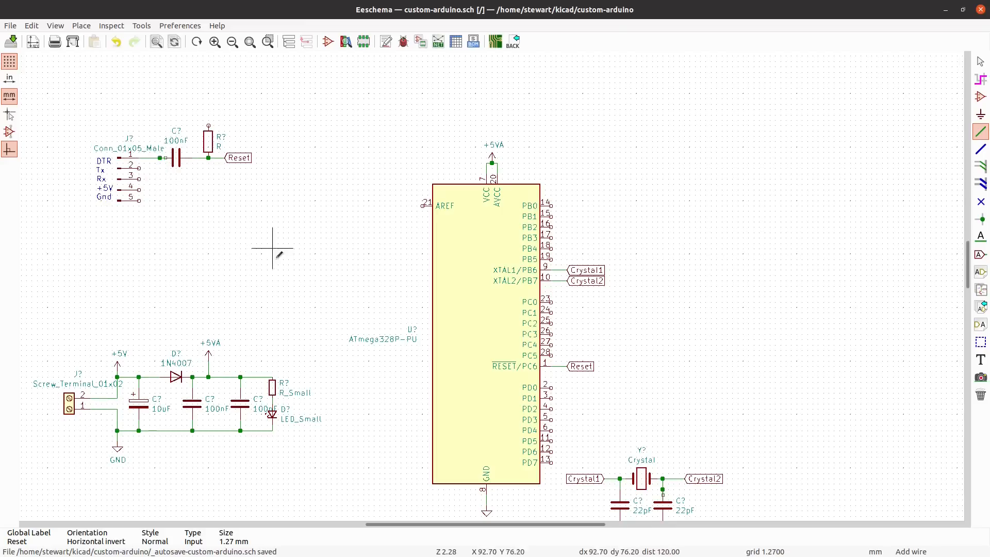
# - Place global labels Rx beside the ATmega328P's PD0 pin and Tx beside its PD1 pin
pyautogui.scroll(-1, 216, 227)
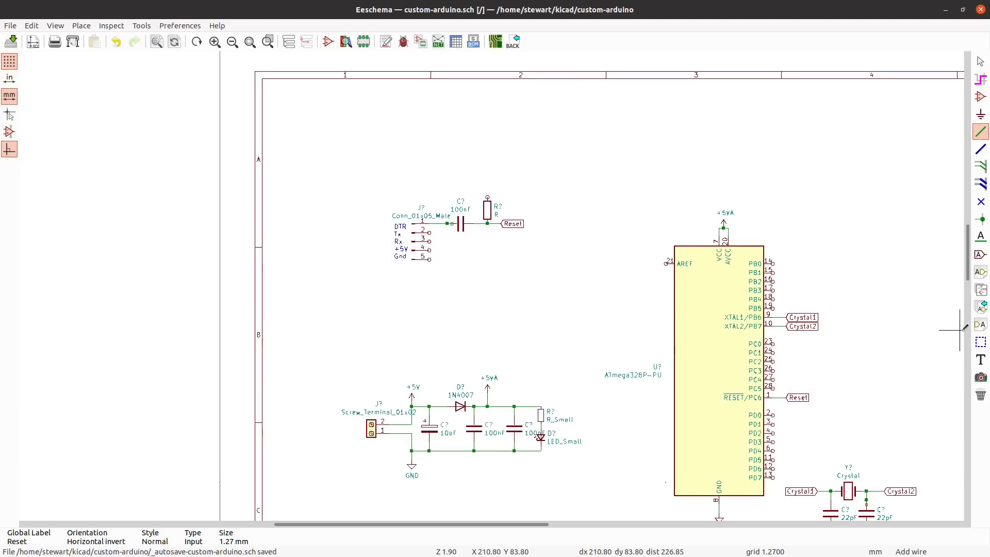
pyautogui.click(981, 255)
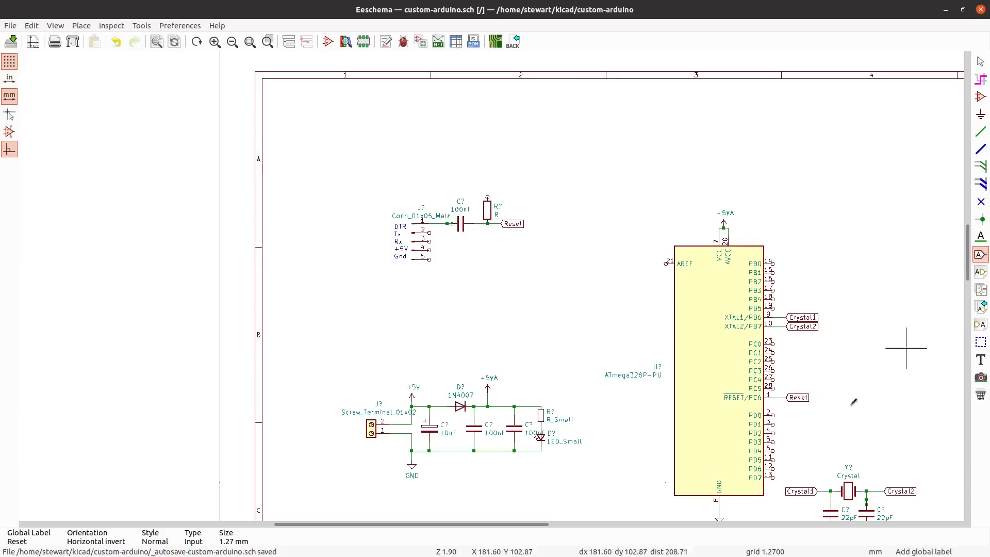
pyautogui.click(787, 412)
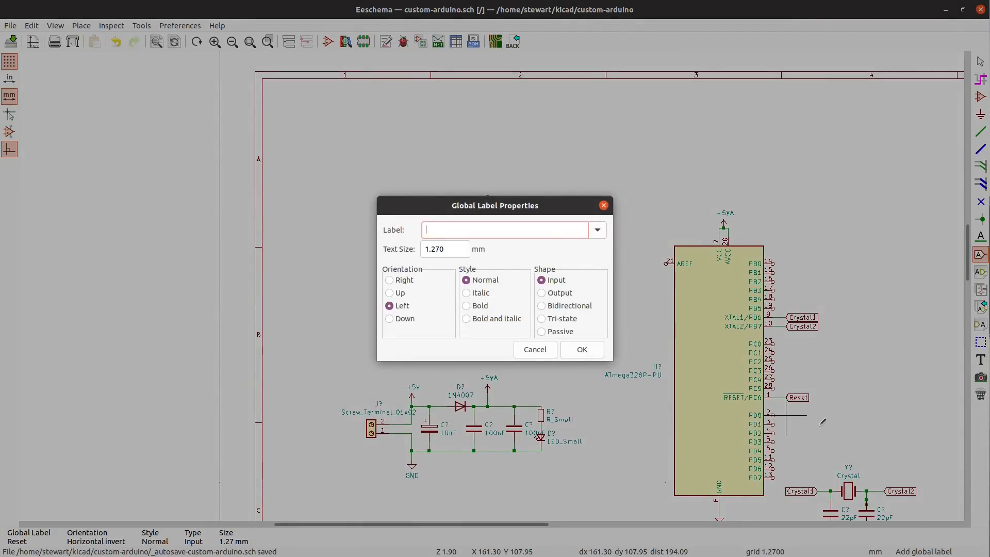
pyautogui.click(573, 350)
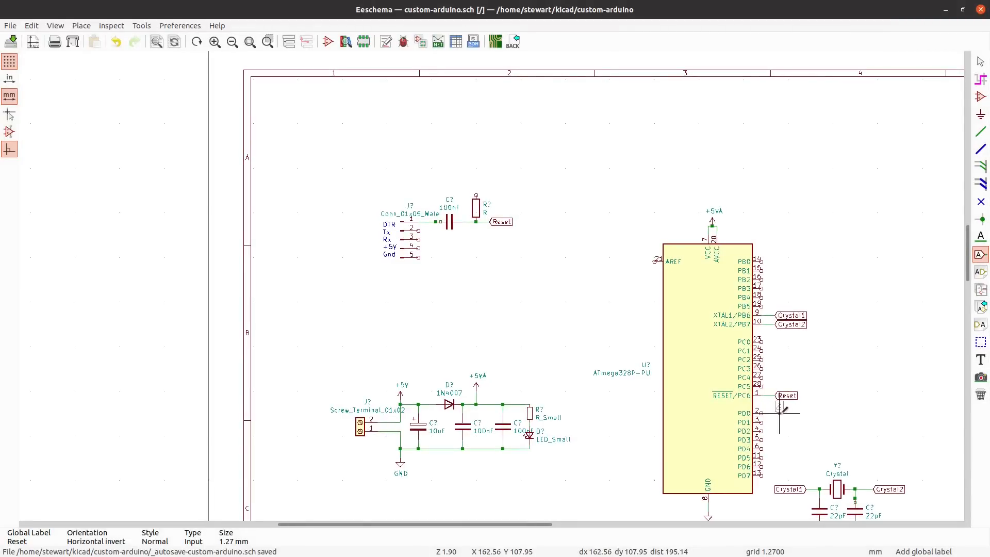
pyautogui.click(775, 413)
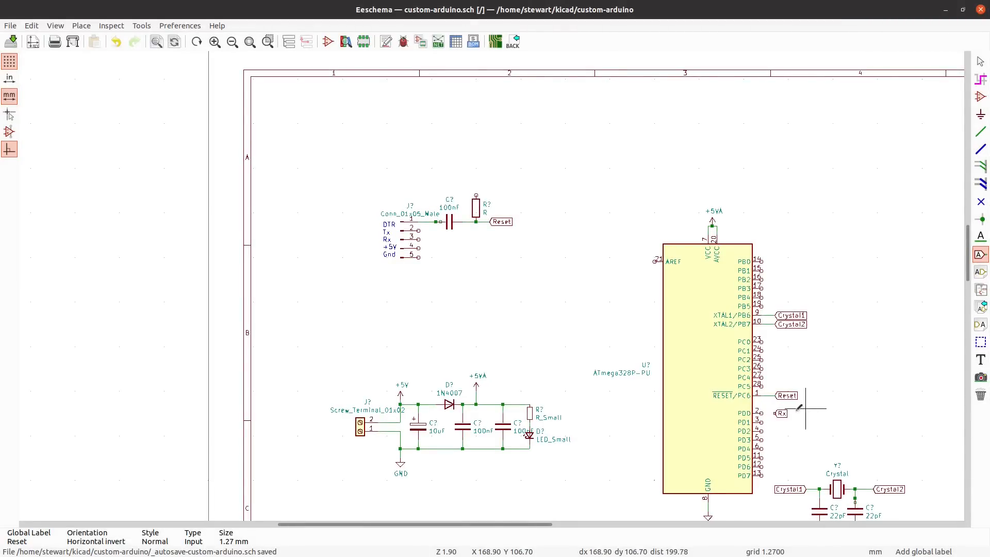
pyautogui.click(780, 421)
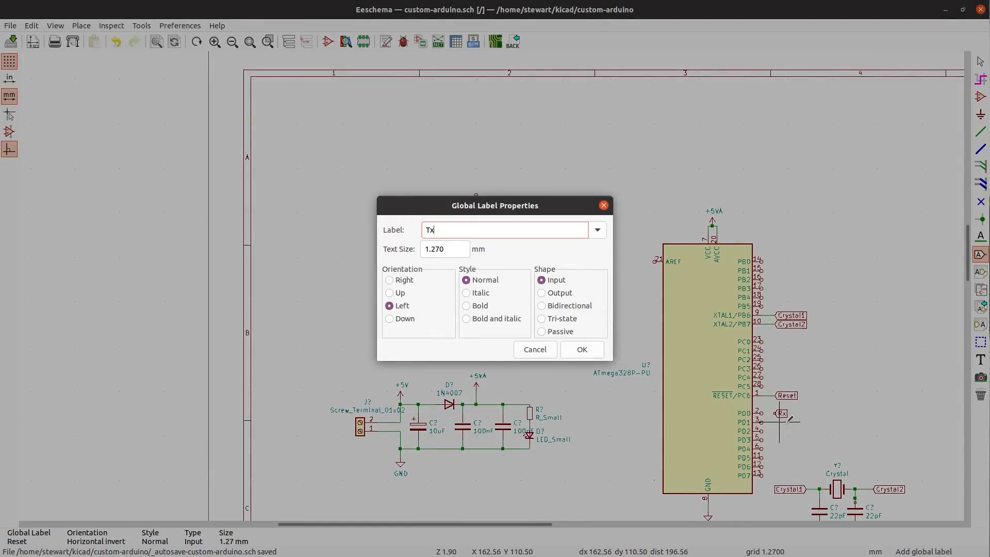
pyautogui.click(571, 355)
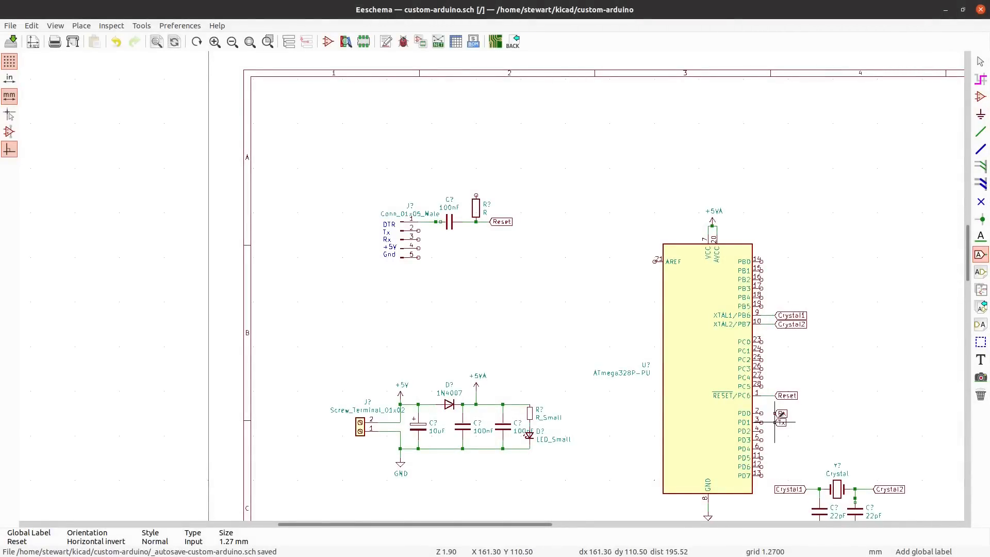
# - Copy the Rx label to the connector's Tx pin and the Tx label to its Rx pin
pyautogui.press('c')
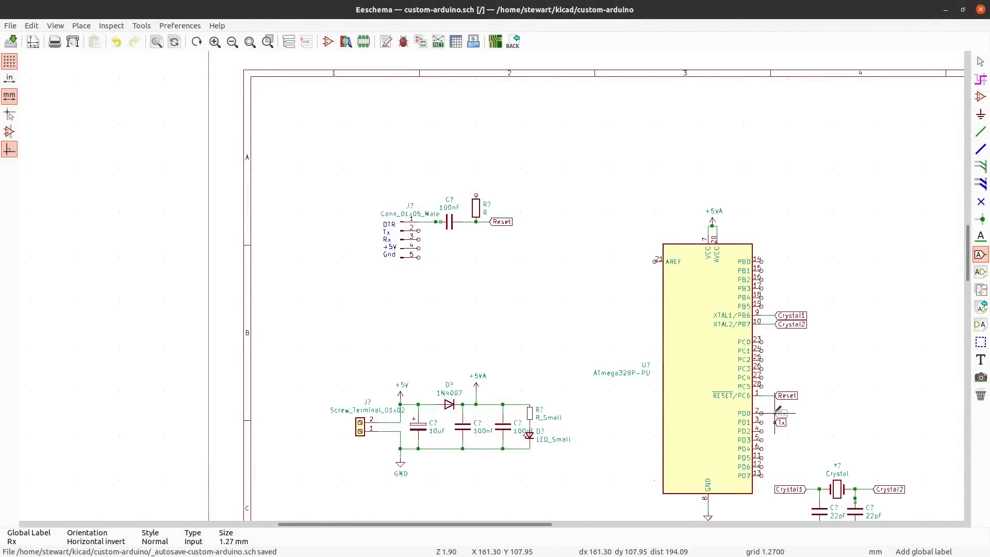
pyautogui.click(428, 231)
pyautogui.press('c')
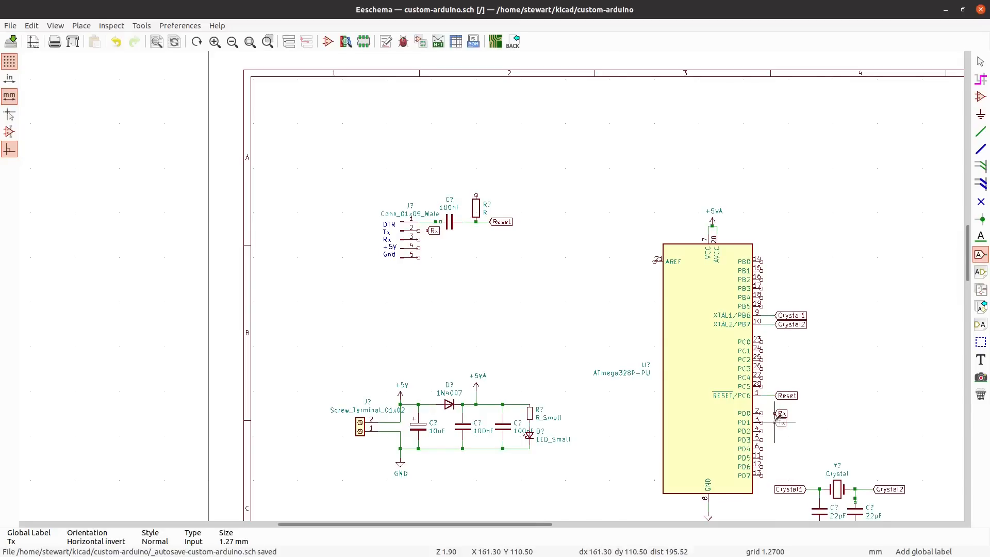
pyautogui.click(431, 239)
# - Wire the Rx and Tx labels to PD0 and PD1 and to connector pins 2 and 3
pyautogui.press('w')
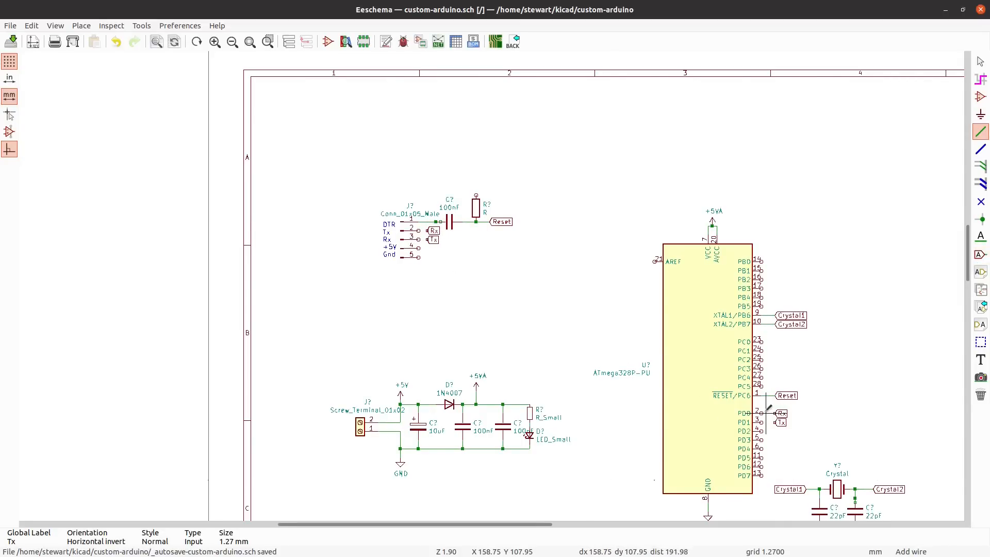
pyautogui.click(775, 413)
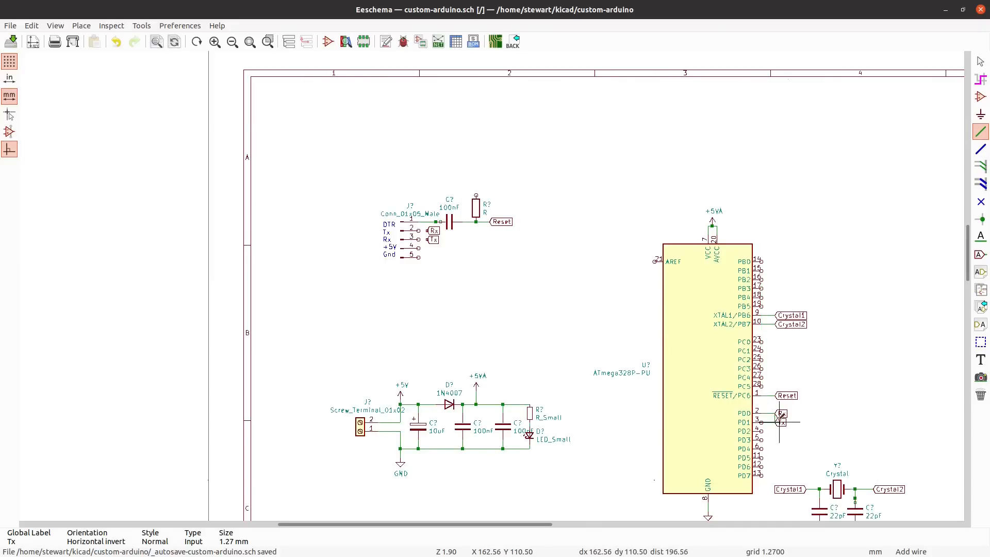
pyautogui.click(775, 422)
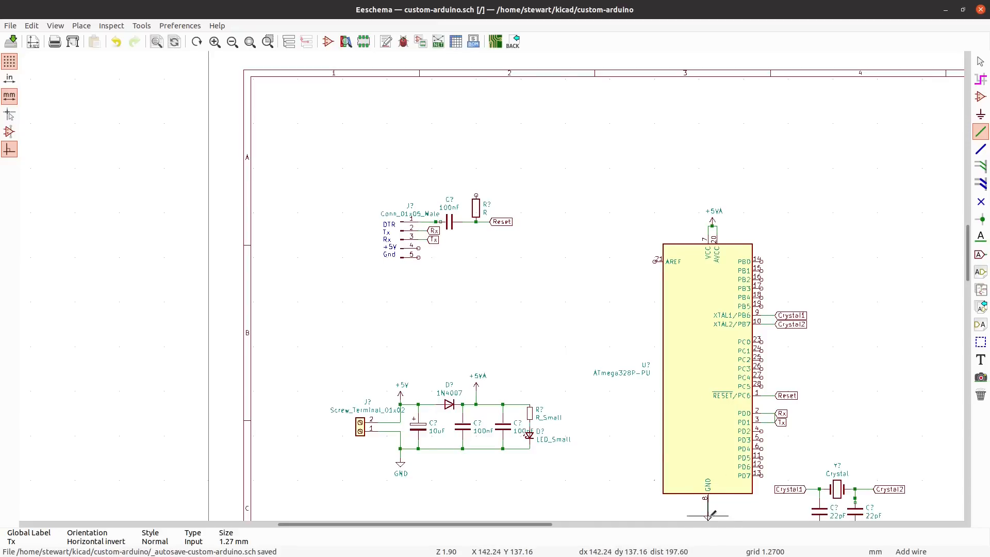
# - Copy the GND symbol beside the connector's Gnd pin and place a horizontal 1N4007 diode in line with its +5V pin
pyautogui.press('c')
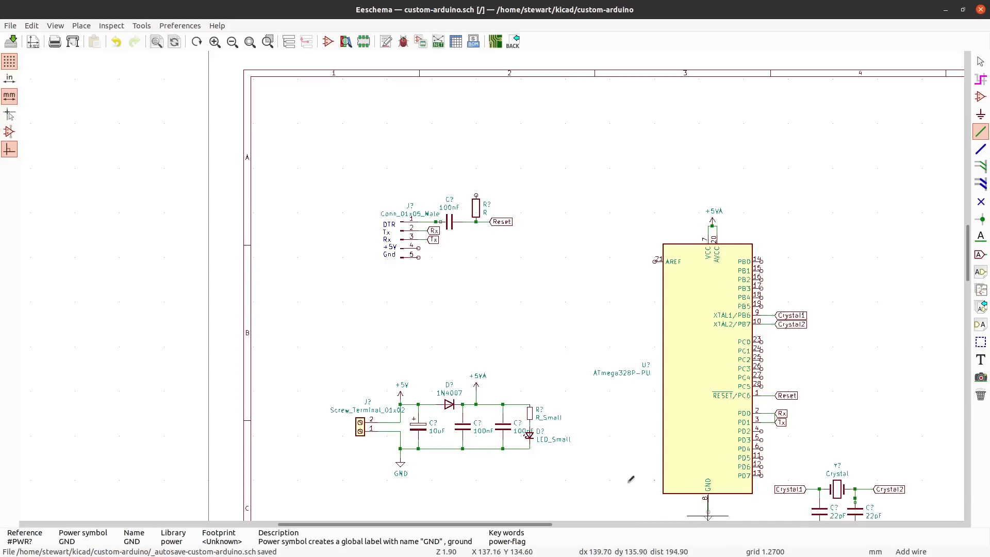
pyautogui.click(428, 261)
pyautogui.press('a')
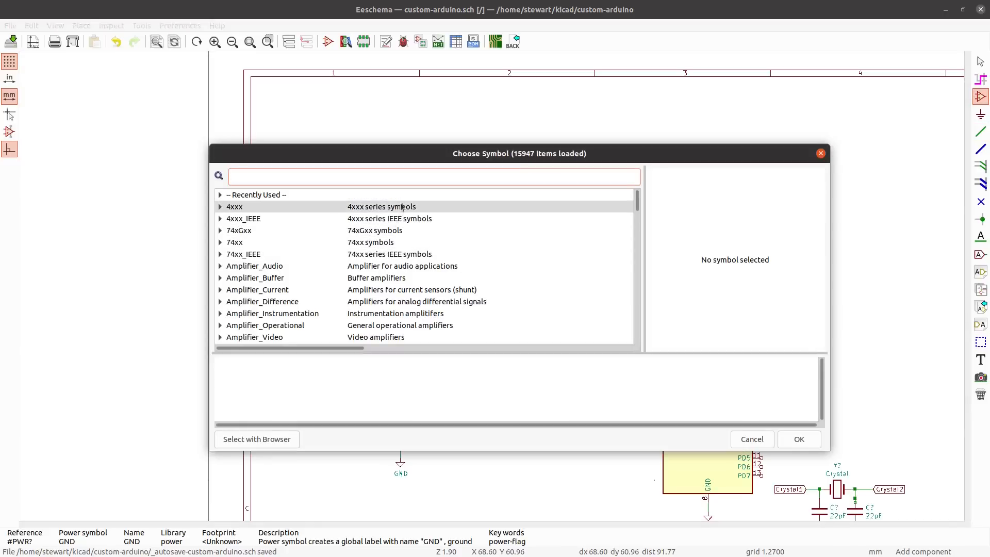
pyautogui.write('1n')
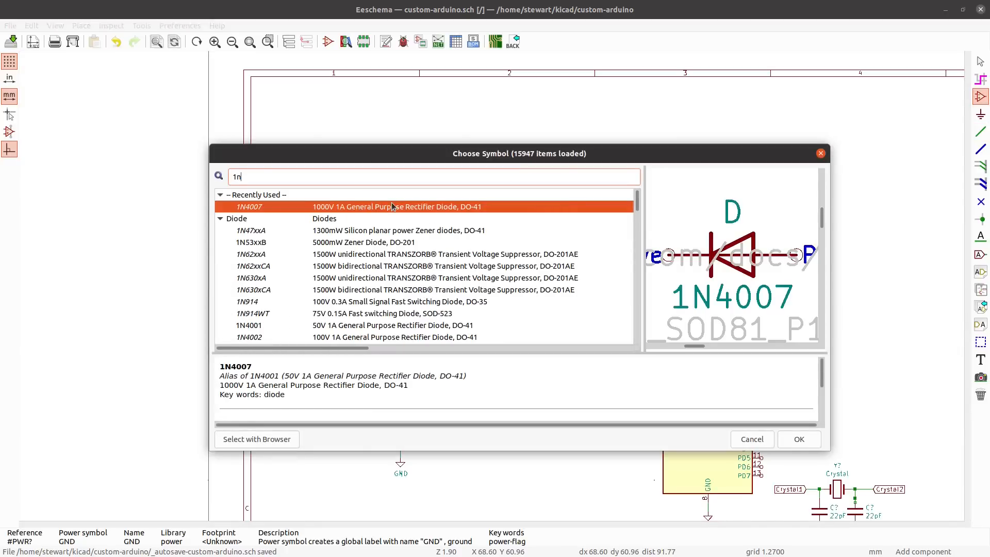
pyautogui.click(797, 443)
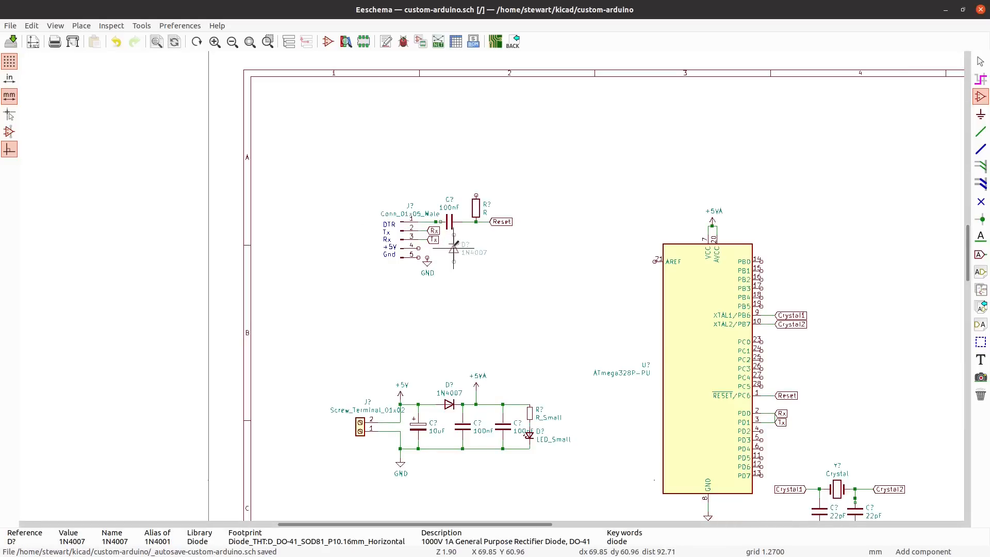
pyautogui.click(453, 249)
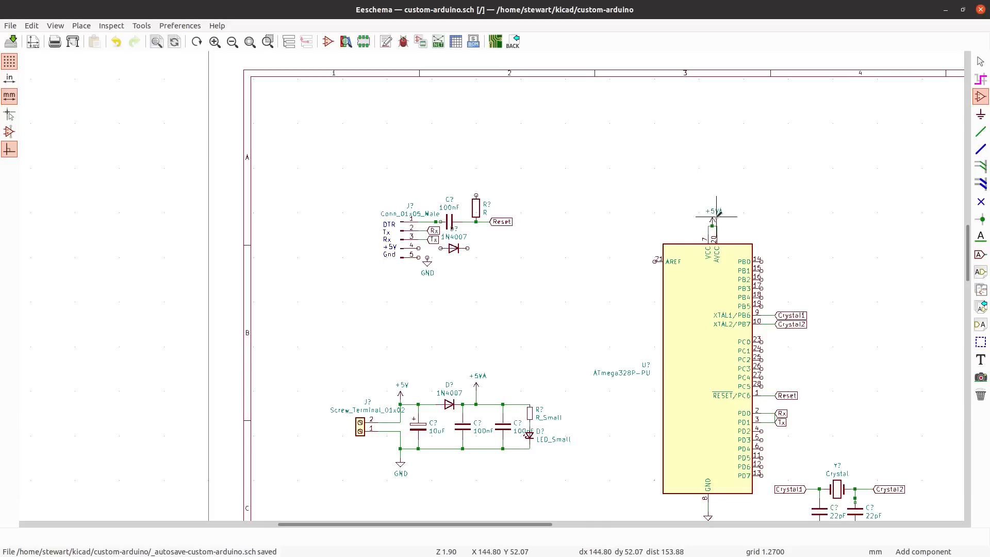
# - Copy the +5VA symbol beside the 1N4007 diode, then wire the connector's +5V pin through the diode to it and Gnd to GND
pyautogui.click(713, 220)
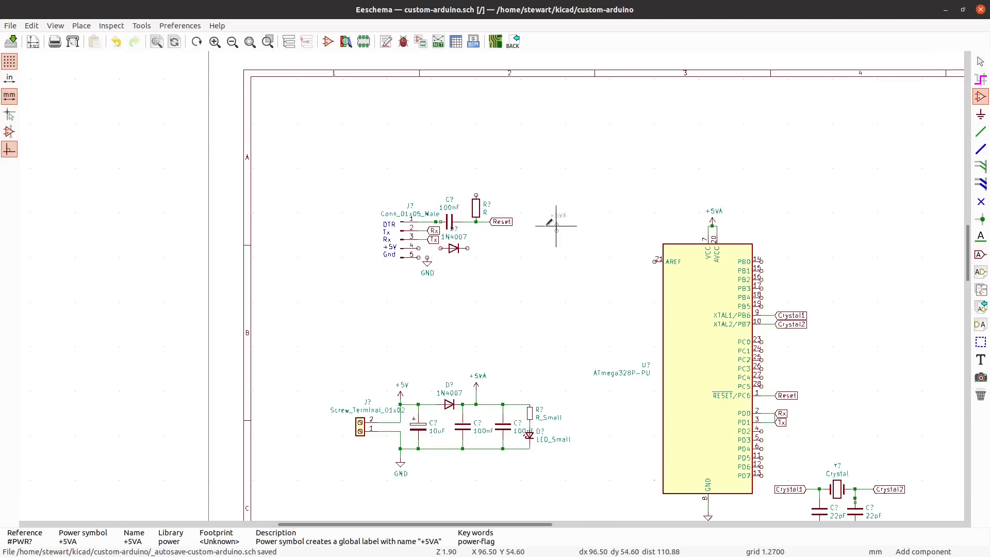
pyautogui.click(482, 242)
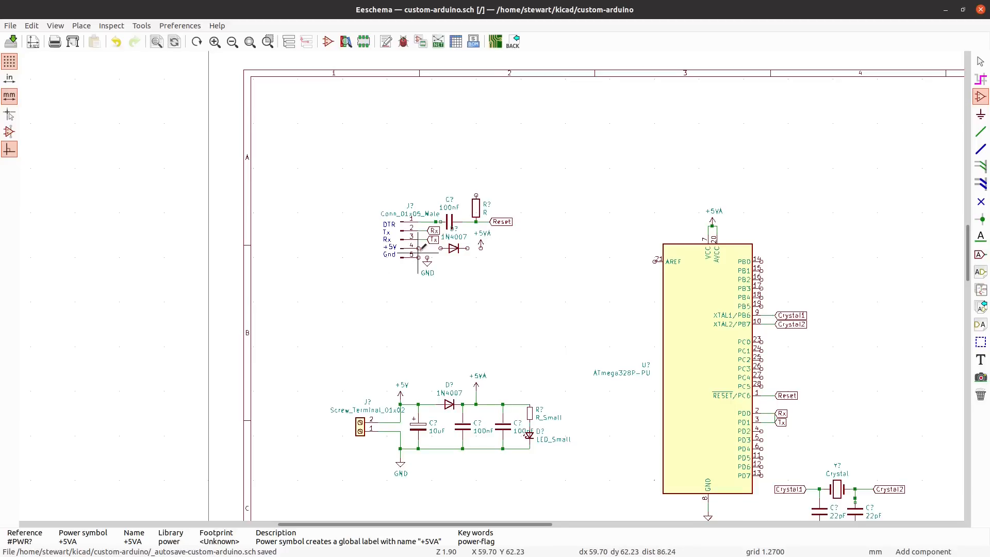
pyautogui.press('w')
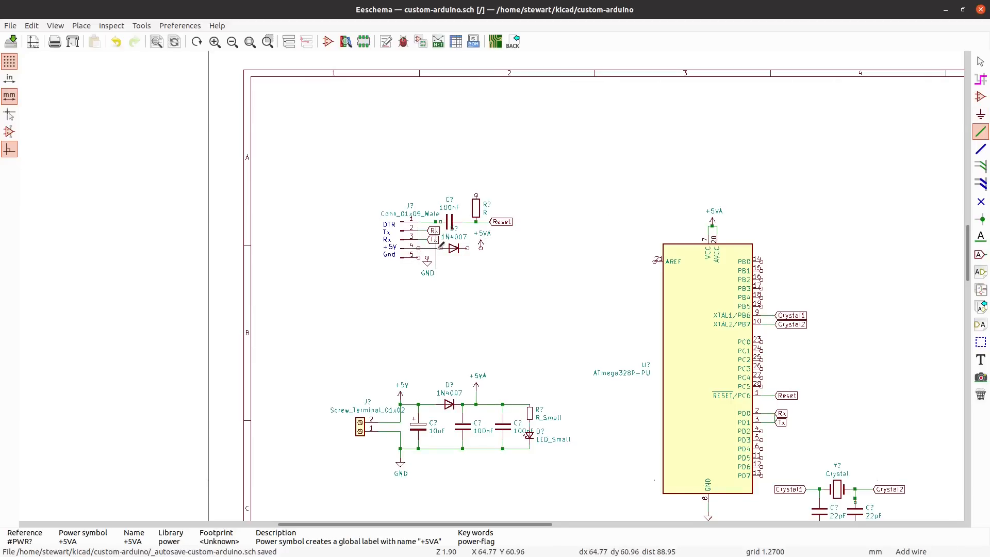
pyautogui.click(480, 248)
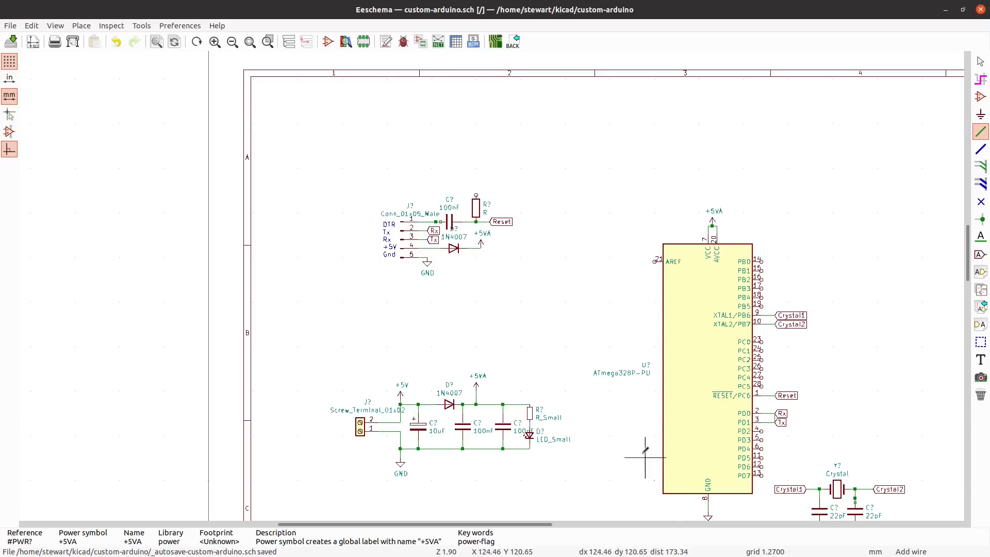
# - Place a global label named LED1 beside the ATmega328P's PD2 pin
pyautogui.scroll(-1, 641, 453)
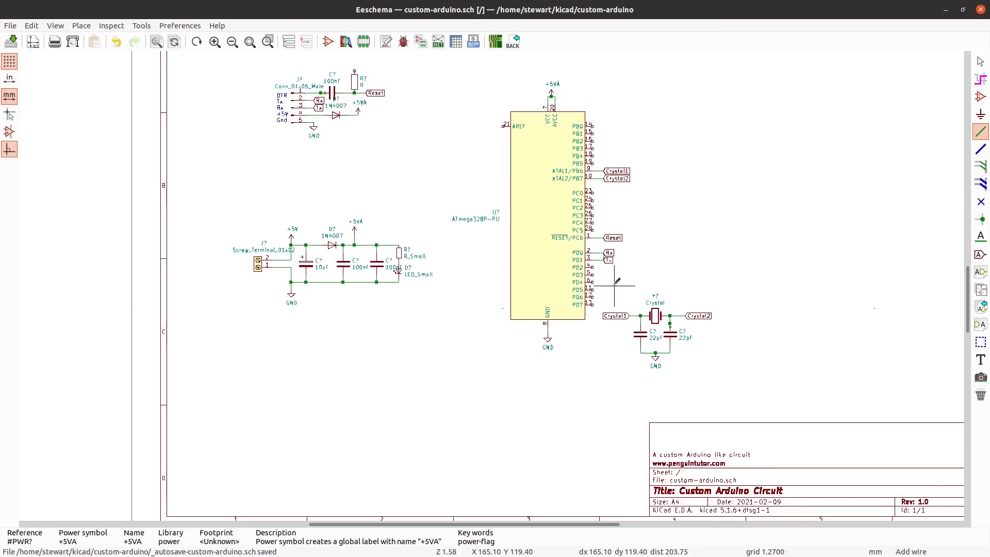
pyautogui.click(981, 254)
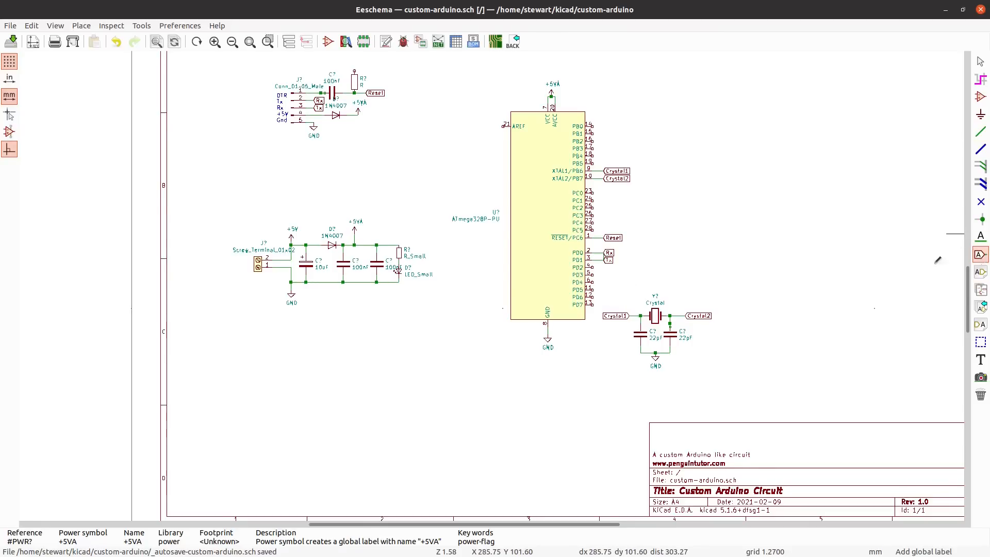
pyautogui.click(605, 266)
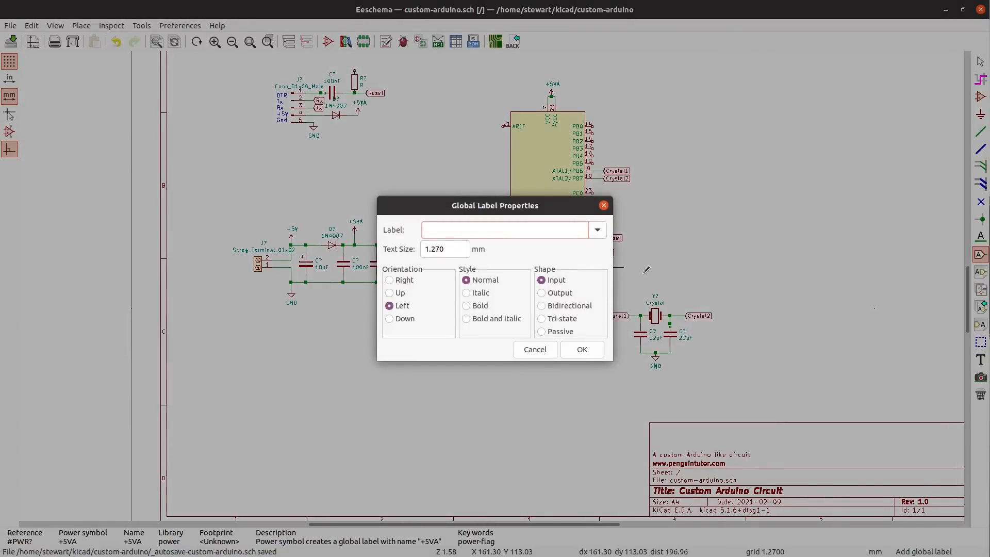
pyautogui.write('LED1')
pyautogui.click(582, 349)
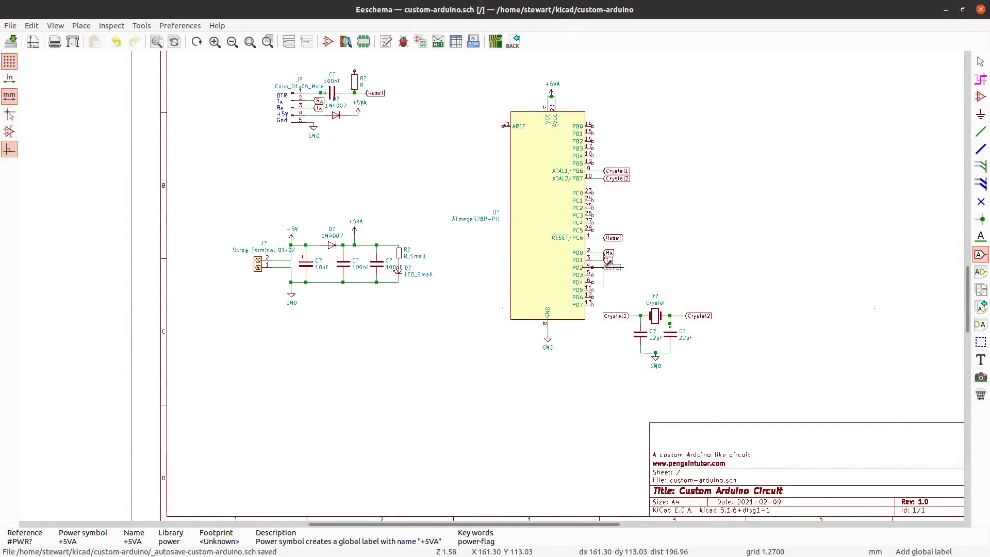
pyautogui.click(605, 267)
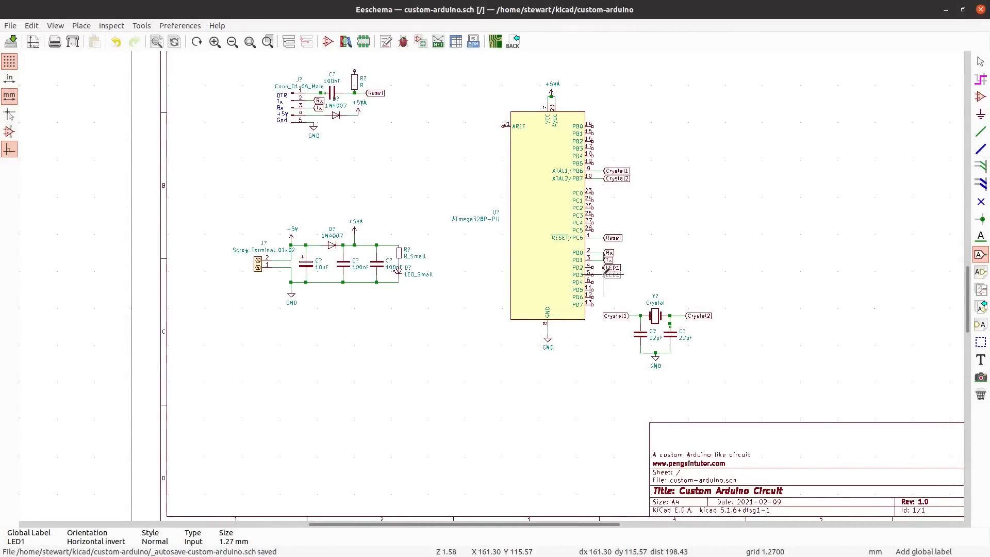
# - Place two more LED1 global labels beside the PD3 and PD4 pins
pyautogui.click(604, 274)
pyautogui.hotkey('ctrl', 'd')
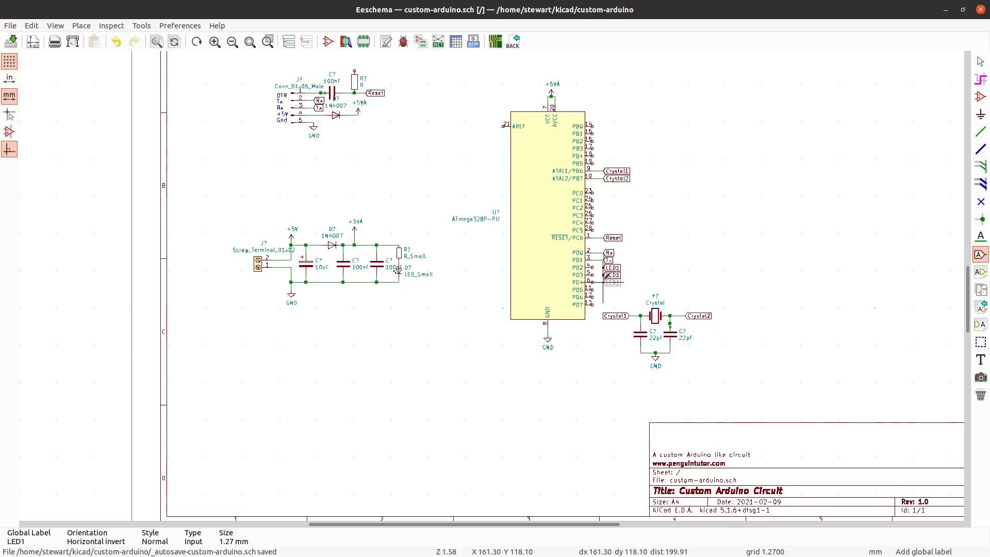
pyautogui.click(603, 282)
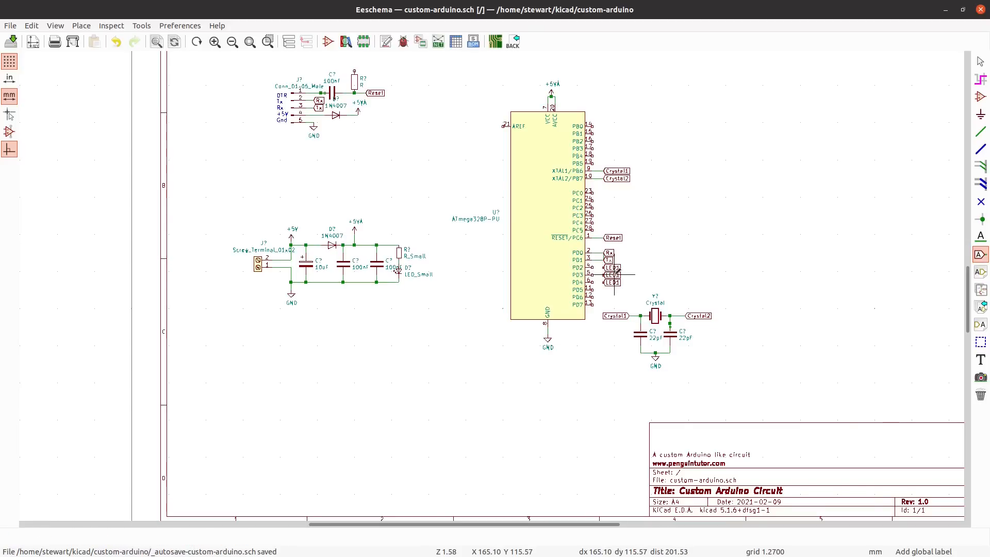
# - Rename the label beside PD3 as LED2 and the label beside PD4 as LED3
pyautogui.click(615, 276)
pyautogui.click(479, 229)
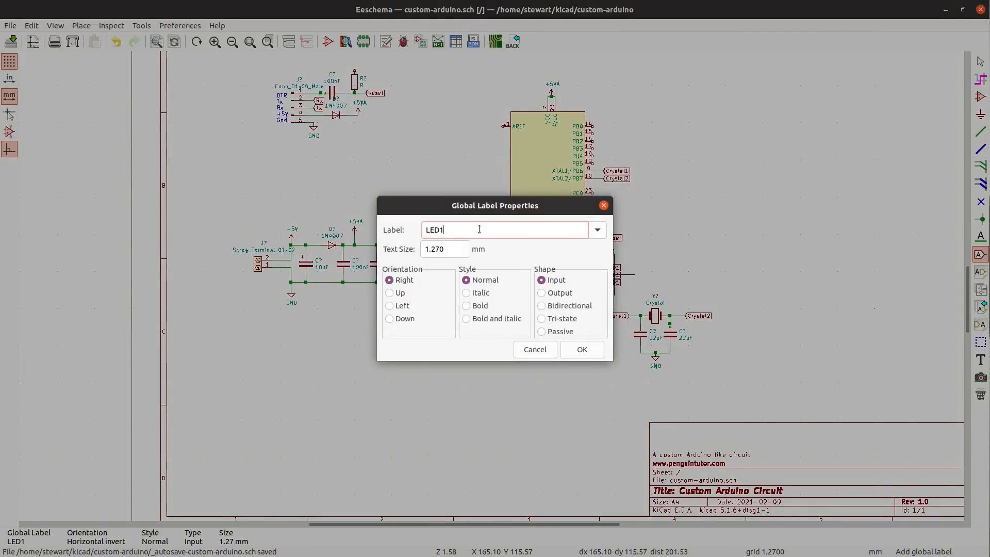
pyautogui.press('BackSpace')
pyautogui.write('2')
pyautogui.click(580, 349)
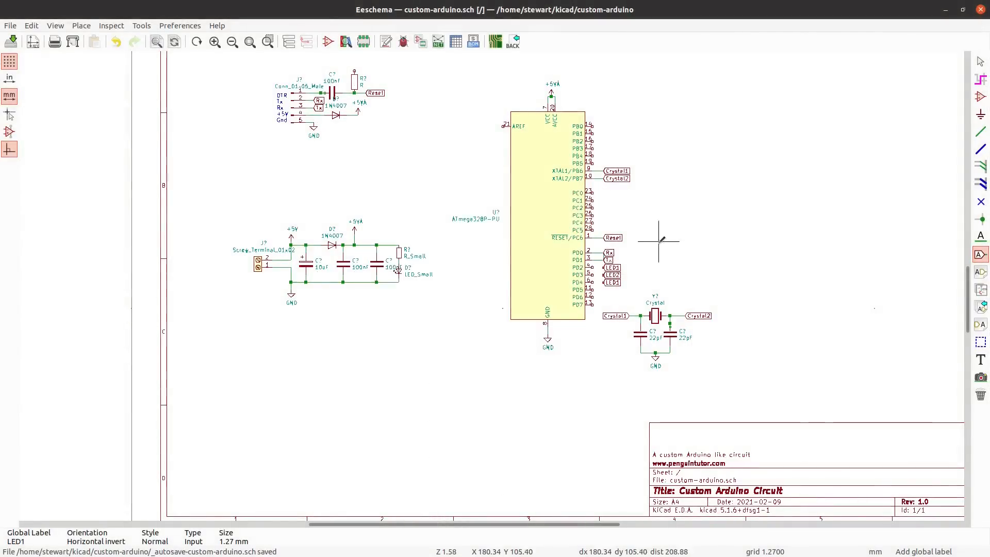
pyautogui.click(614, 282)
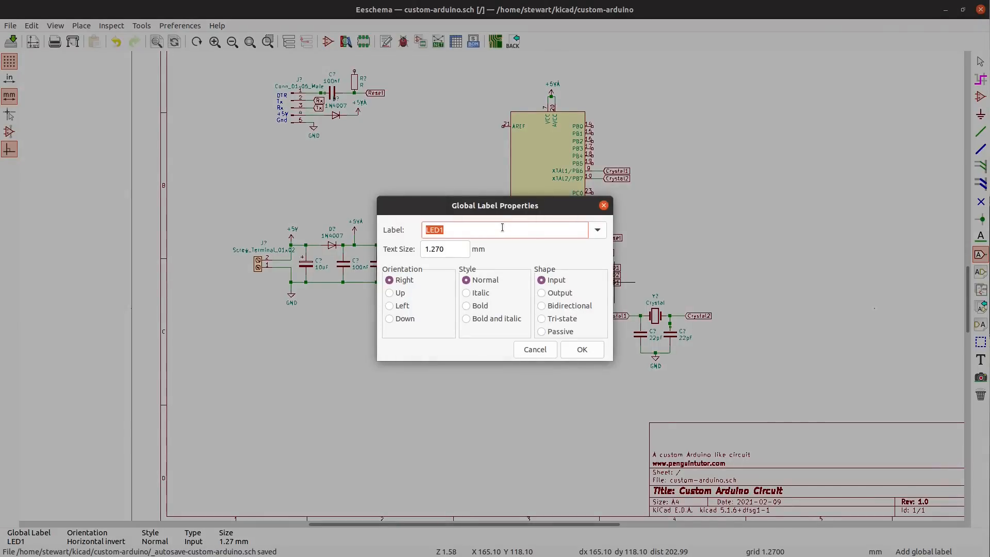
pyautogui.click(503, 227)
pyautogui.click(583, 353)
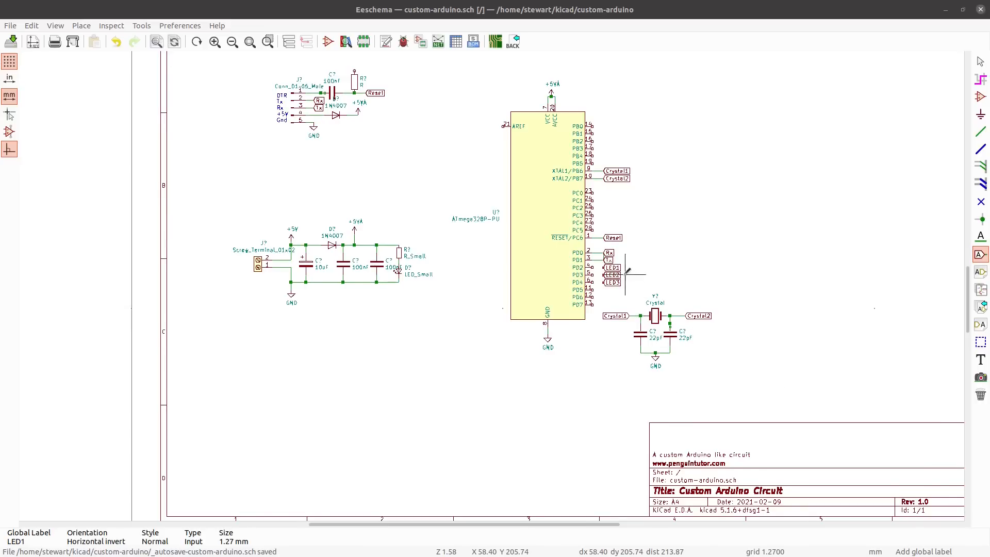
# - Copy the block of LED1, LED2 and LED3 labels and paste it into the empty area right of the ATmega328P
pyautogui.click(981, 62)
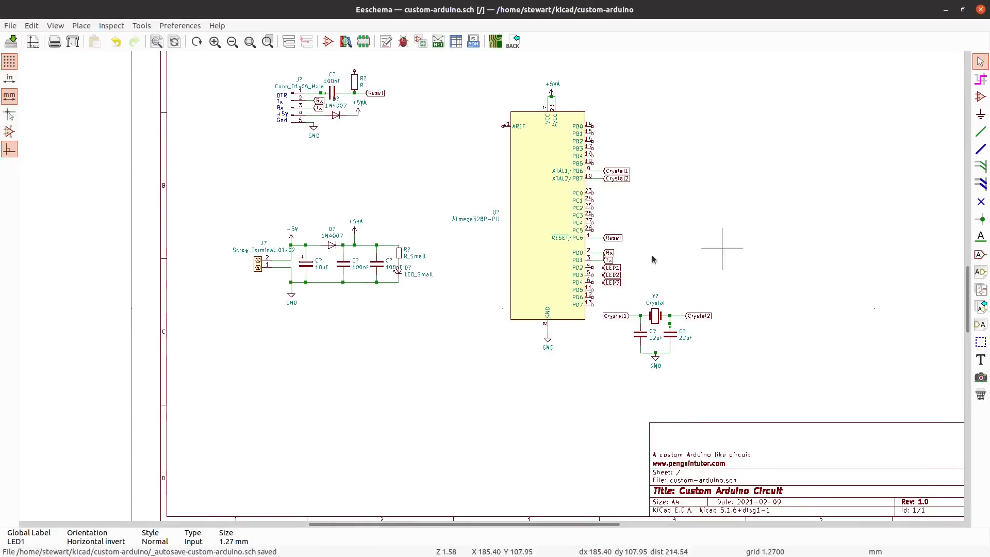
pyautogui.moveTo(641, 265); pyautogui.dragTo(612, 287)
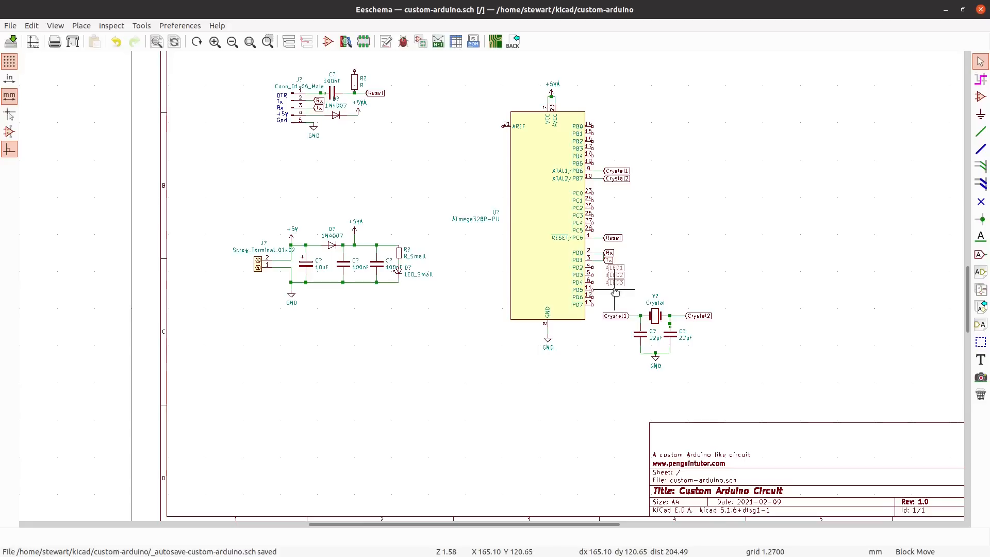
pyautogui.rightClick(612, 292)
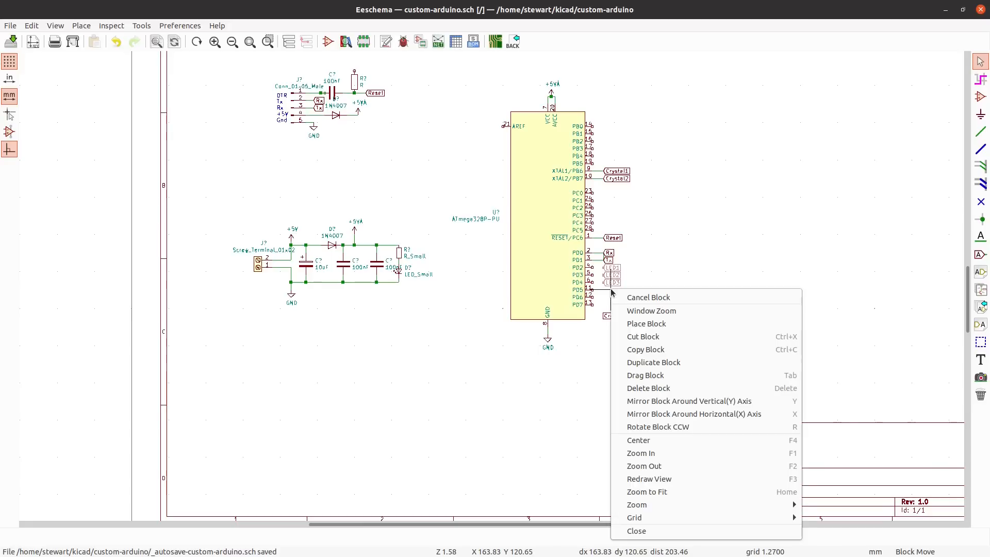
pyautogui.click(665, 350)
pyautogui.rightClick(781, 219)
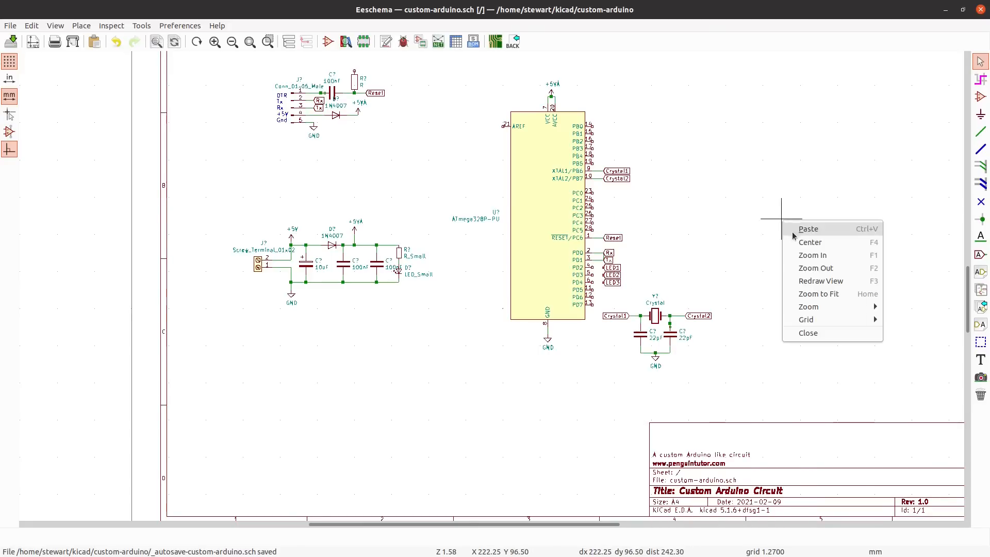
pyautogui.click(794, 231)
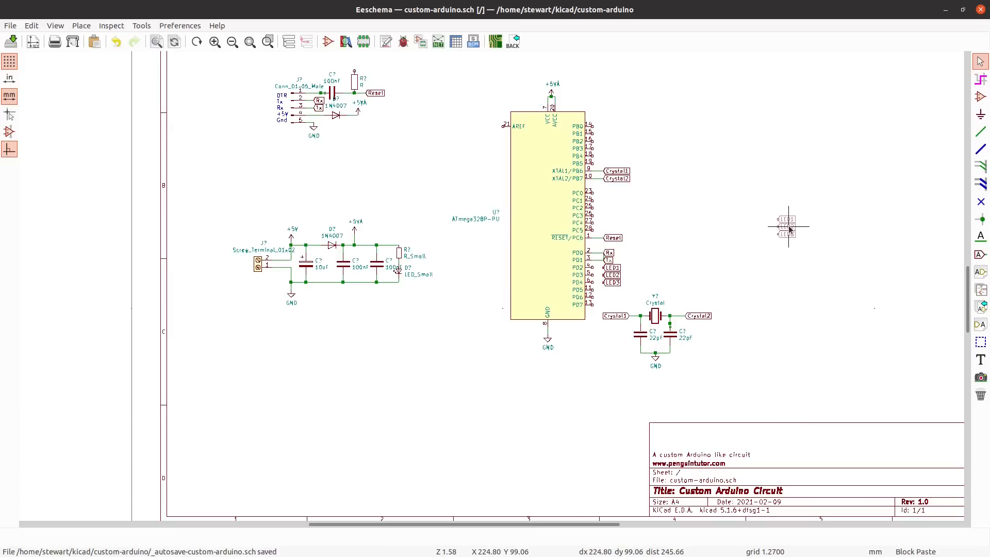
pyautogui.rightClick(790, 226)
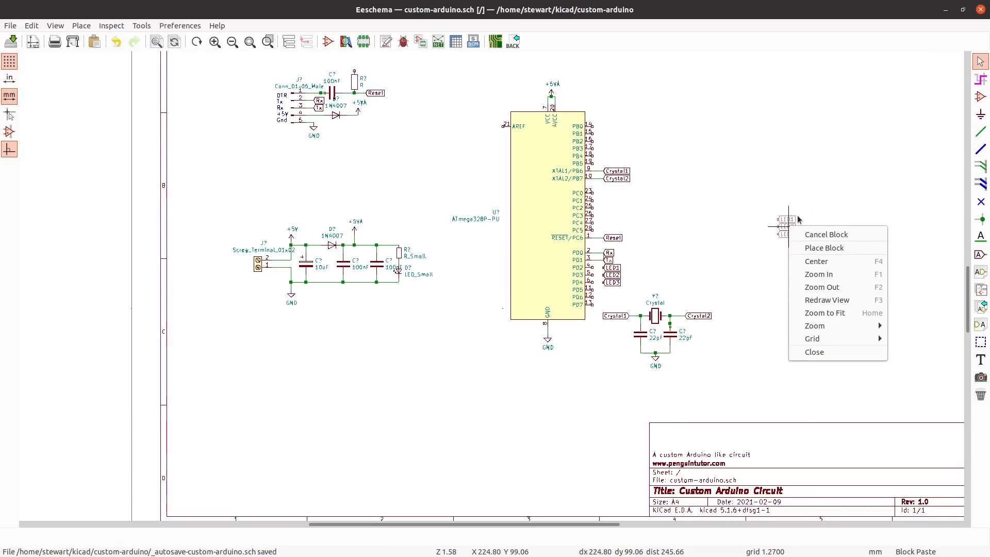
pyautogui.click(798, 216)
pyautogui.click(797, 219)
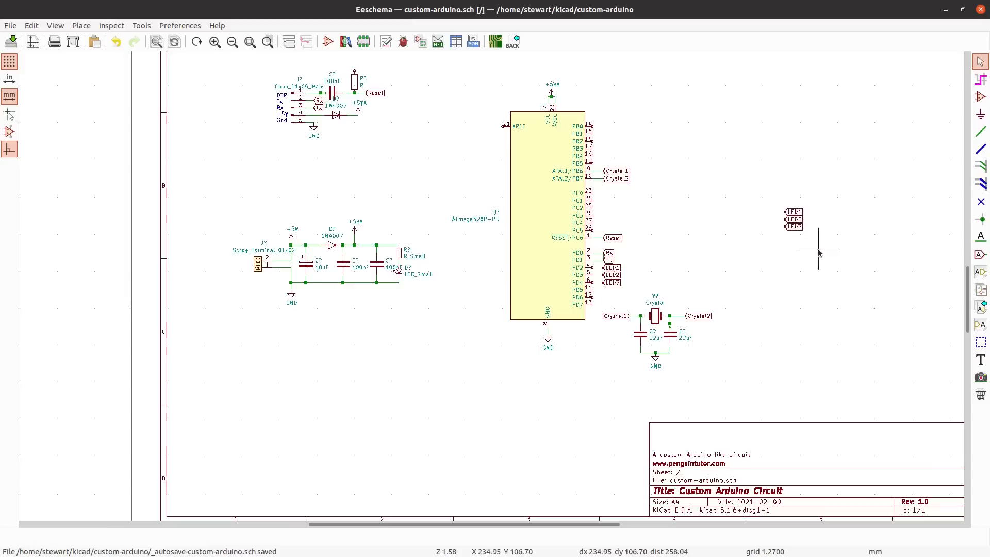
# - Mirror the pasted LED label block around its vertical axis and place it slightly higher in the same empty area
pyautogui.moveTo(818, 252); pyautogui.dragTo(759, 195)
pyautogui.rightClick(775, 183)
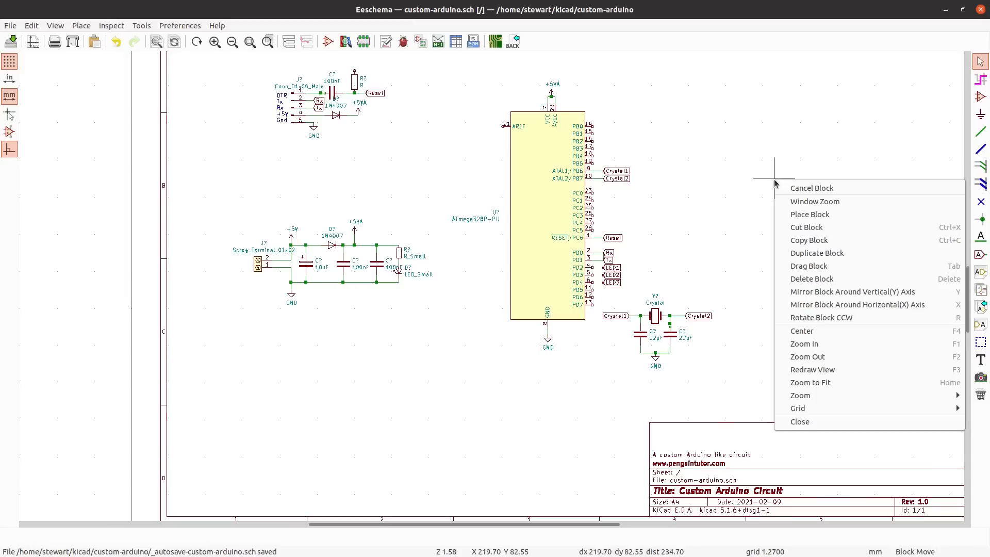
pyautogui.click(829, 304)
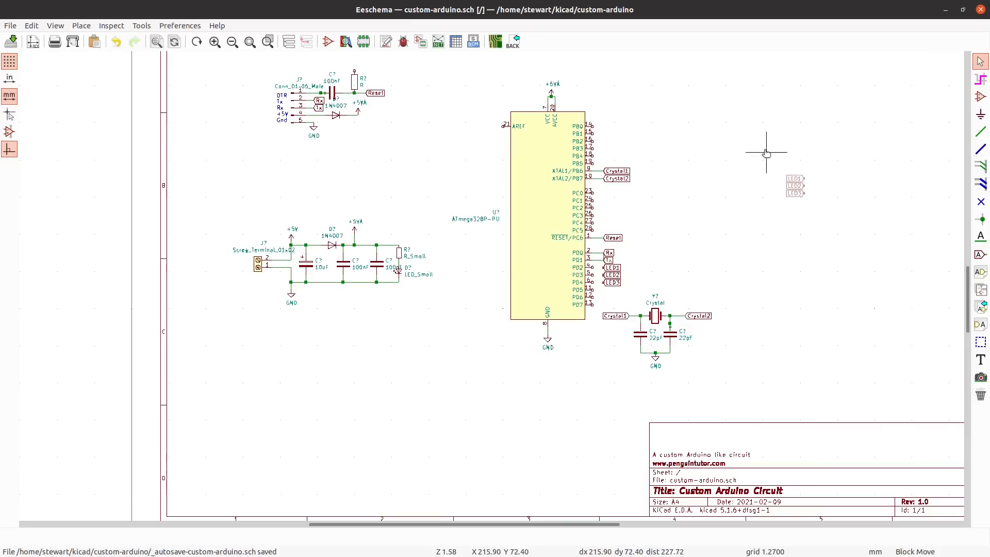
pyautogui.click(763, 170)
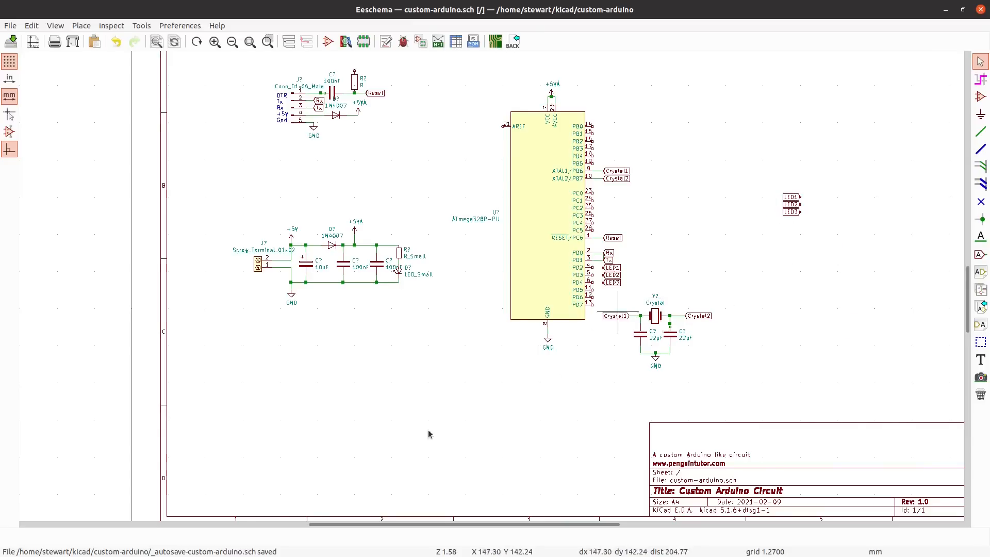
# - Spread the mirrored LED1, LED2 and LED3 labels vertically so they sit about 5 mm apart
pyautogui.click(791, 200)
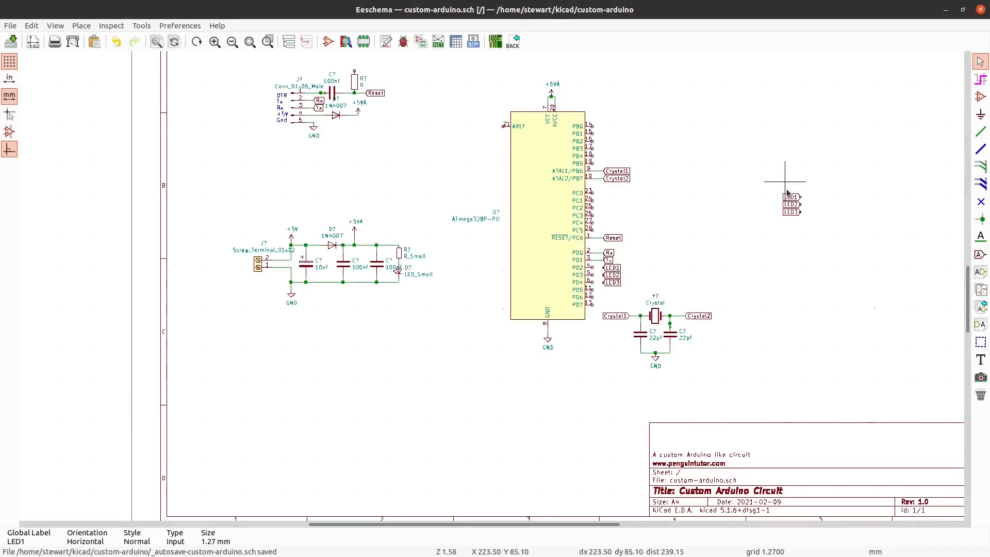
pyautogui.press('m')
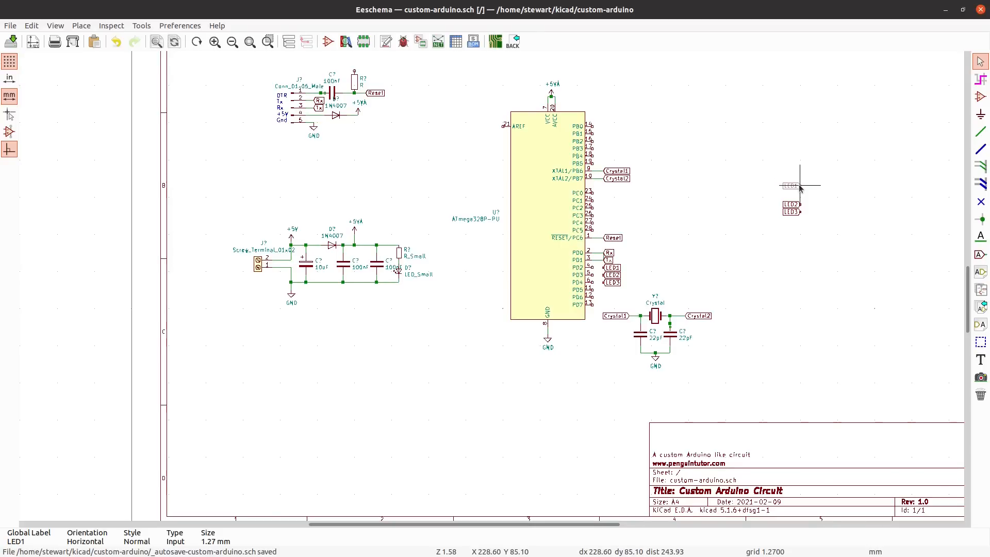
pyautogui.click(800, 185)
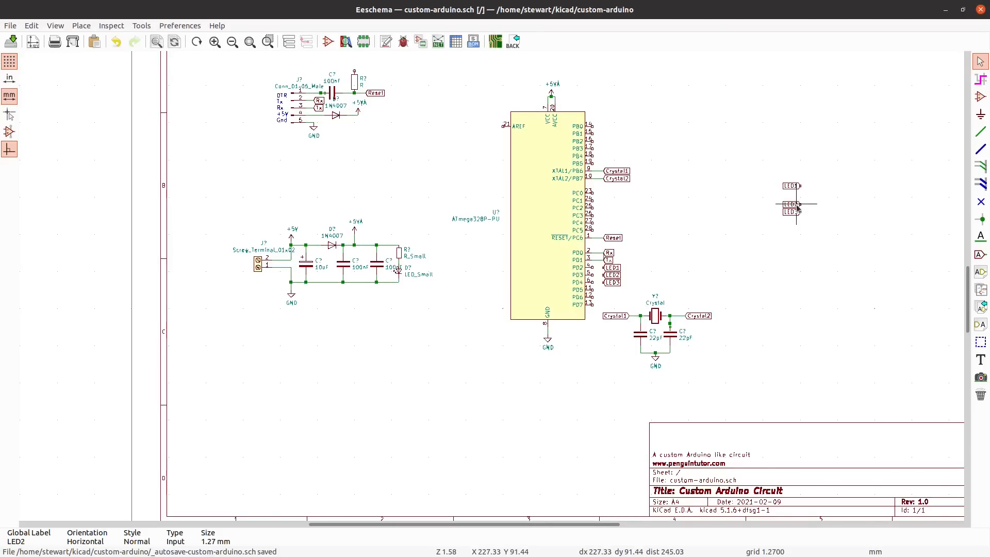
pyautogui.press('m')
pyautogui.click(800, 200)
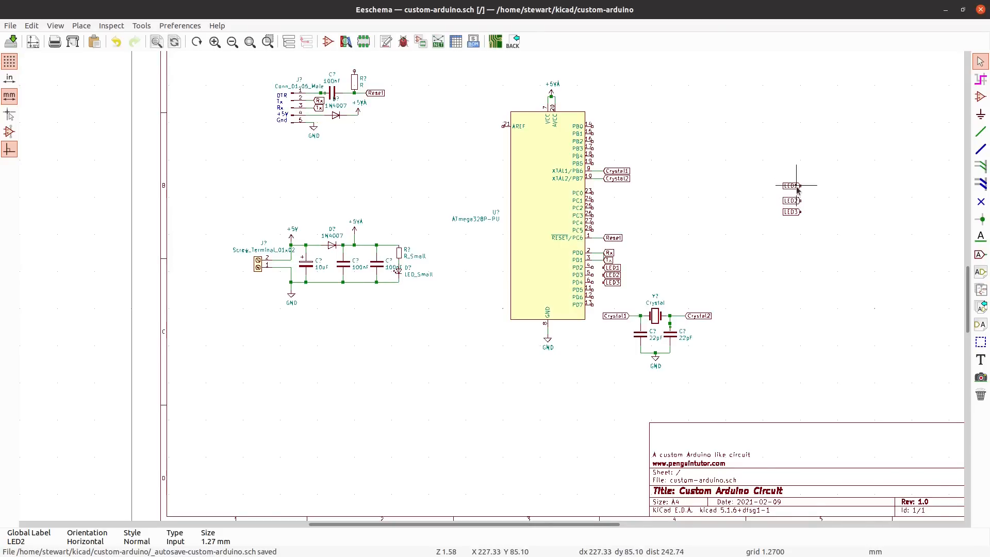
pyautogui.press('m')
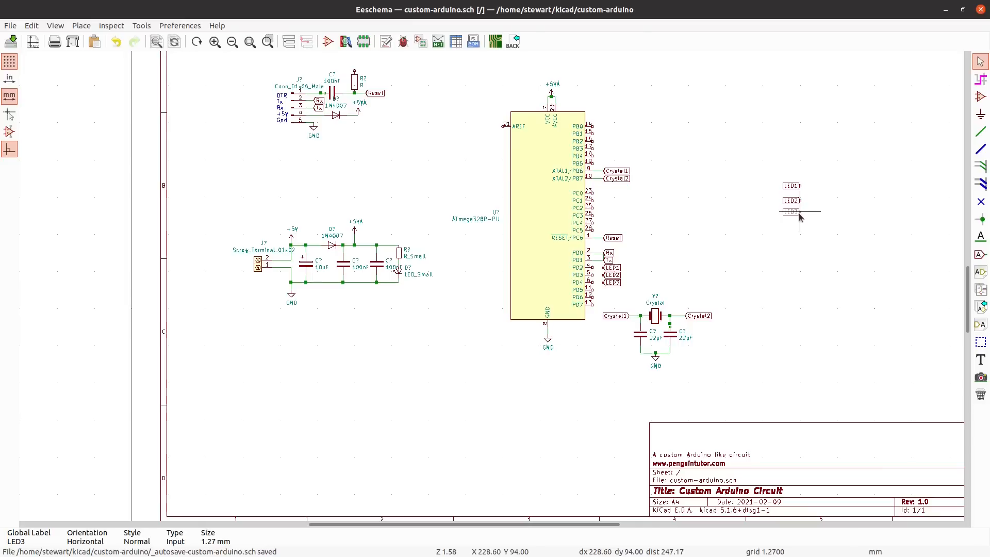
pyautogui.click(800, 216)
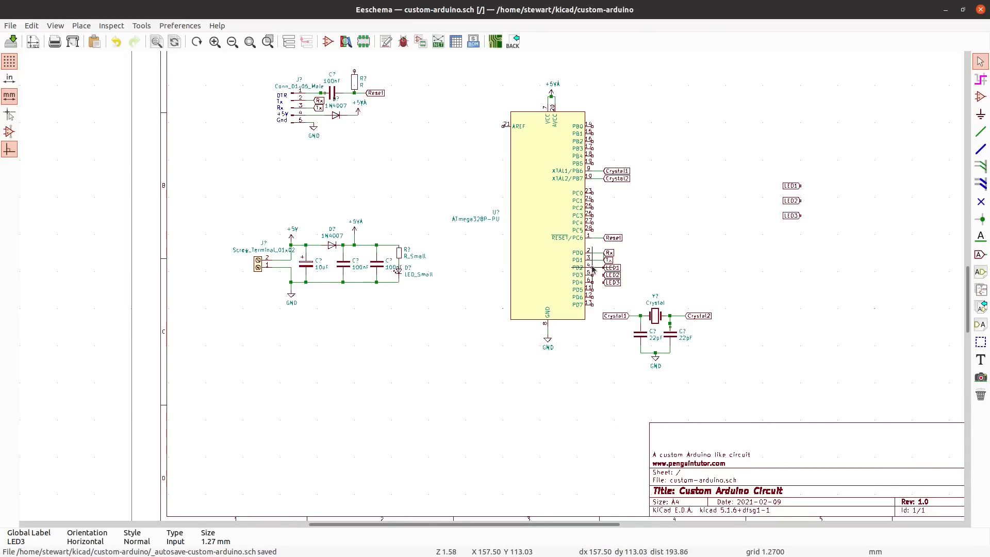
# - Wire the ATmega328P's PD2, PD3 and PD4 pins to the adjacent LED1, LED2 and LED3 labels
pyautogui.press('w')
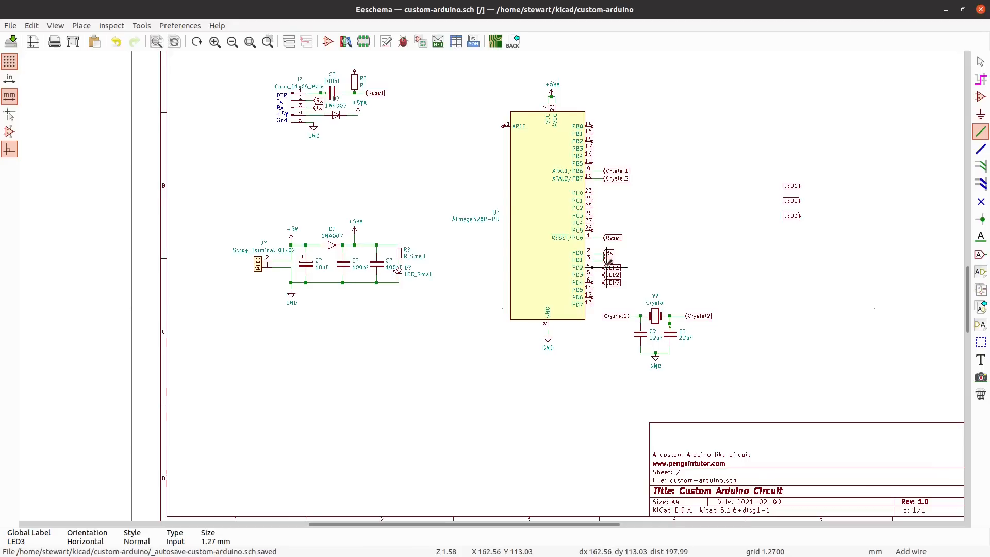
pyautogui.click(605, 267)
pyautogui.click(604, 275)
pyautogui.click(605, 283)
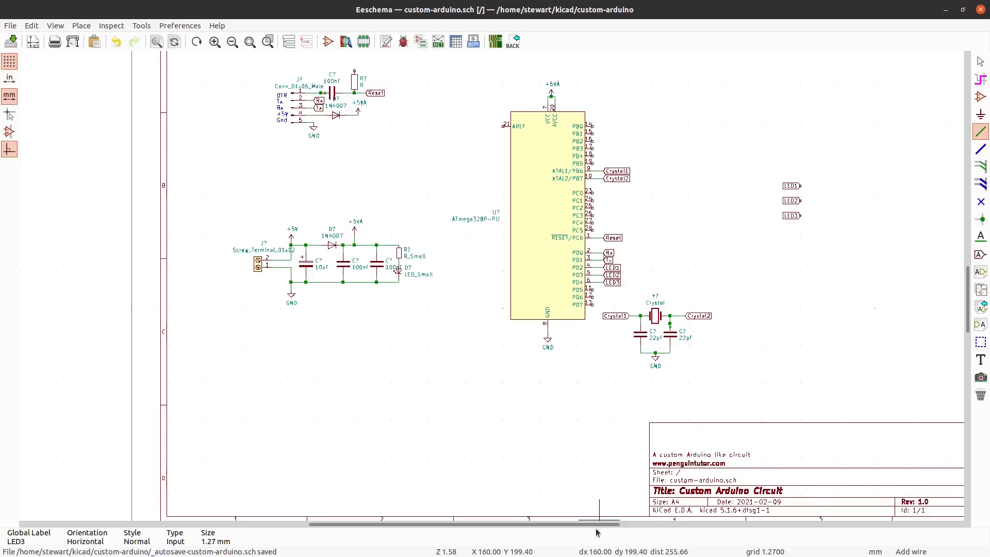
pyautogui.moveTo(597, 531); pyautogui.dragTo(645, 532)
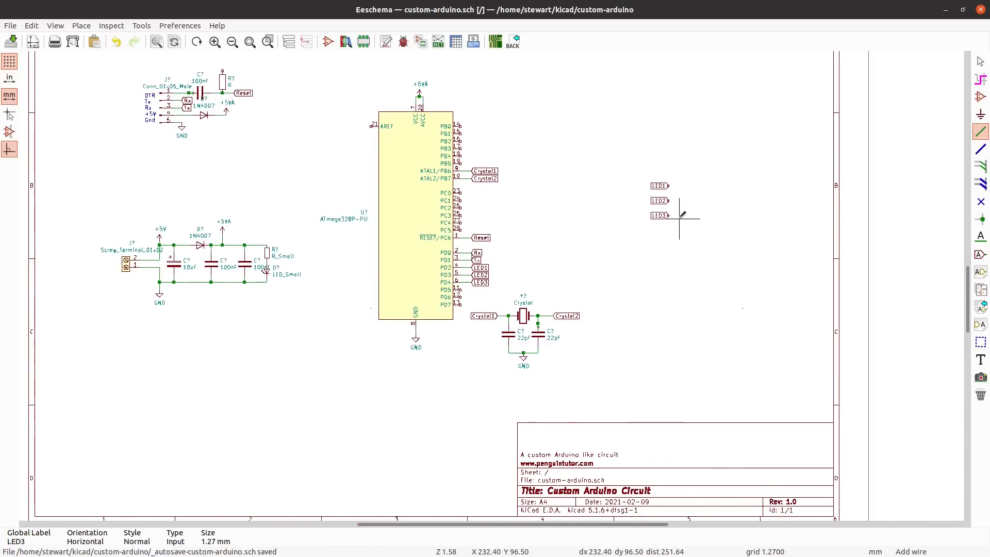
pyautogui.scroll(2, 680, 219)
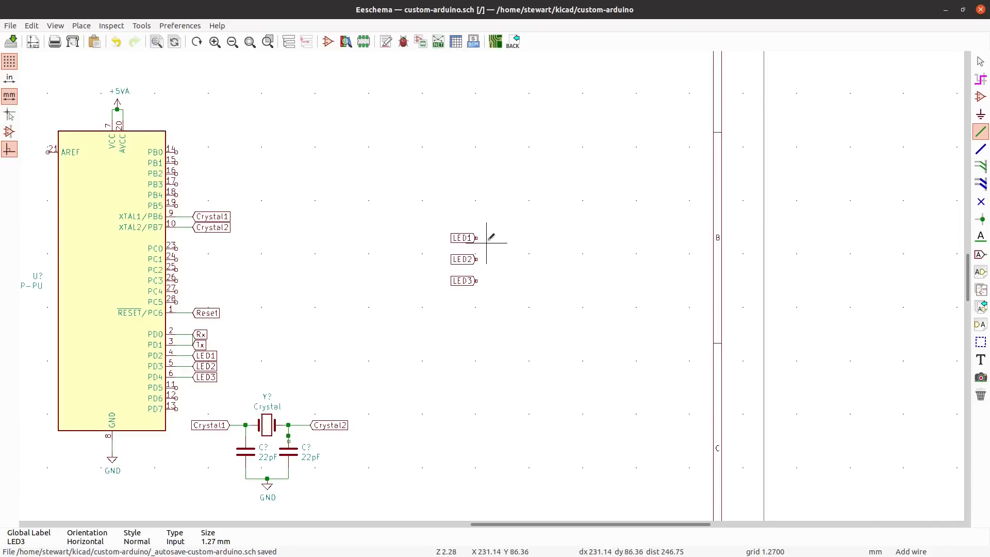
# - Place three horizontal R resistors, one beside each of the spread LED1, LED2 and LED3 labels
pyautogui.write('a')
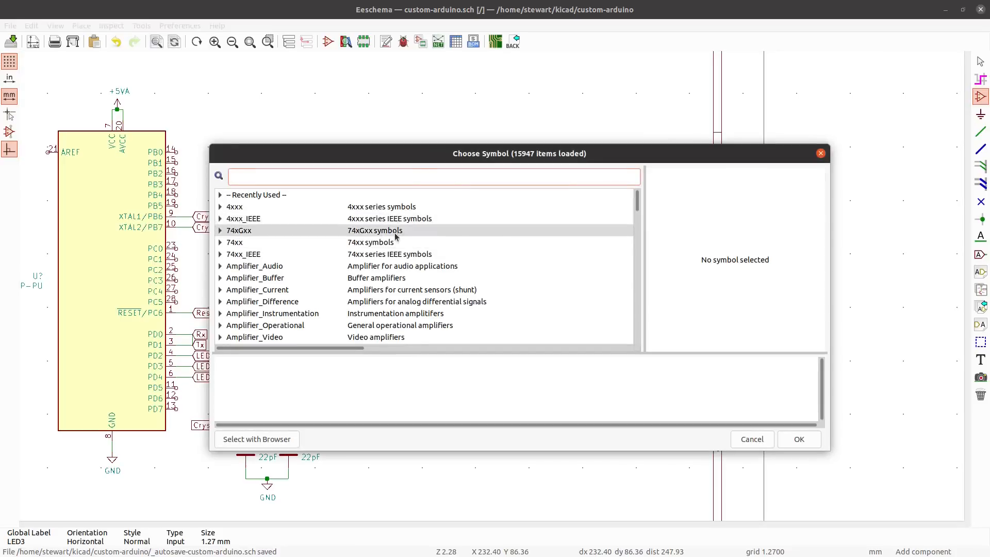
pyautogui.write('r')
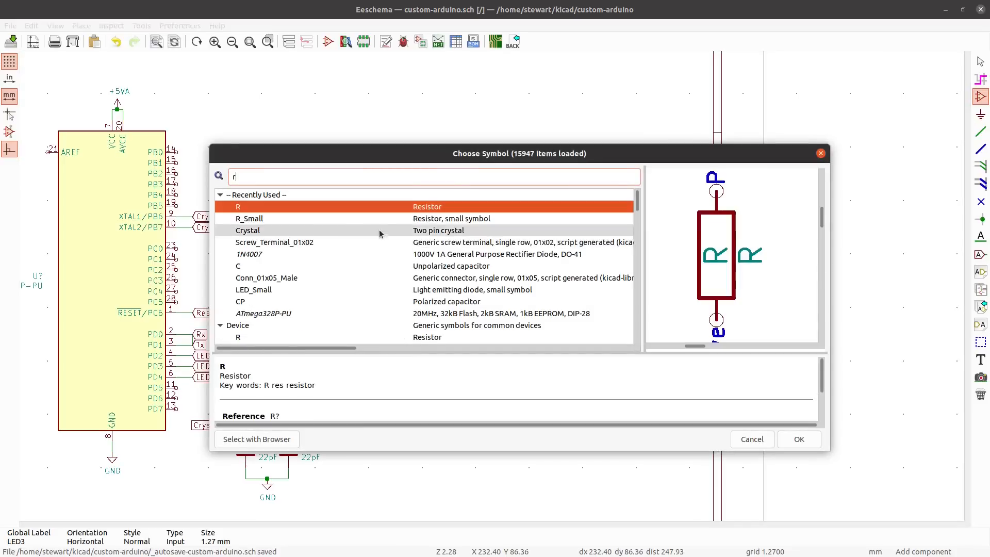
pyautogui.click(799, 439)
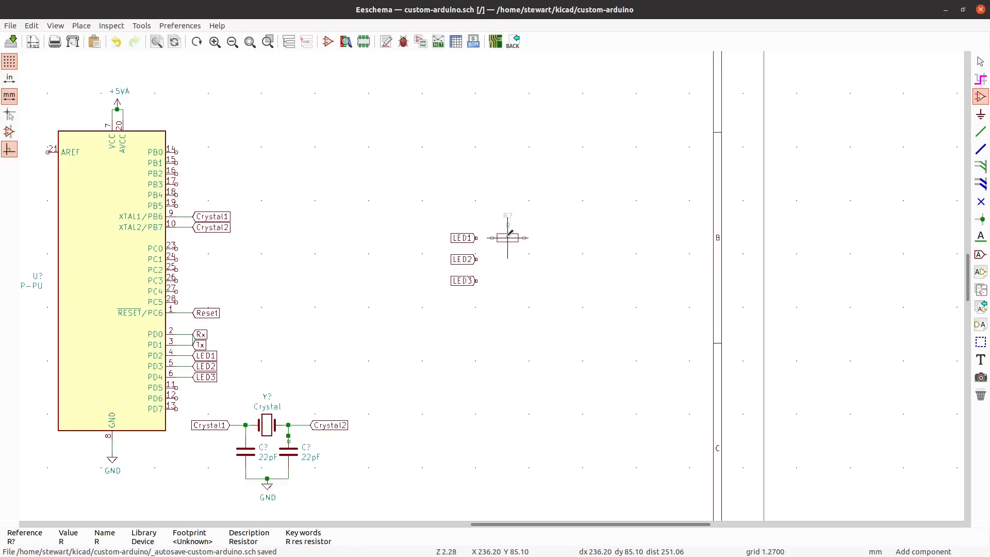
pyautogui.click(508, 237)
pyautogui.hotkey('ctrl', 'd')
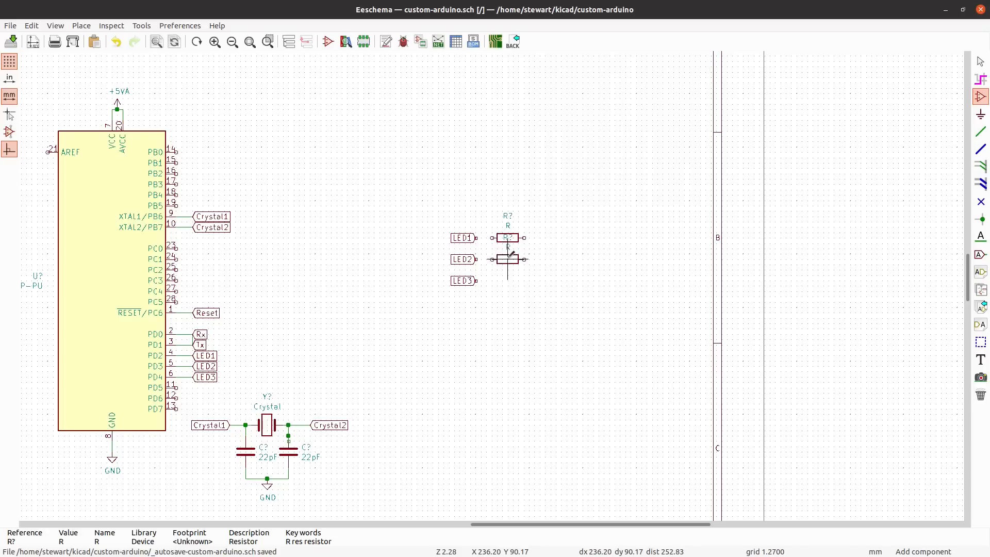
pyautogui.click(508, 259)
pyautogui.hotkey('ctrl', 'd')
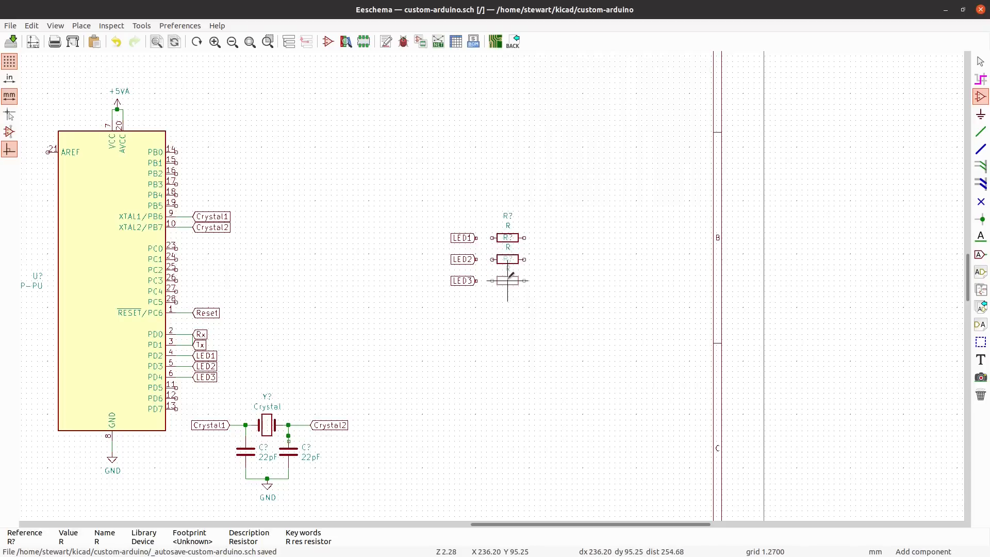
pyautogui.click(508, 280)
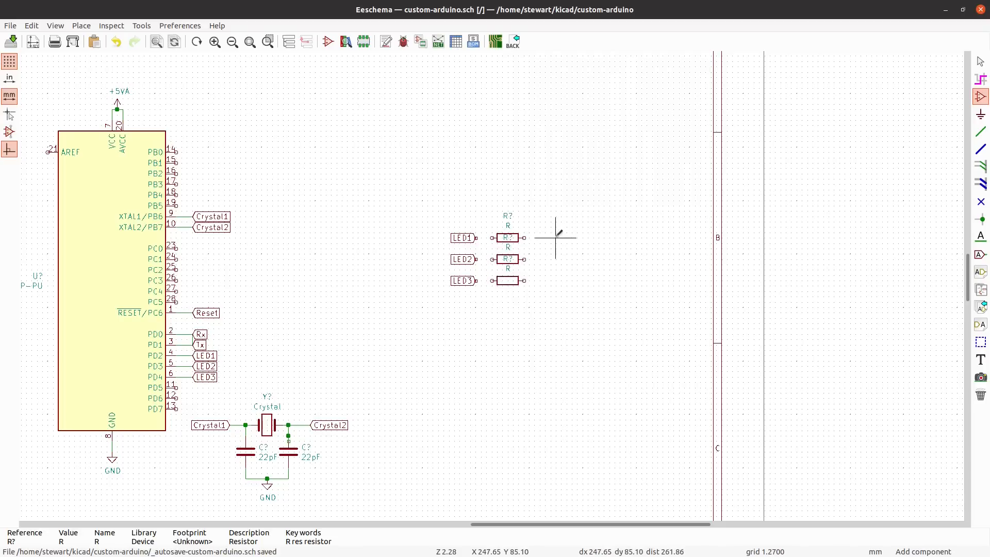
# - Place three LED symbols in line with the resistors, one per row, each rotated so its anode faces the resistor
pyautogui.click(556, 238)
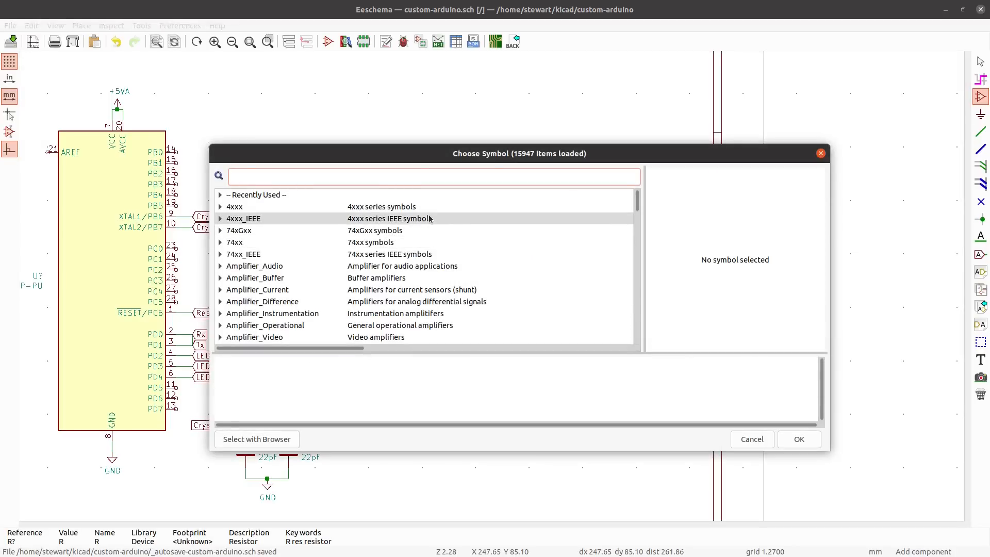
pyautogui.write('led')
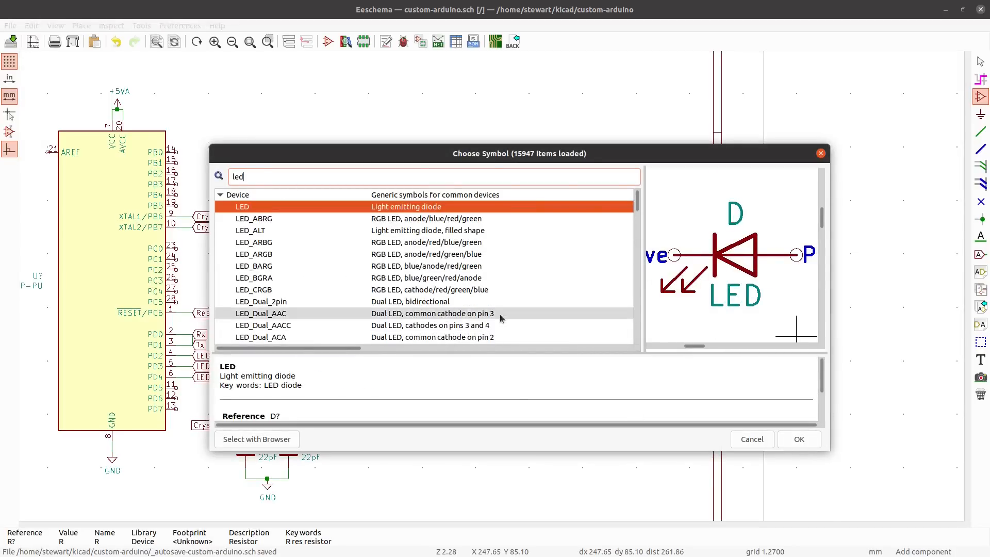
pyautogui.scroll(-3, 405, 294)
pyautogui.scroll(3, 405, 294)
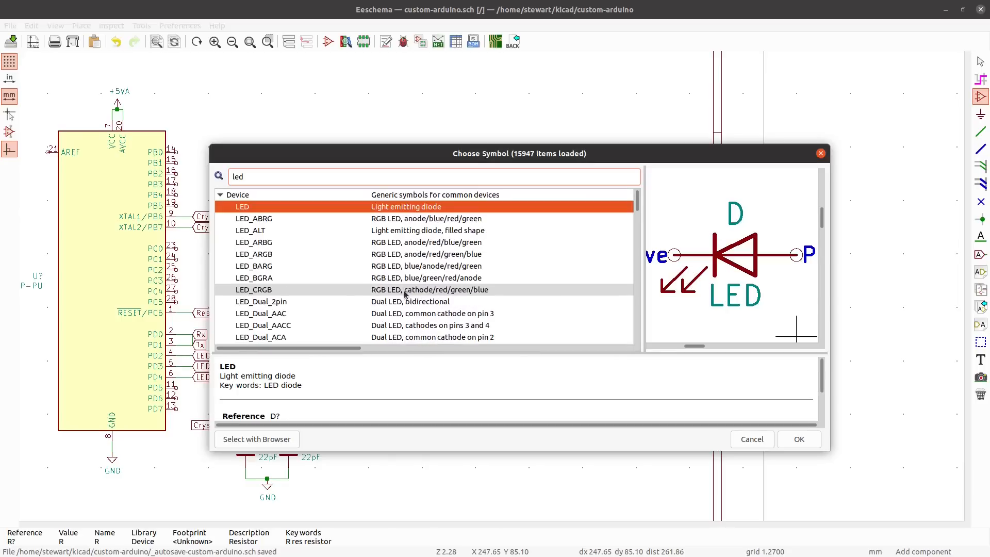
pyautogui.click(806, 442)
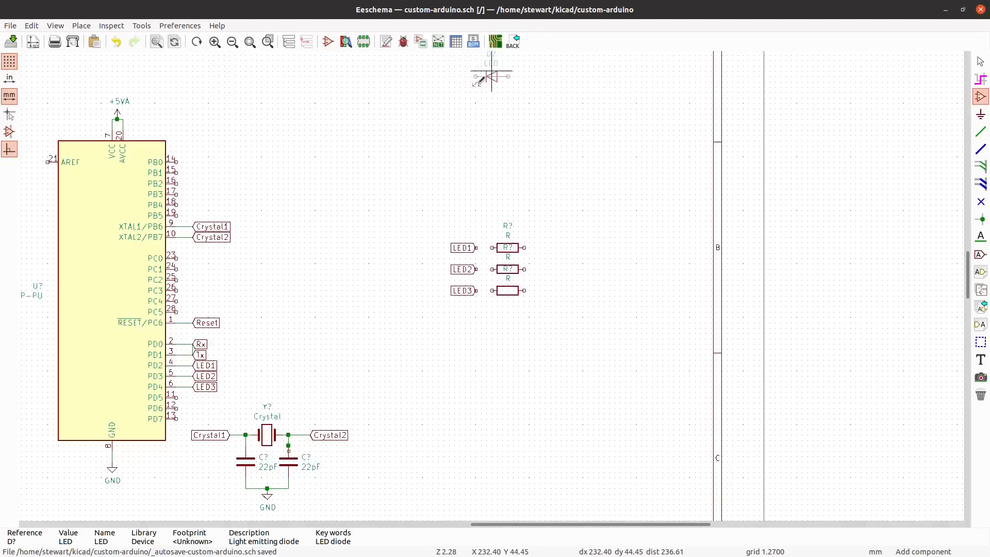
pyautogui.press('r')
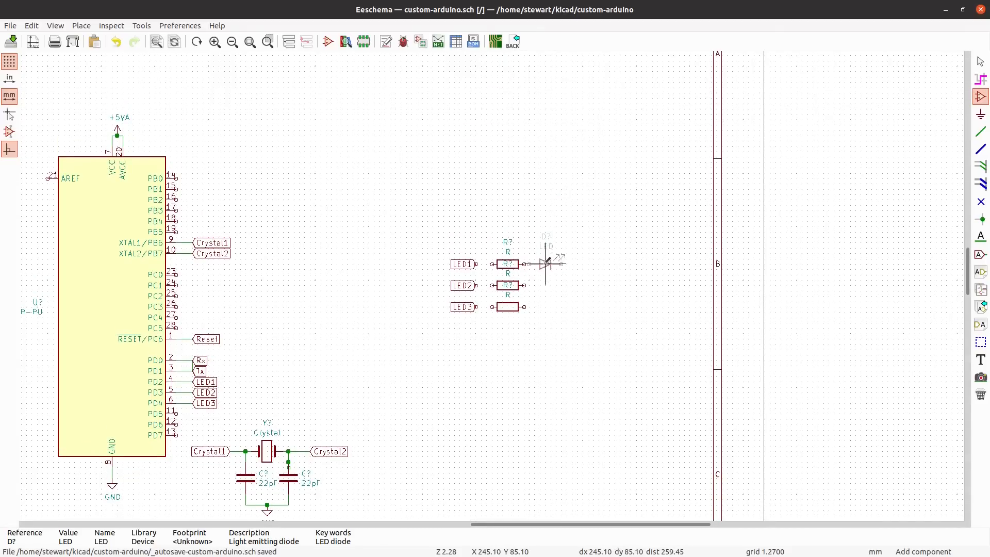
pyautogui.click(551, 264)
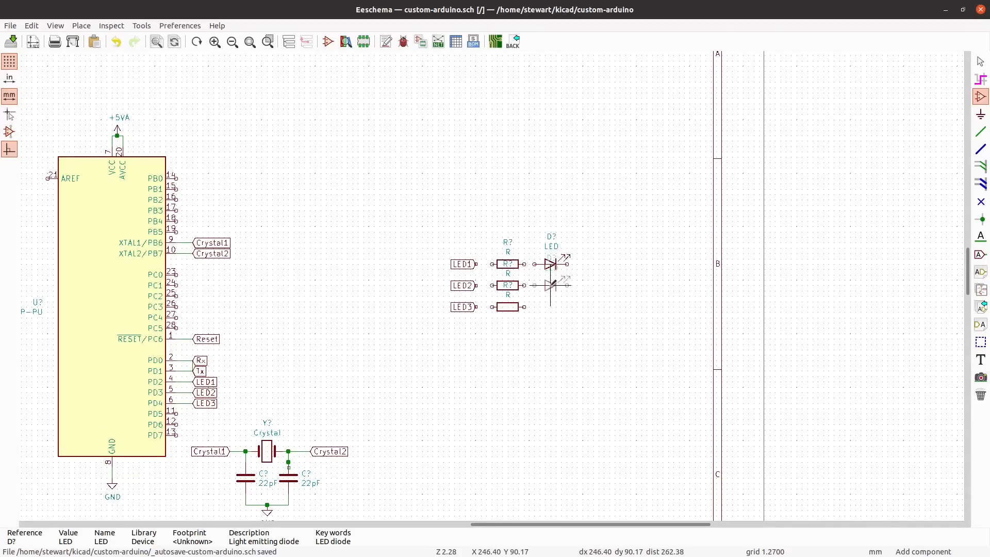
pyautogui.click(551, 285)
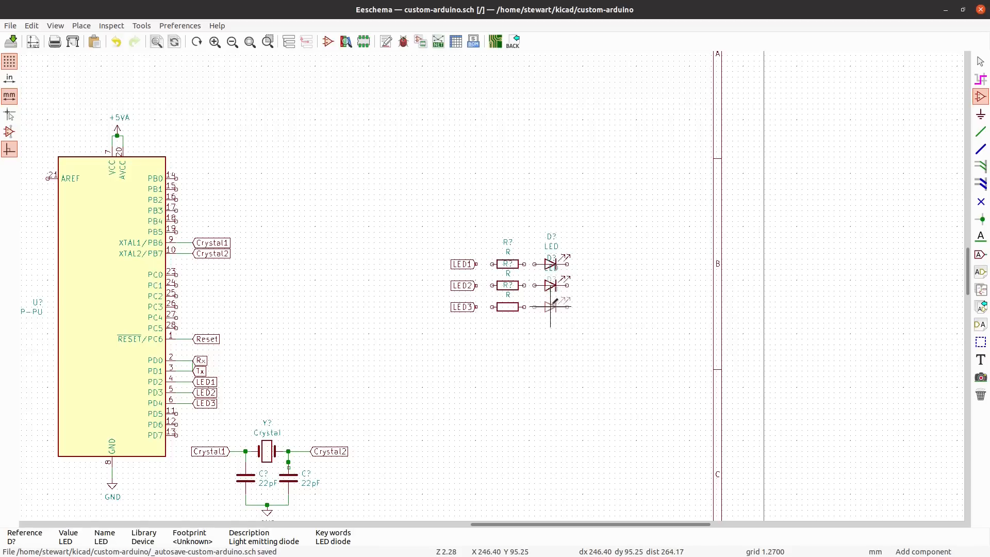
pyautogui.click(551, 306)
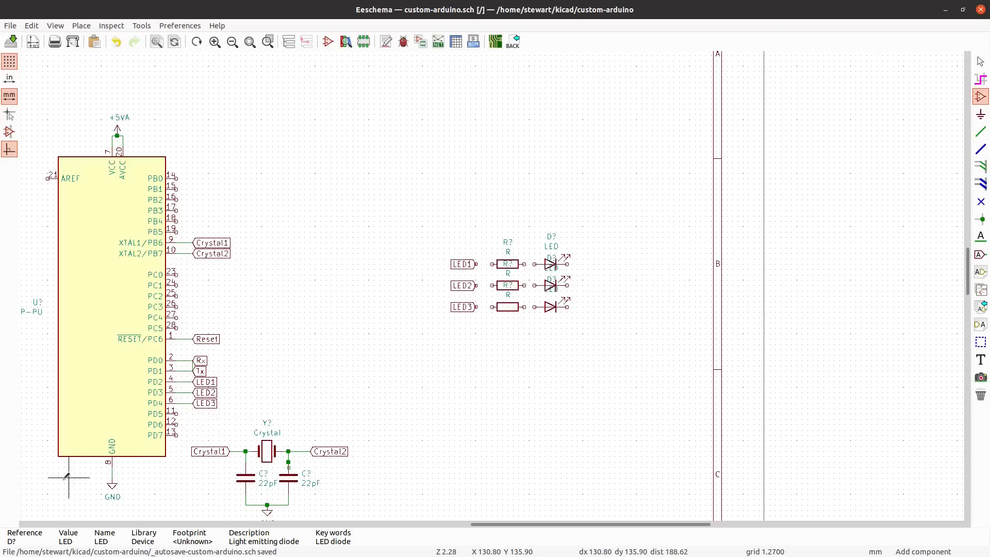
# - Place a copied GND symbol just beyond and below the LEDs, and wire the LED1 label through its resistor and LED to it
pyautogui.press('c')
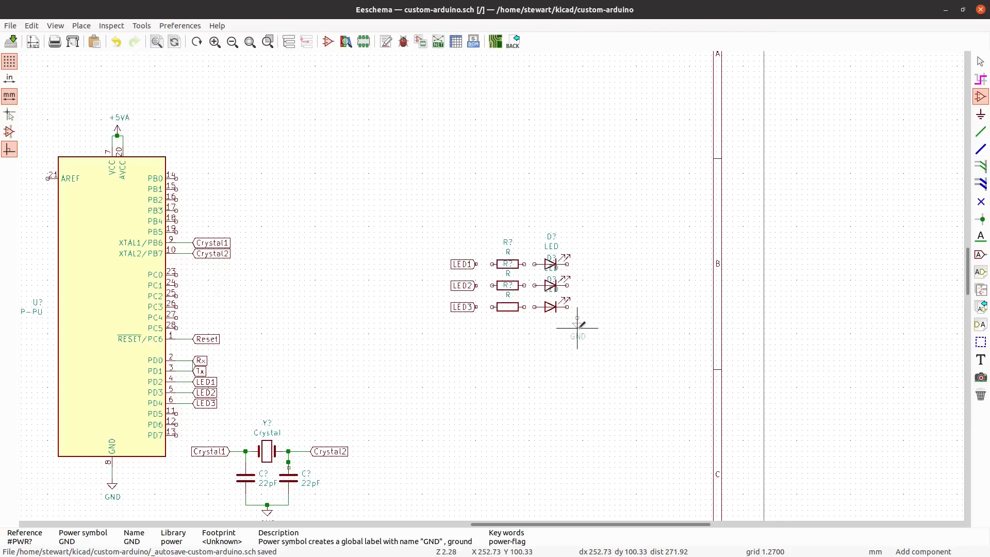
pyautogui.click(577, 327)
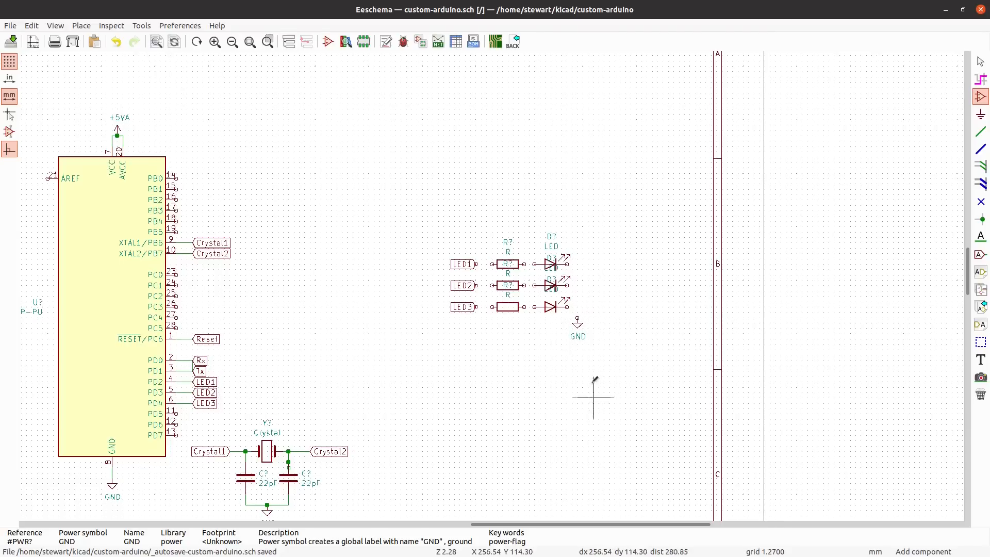
pyautogui.scroll(1, 593, 397)
pyautogui.press('w')
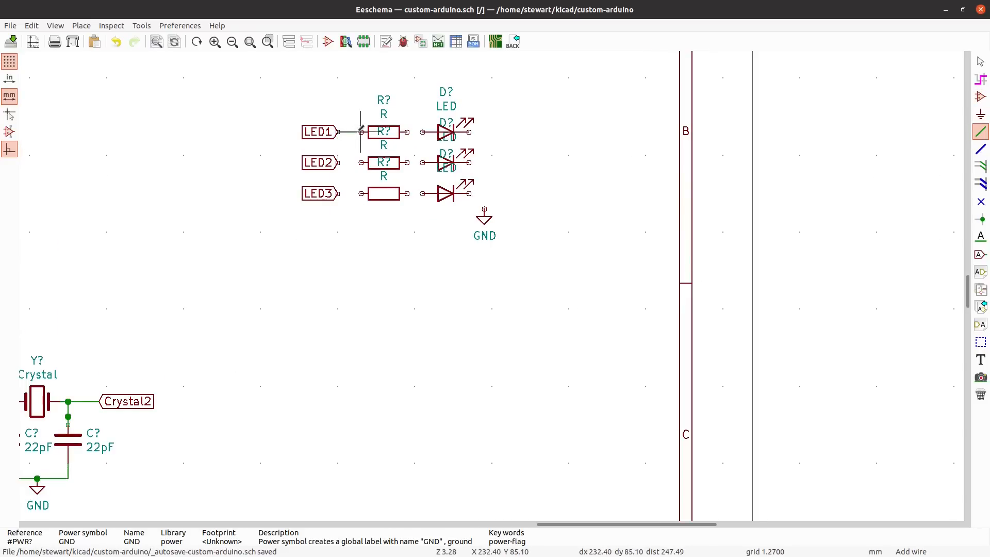
pyautogui.click(362, 131)
pyautogui.click(423, 132)
pyautogui.click(469, 132)
pyautogui.click(485, 209)
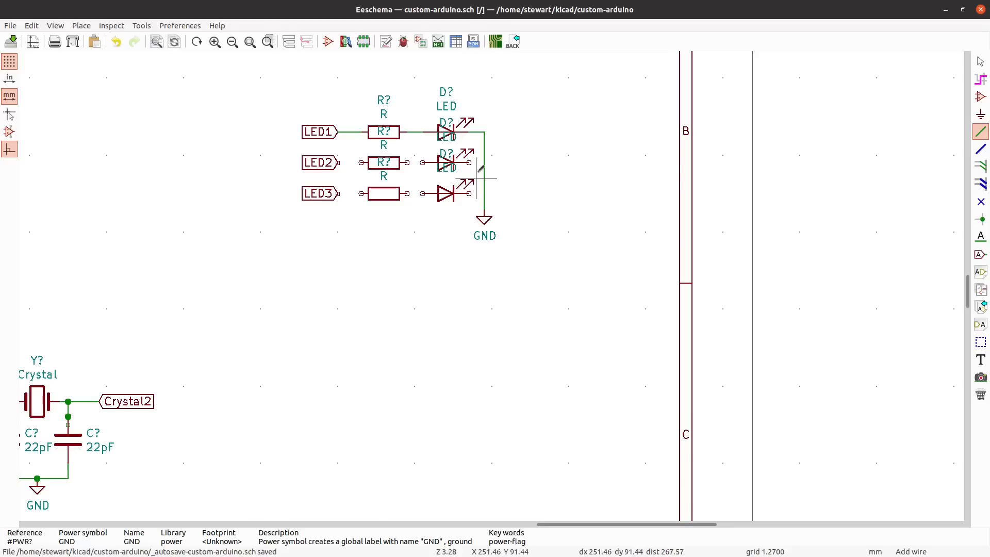
# - Wire the cathodes of the LEDs in the LED2 and LED3 rows to the vertical GND line
pyautogui.click(485, 163)
pyautogui.click(469, 163)
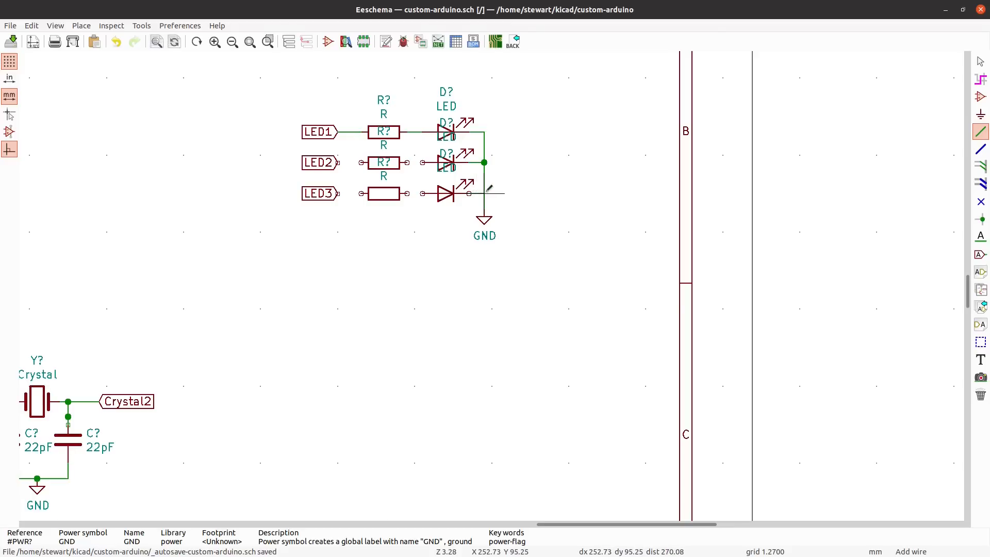
pyautogui.click(485, 194)
# - Wire the LED2 and LED3 labels to their resistors and those resistors to the anodes of their LEDs
pyautogui.click(408, 162)
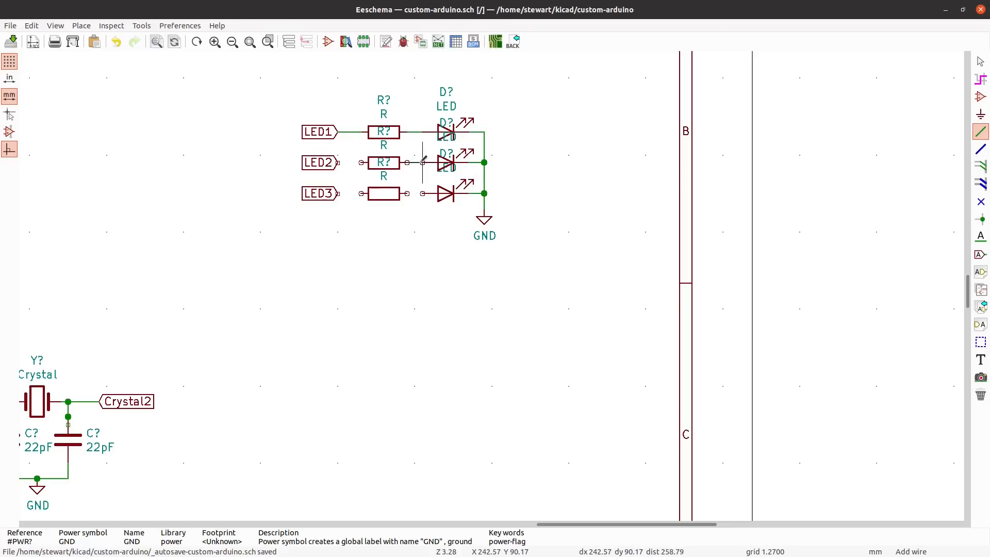
pyautogui.click(423, 162)
pyautogui.click(407, 194)
pyautogui.click(423, 193)
pyautogui.click(338, 163)
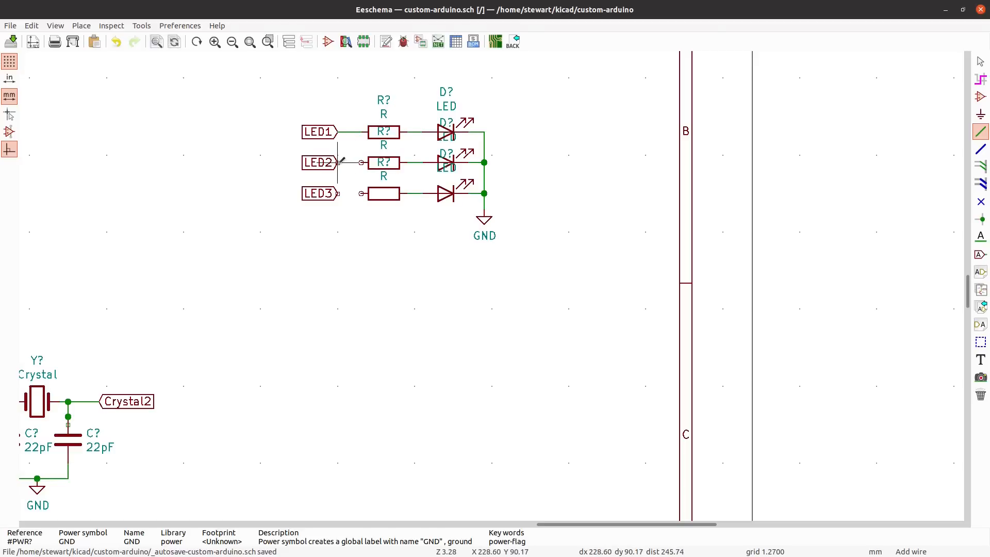
pyautogui.click(362, 162)
pyautogui.click(337, 194)
pyautogui.click(361, 194)
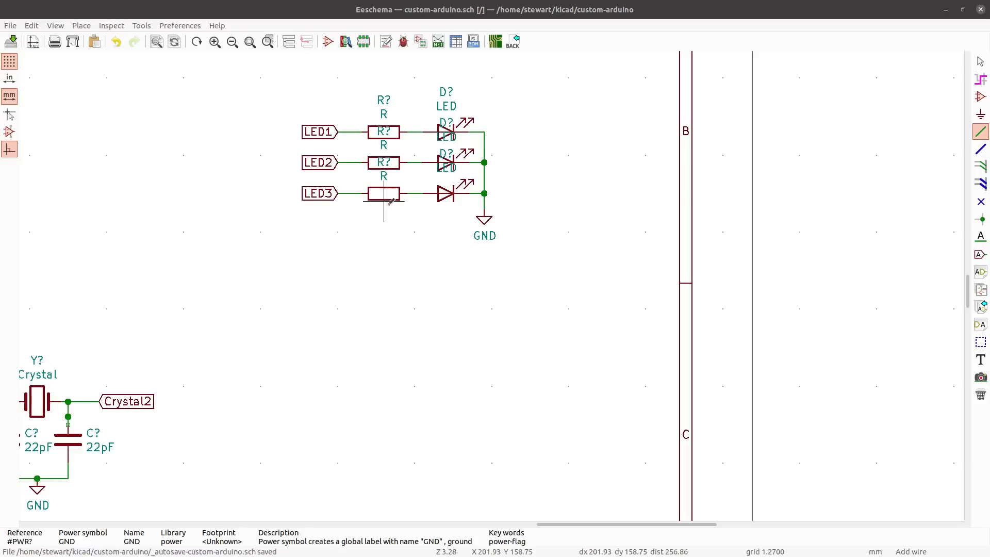
# - Move the LED3 resistor's value text below its body and its reference text inside the body
pyautogui.click(981, 61)
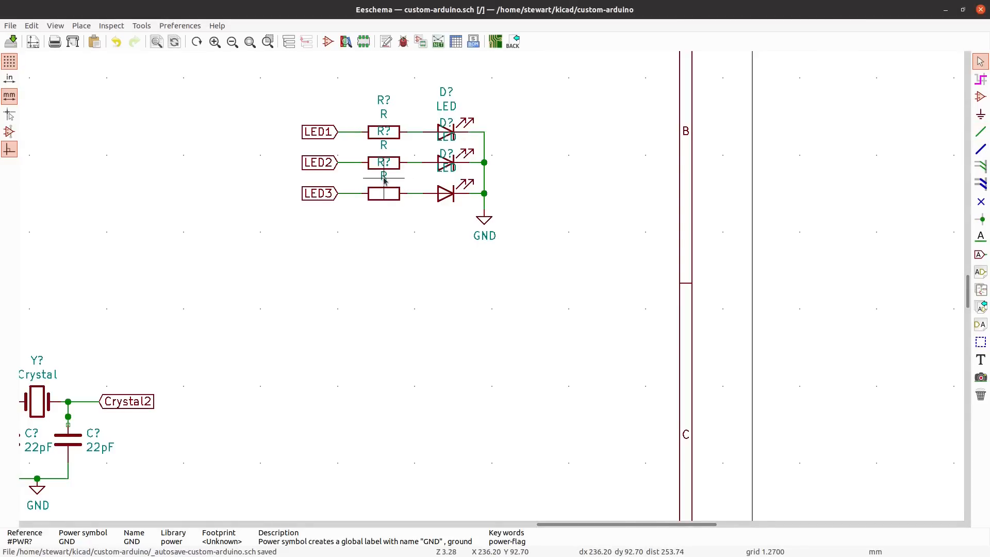
pyautogui.press('m')
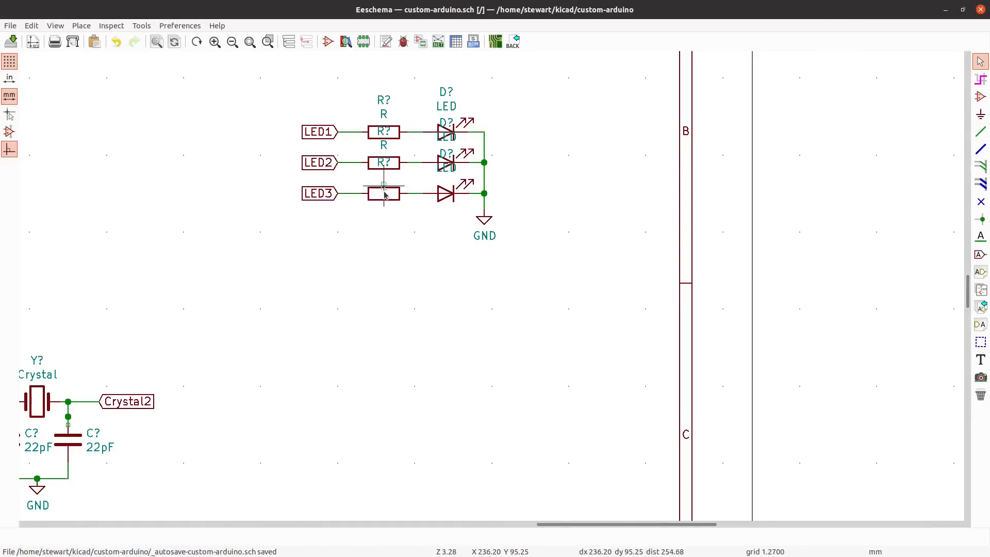
pyautogui.click(384, 214)
pyautogui.click(385, 167)
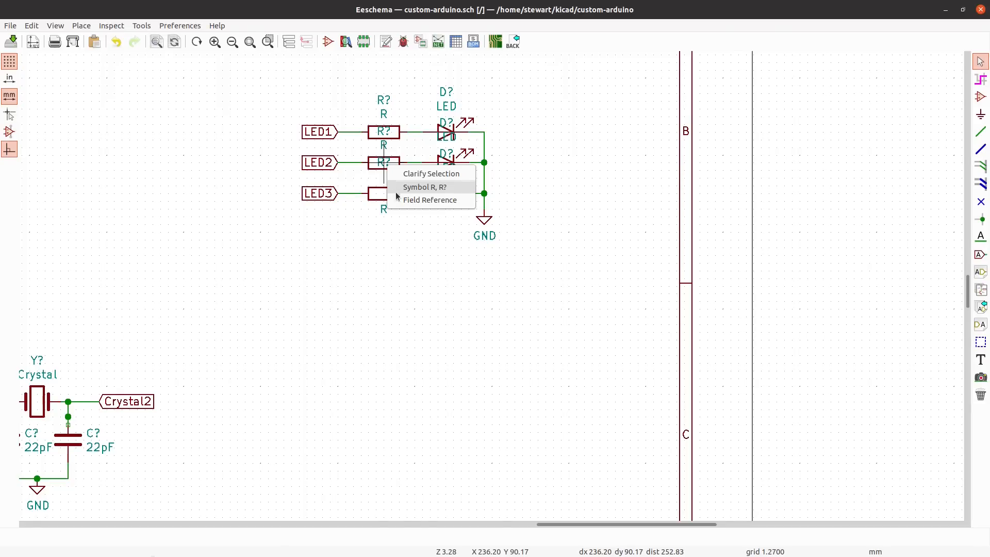
pyautogui.click(422, 190)
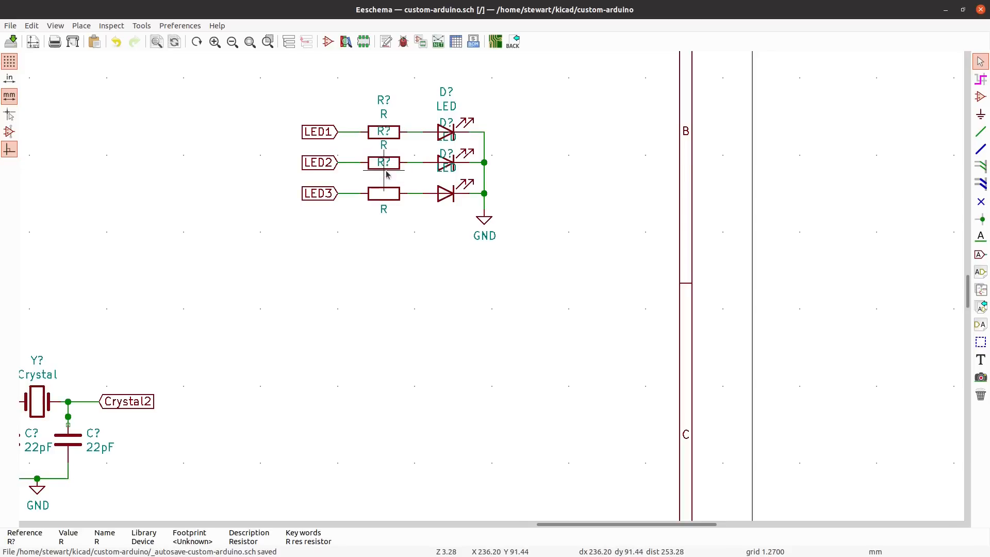
pyautogui.click(386, 164)
pyautogui.click(386, 164)
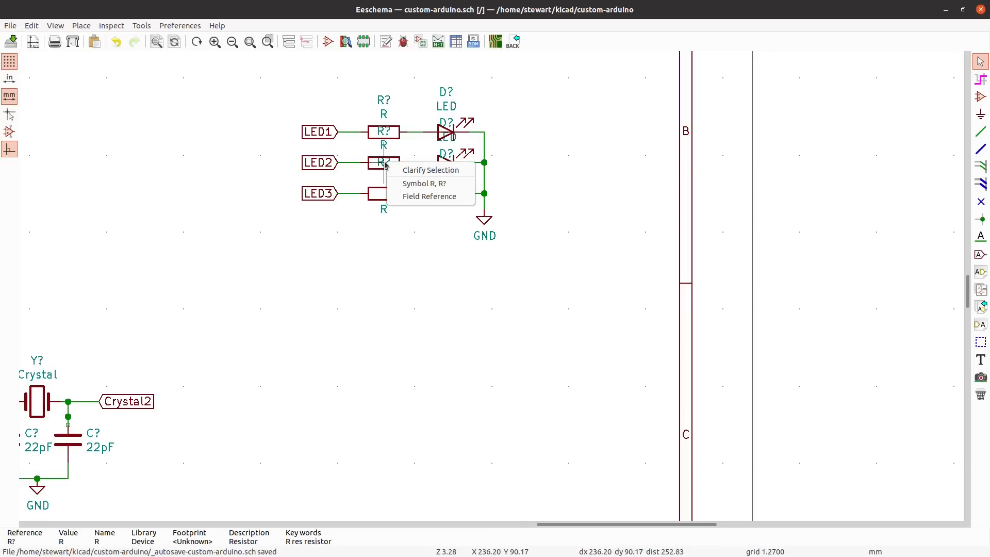
pyautogui.press('Down')
pyautogui.press('Down')
pyautogui.press('Return')
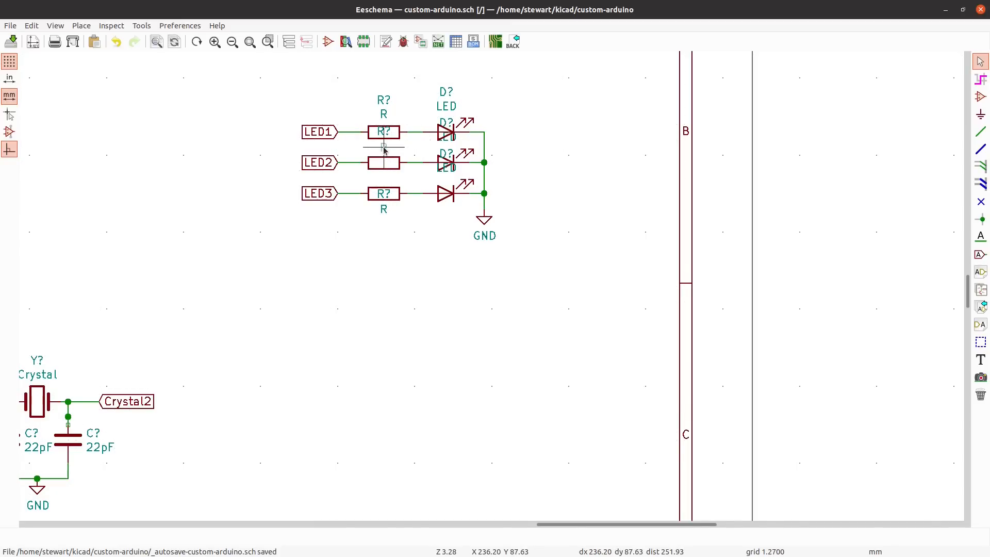
# - Move the LED2 resistor's value text below its body and its reference text inside the body
pyautogui.click(384, 178)
pyautogui.click(389, 133)
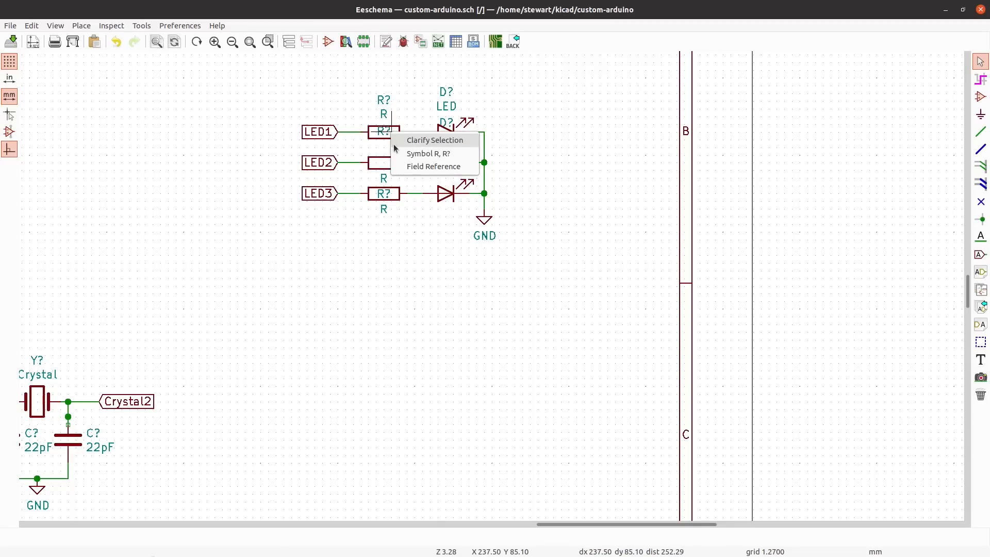
pyautogui.press('Escape')
pyautogui.press('m')
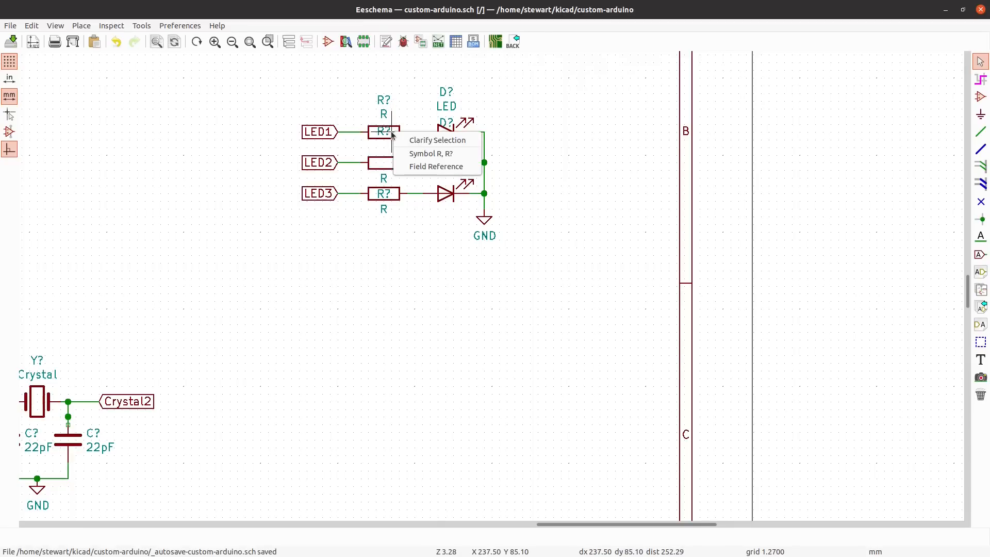
pyautogui.click(415, 165)
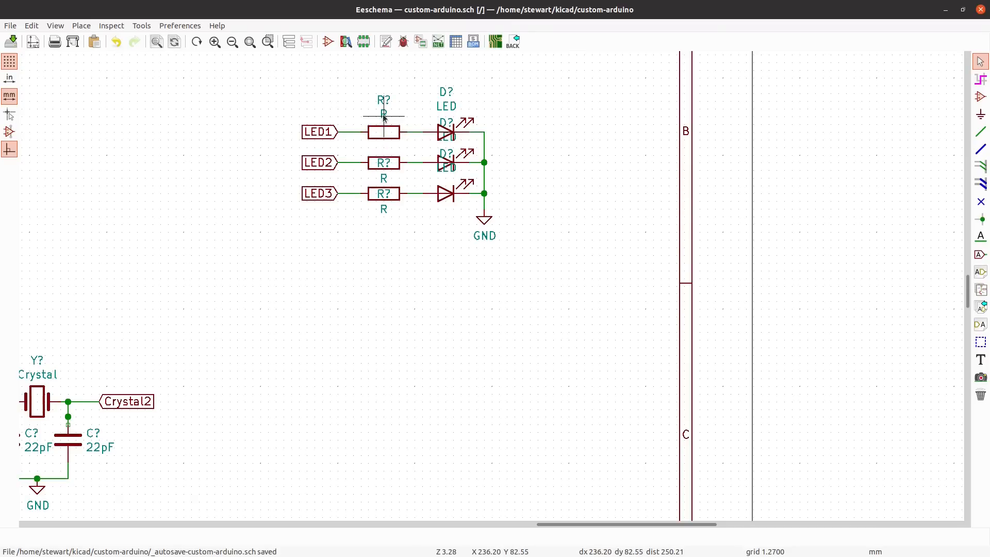
# - Move the LED1 resistor's value text below its body and its reference text inside the body
pyautogui.press('Escape')
pyautogui.press('m')
pyautogui.click(385, 135)
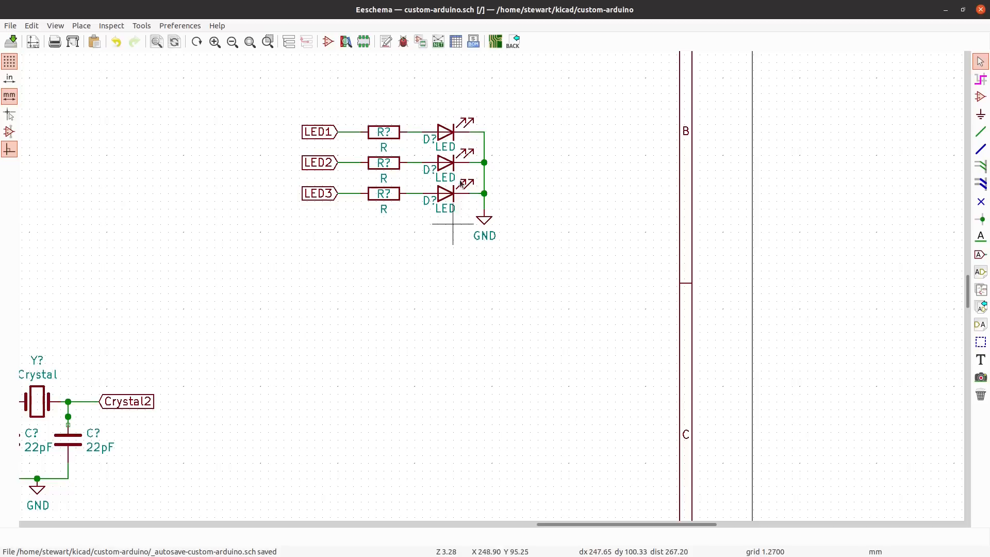
# - Set the value of the LED in the LED1 row to Red
pyautogui.doubleClick(446, 148)
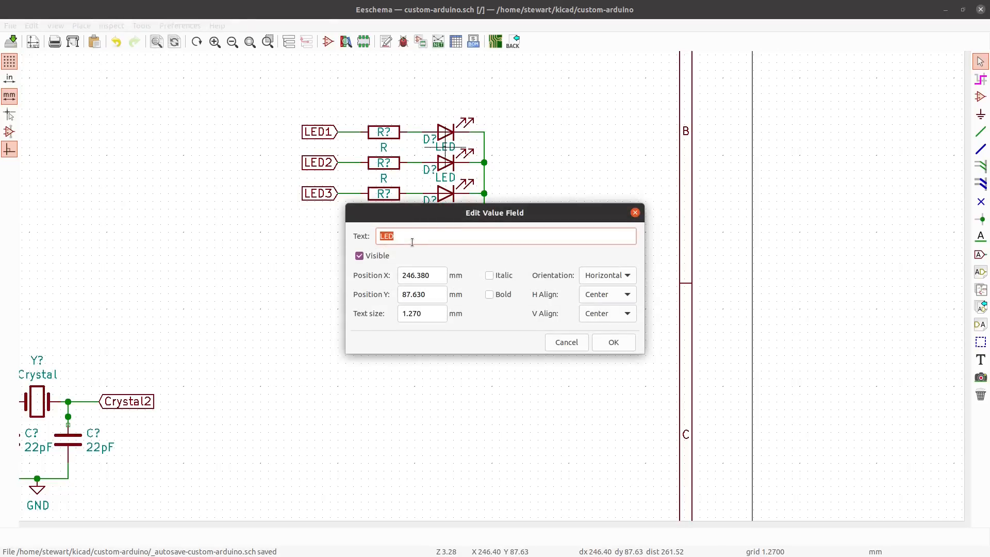
pyautogui.write('Red')
pyautogui.click(614, 343)
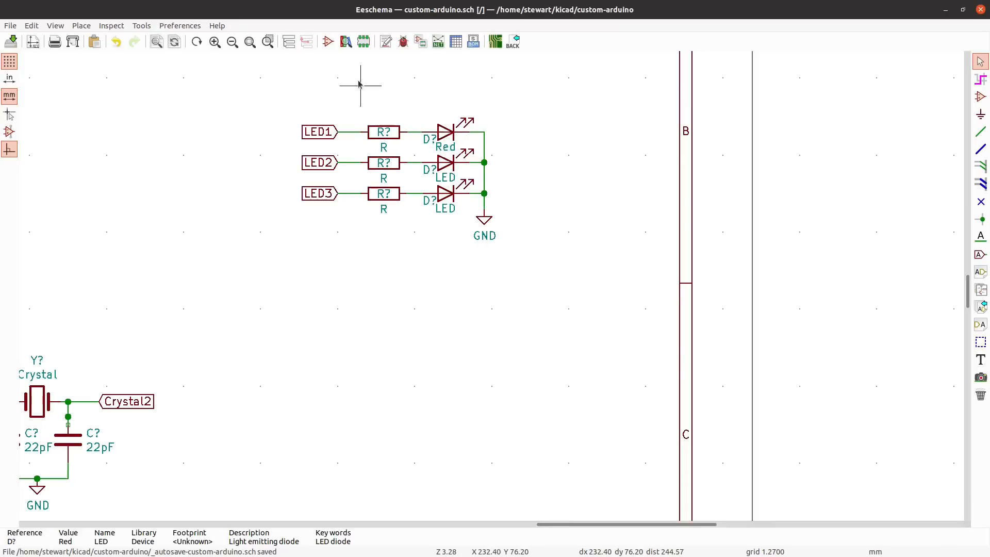
# - Set the value of the LED in the LED2 row to Amber
pyautogui.doubleClick(441, 178)
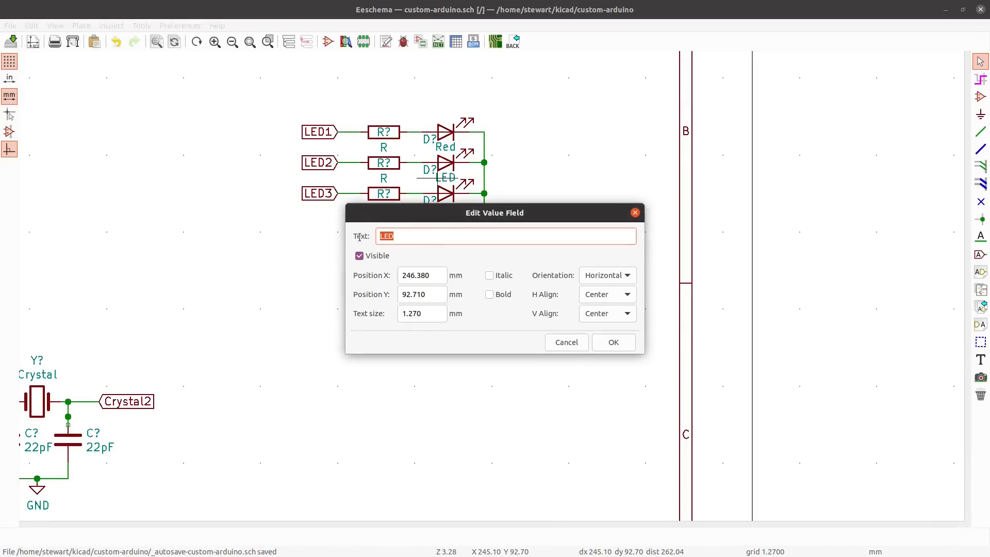
pyautogui.write('Amber')
pyautogui.click(613, 342)
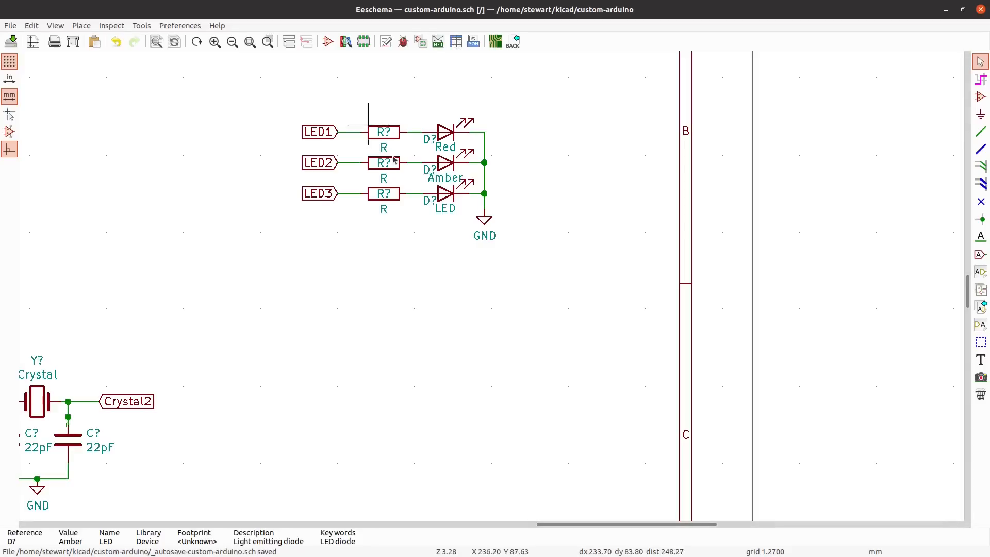
# - Set the value of the LED in the LED3 row to Green
pyautogui.doubleClick(440, 209)
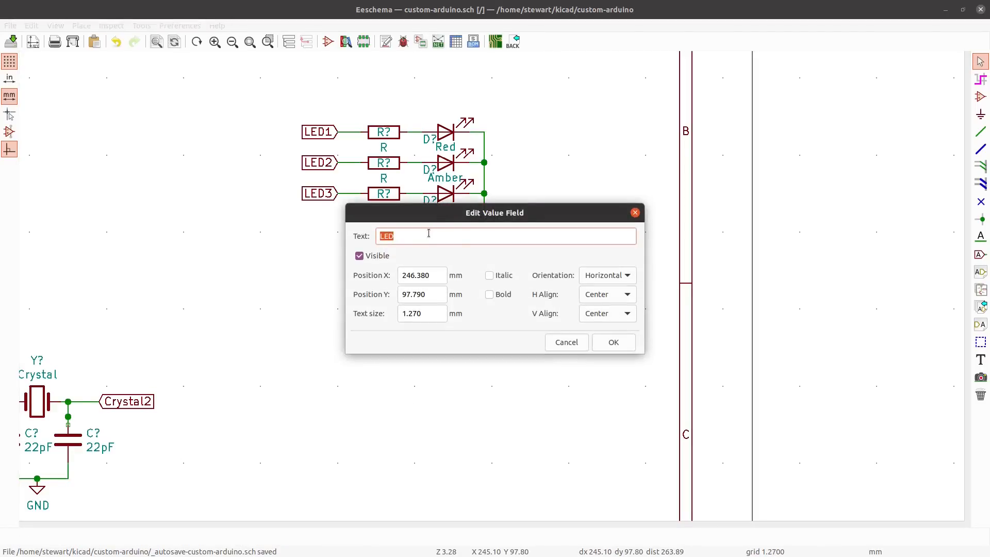
pyautogui.write('Gee')
pyautogui.press('BackSpace')
pyautogui.press('BackSpace')
pyautogui.write('reen')
pyautogui.click(625, 346)
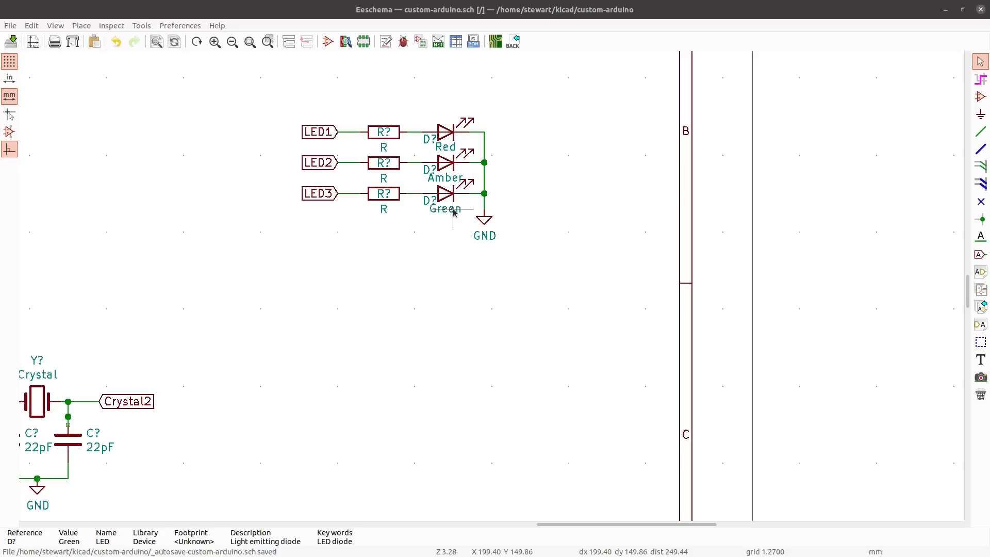
# - Set the value of the resistor in the LED1 row to 220R
pyautogui.doubleClick(384, 135)
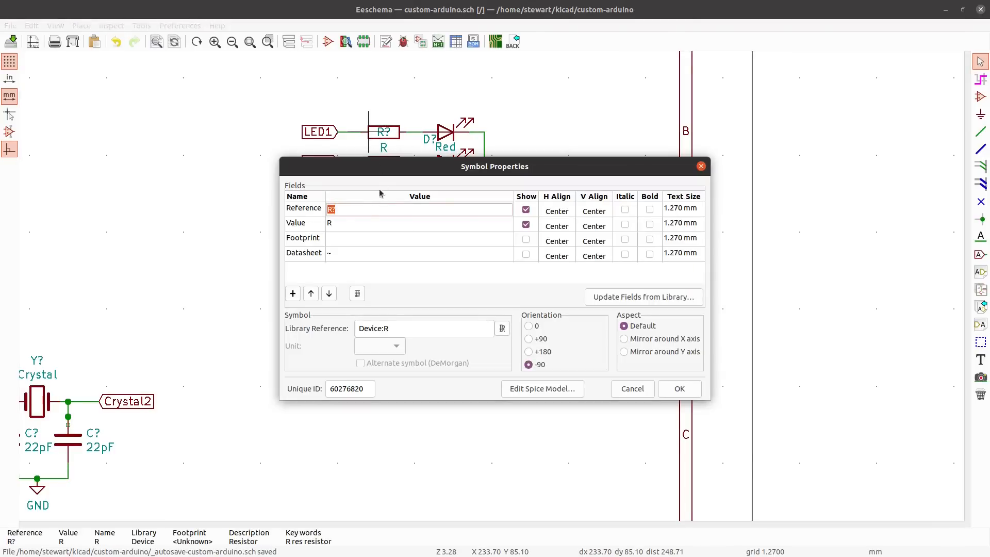
pyautogui.click(353, 224)
pyautogui.write('220R')
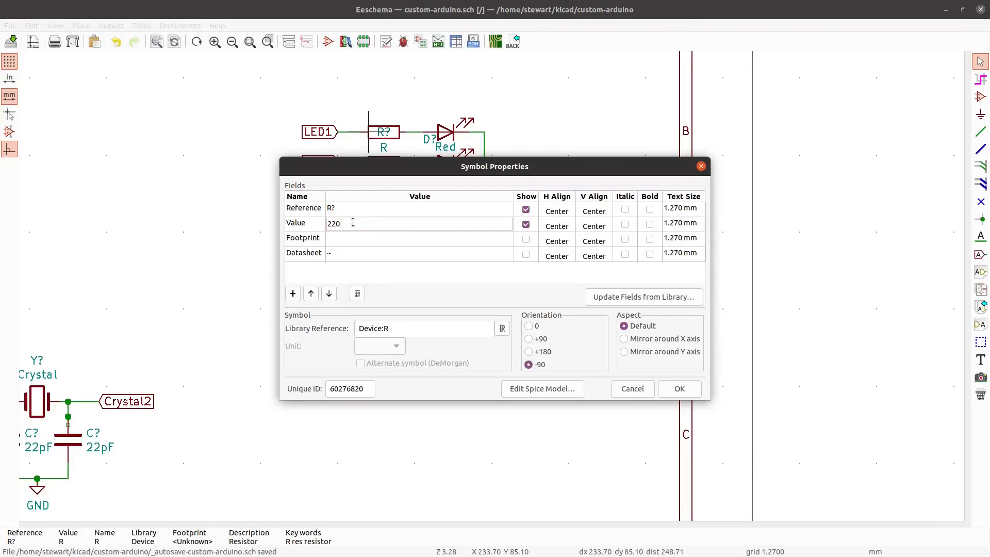
pyautogui.click(691, 391)
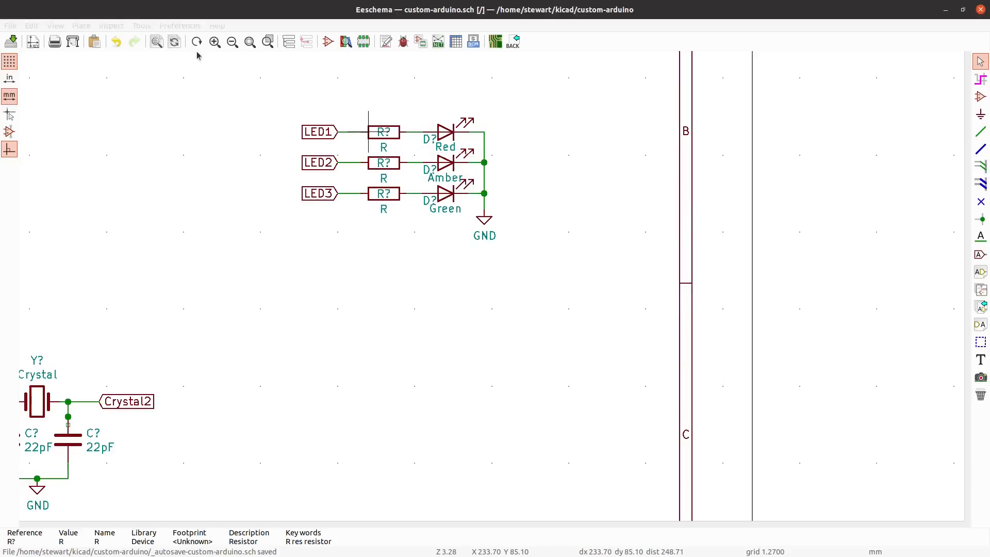
# - Set the value of the resistor in the LED2 row to 220R
pyautogui.press('e')
pyautogui.doubleClick(372, 163)
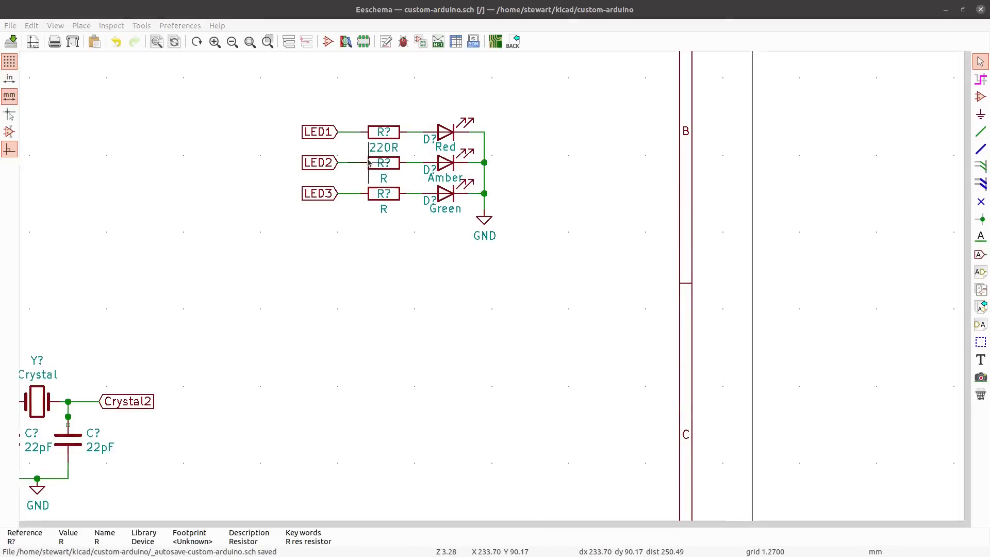
pyautogui.click(353, 227)
pyautogui.write('220R')
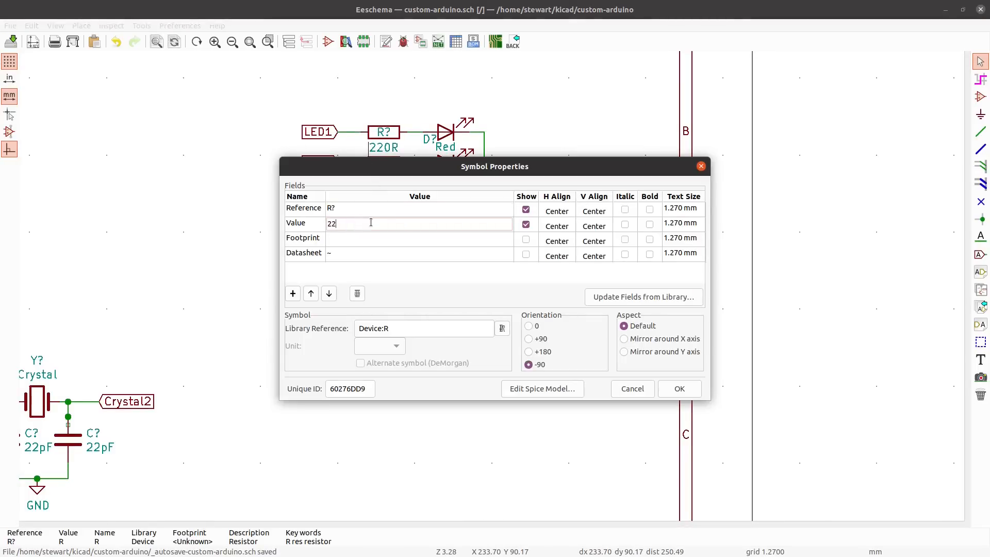
pyautogui.click(680, 389)
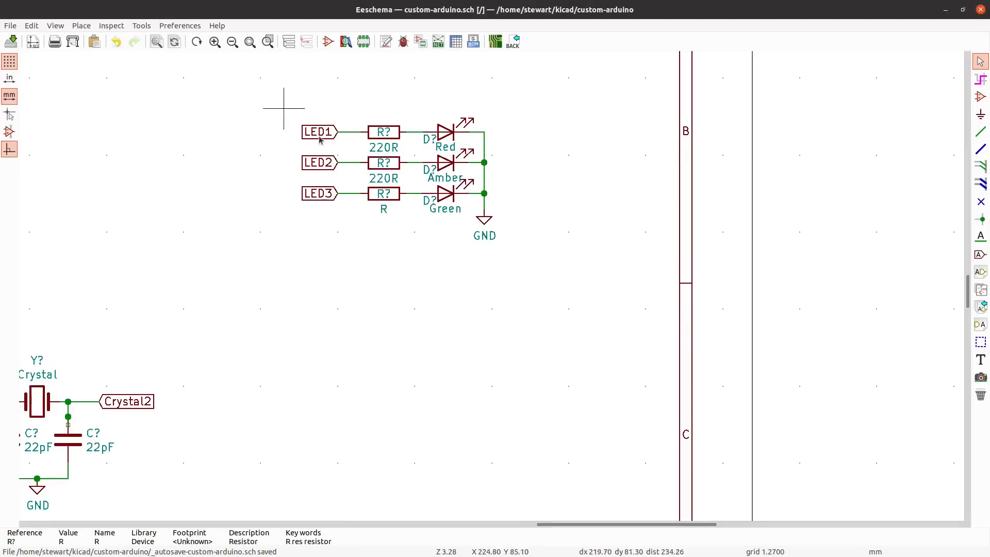
# - Set the value of the resistor in the LED3 row to 330R
pyautogui.doubleClick(370, 199)
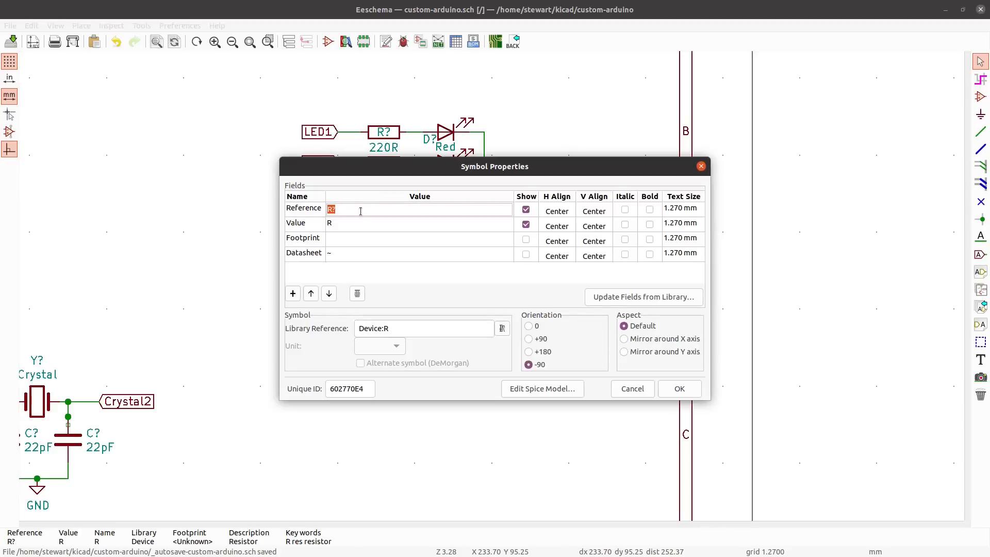
pyautogui.click(364, 225)
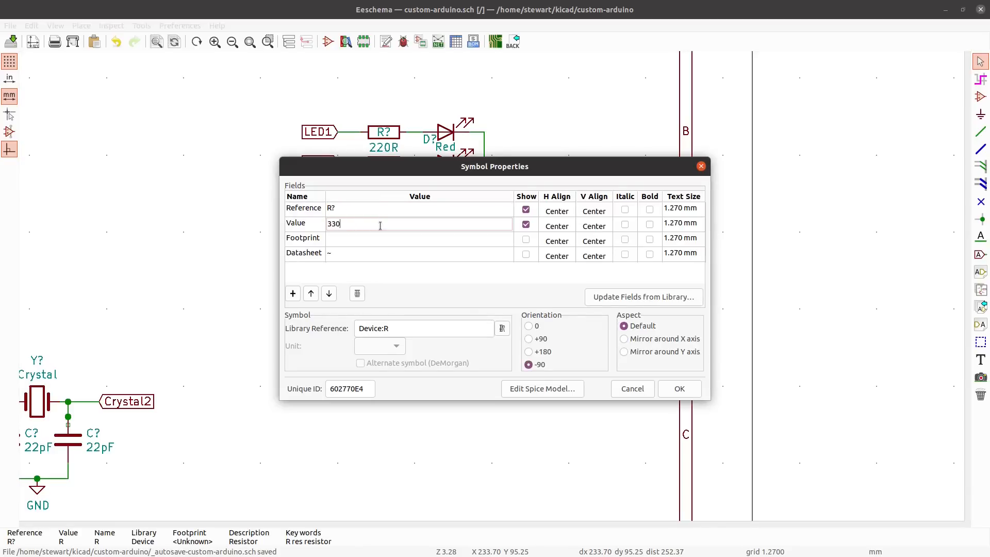
pyautogui.click(682, 389)
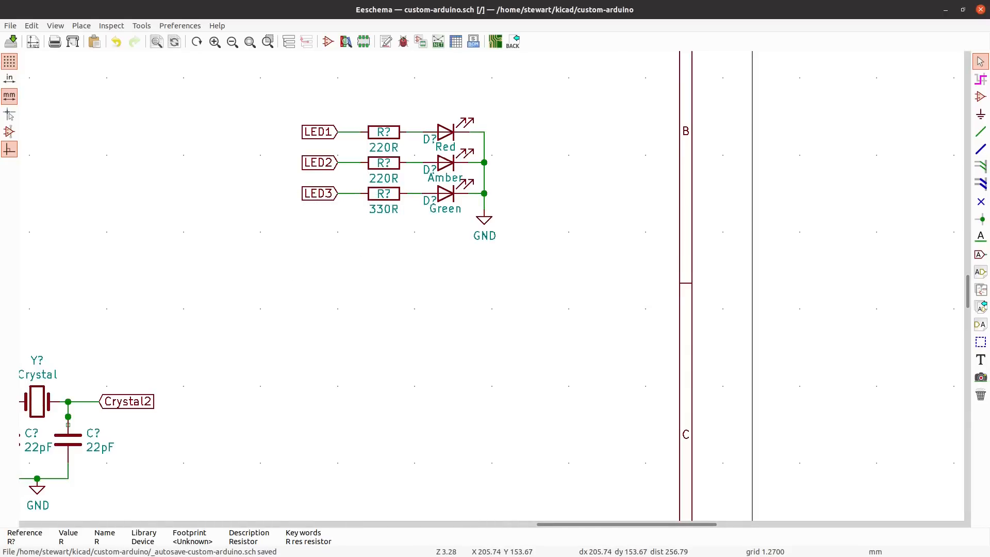
# - Place a copy of the power circuit's 100nF capacitor beside the ATmega328P's AREF pin and a copied GND symbol below it
pyautogui.scroll(-5, 491, 290)
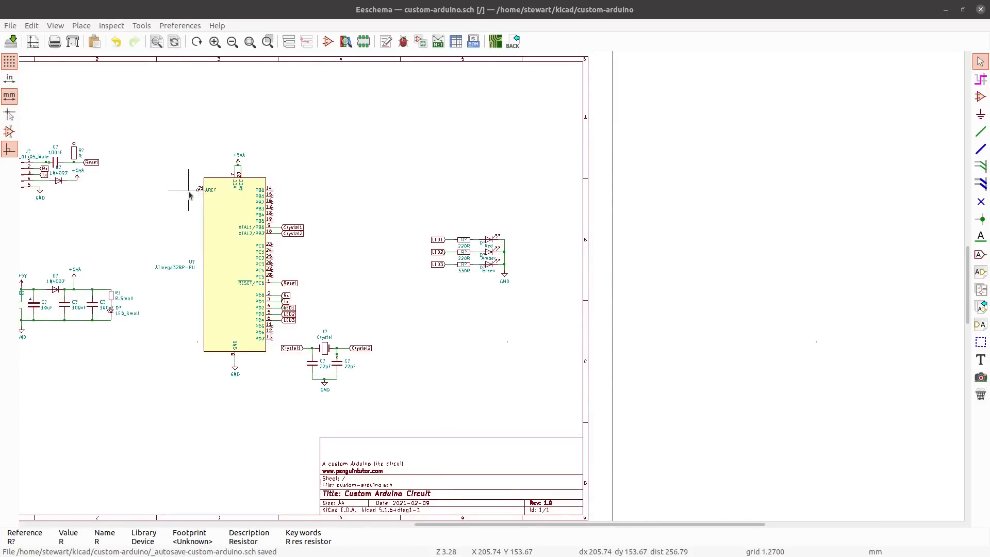
pyautogui.scroll(2, 188, 202)
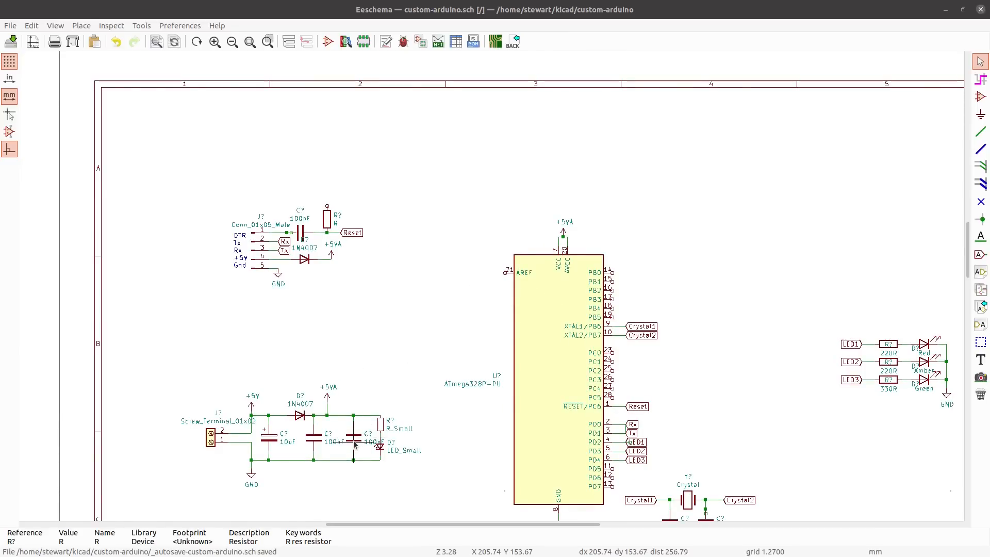
pyautogui.press('c')
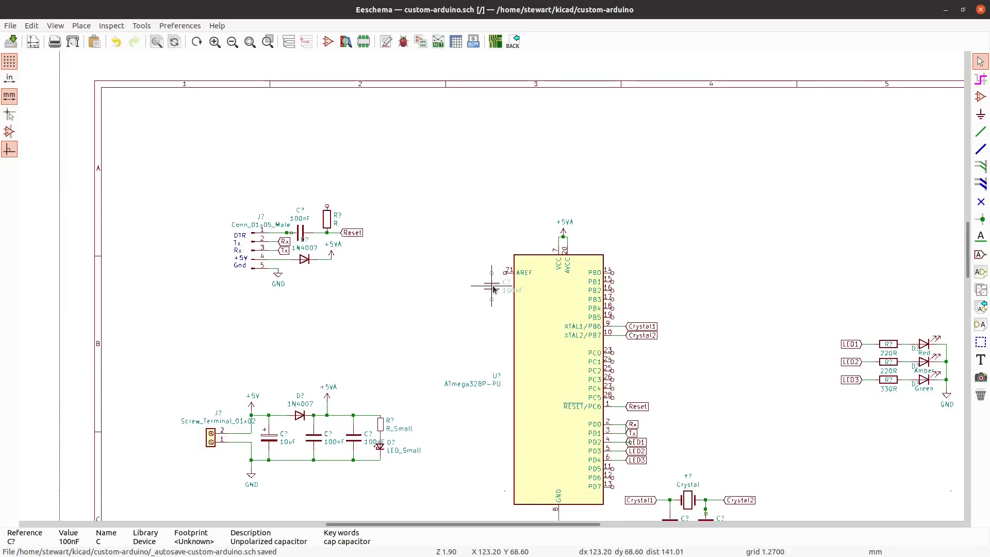
pyautogui.click(493, 288)
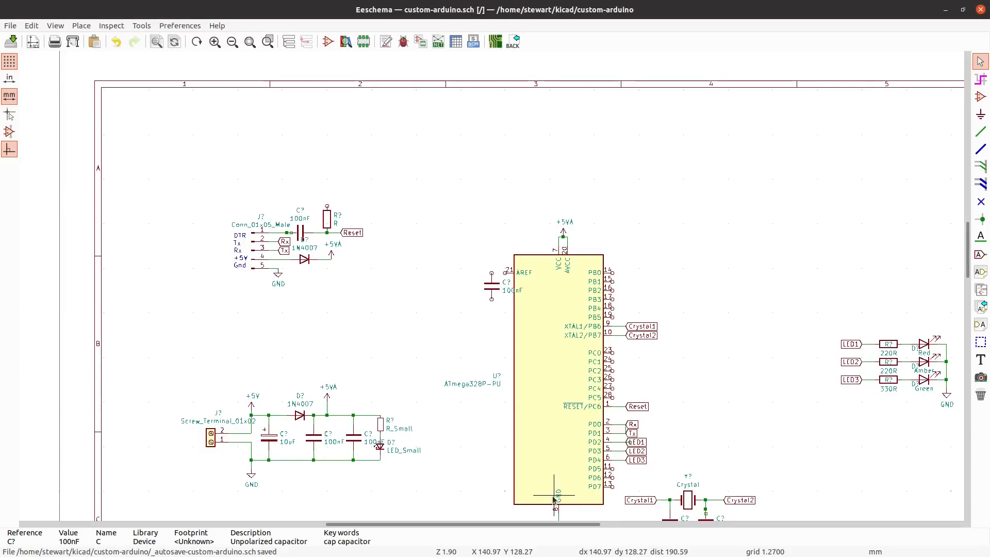
pyautogui.press('c')
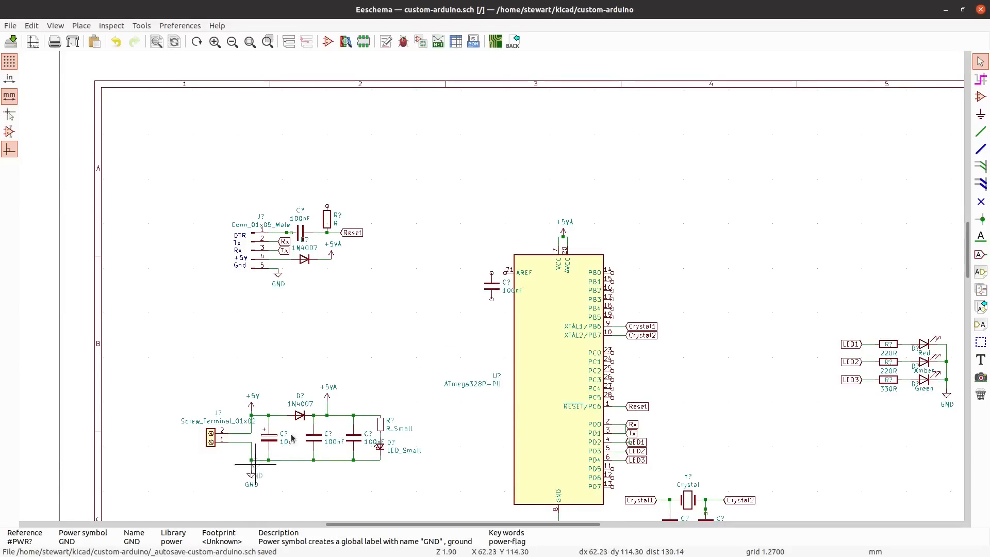
pyautogui.click(492, 313)
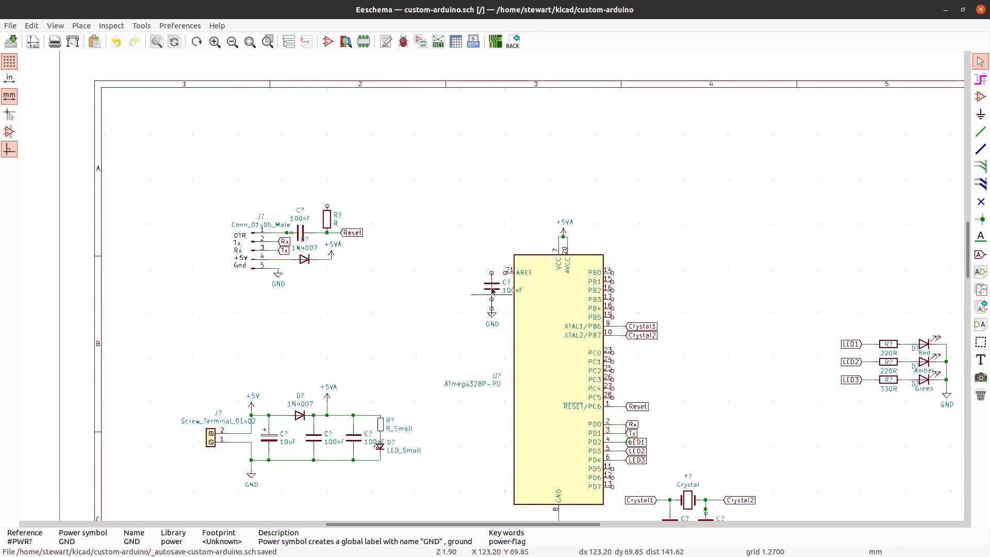
pyautogui.press('w')
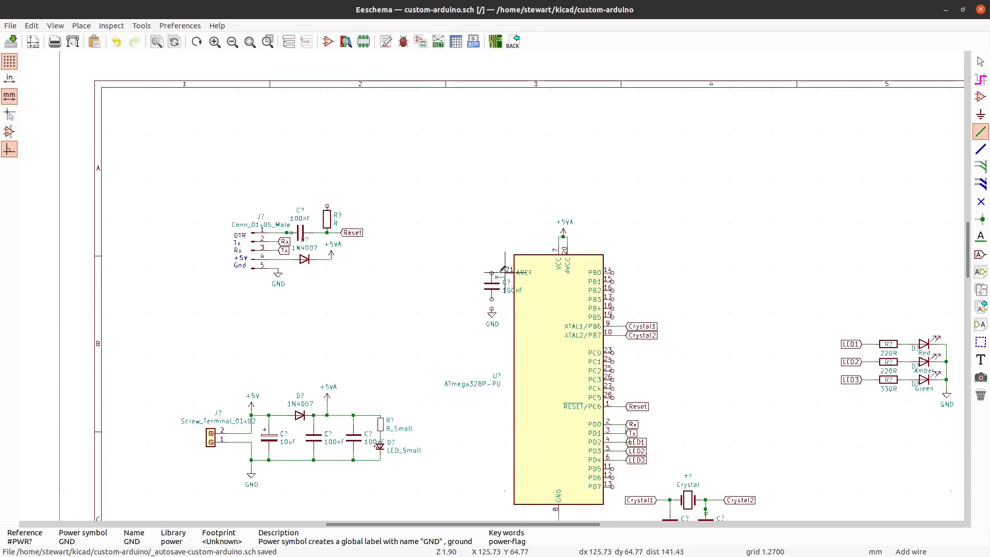
pyautogui.press('Escape')
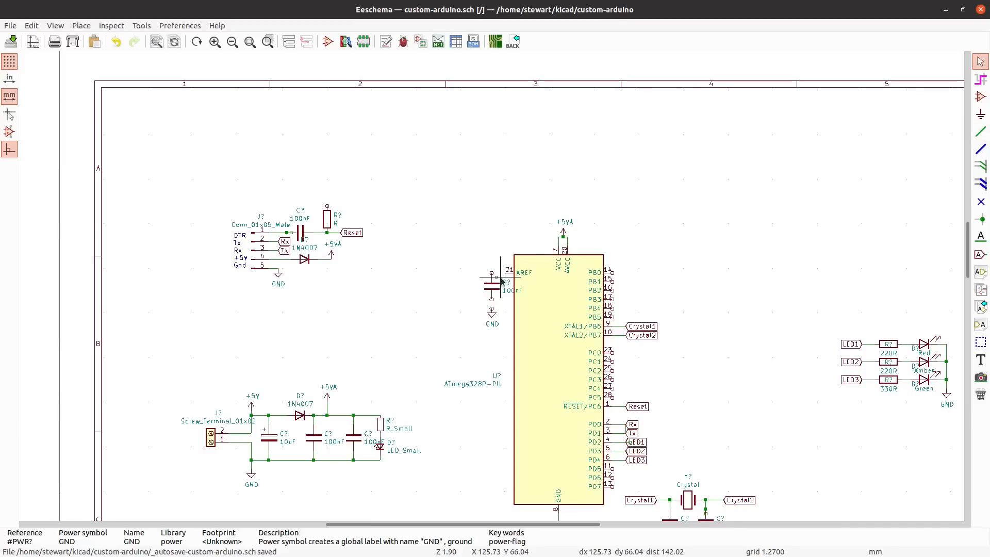
pyautogui.hotkey('ctrl', 'z')
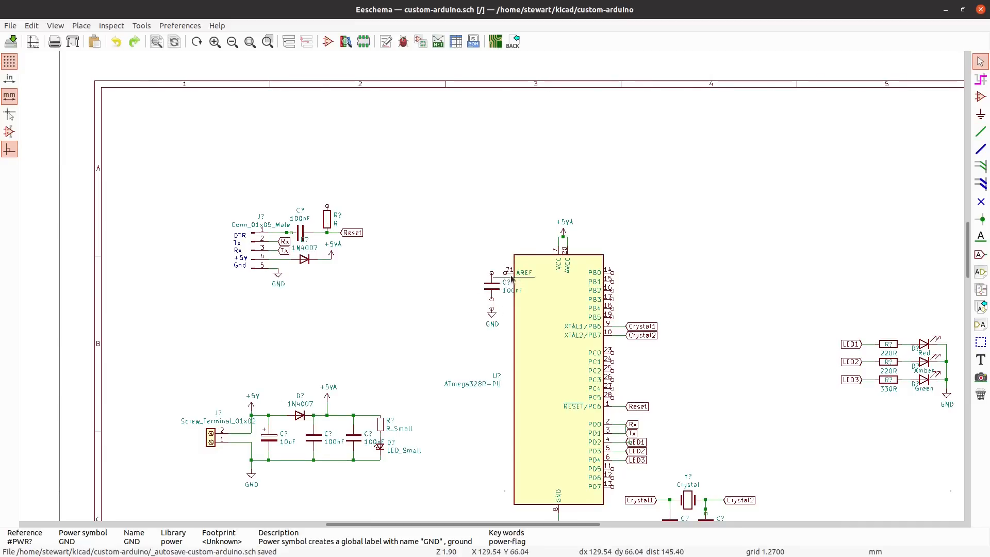
pyautogui.click(495, 278)
pyautogui.press('Escape')
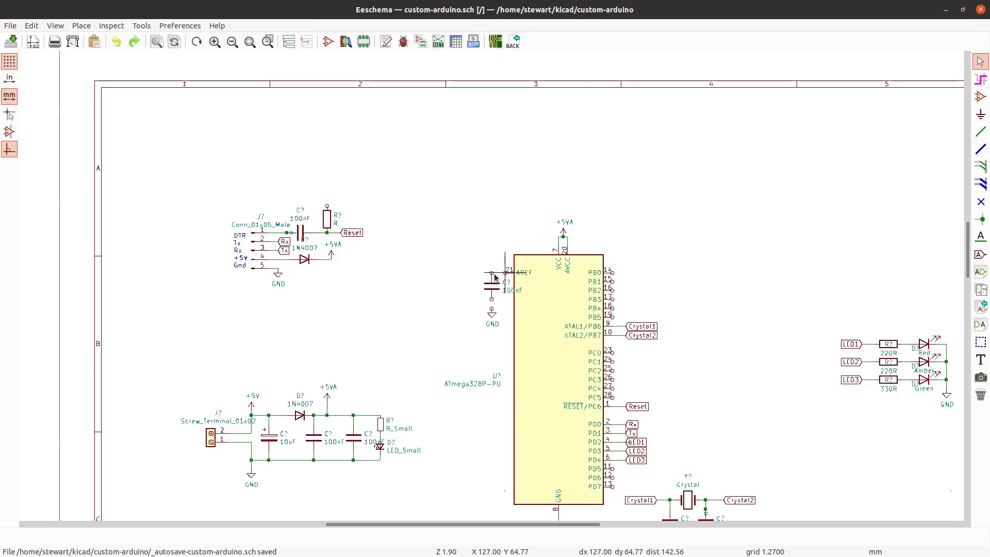
# - Wire the AREF pin to the upper end of the new 100nF capacitor and its lower end to GND
pyautogui.press('w')
pyautogui.click(492, 272)
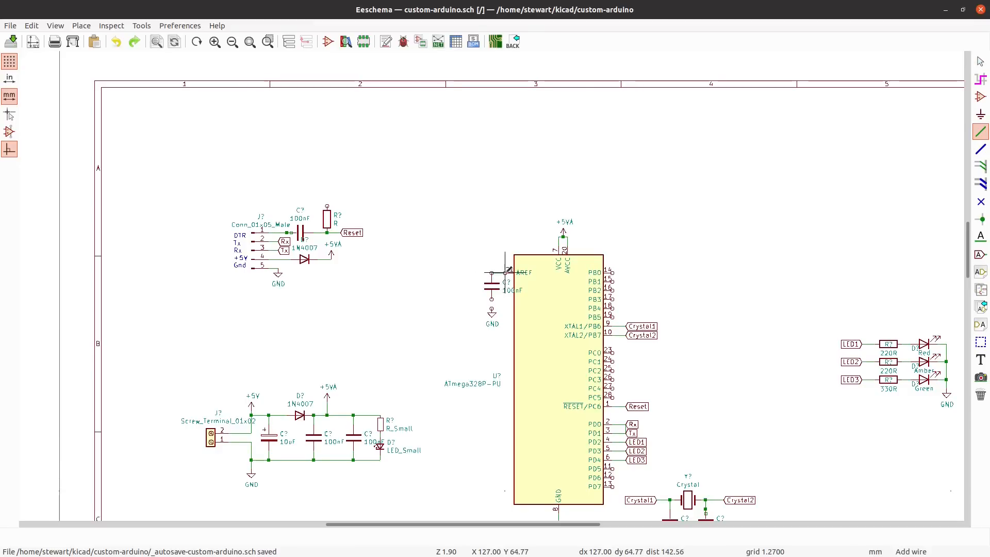
pyautogui.click(508, 272)
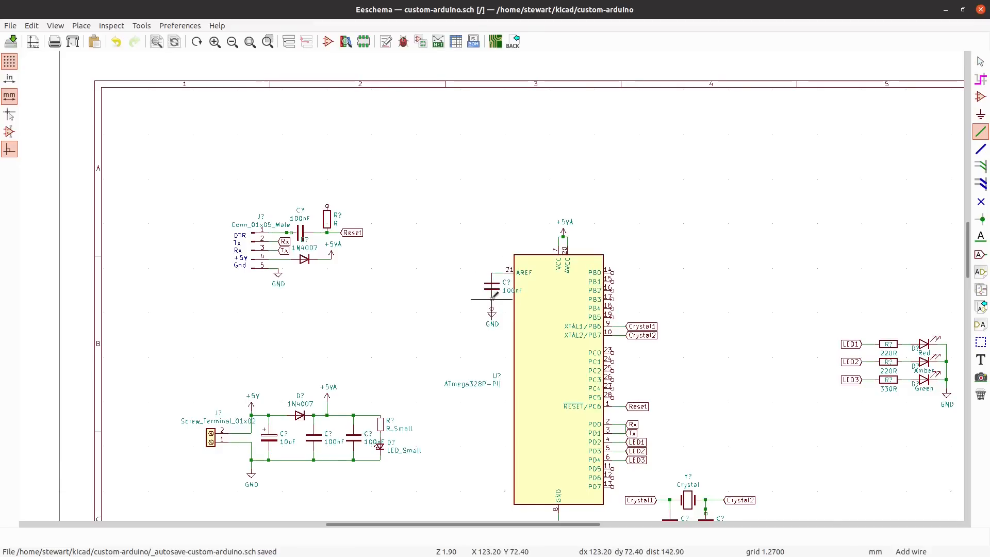
pyautogui.click(492, 297)
pyautogui.click(492, 309)
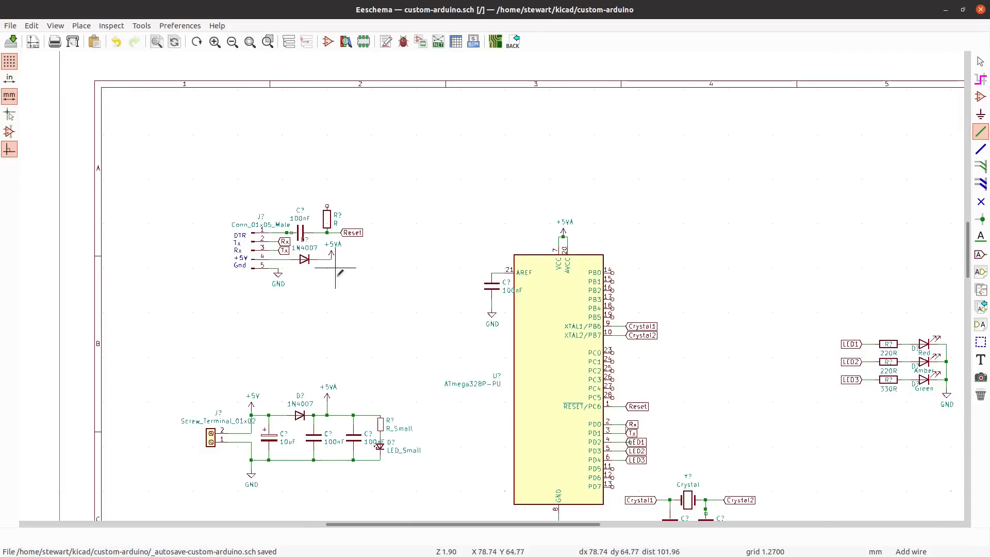
# - Delete the short stray wire segment overlapping the DTR-side pin of the 100nF capacitor at the serial connector
pyautogui.scroll(2, 336, 269)
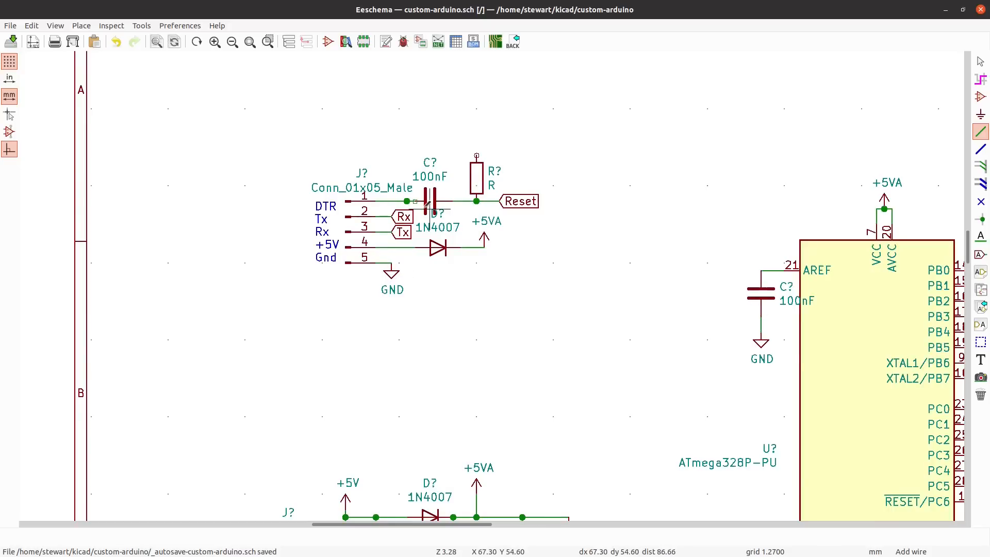
pyautogui.scroll(1, 419, 202)
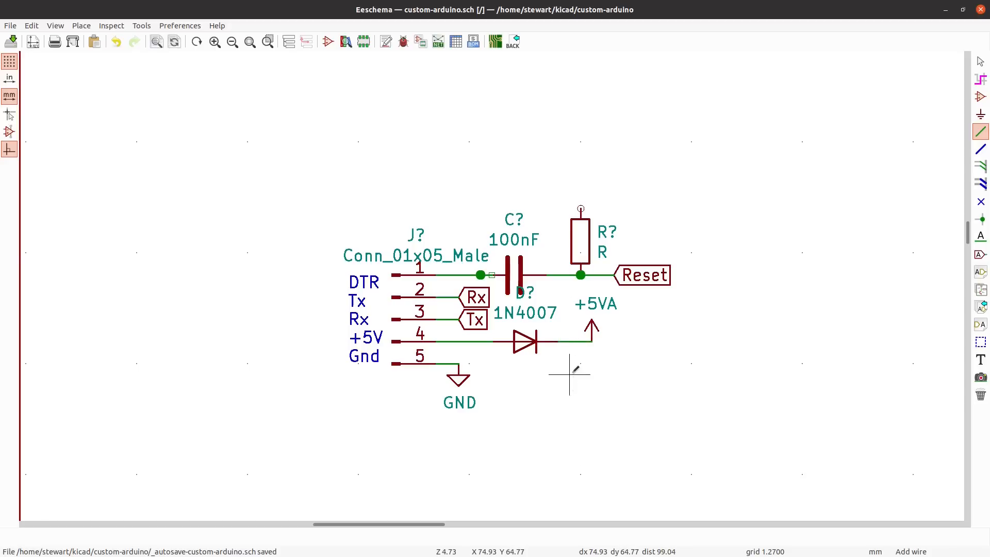
pyautogui.click(481, 275)
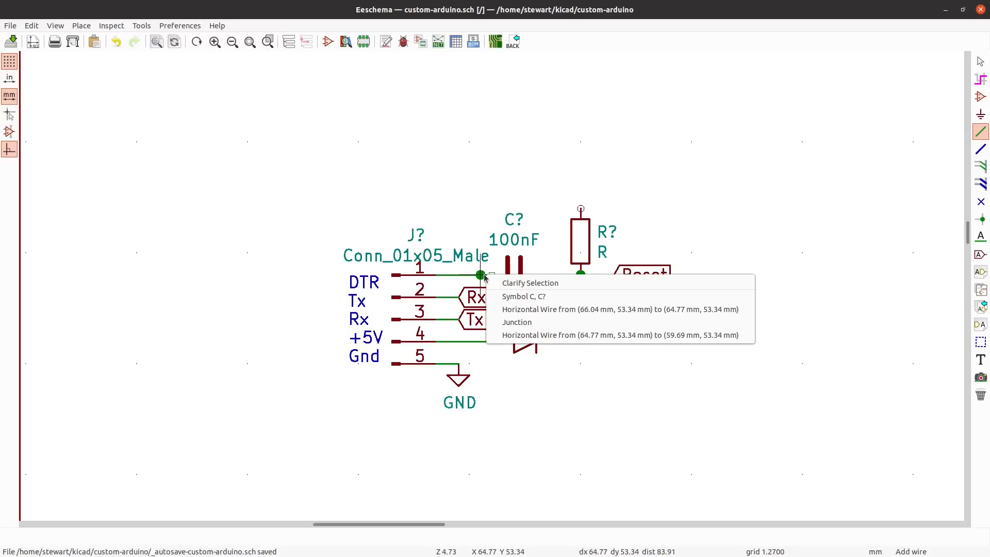
pyautogui.click(538, 312)
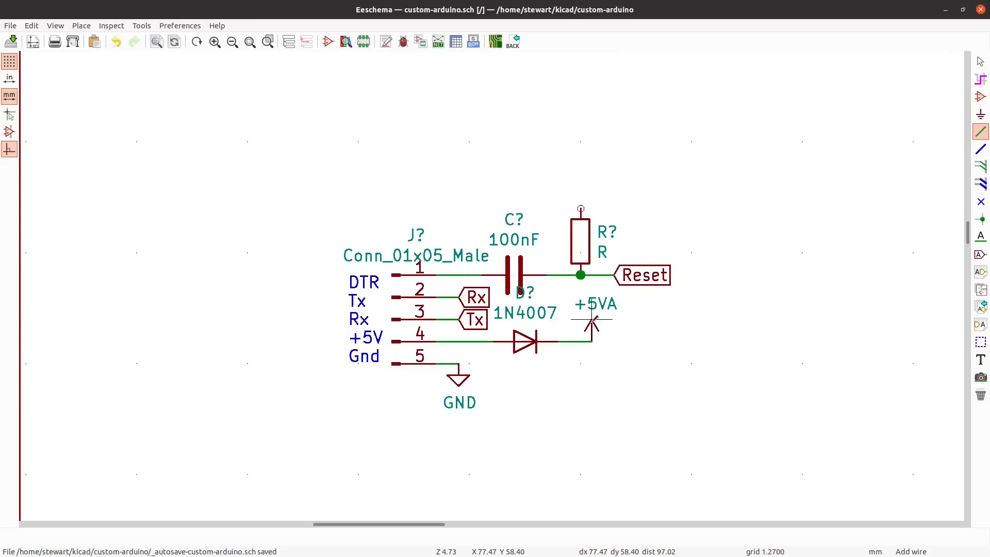
# - Place a copy of the +5VA power symbol above the Reset pull-up resistor and wire it to the resistor's upper end
pyautogui.press('c')
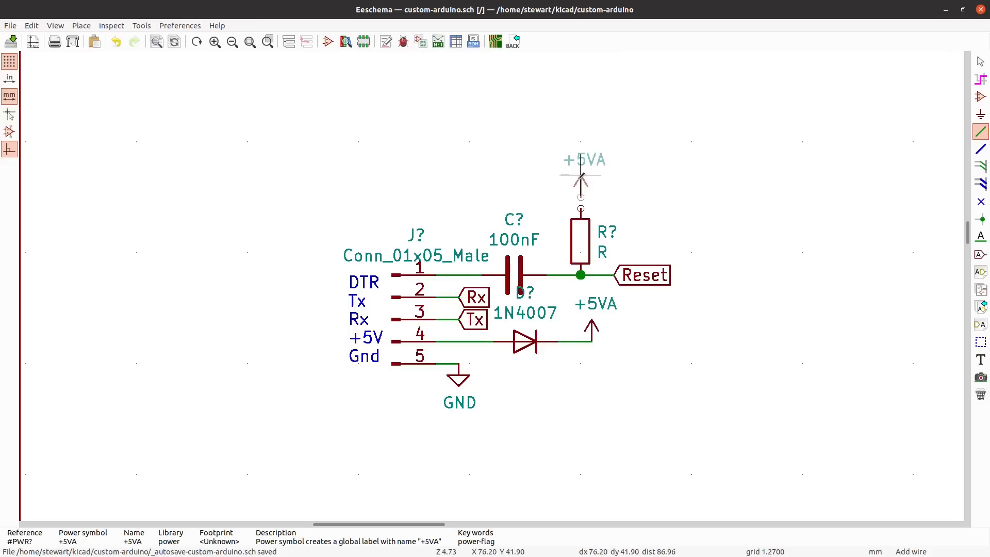
pyautogui.click(582, 176)
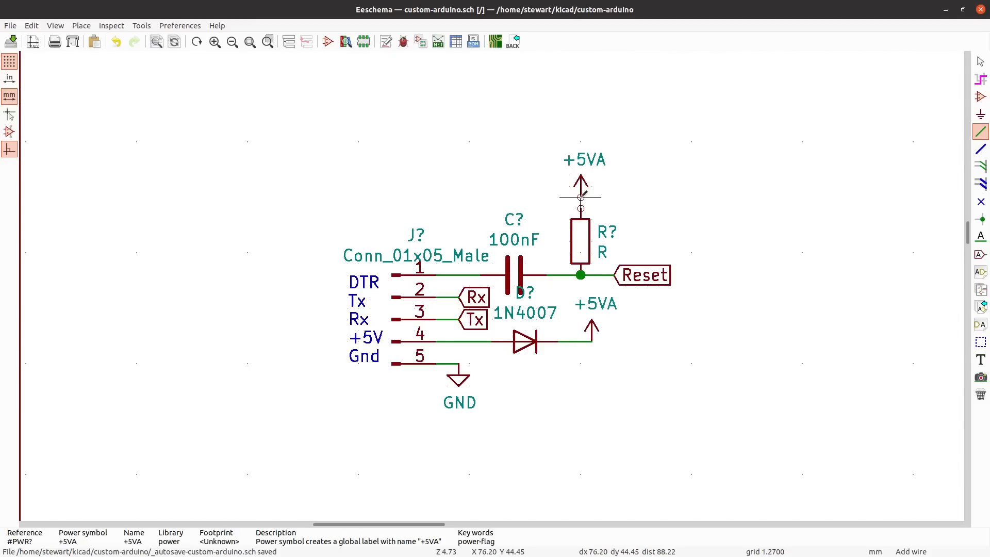
pyautogui.click(581, 208)
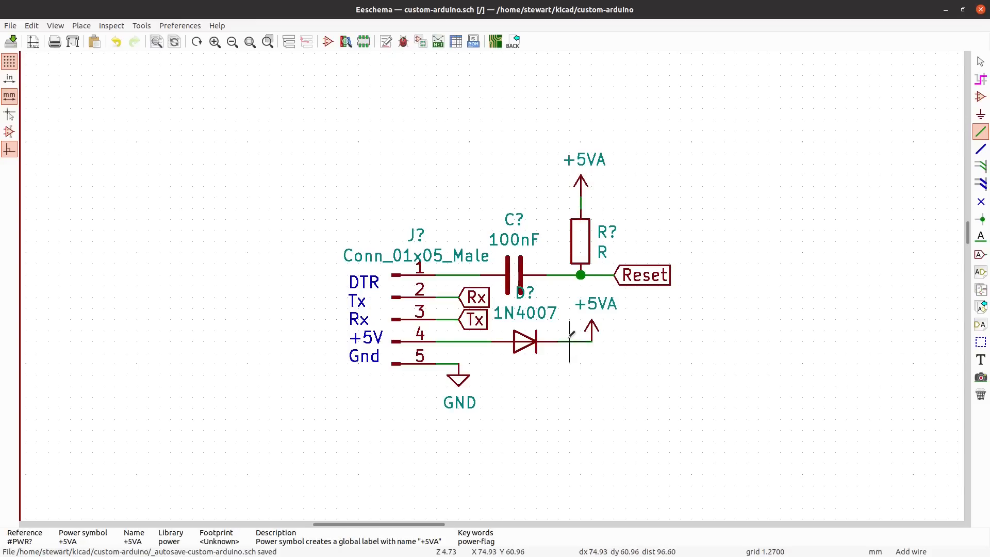
# - Set the value of the five-pin serial connector to UART
pyautogui.scroll(-1, 570, 341)
pyautogui.scroll(-1, 493, 282)
pyautogui.click(507, 285)
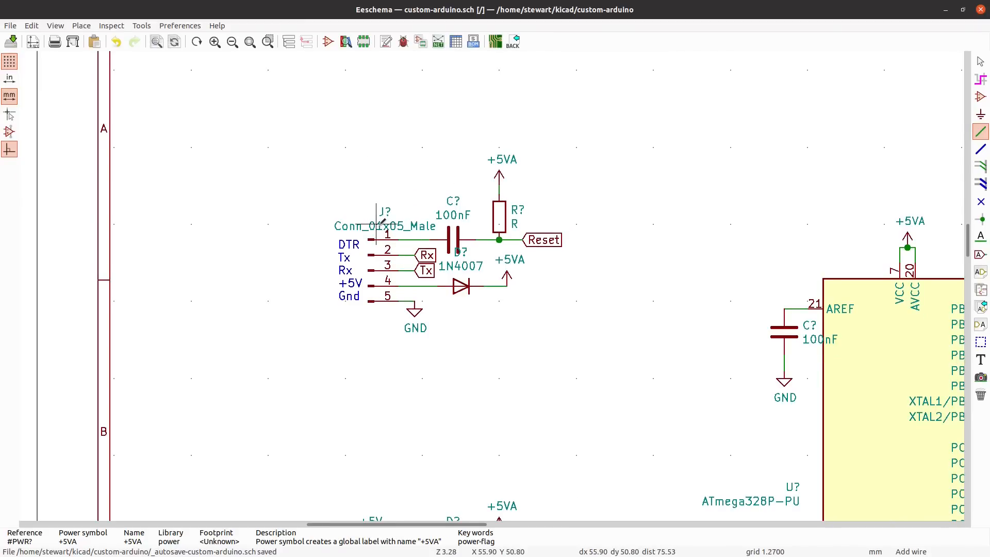
pyautogui.press('v')
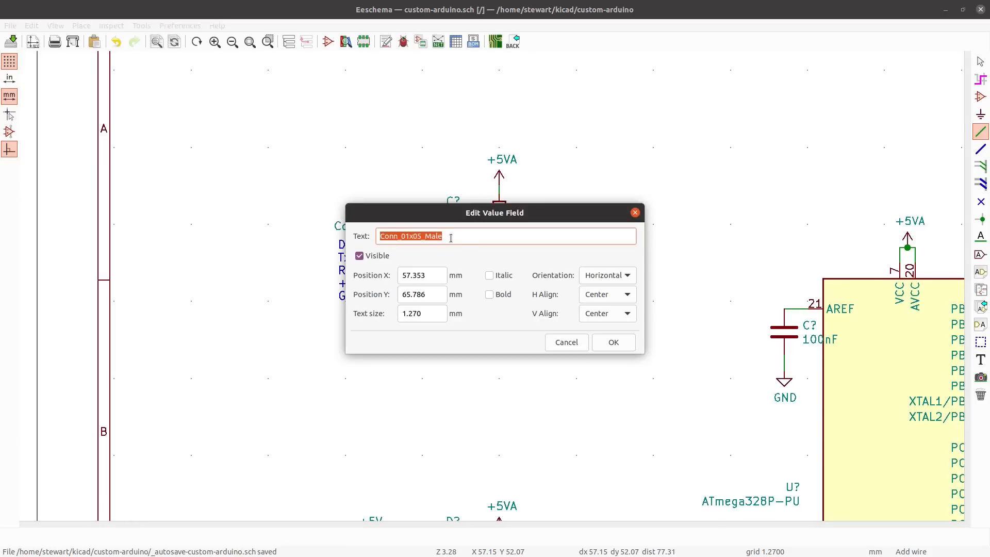
pyautogui.write('UART')
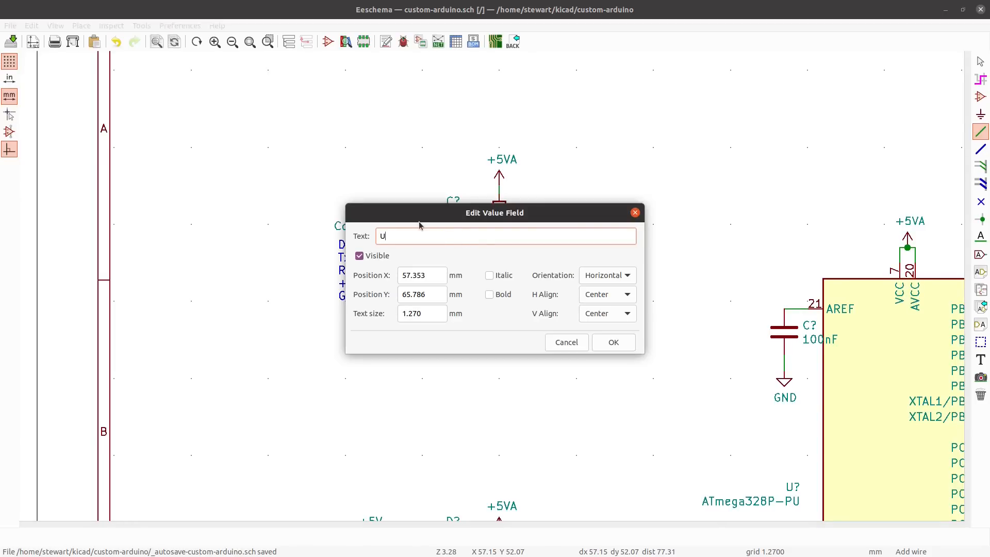
pyautogui.click(614, 342)
# - Set the value of the power circuit's two-way screw terminal to Power
pyautogui.scroll(-1, 466, 346)
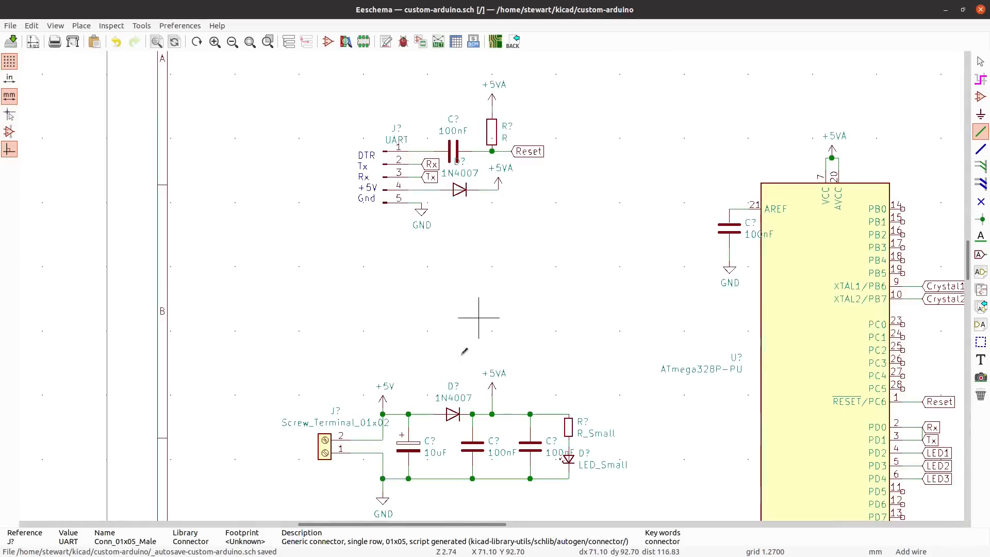
pyautogui.scroll(-1, 465, 352)
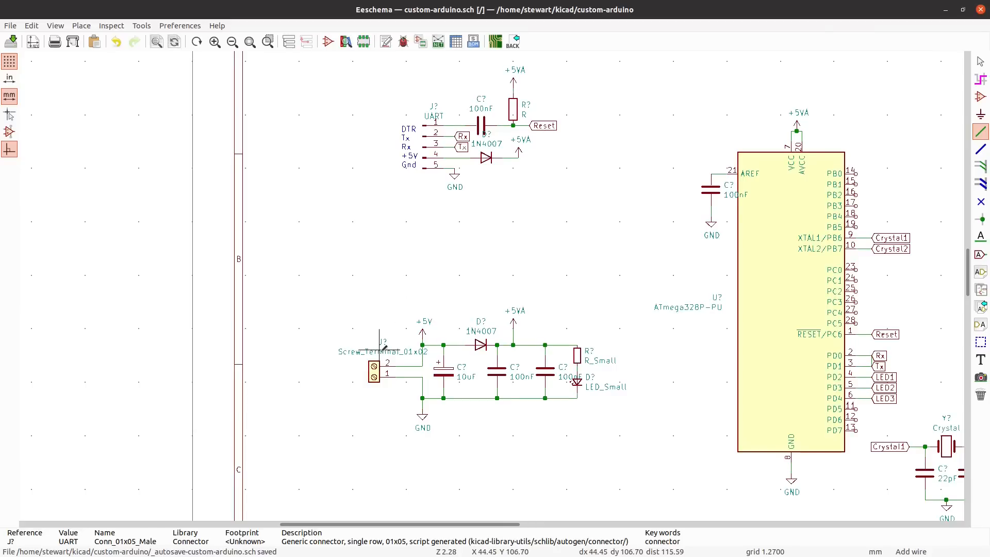
pyautogui.press('v')
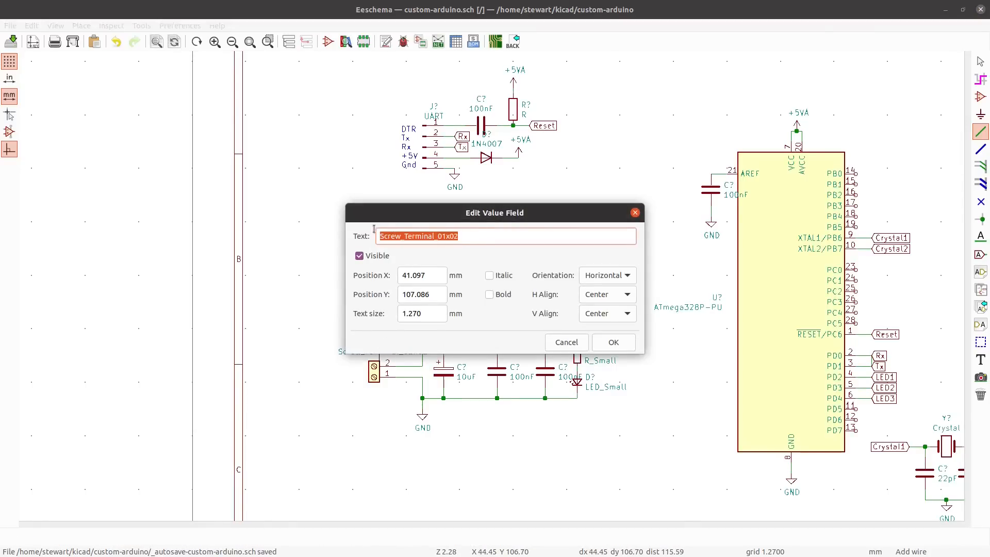
pyautogui.write('Power')
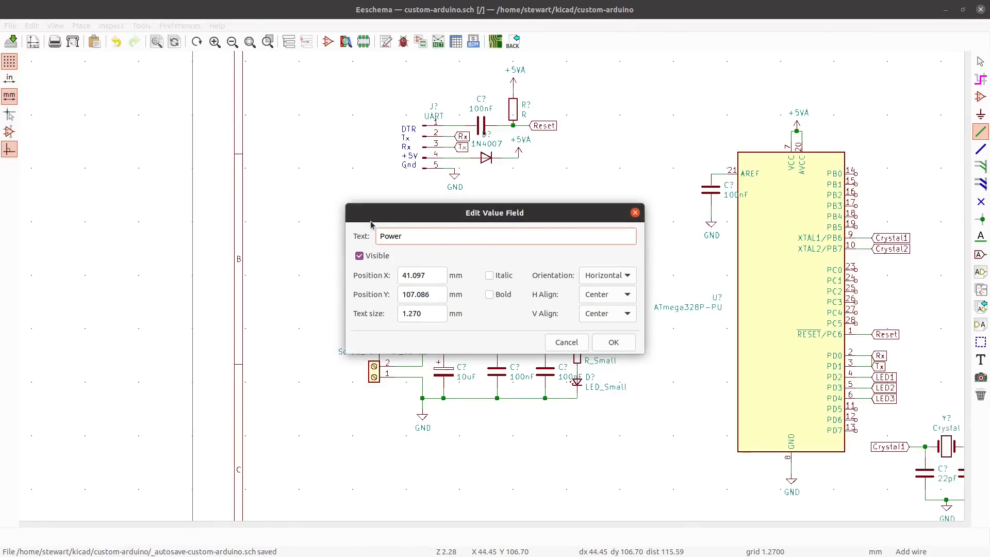
pyautogui.click(614, 341)
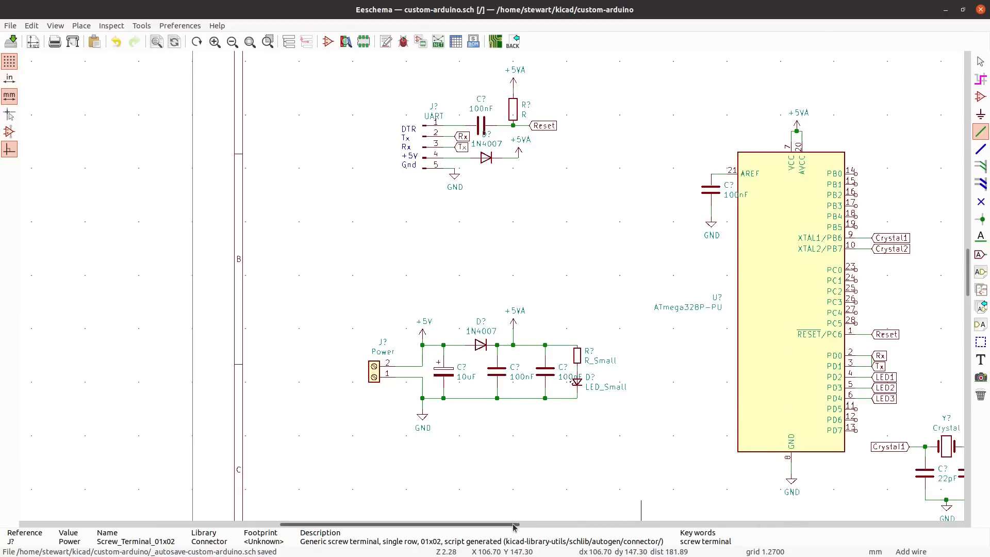
# - Delete the short stray wire segment overlapping the upper pin of the 22pF capacitor on the Crystal2 side
pyautogui.hscroll(2, 524, 526)
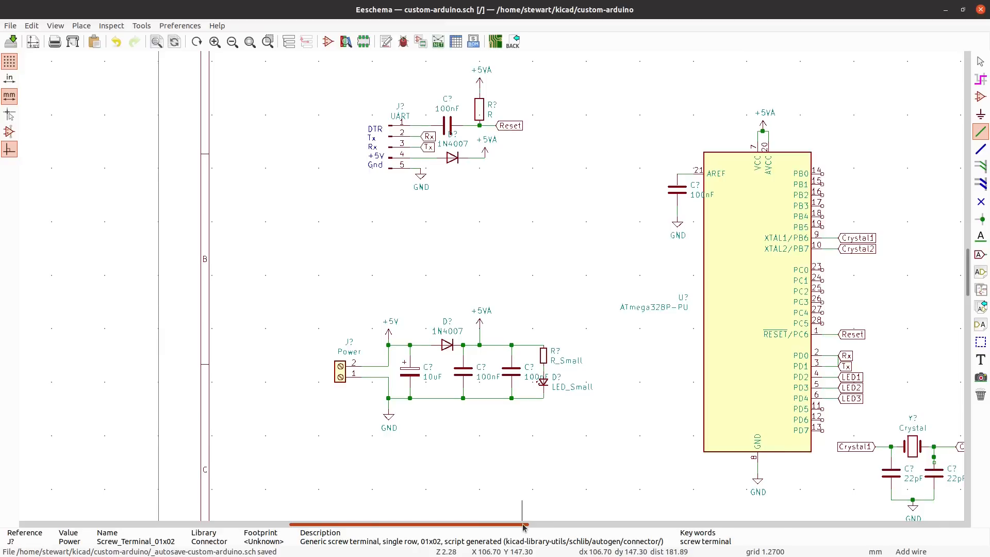
pyautogui.moveTo(523, 526); pyautogui.dragTo(573, 525)
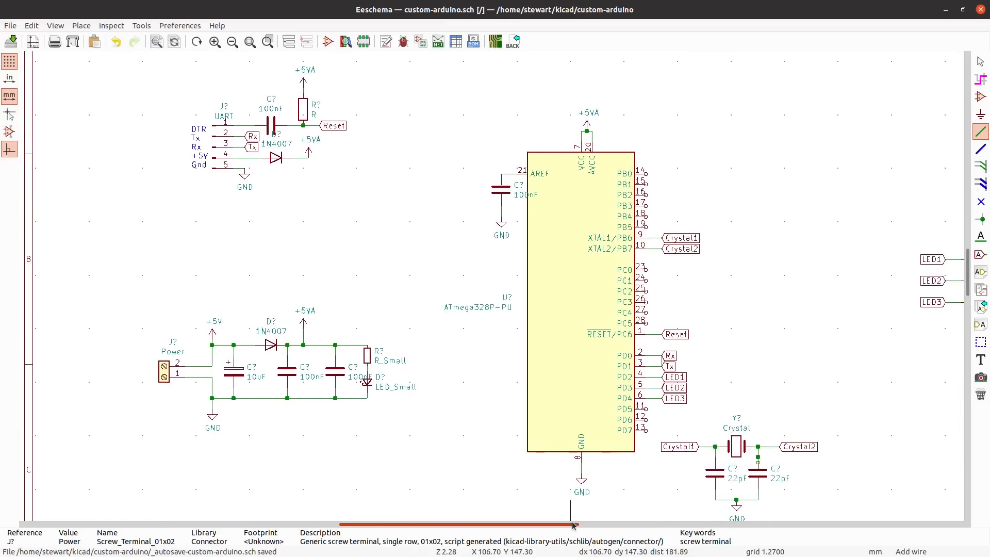
pyautogui.scroll(1, 771, 464)
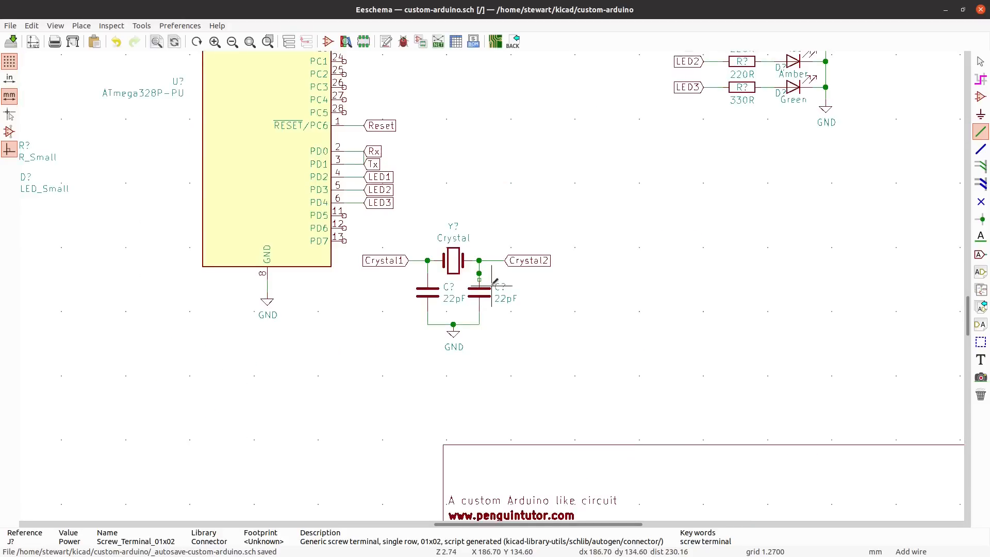
pyautogui.scroll(1, 480, 279)
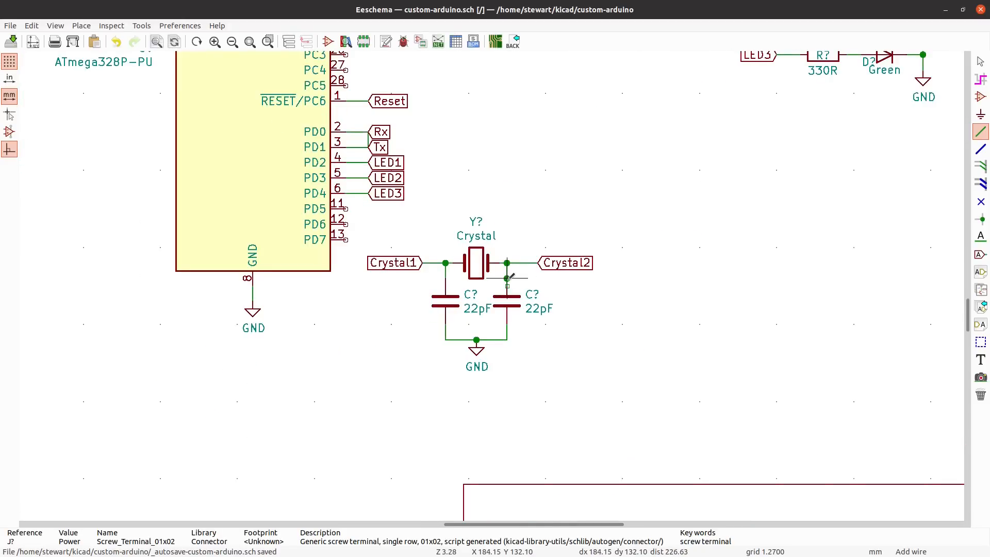
pyautogui.click(508, 279)
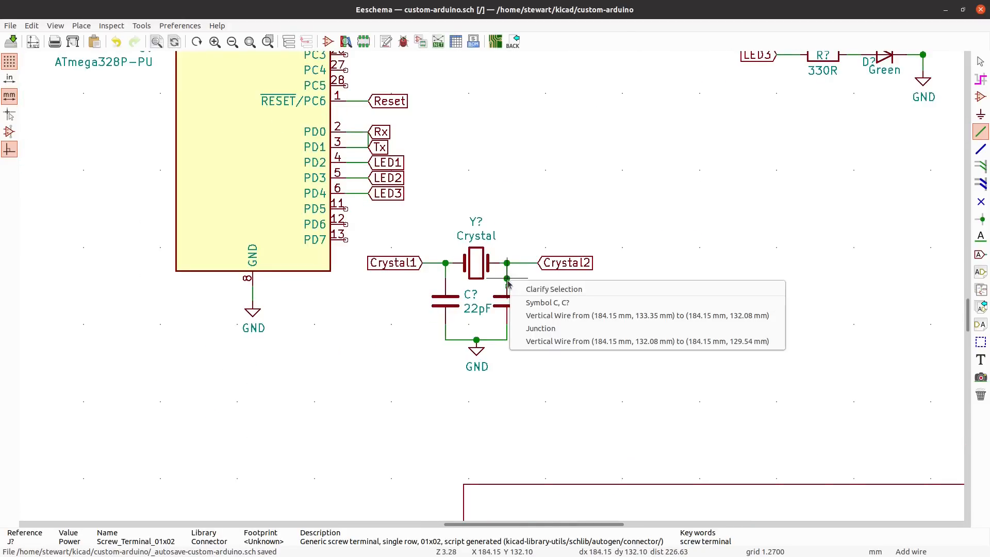
pyautogui.click(560, 322)
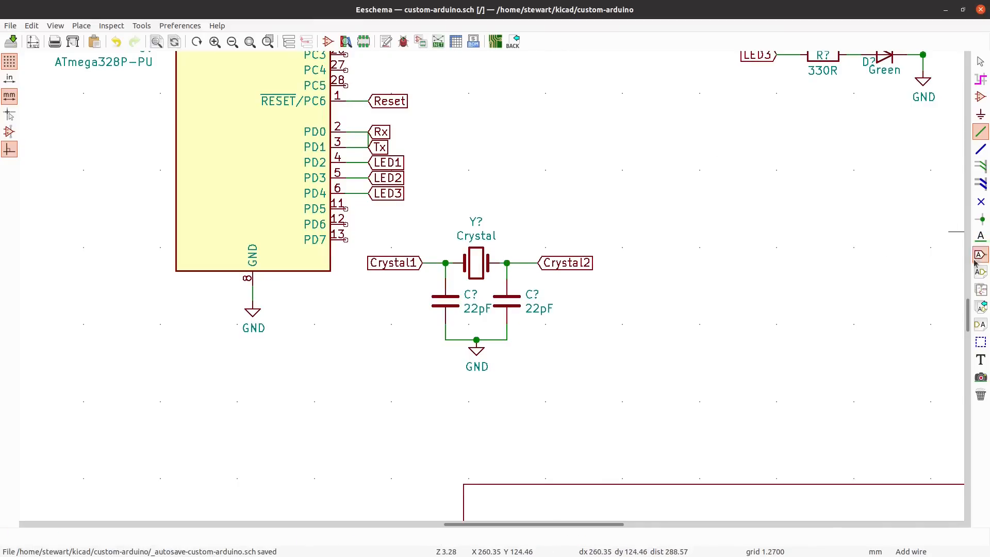
pyautogui.moveTo(968, 315); pyautogui.dragTo(969, 290)
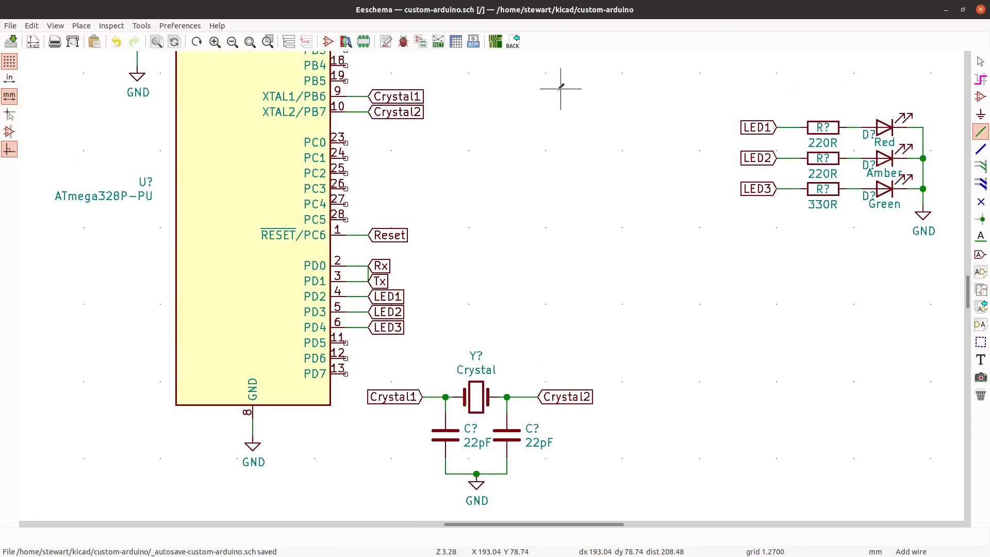
pyautogui.click(102, 27)
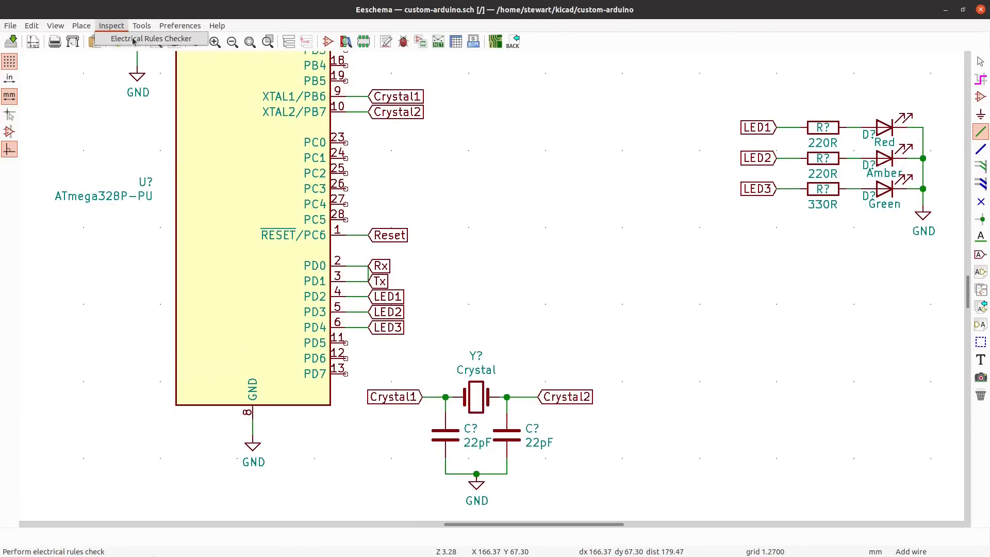
pyautogui.click(536, 231)
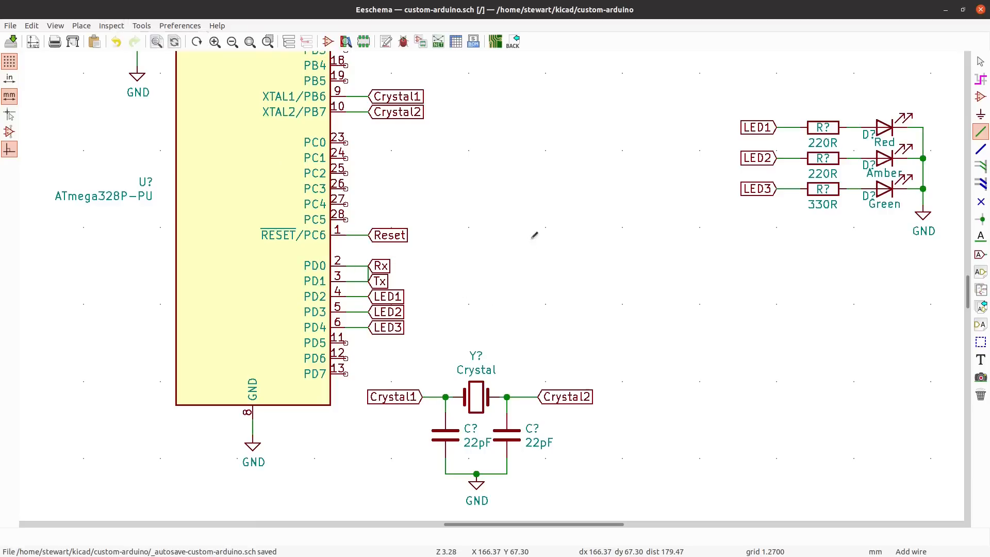
# - Delete the stray vertical wire joining the Rx and Tx labels at the ATmega328P's PD0 and PD1 pins
pyautogui.scroll(1, 488, 232)
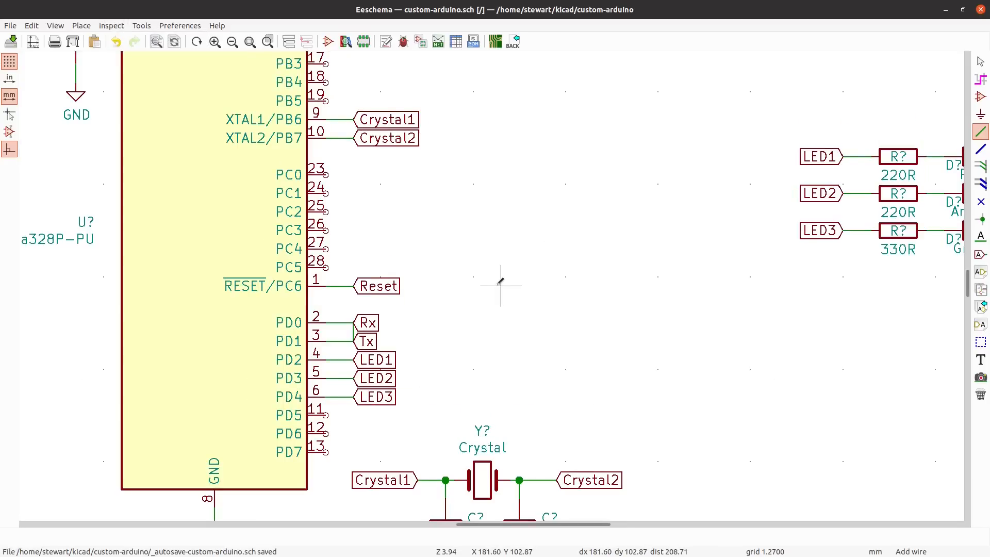
pyautogui.scroll(-1, 500, 281)
pyautogui.scroll(-2, 404, 332)
pyautogui.scroll(2, 811, 333)
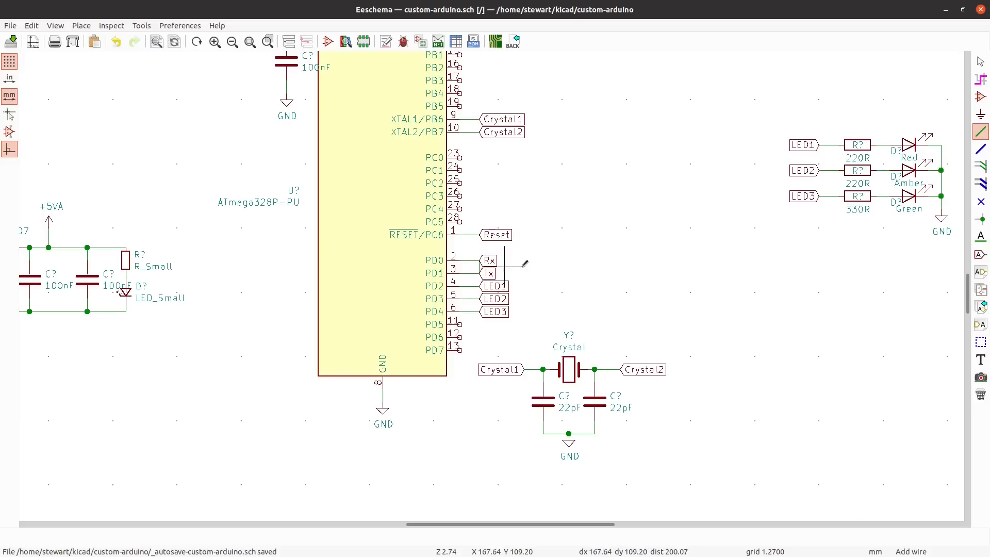
pyautogui.scroll(5, 492, 282)
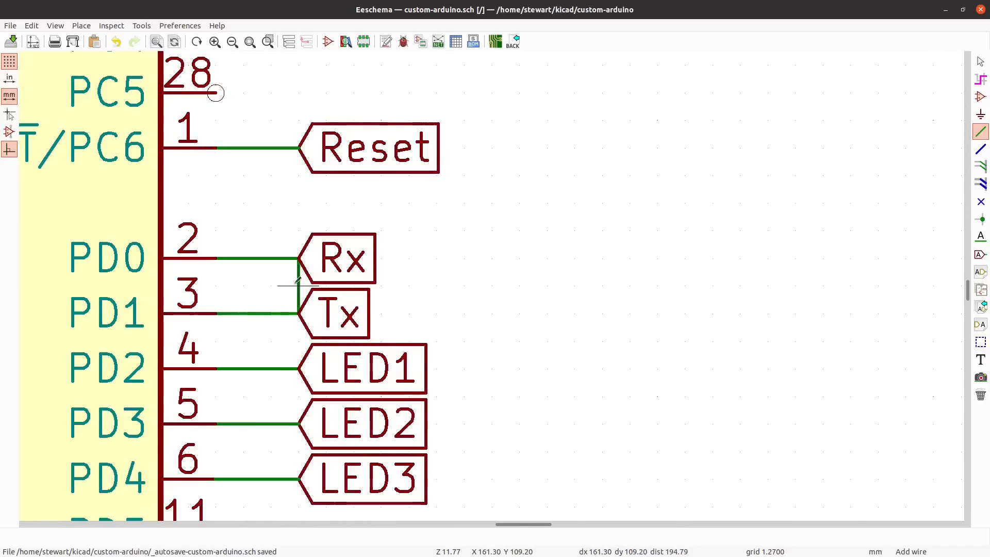
pyautogui.press('Delete')
# - Place no-connect flags on the ATmega328P's unused pins PD5 to PD7, PC0 to PC5 and PB0 to PB5
pyautogui.scroll(-1, 298, 231)
pyautogui.scroll(-6, 492, 232)
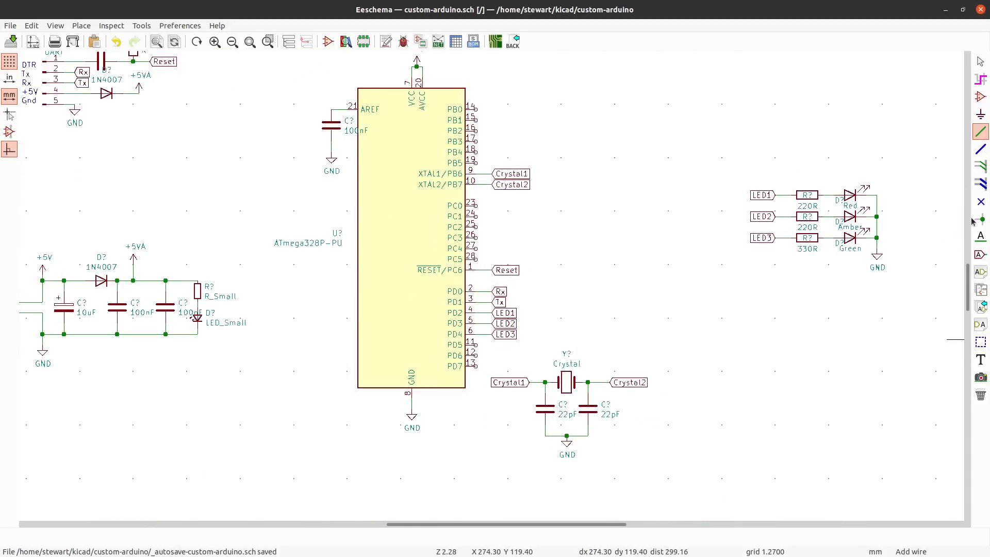
pyautogui.click(982, 206)
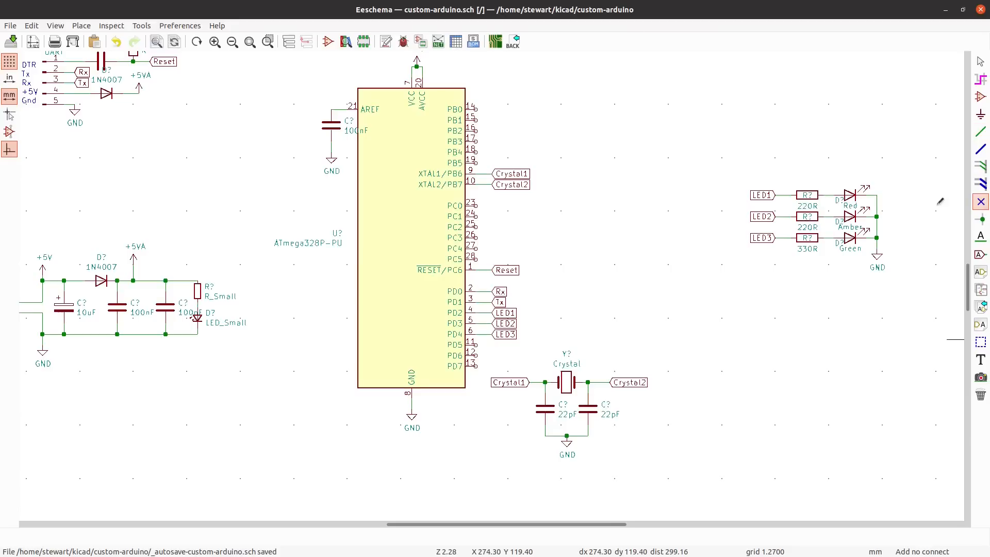
pyautogui.click(475, 355)
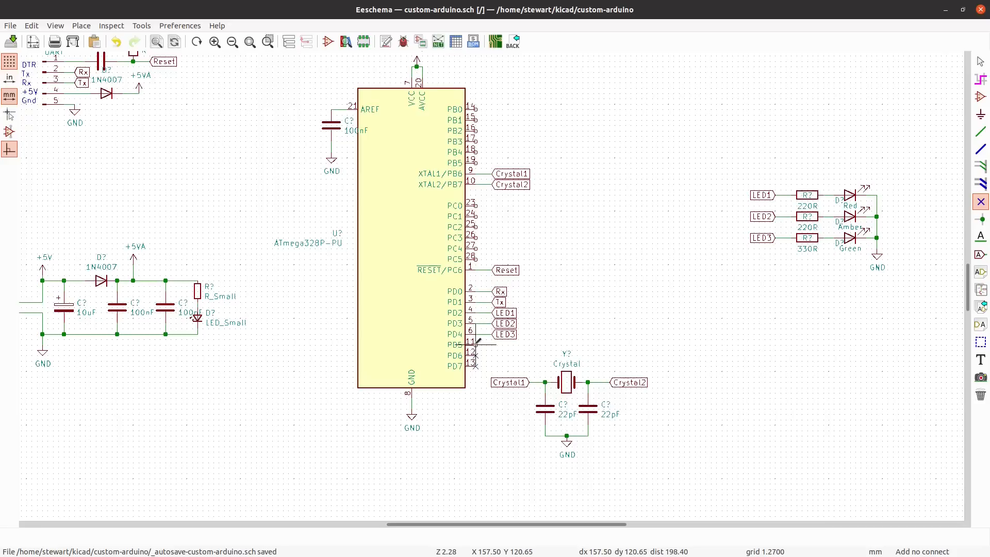
pyautogui.click(476, 344)
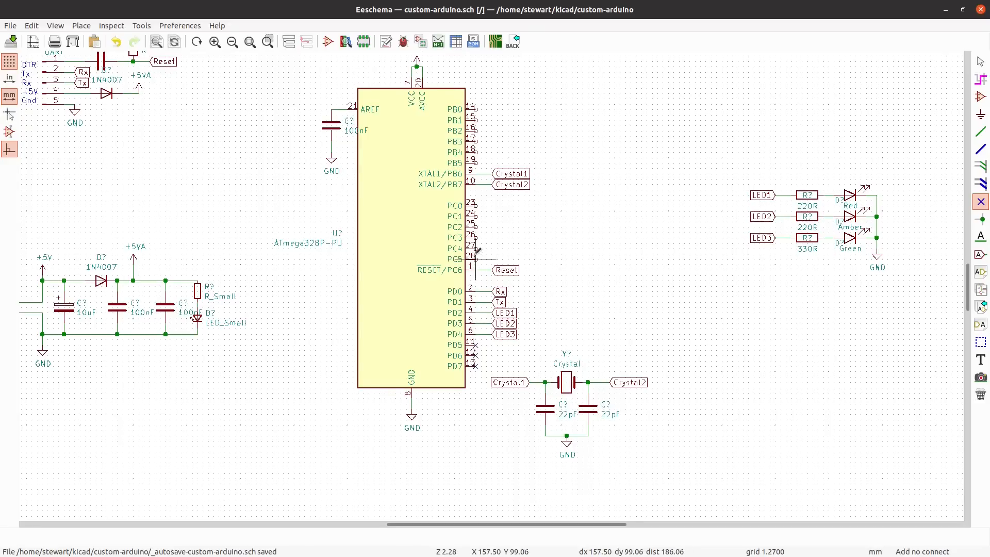
pyautogui.click(476, 259)
pyautogui.click(476, 206)
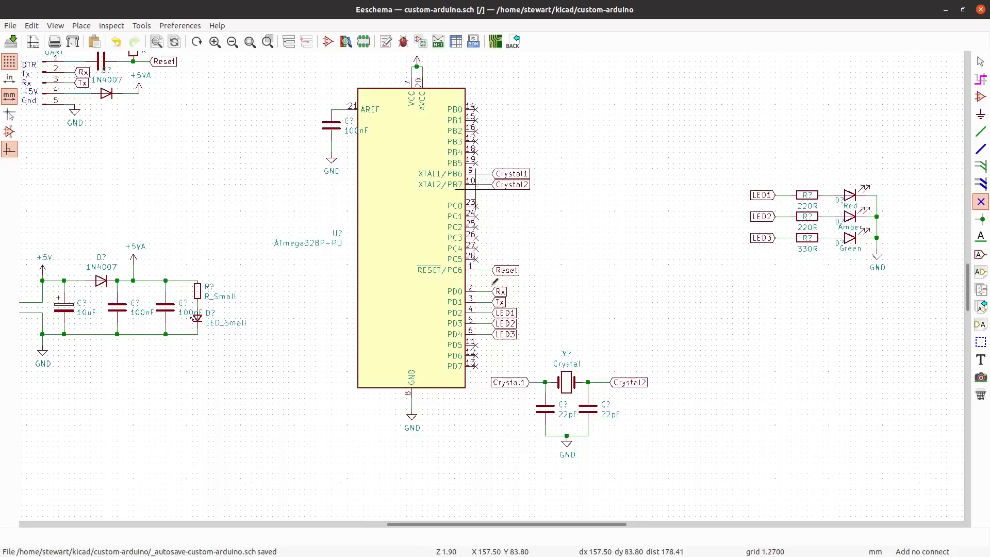
# - Run the Electrical Rules Checker on the schematic and close it after reading the messages
pyautogui.scroll(-2, 495, 282)
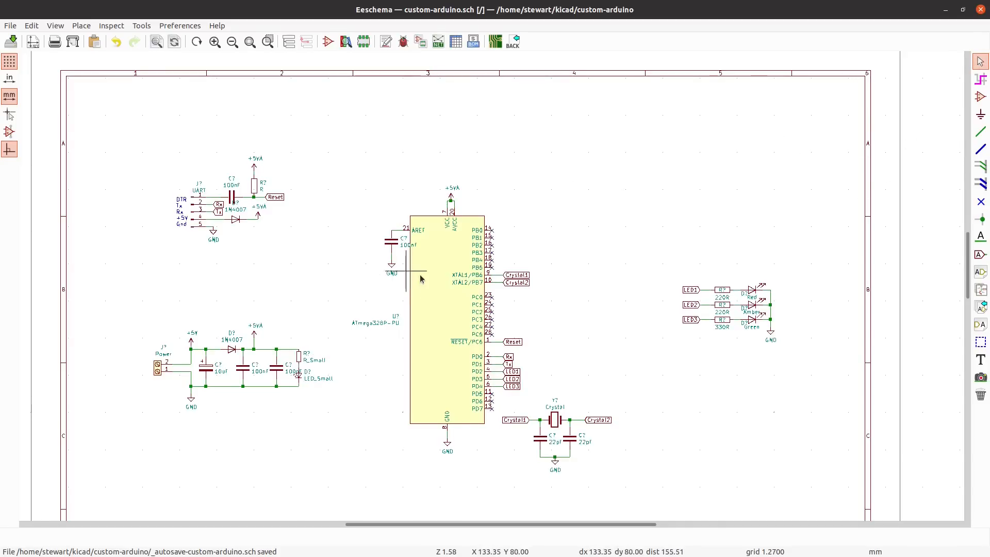
pyautogui.scroll(2, 406, 281)
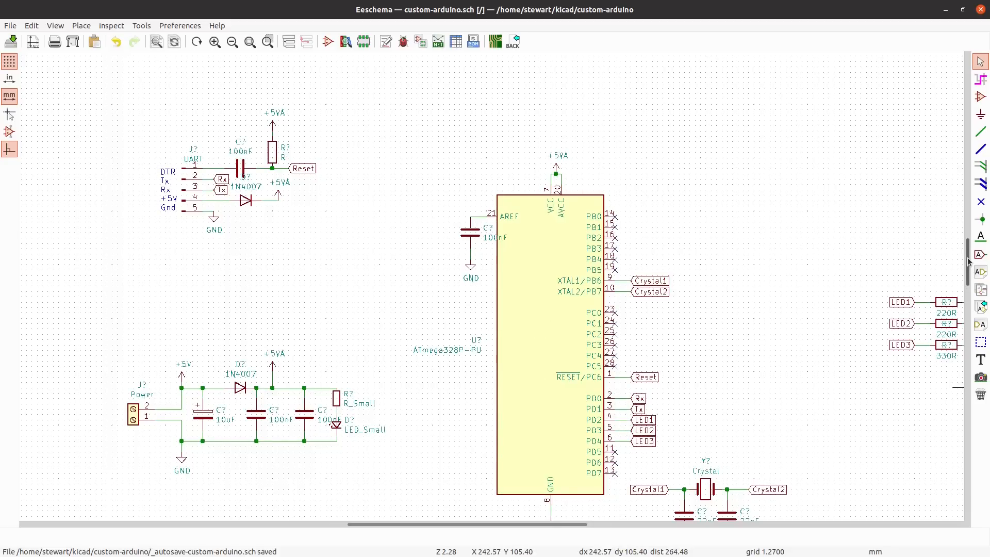
pyautogui.moveTo(968, 258); pyautogui.dragTo(968, 269)
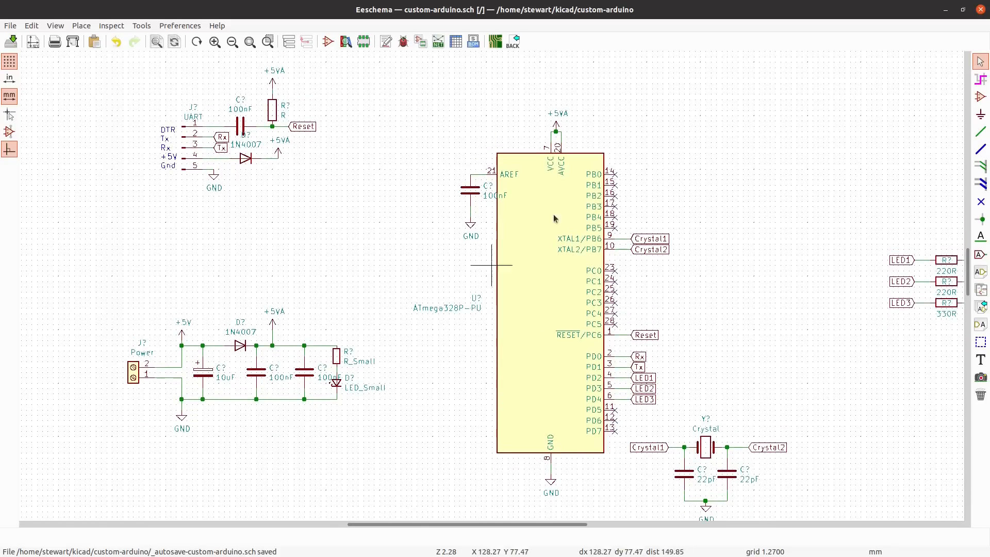
pyautogui.click(137, 25)
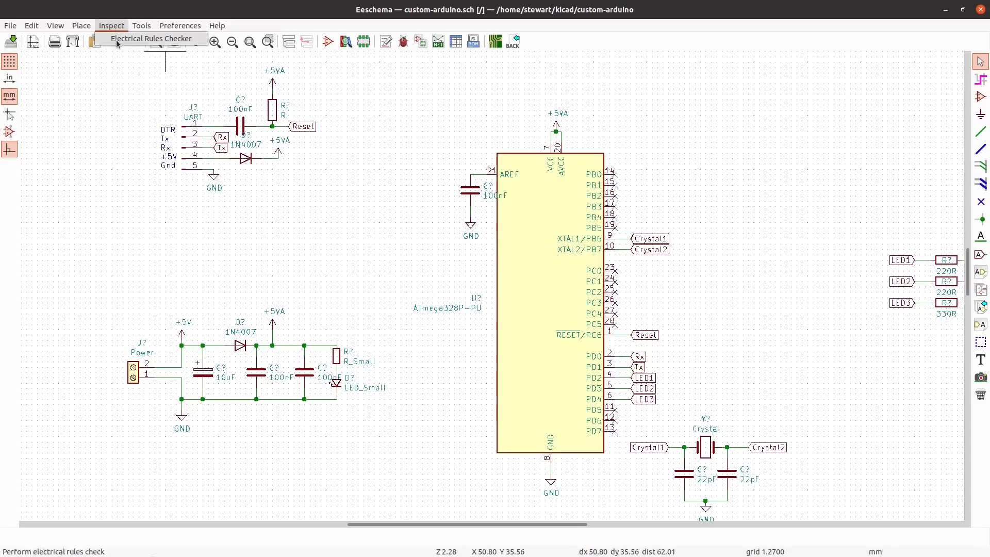
pyautogui.click(117, 41)
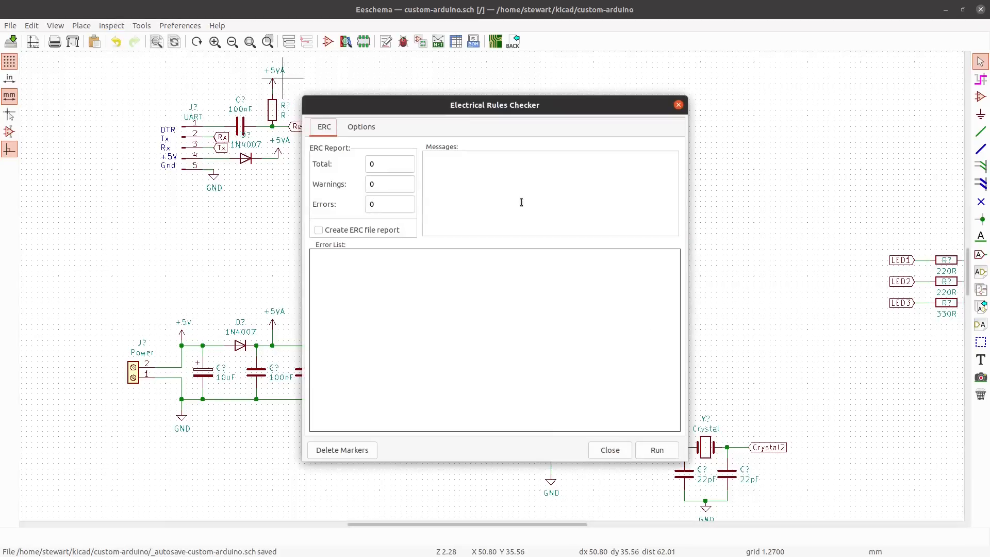
pyautogui.click(665, 451)
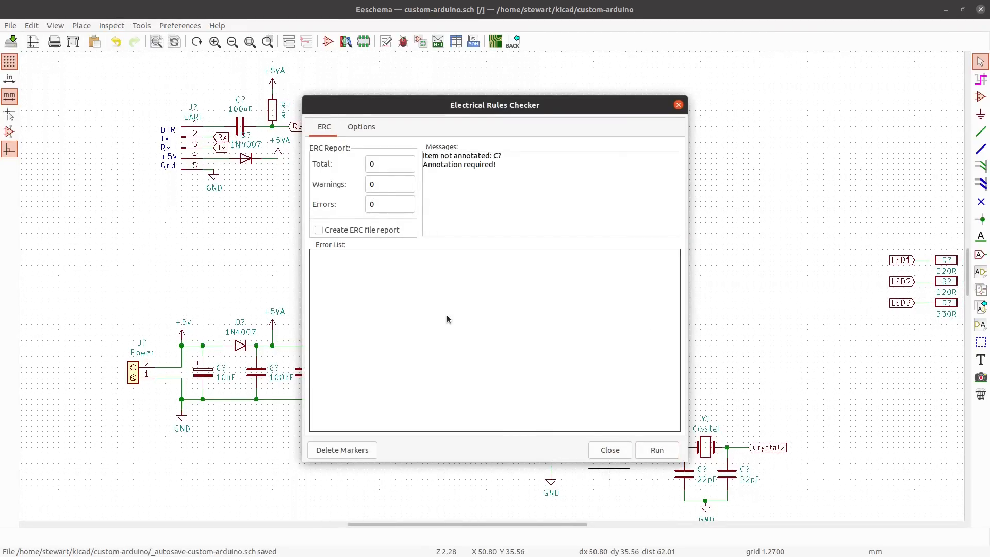
pyautogui.click(610, 450)
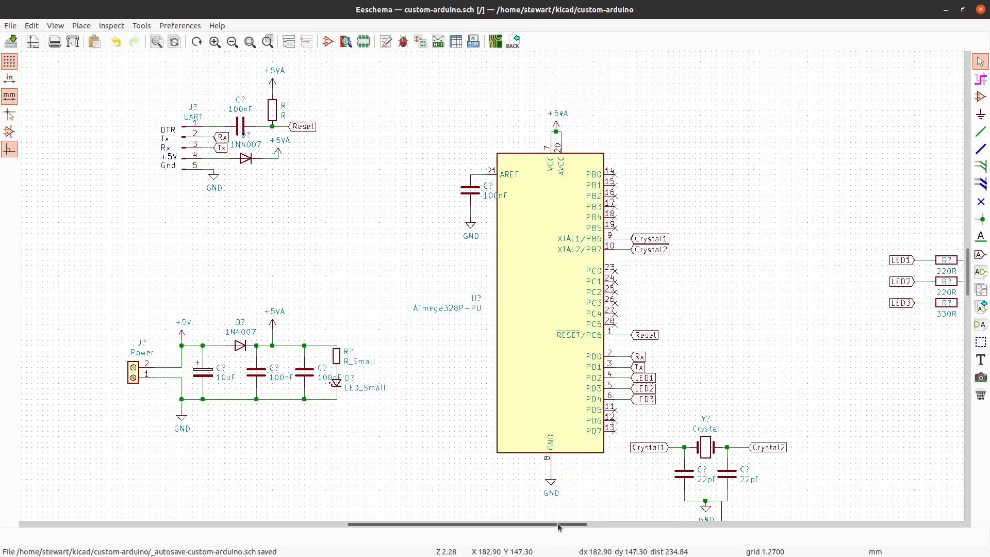
# - Examine the reference designators of the resistors and LEDs in the LED circuit
pyautogui.moveTo(558, 523); pyautogui.dragTo(586, 529)
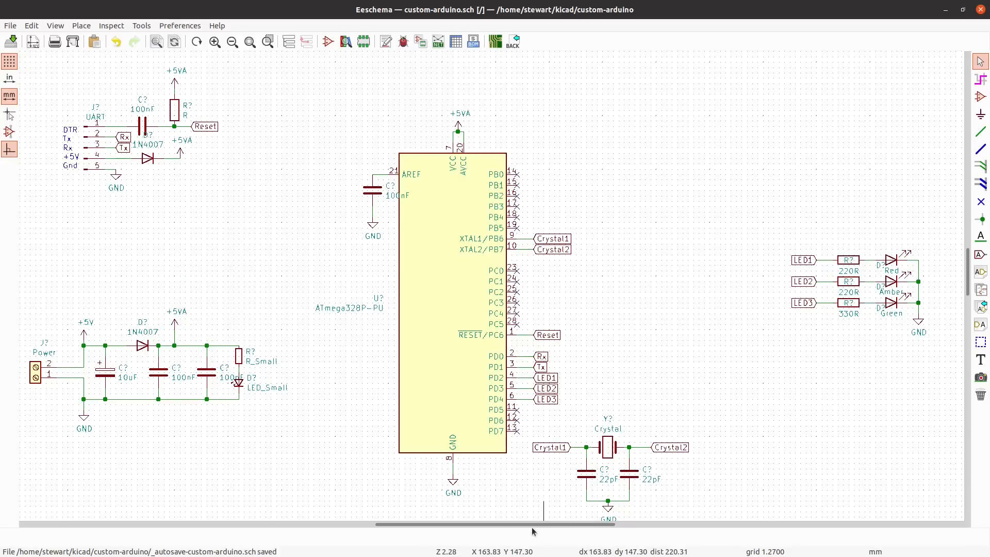
pyautogui.moveTo(538, 525); pyautogui.dragTo(605, 526)
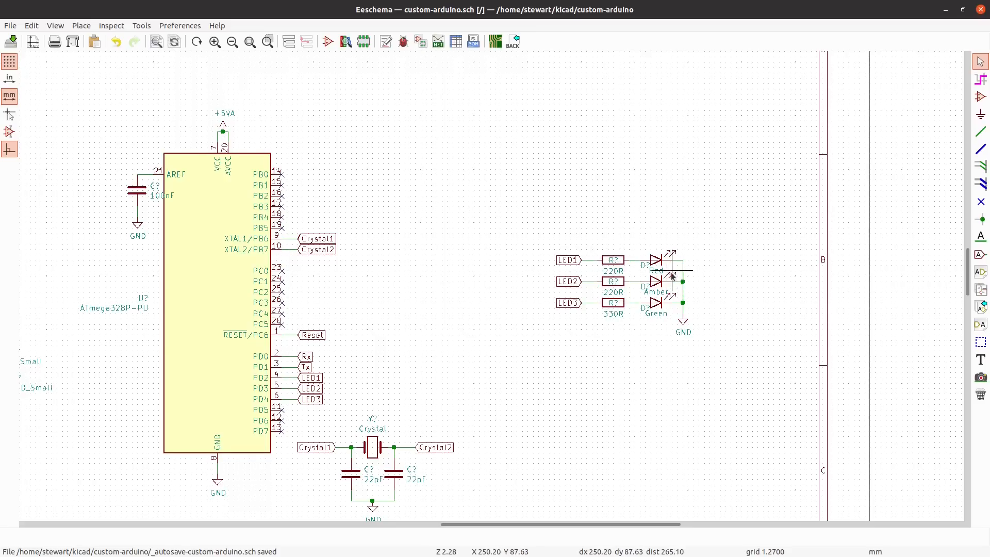
pyautogui.scroll(5, 657, 277)
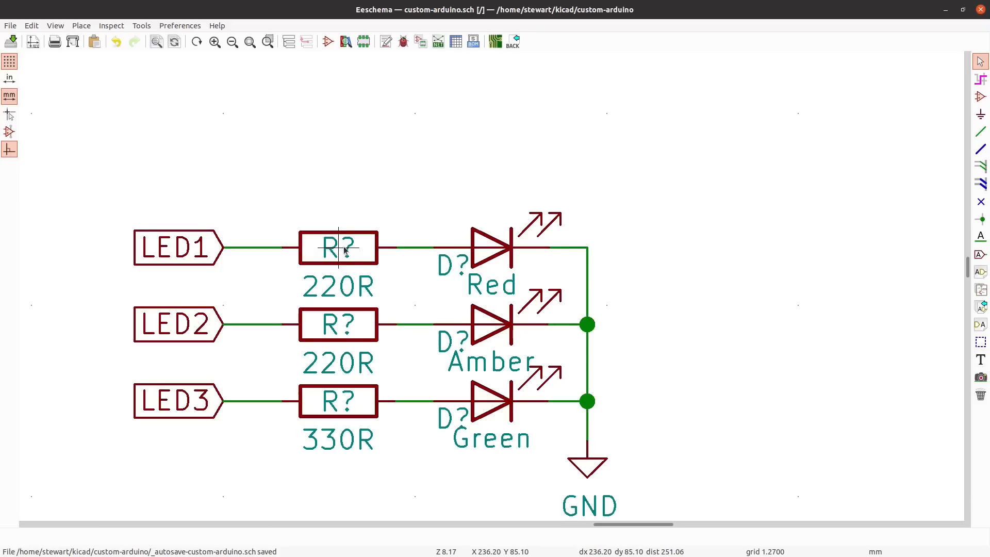
# - Set the references in the LED1 branch to R1 for the resistor and D1 for the red LED
pyautogui.doubleClick(304, 258)
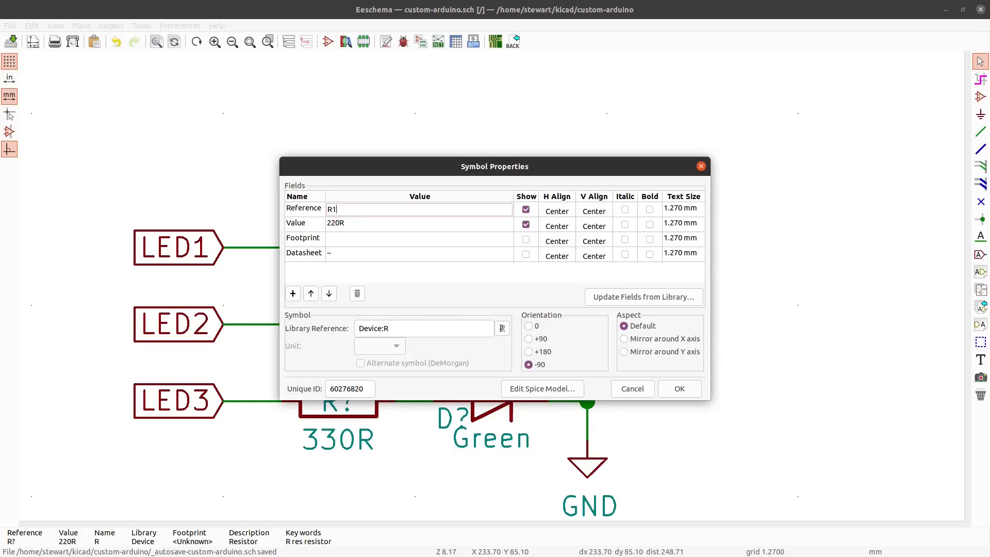
pyautogui.click(682, 395)
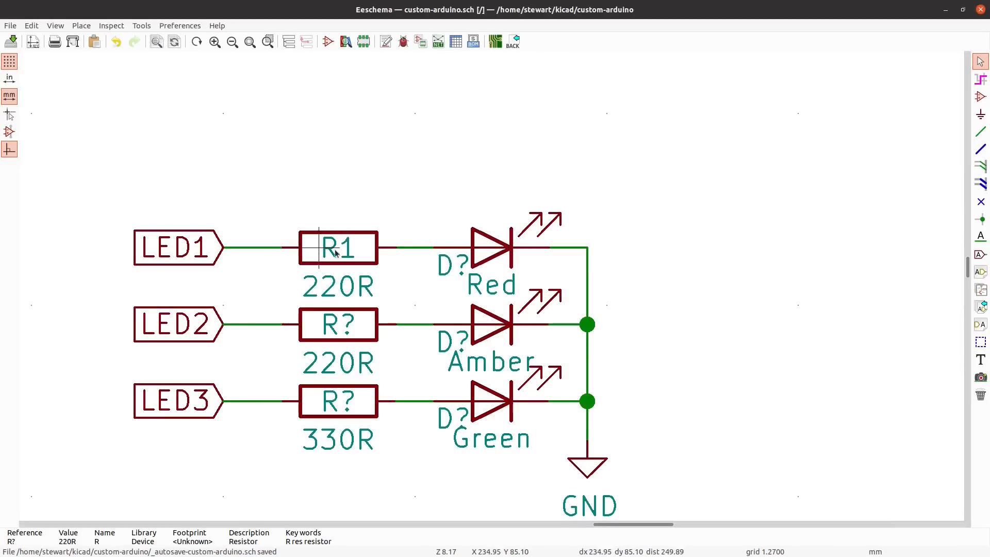
pyautogui.doubleClick(447, 267)
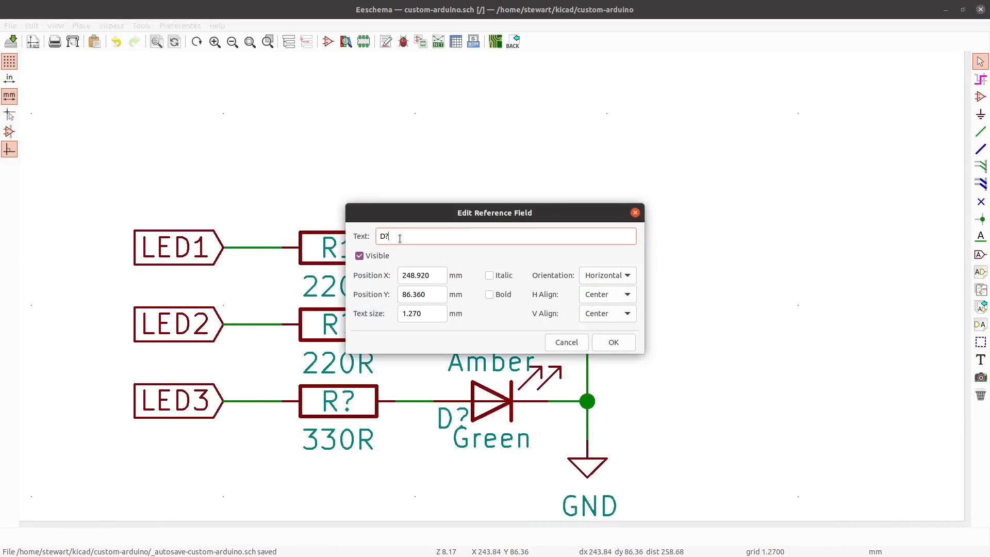
pyautogui.click(624, 340)
# - Set the references in the LED2 branch to R2 for the resistor and D2 for the amber LED
pyautogui.doubleClick(338, 325)
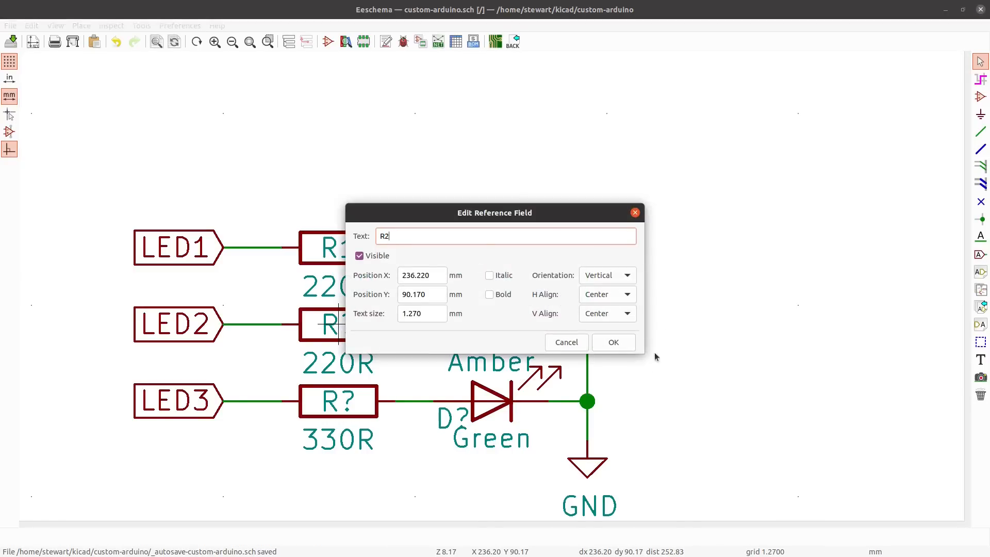
pyautogui.click(627, 347)
pyautogui.doubleClick(450, 340)
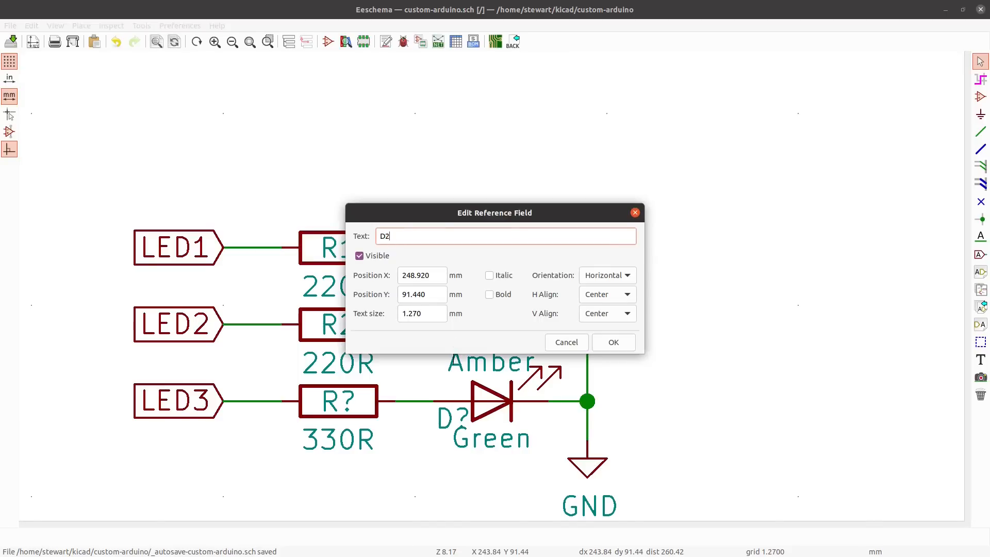
pyautogui.click(617, 341)
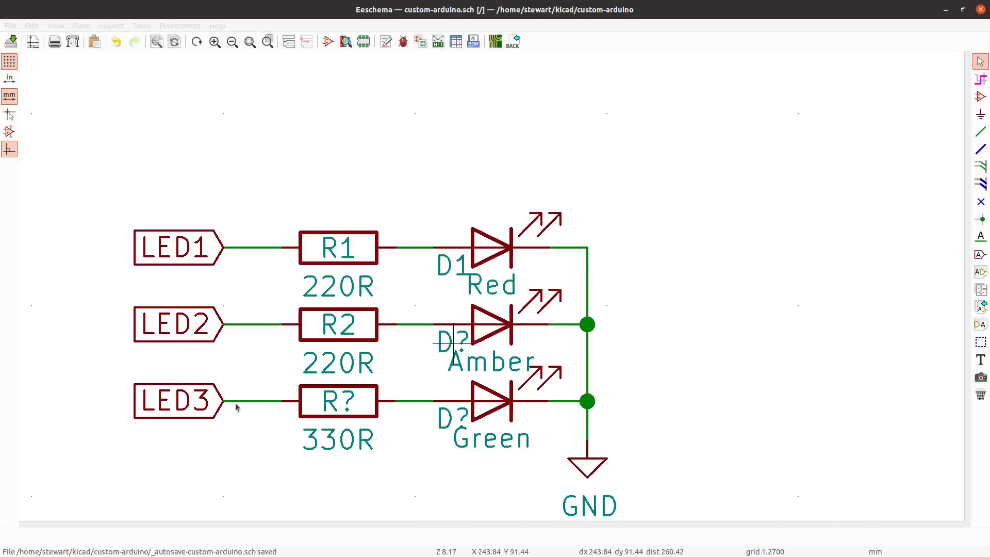
# - Set the references in the LED3 branch to R3 for the 330R resistor and D3 for the green LED
pyautogui.doubleClick(338, 401)
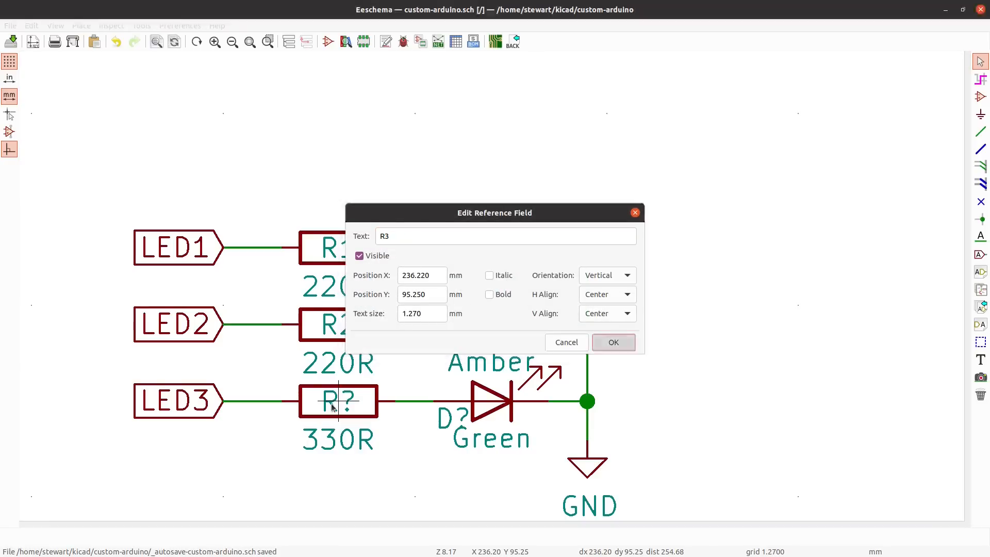
pyautogui.click(617, 345)
pyautogui.doubleClick(451, 417)
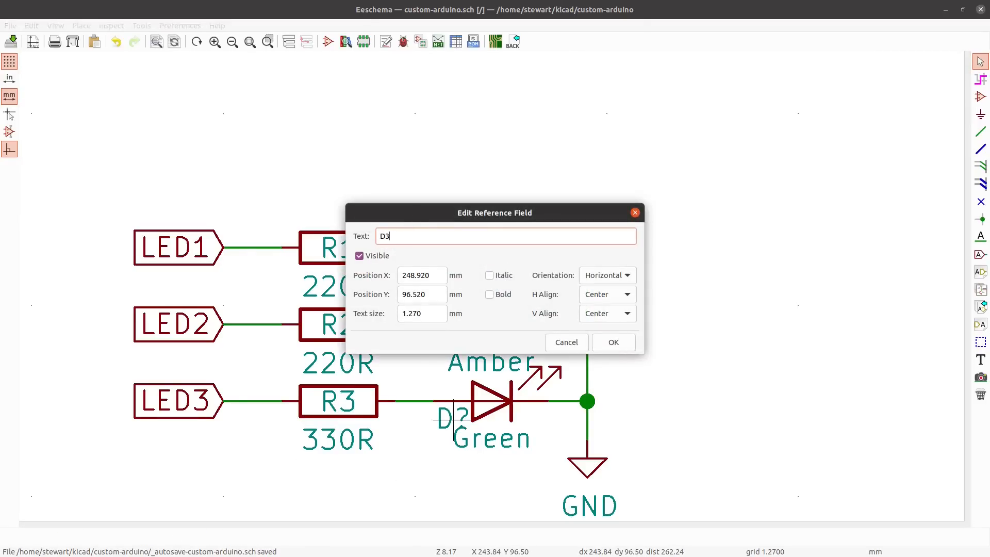
pyautogui.click(614, 343)
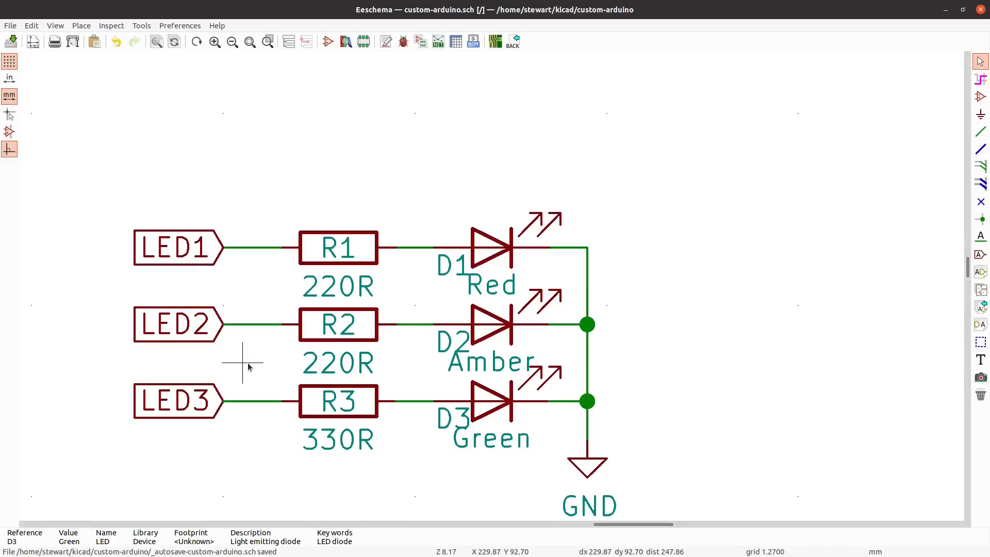
# - Annotate the entire schematic automatically, keeping existing annotations and sorting components by Y position, and close the annotation dialog
pyautogui.scroll(-2, 234, 371)
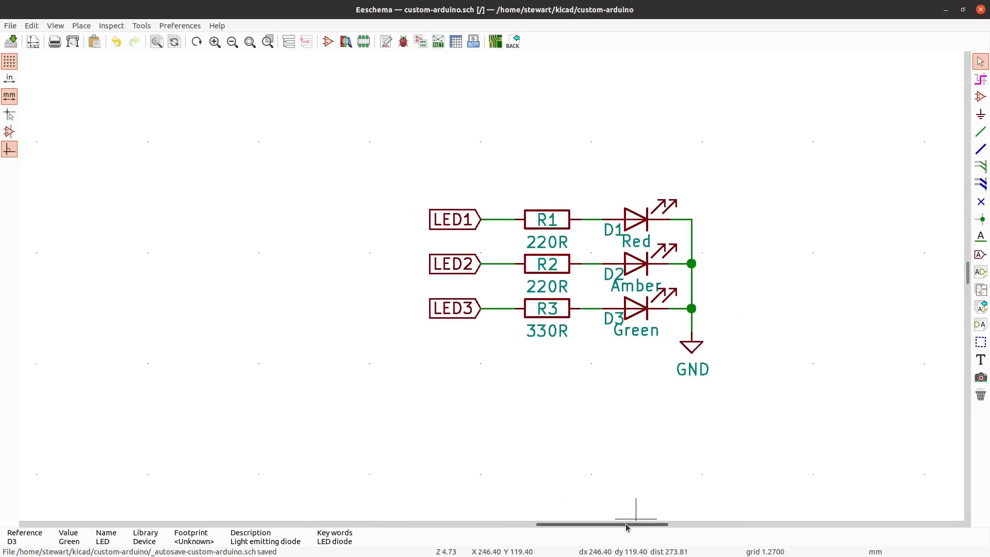
pyautogui.moveTo(631, 523); pyautogui.dragTo(528, 525)
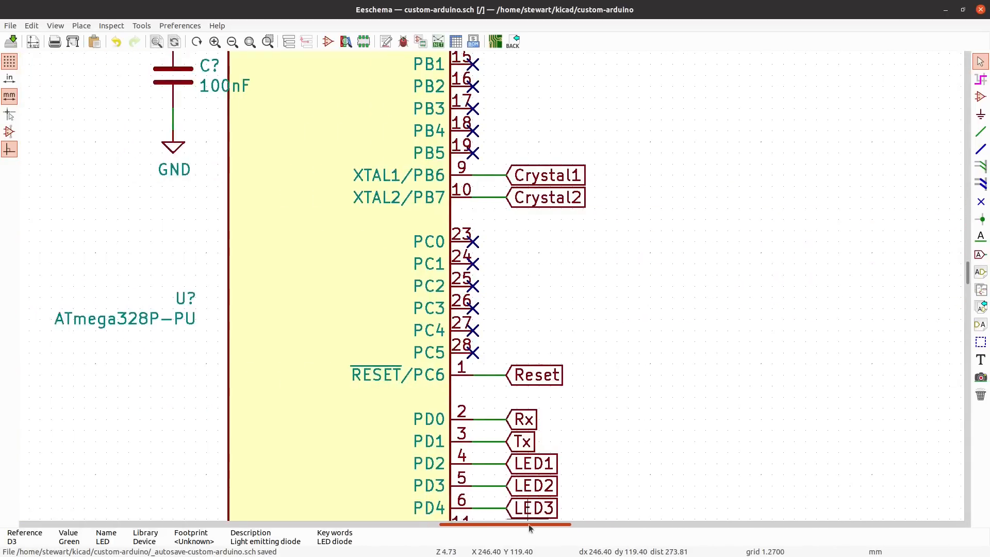
pyautogui.scroll(-4, 491, 283)
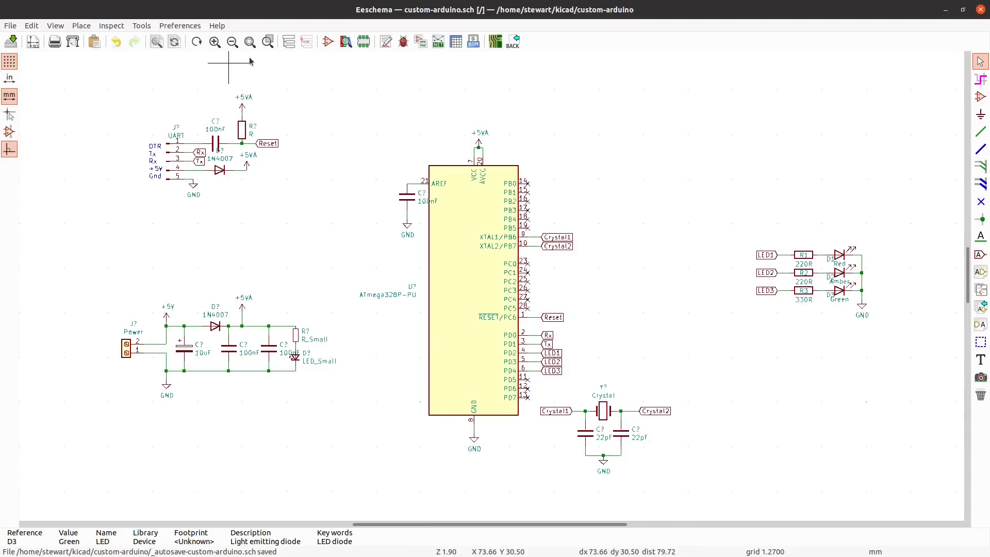
pyautogui.click(386, 42)
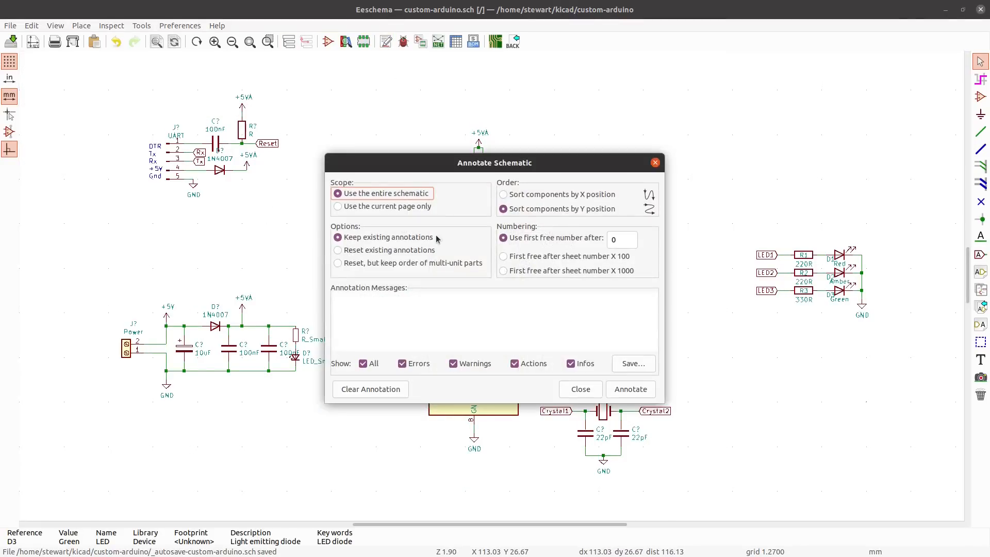
pyautogui.click(630, 389)
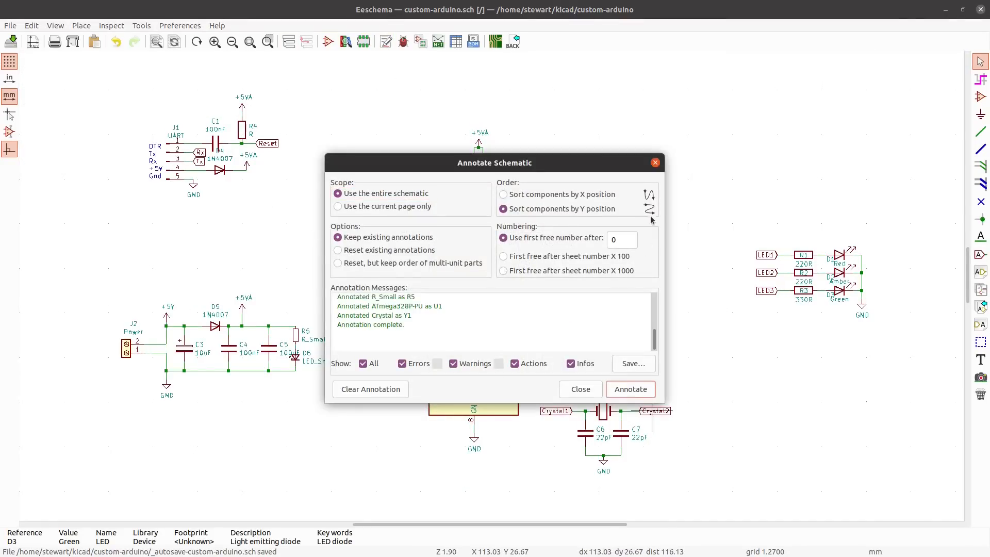
pyautogui.click(654, 163)
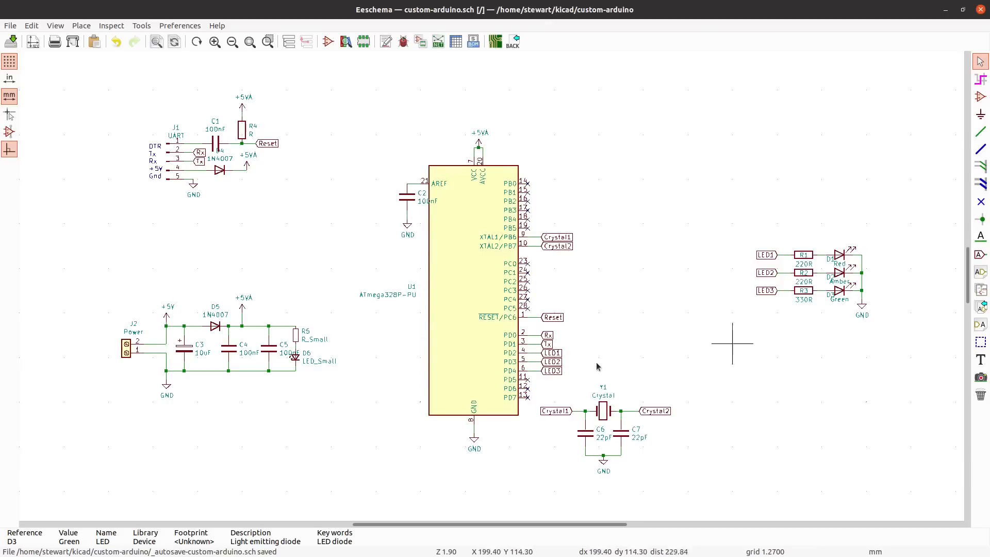
# - Run the Electrical Rules Checker on the annotated schematic, review the listed messages and close it
pyautogui.click(112, 27)
pyautogui.click(122, 39)
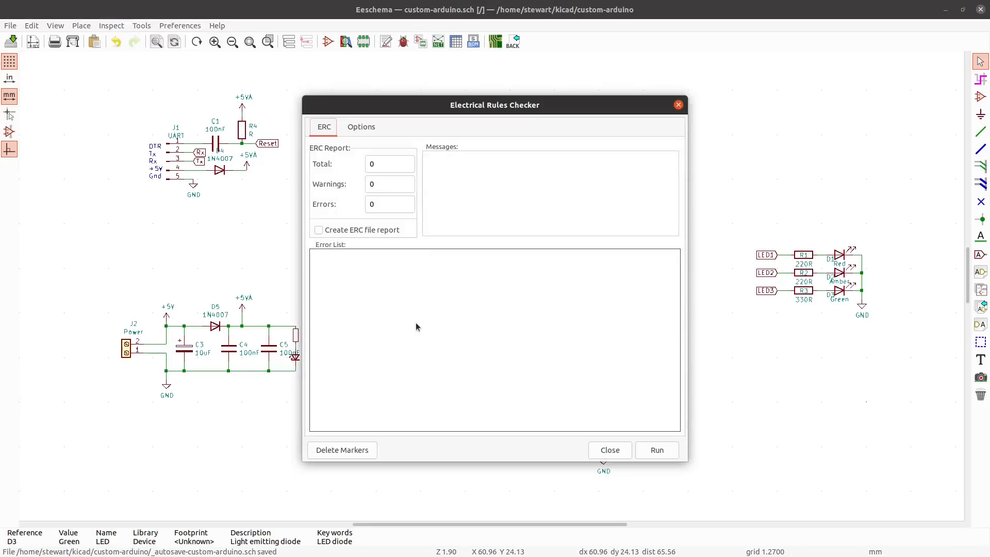
pyautogui.click(652, 449)
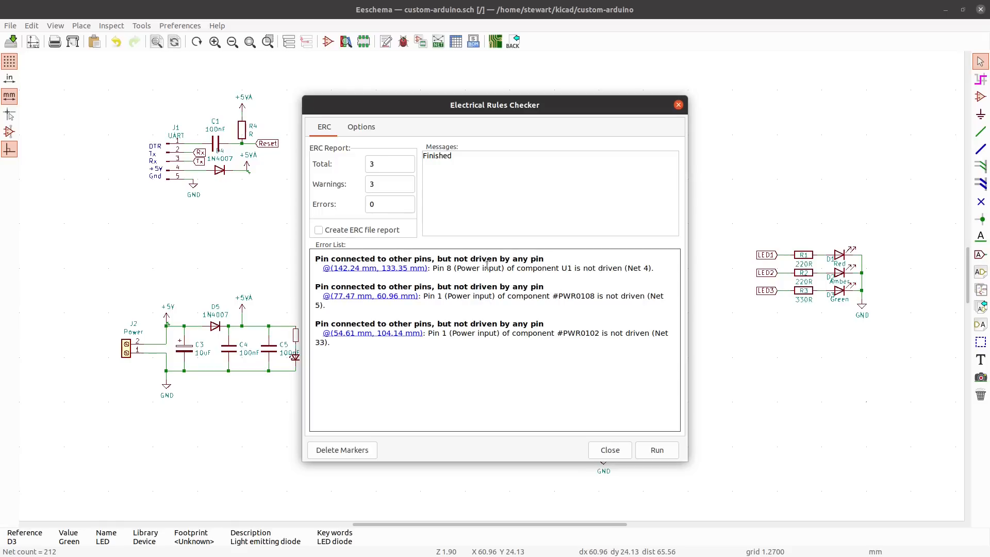
pyautogui.click(625, 457)
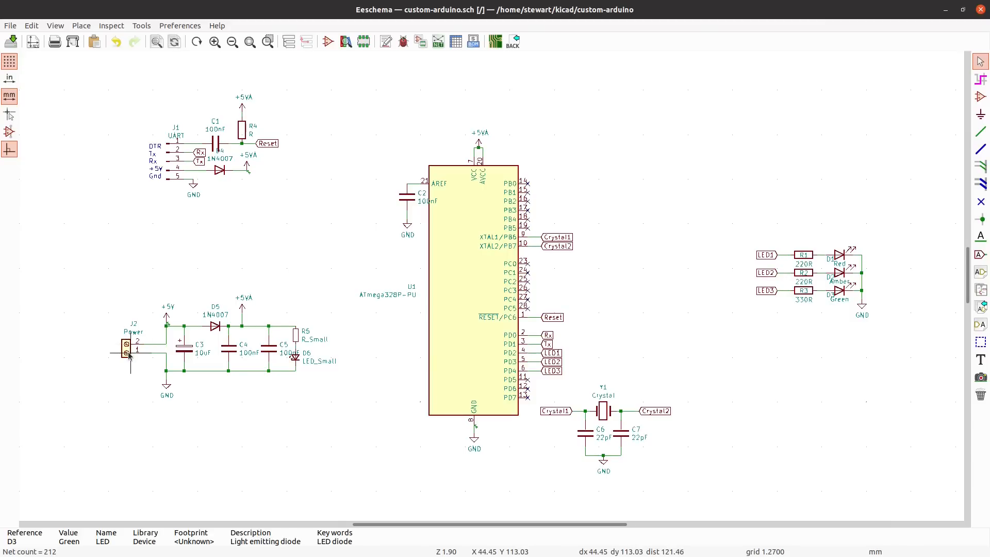
# - Start adding a power symbol at the +5V line above C3 and expand the power library in the symbol chooser
pyautogui.scroll(1, 278, 364)
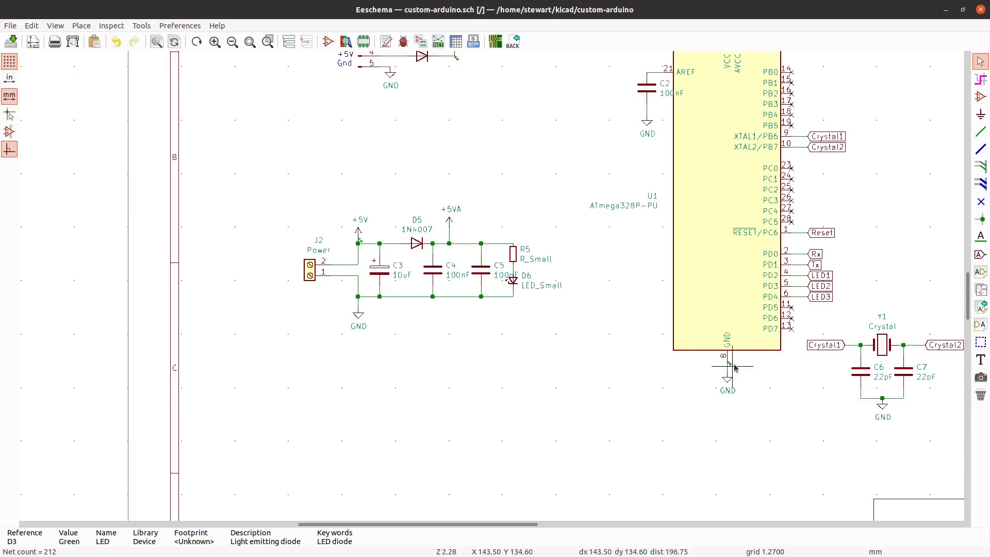
pyautogui.keyDown('shift'); pyautogui.scroll(3, 374, 238); pyautogui.keyUp('shift')
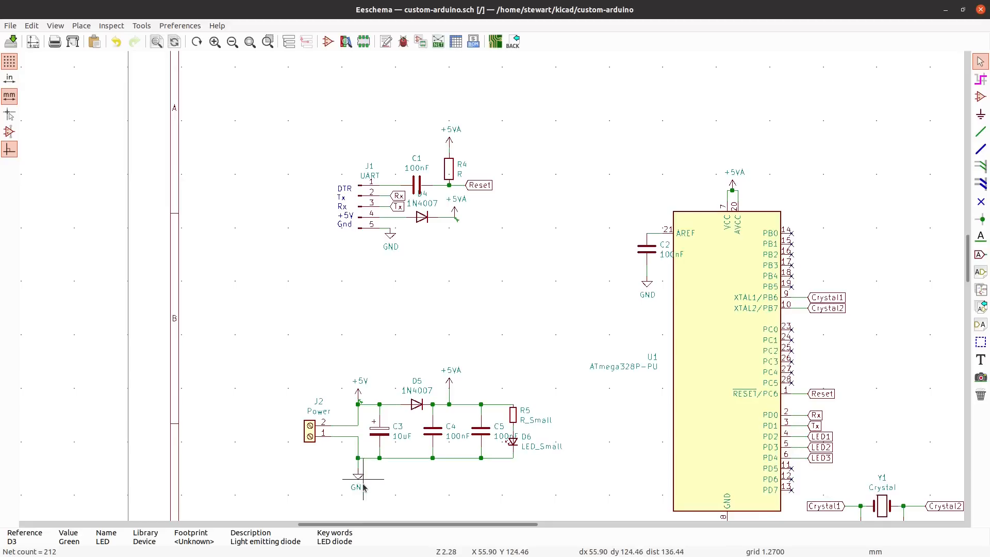
pyautogui.scroll(-1, 731, 499)
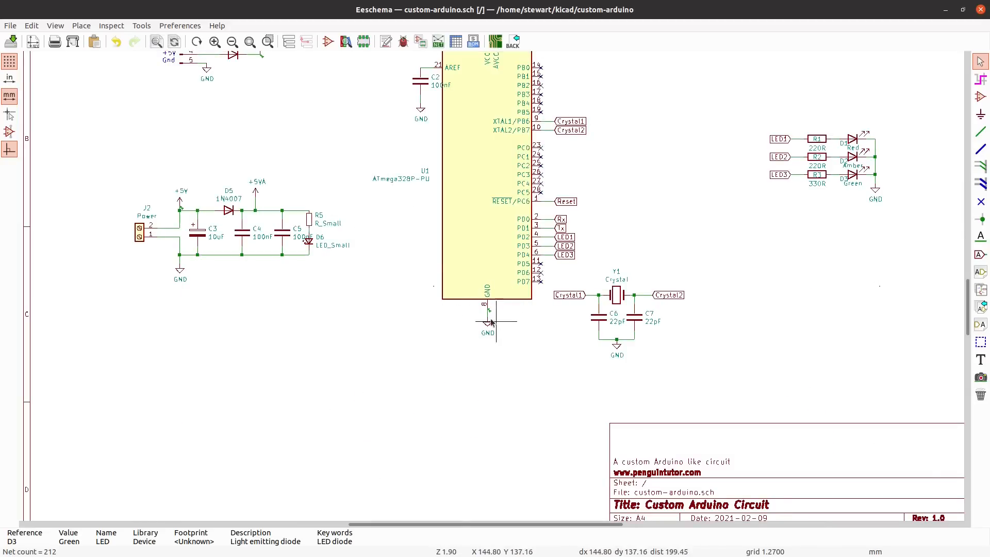
pyautogui.scroll(2, 289, 164)
pyautogui.scroll(1, 473, 304)
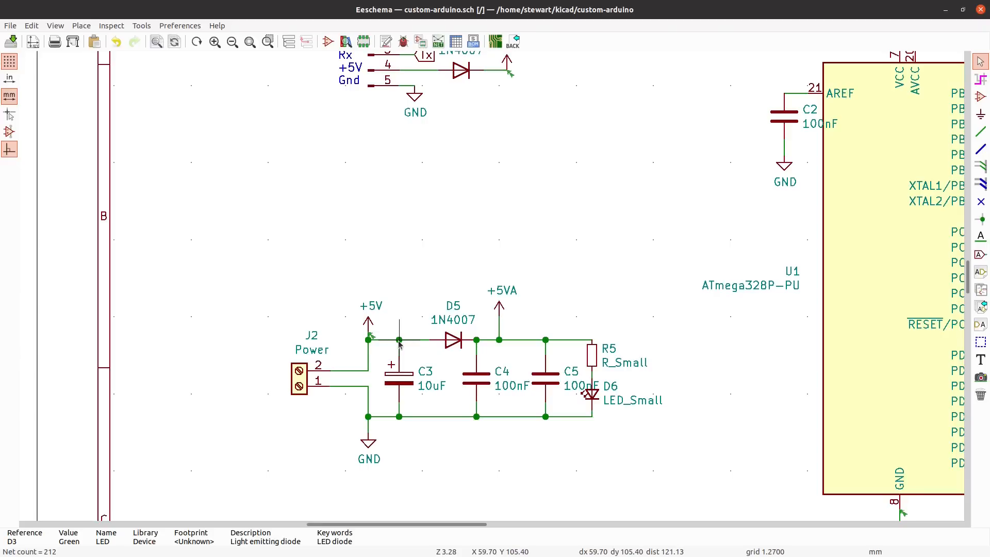
pyautogui.click(981, 114)
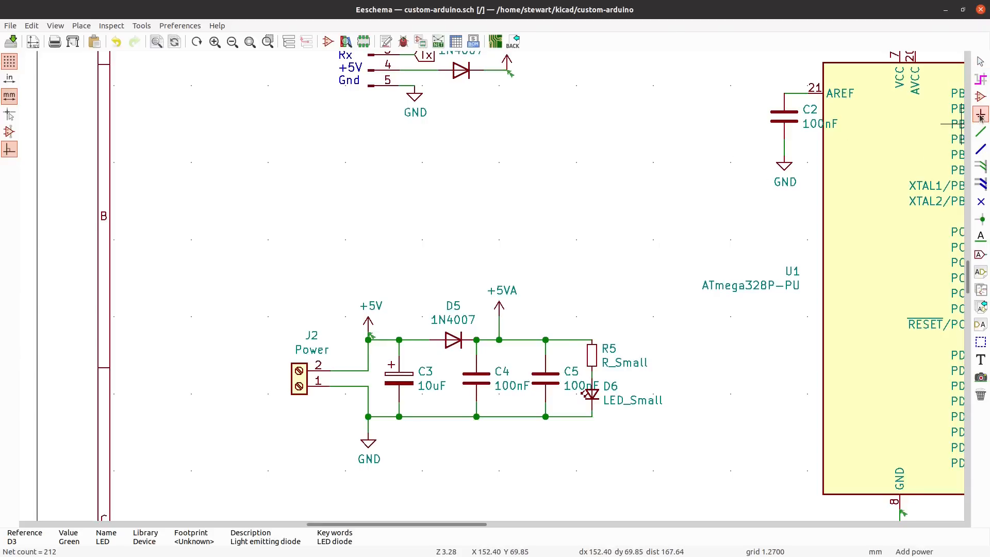
pyautogui.click(399, 340)
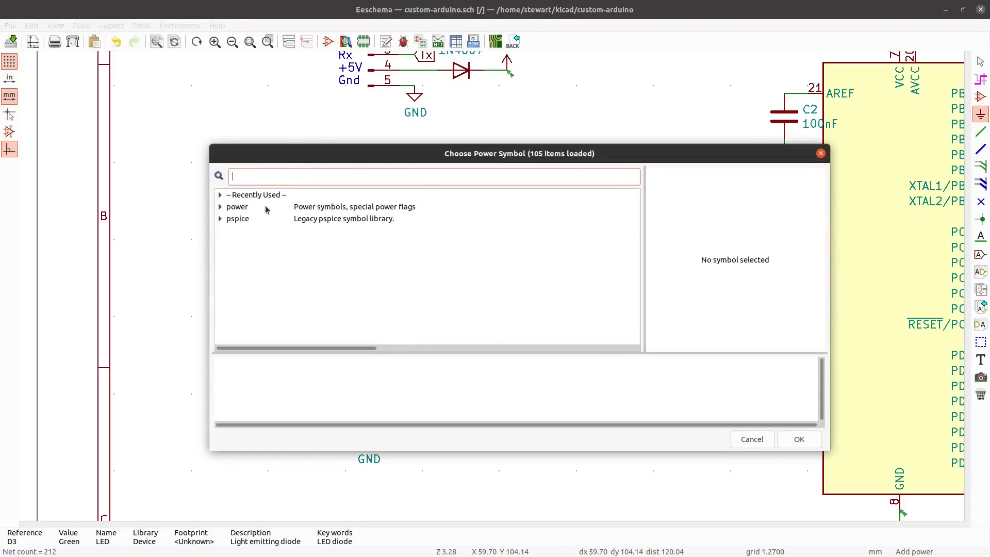
pyautogui.click(220, 206)
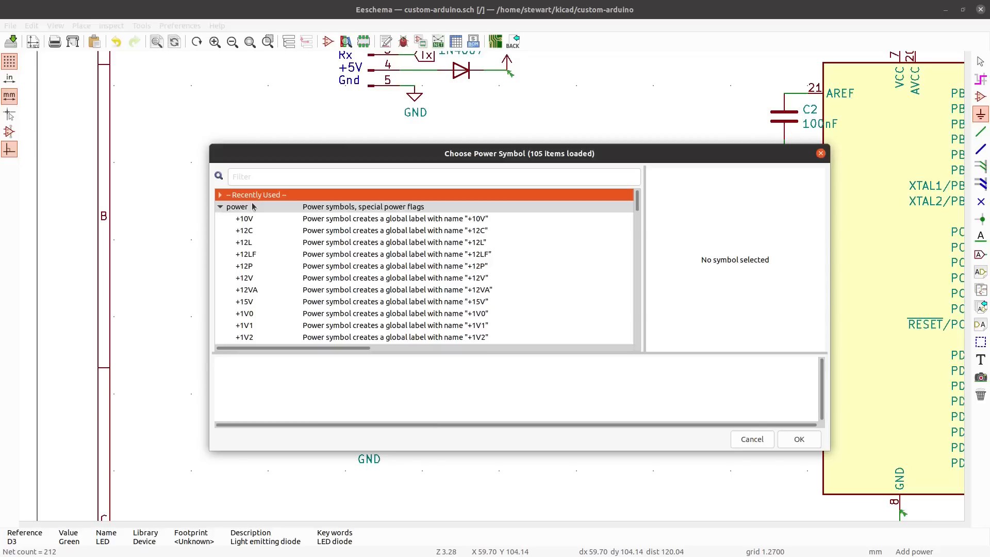
pyautogui.click(260, 179)
pyautogui.write('re')
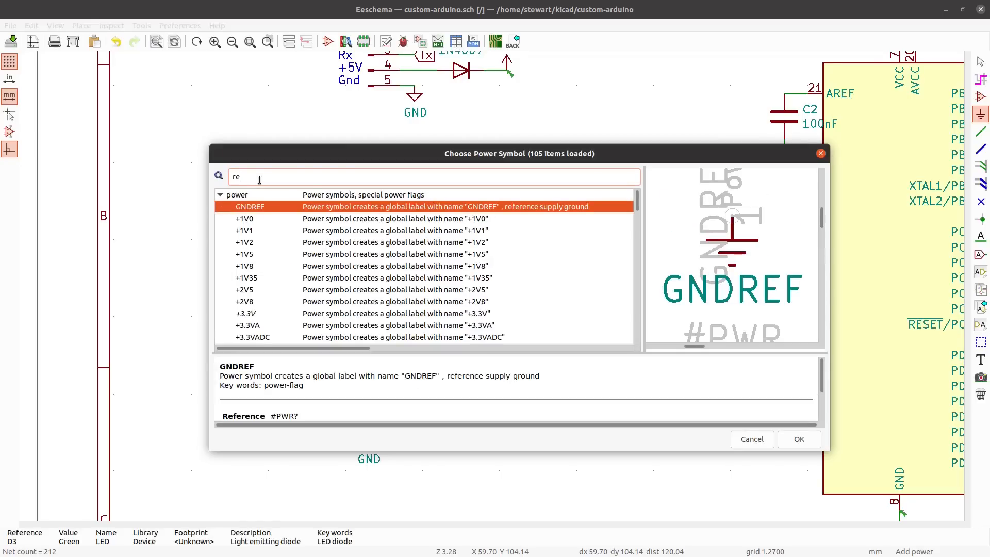
pyautogui.write('f')
pyautogui.press('BackSpace')
pyautogui.press('BackSpace')
pyautogui.press('BackSpace')
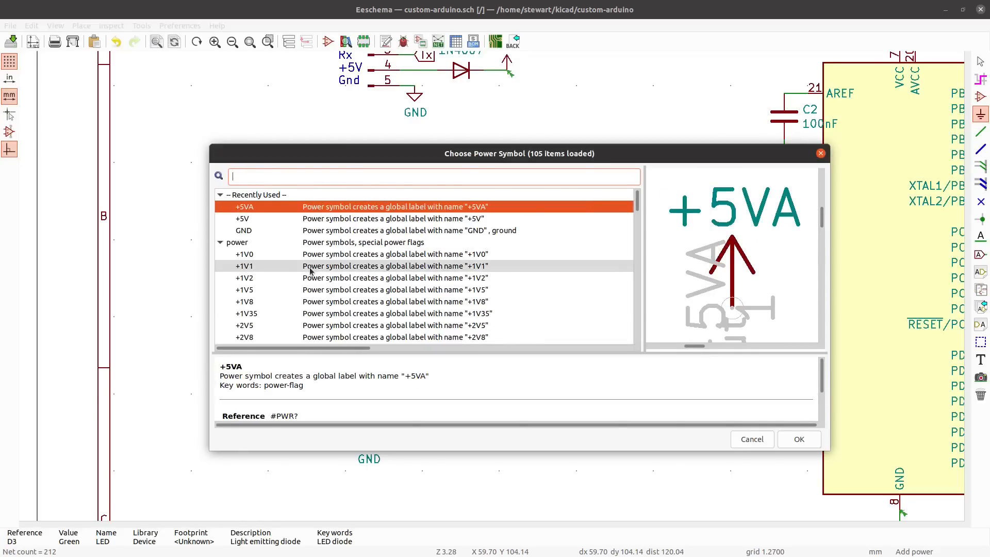
# - Choose PWR_FLAG from the power library and place one above the +5V line at C3 and one above the +5VA line
pyautogui.scroll(-8, 304, 265)
pyautogui.scroll(-10, 309, 270)
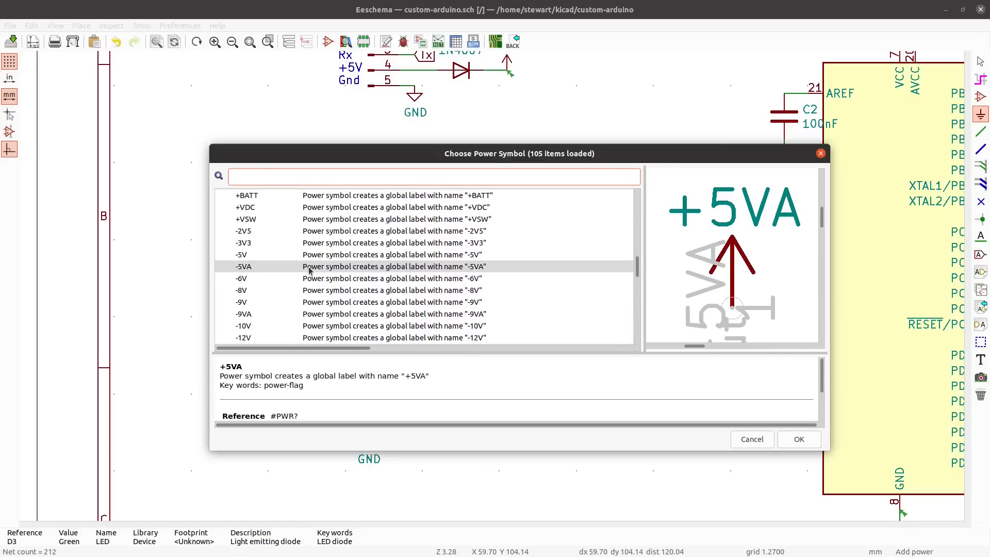
pyautogui.scroll(2, 308, 273)
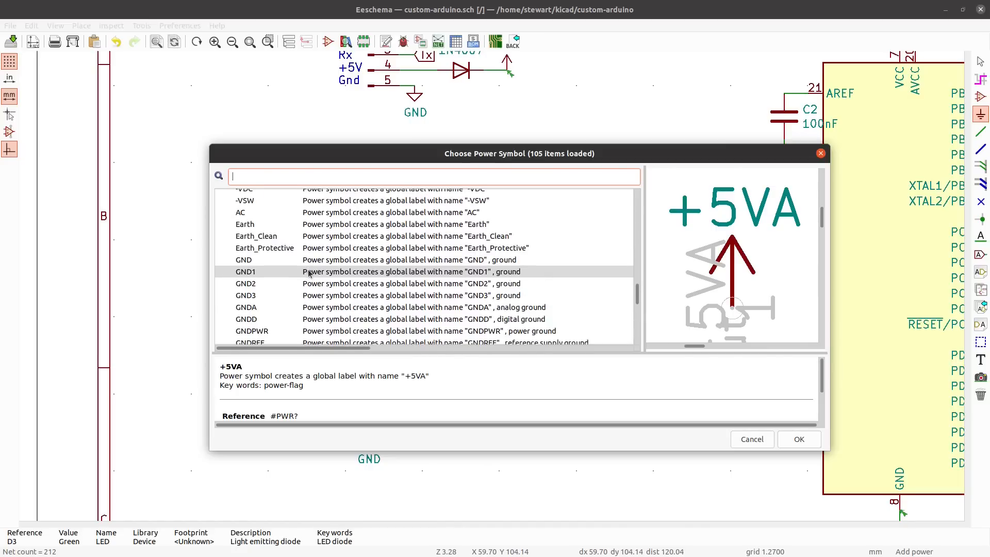
pyautogui.scroll(-3, 309, 275)
pyautogui.scroll(-7, 308, 274)
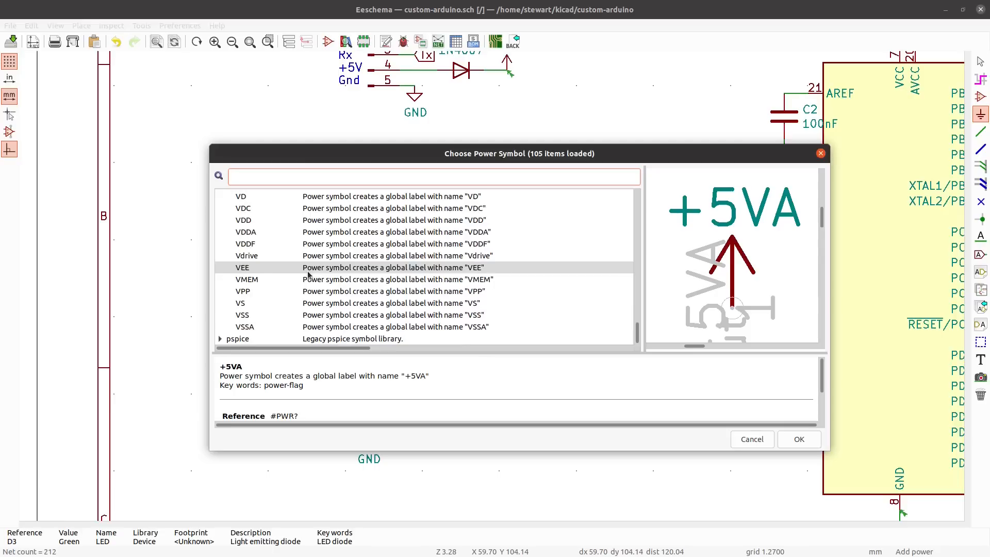
pyautogui.scroll(4, 308, 273)
pyautogui.click(268, 253)
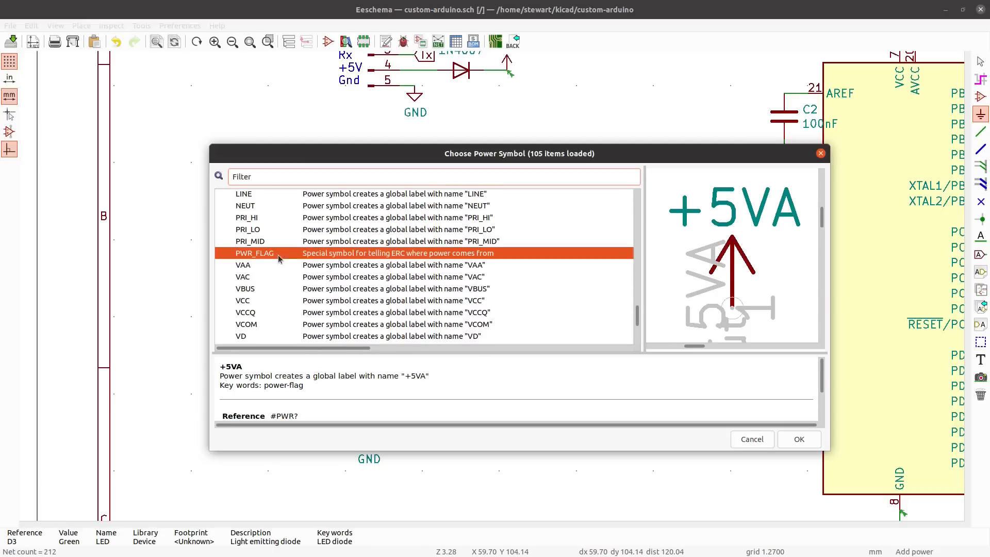
pyautogui.click(799, 439)
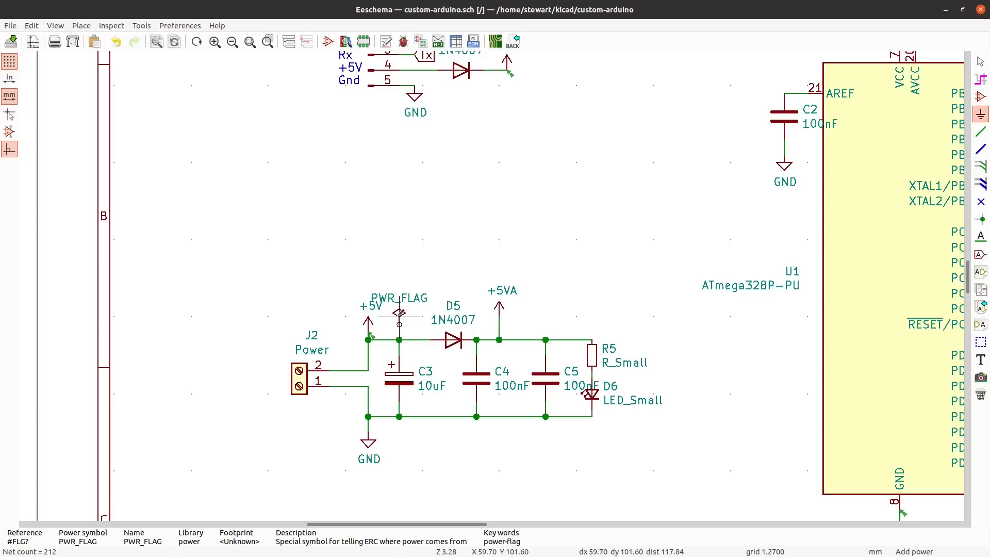
pyautogui.click(402, 312)
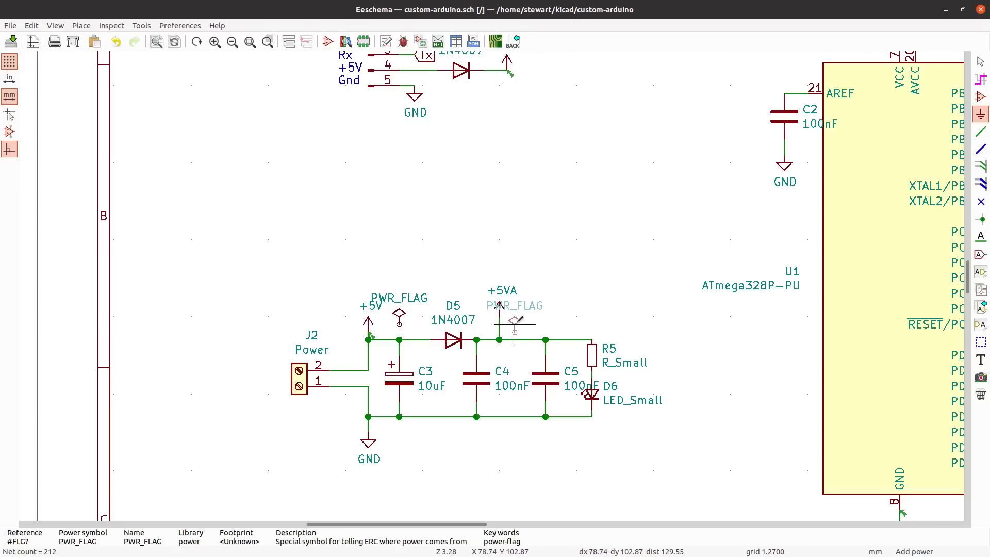
pyautogui.click(516, 313)
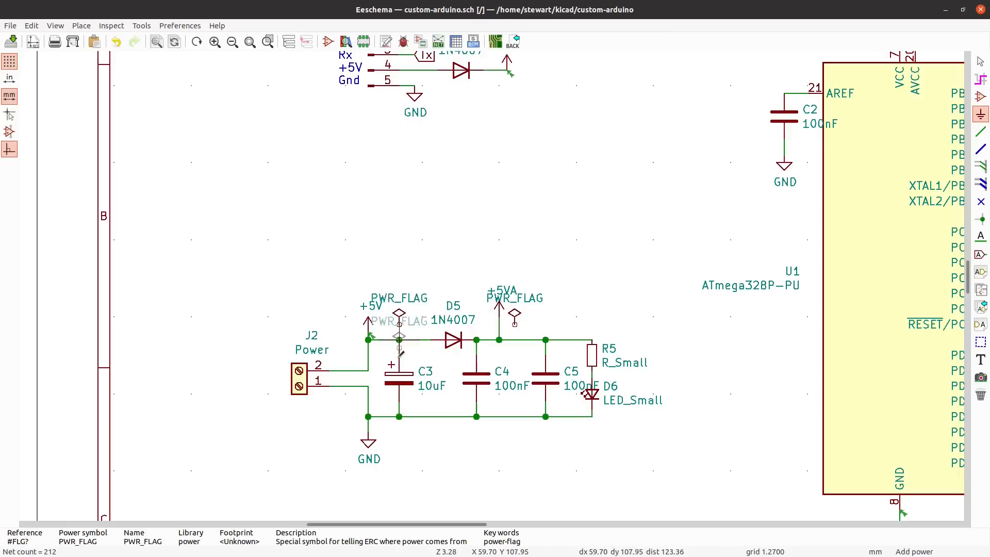
# - Rotate the third PWR_FLAG so it points downward and place it just below the ground line at C3
pyautogui.press('r')
pyautogui.press('r')
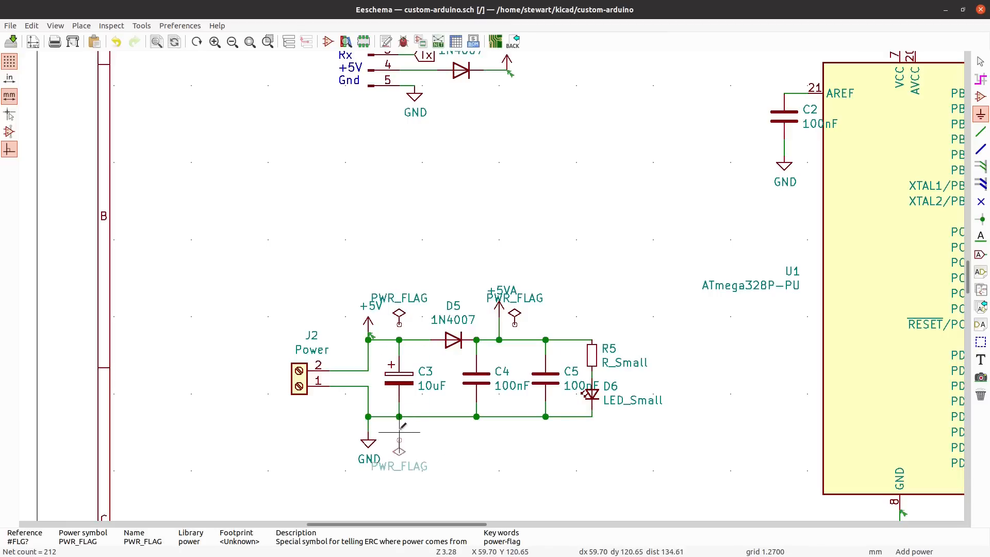
pyautogui.click(400, 418)
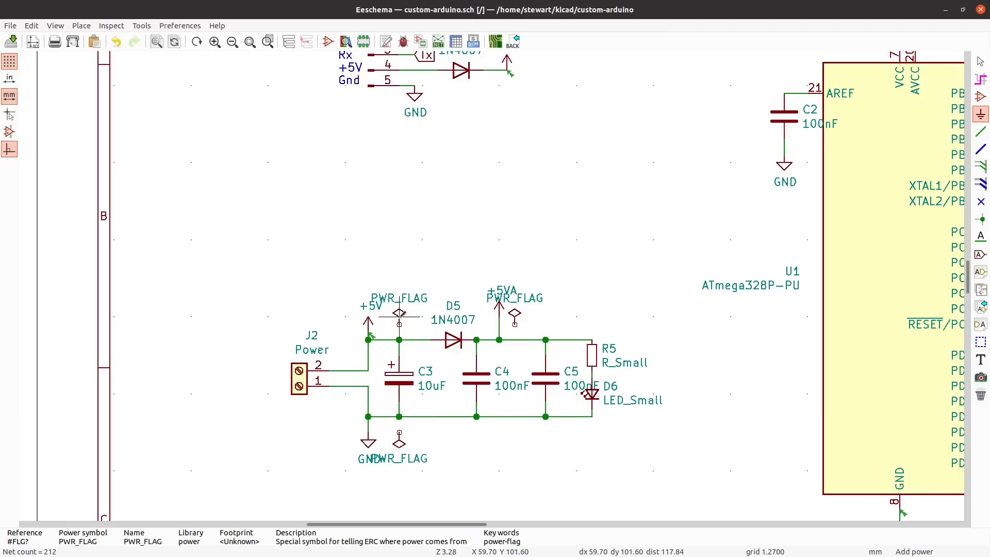
# - Wire the three PWR_FLAG symbols to the +5V, ground and +5VA lines
pyautogui.press('w')
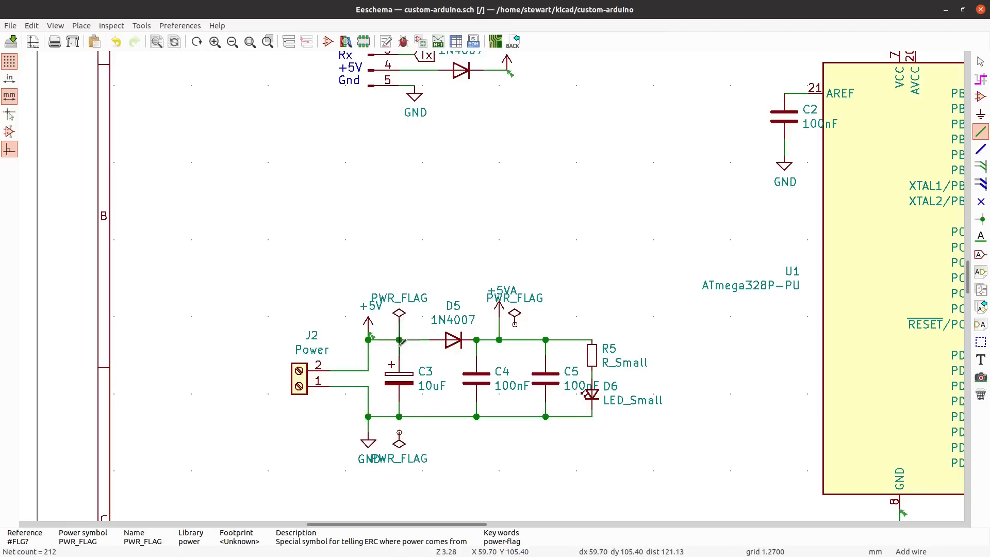
pyautogui.click(399, 432)
pyautogui.click(515, 339)
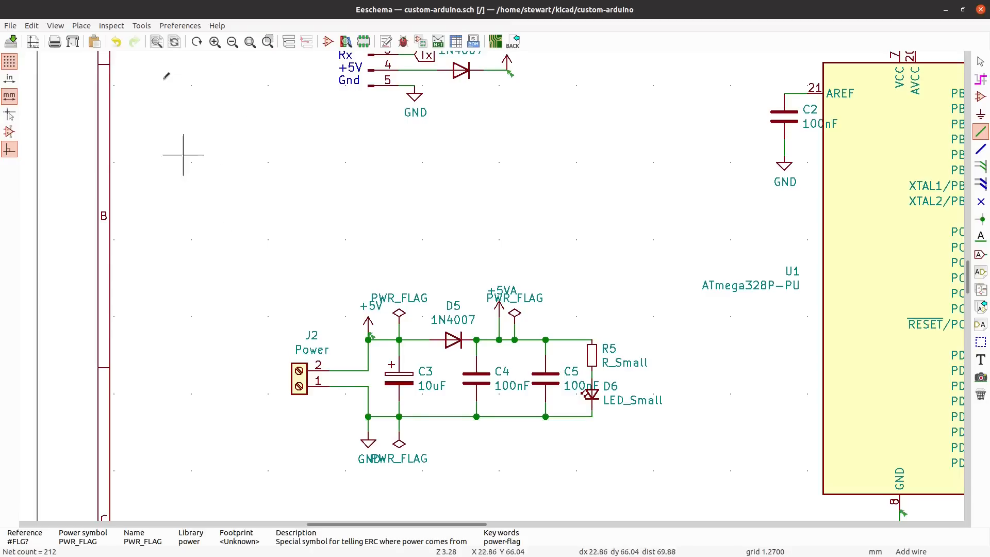
# - Rerun the Electrical Rules Checker on the schematic, close it and save the schematic file
pyautogui.click(138, 28)
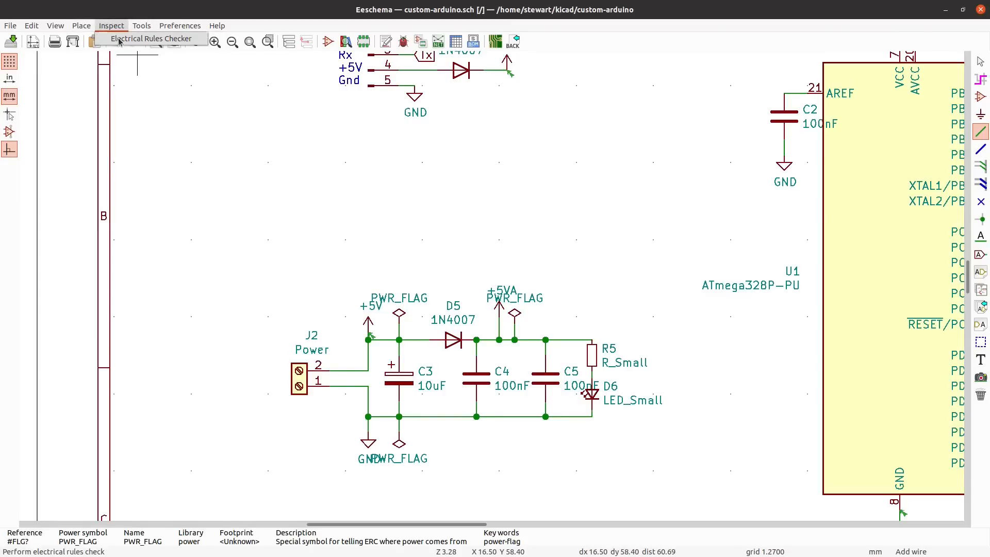
pyautogui.click(120, 39)
pyautogui.click(658, 452)
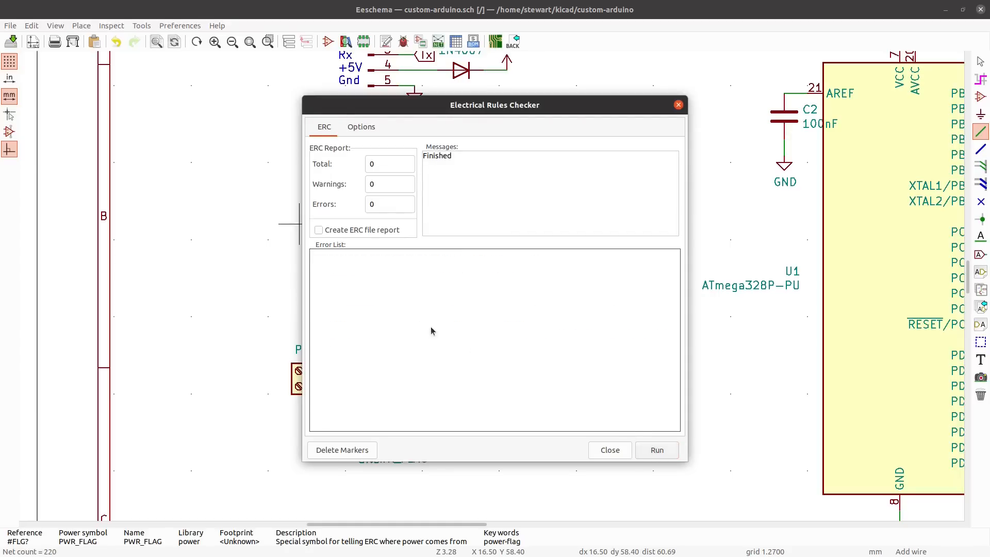
pyautogui.click(658, 452)
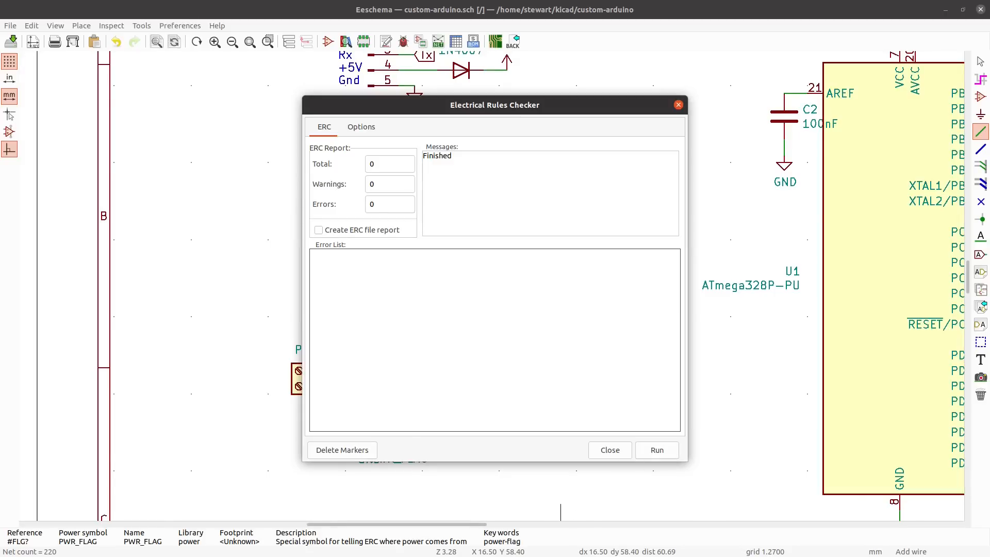
pyautogui.click(660, 452)
pyautogui.click(679, 106)
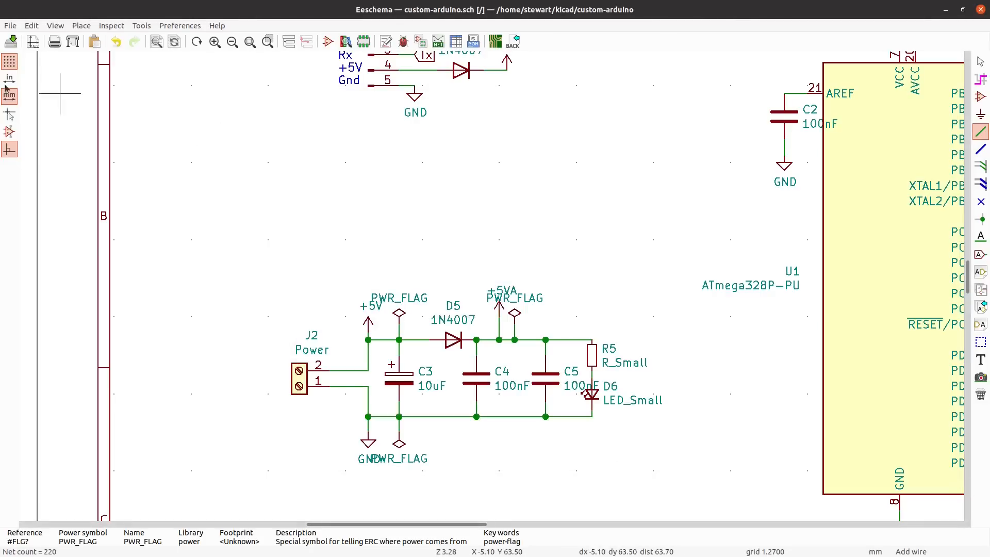
pyautogui.click(10, 27)
pyautogui.click(20, 38)
pyautogui.scroll(-1, 507, 318)
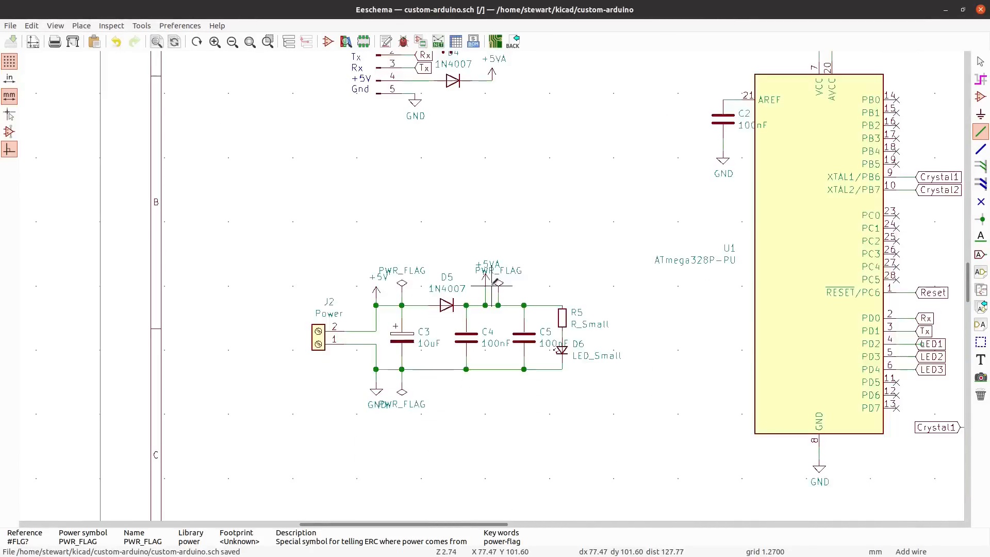
pyautogui.scroll(-5, 495, 282)
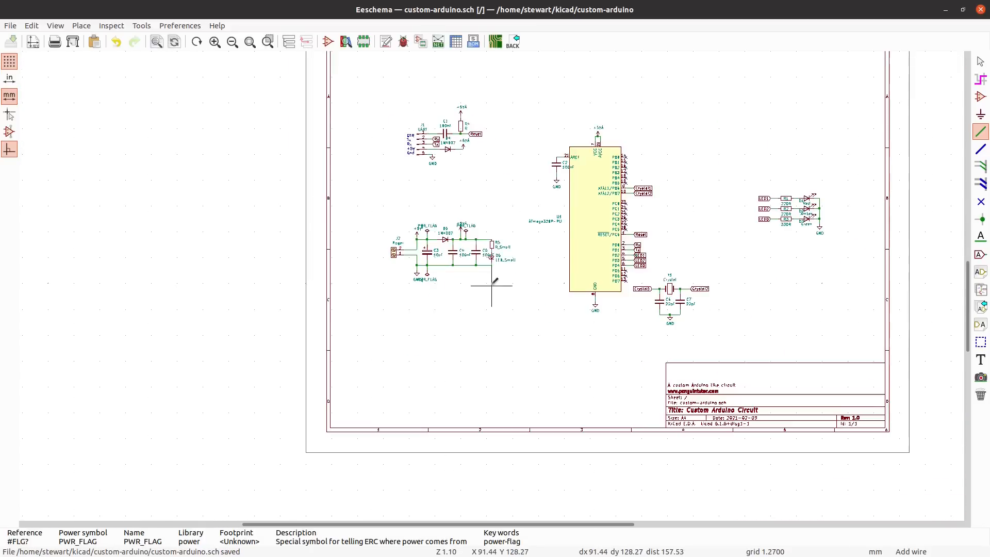
pyautogui.scroll(5, 464, 237)
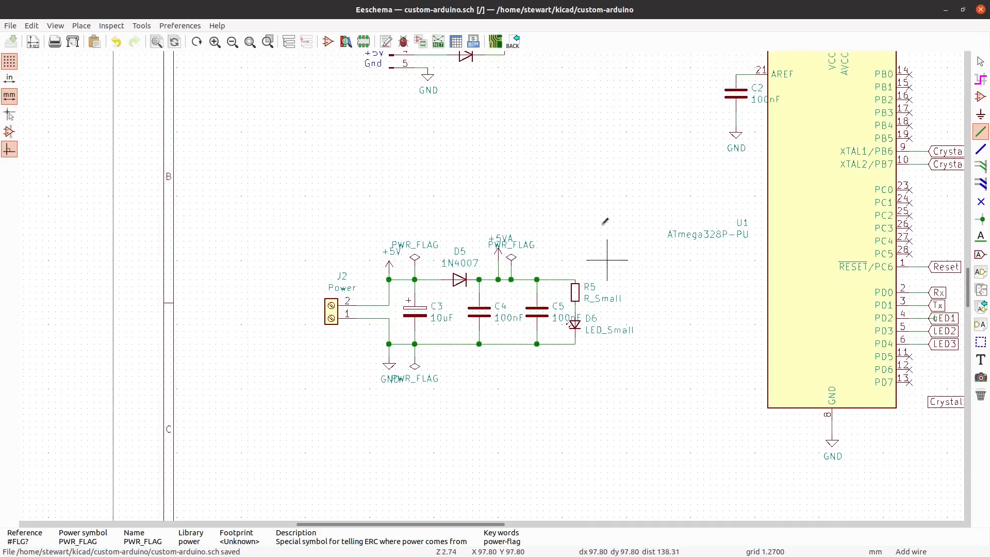
pyautogui.scroll(-1, 575, 196)
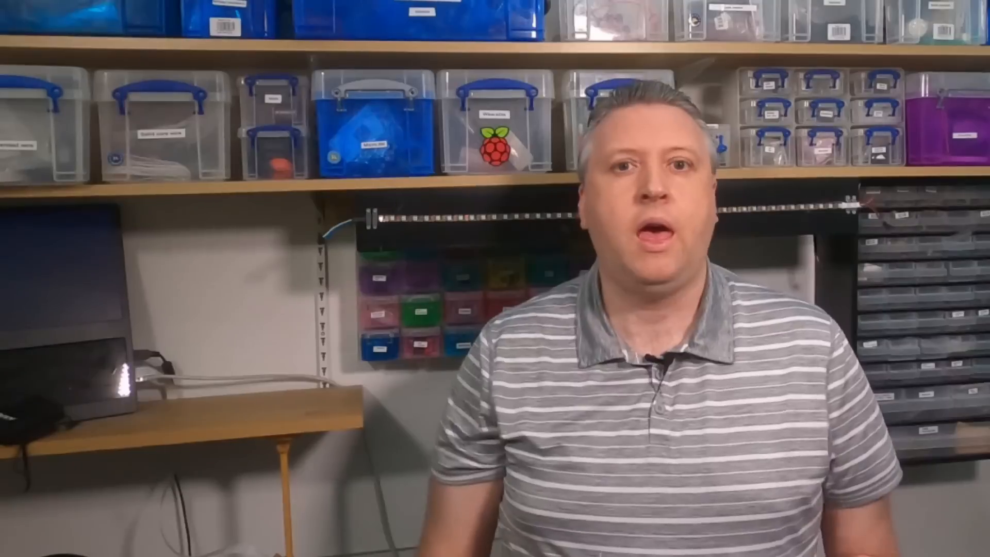